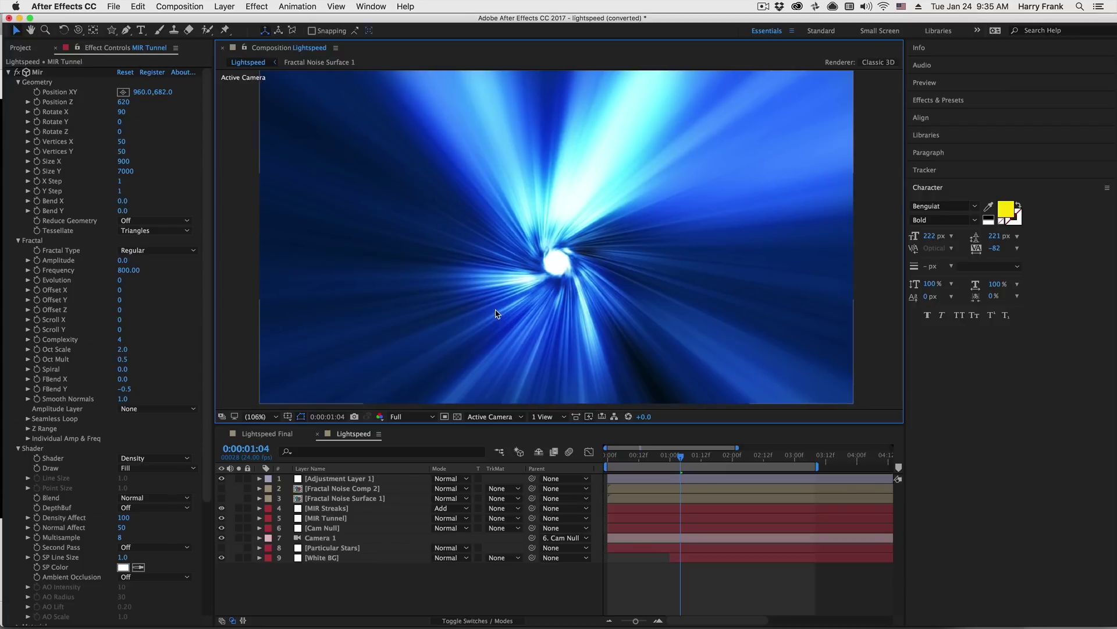
Hide the MIR Streaks layer and scrub the Lightspeed timeline to 0:00:00:09 to examine the tunnel alone
left_click_drag(514, 314, 512, 291)
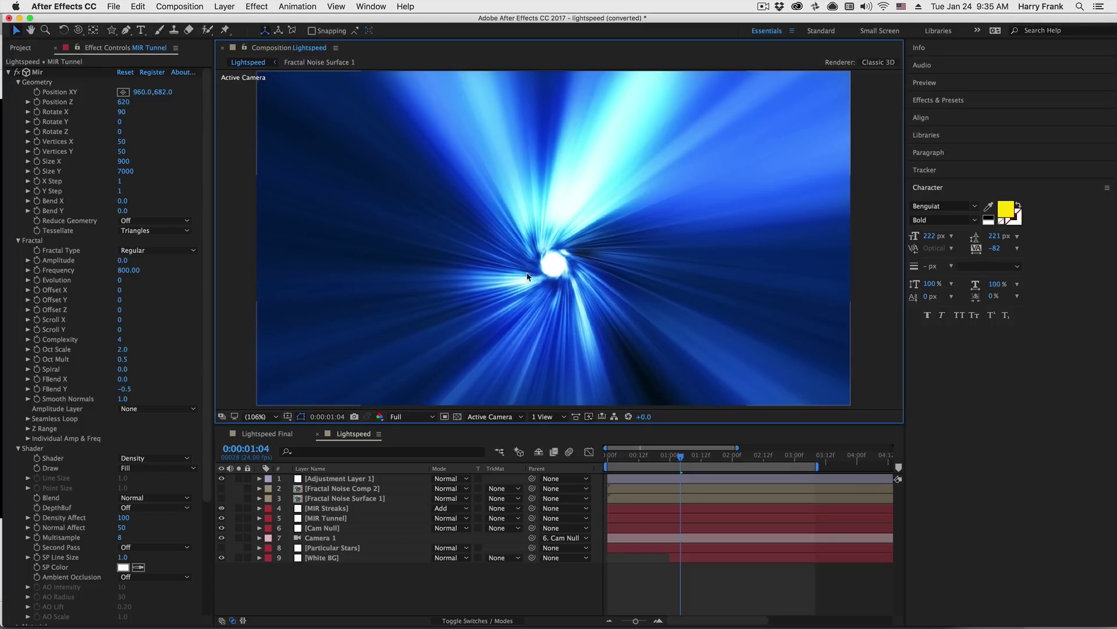
left_click_drag(527, 276, 542, 264)
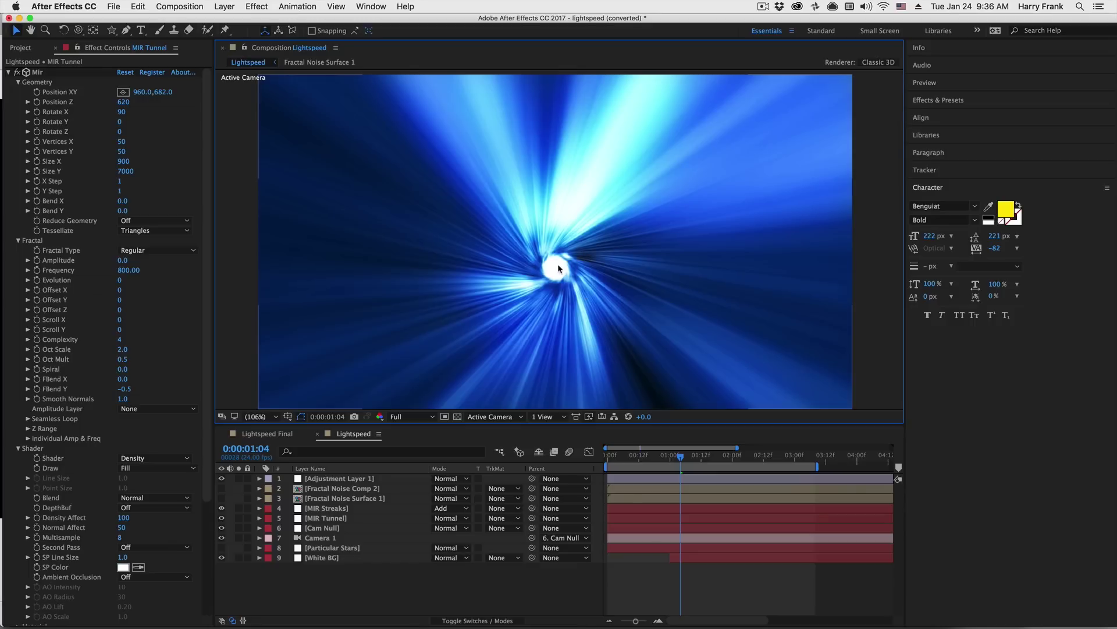
left_click(222, 508)
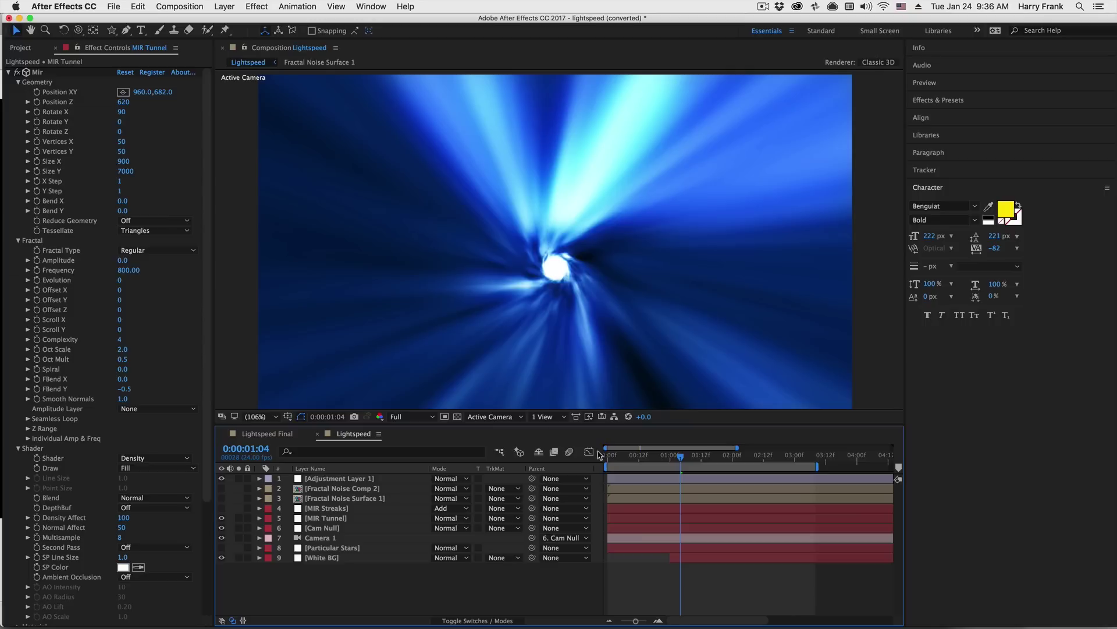
left_click(618, 457)
mouse_move(618, 457)
left_mouse_down()
mouse_move(608, 455)
mouse_move(632, 463)
left_mouse_up()
Show and solo the Particular Stars layer, preview it at 0:00:00:15, and restore the tunnel view with the stars hidden
left_click(221, 548)
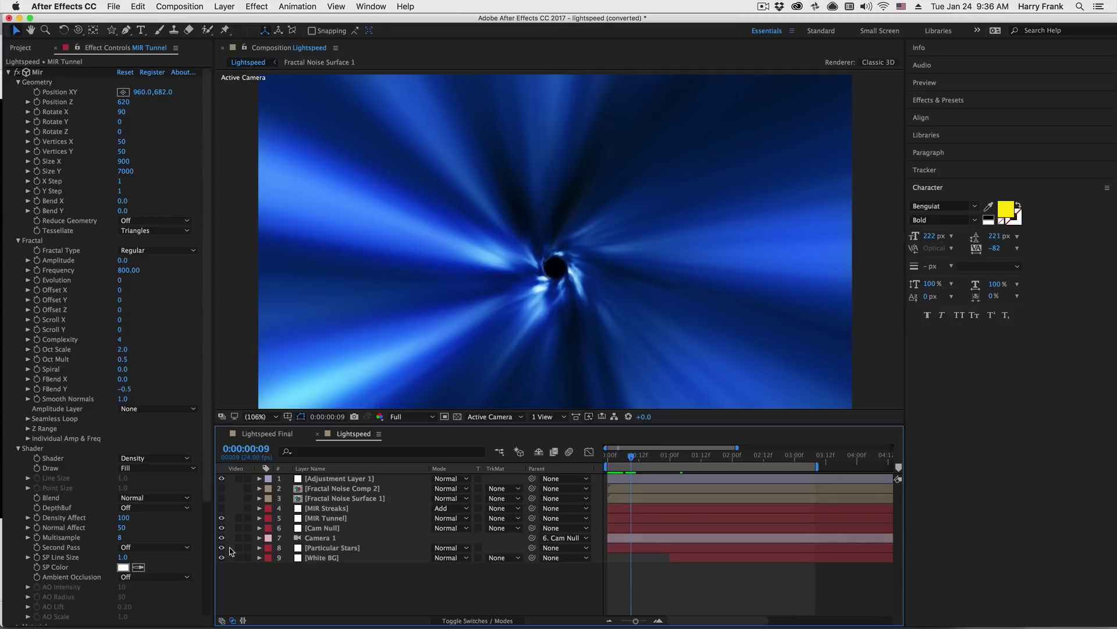
left_click(239, 548)
left_click_drag(619, 460, 647, 465)
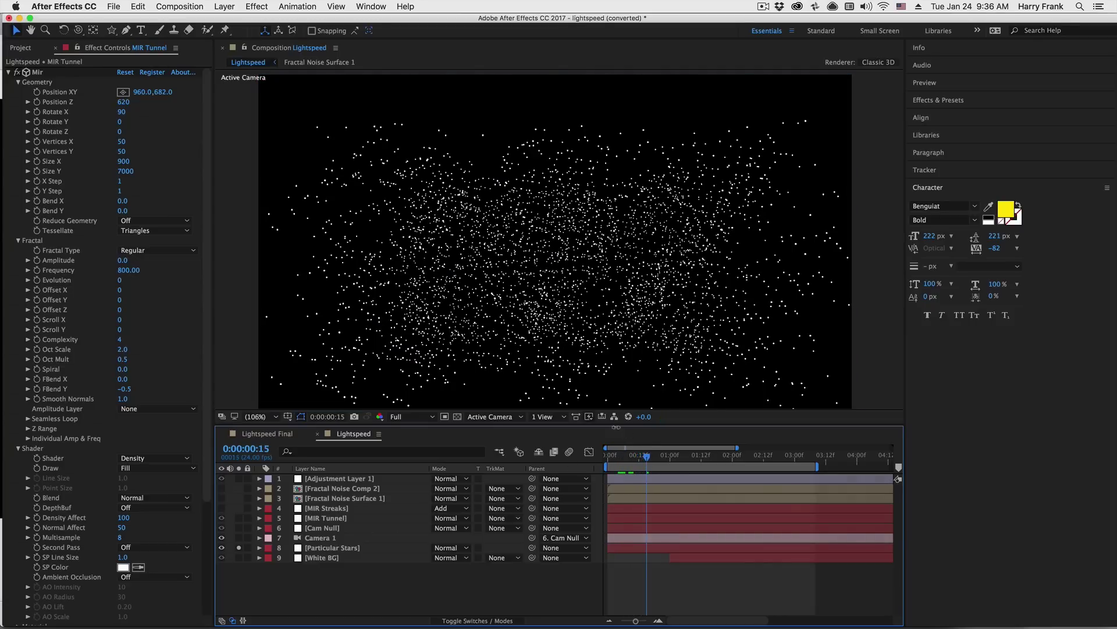
left_click(239, 548)
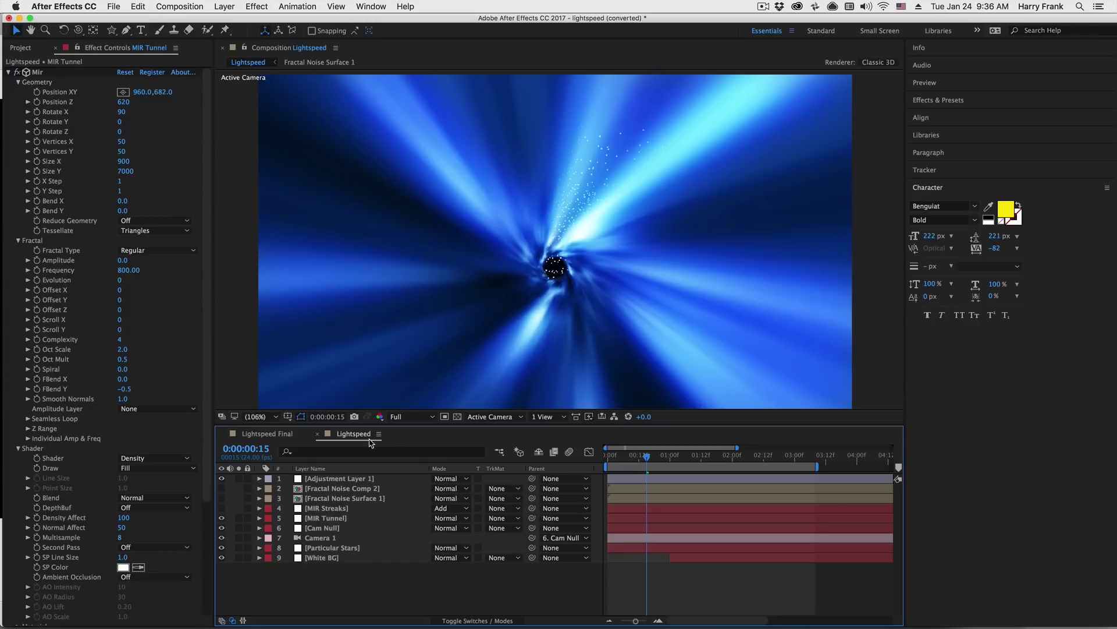
left_click(221, 547)
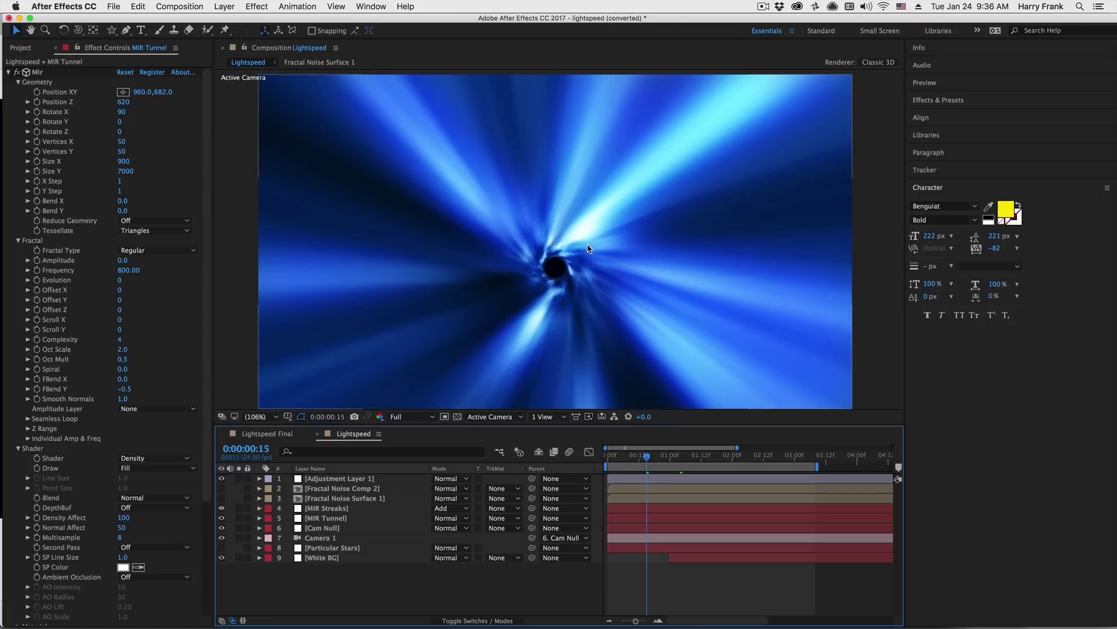
Scrub to 0:00:01:05 to examine the tunnel with the MIR Streaks layer on
left_click_drag(647, 456, 680, 466)
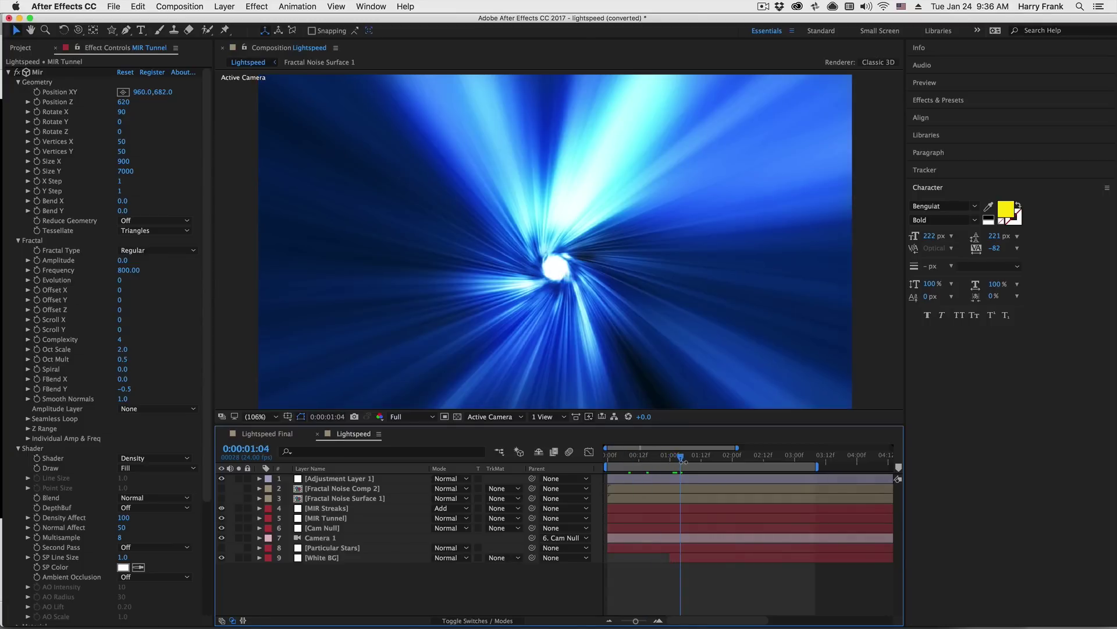
left_click(664, 458)
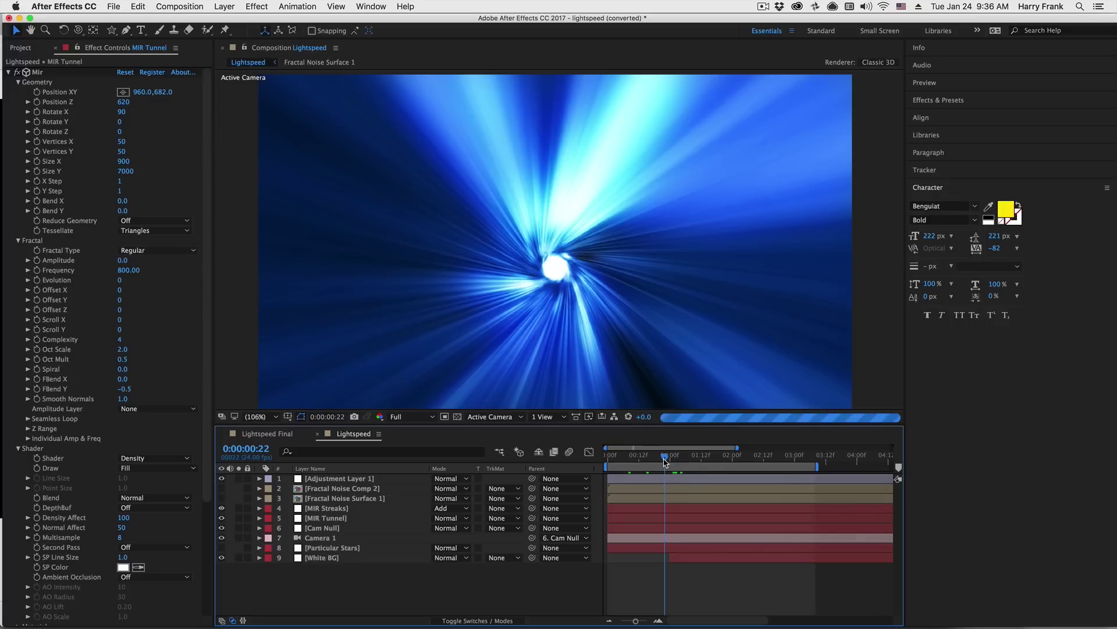
left_click_drag(666, 462, 684, 470)
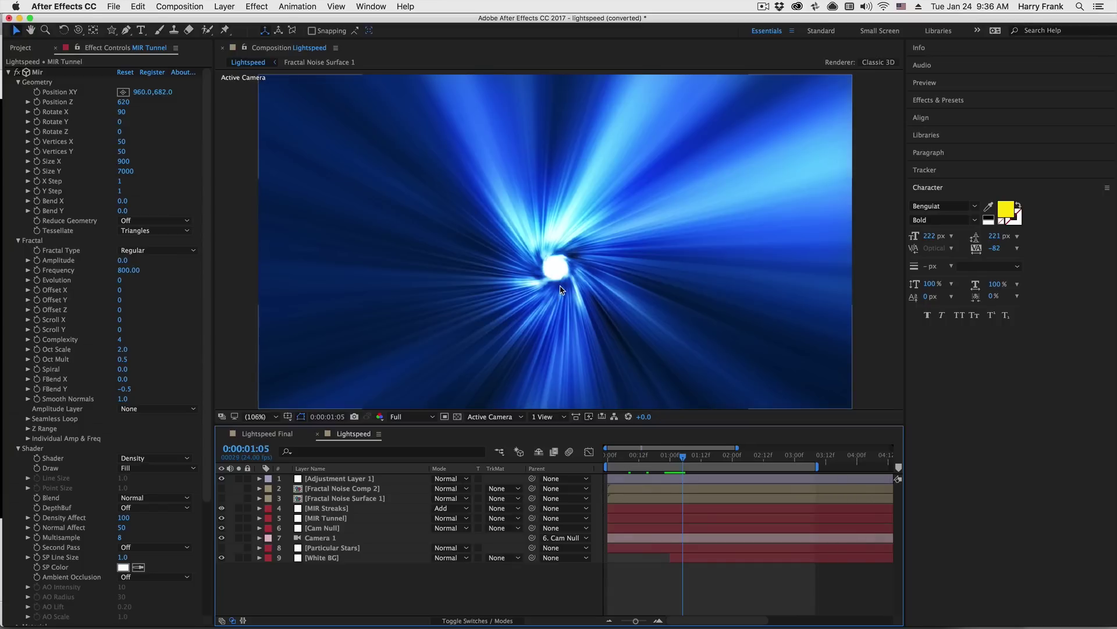
Hide the MIR Streaks layer and inspect the Fractal Noise Surface 1 composition, then return to Lightspeed
left_click(221, 508)
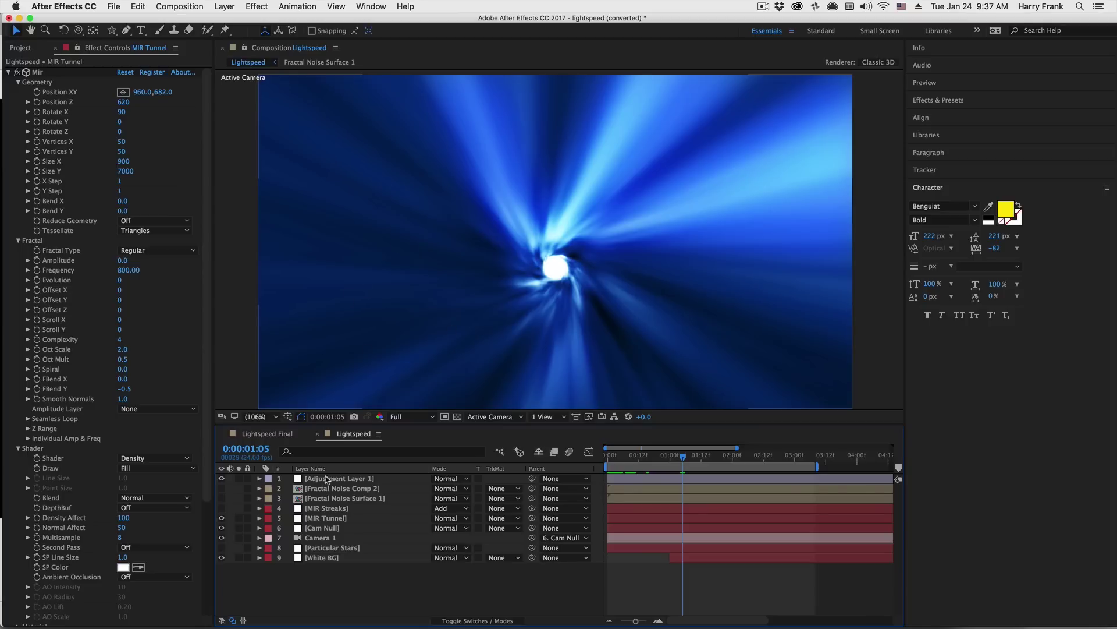
left_click(326, 518)
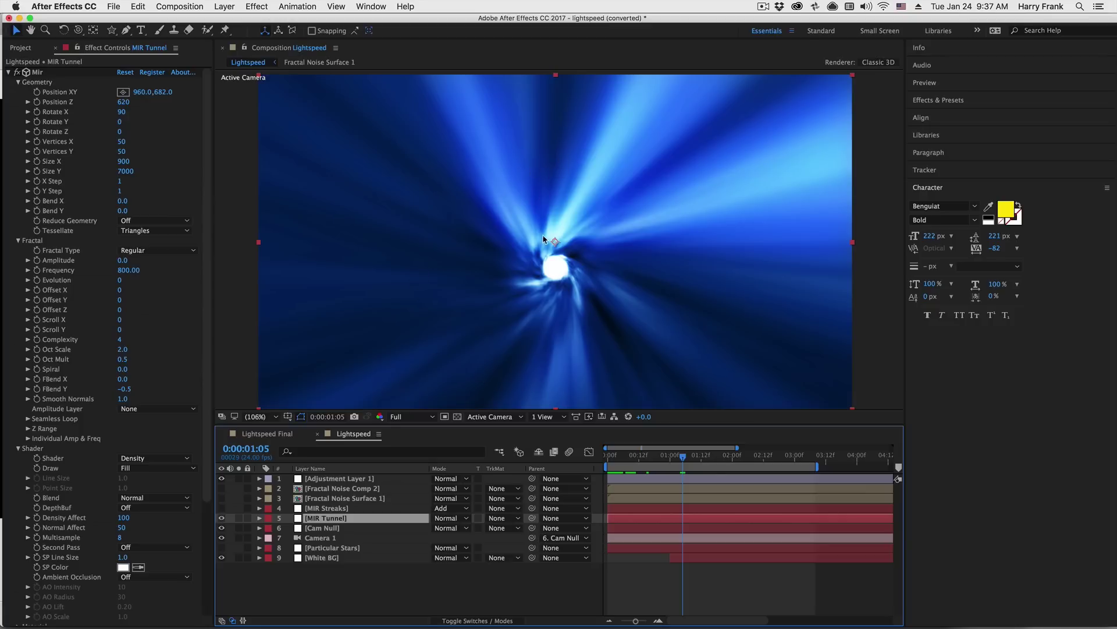
double_click(327, 489)
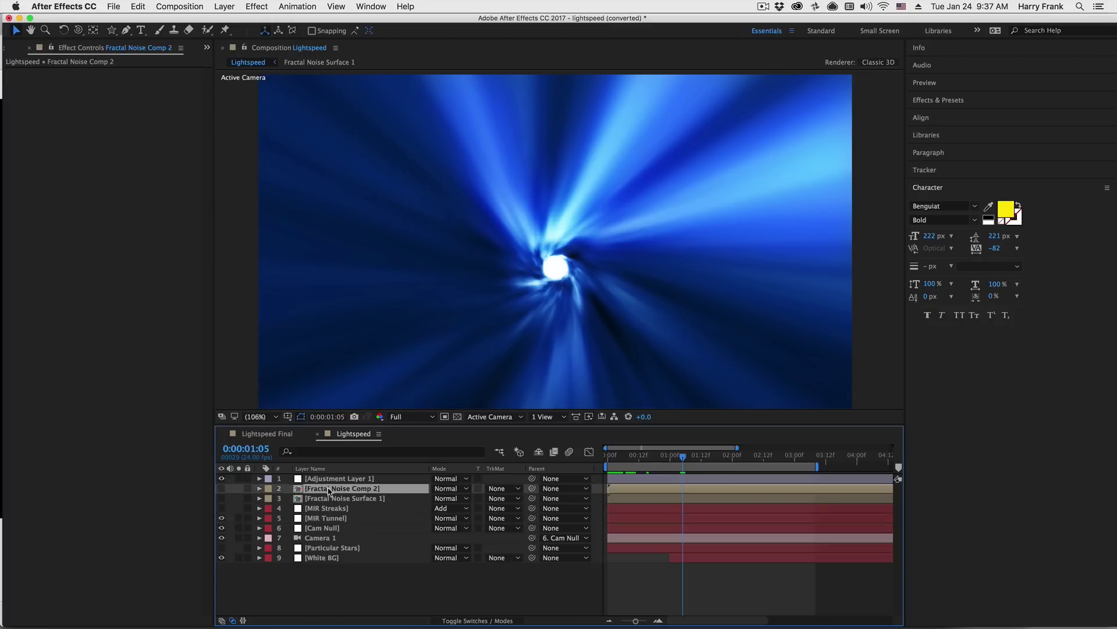
left_click(353, 433)
double_click(349, 499)
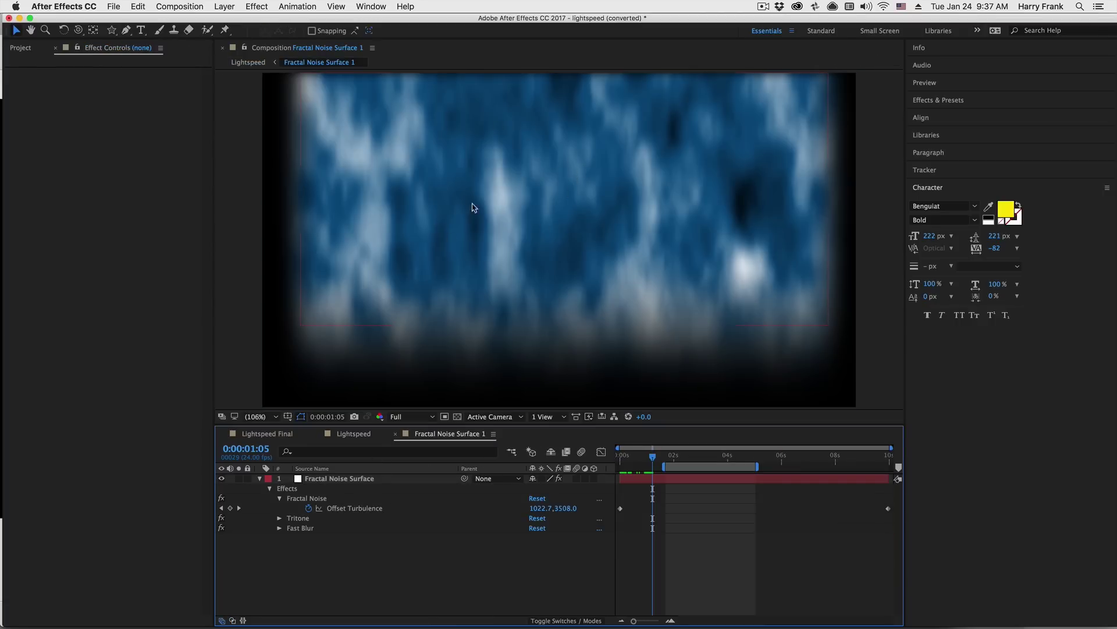
key("super+w")
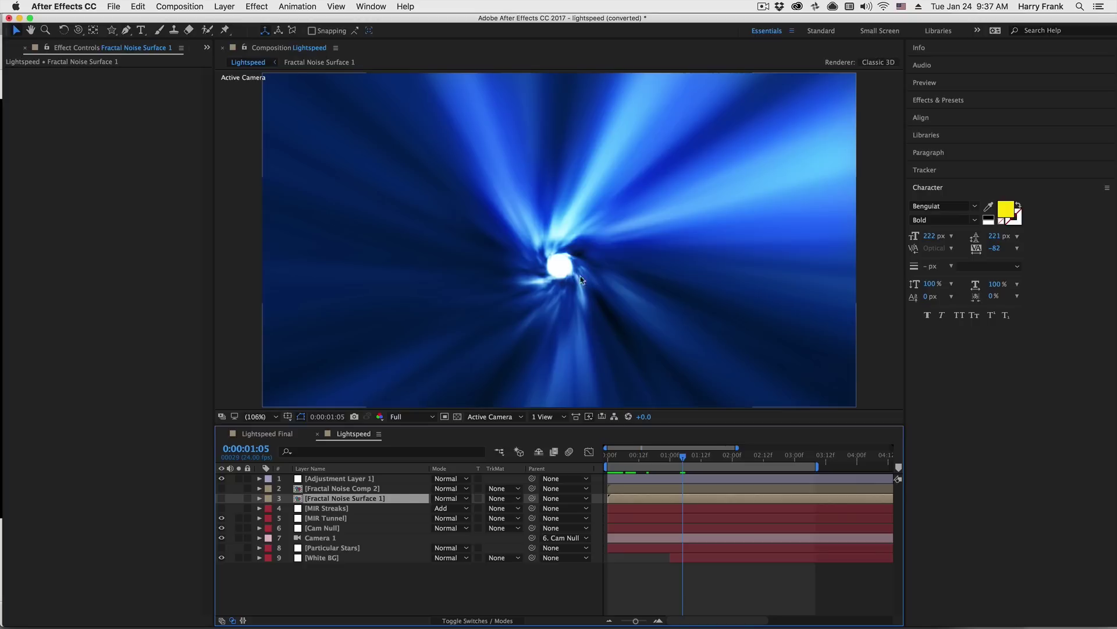
Examine the tunnel around 0:00:00:23 without streaks, then show MIR Streaks and scrub to 0:00:01:03 to compare
left_click_drag(578, 276, 572, 271)
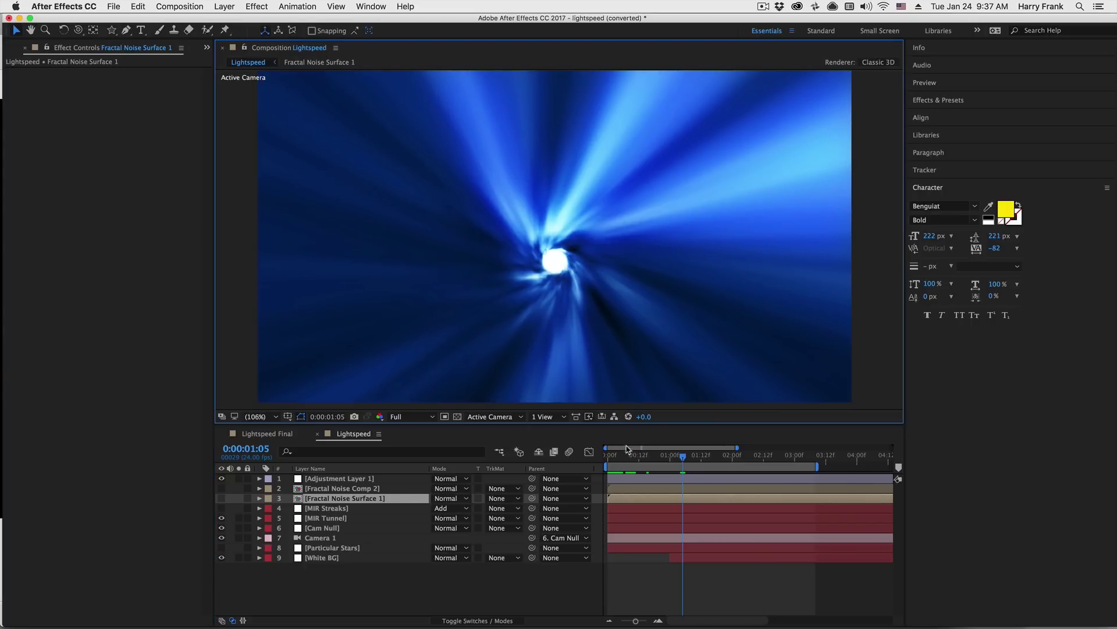
left_click_drag(627, 451, 668, 469)
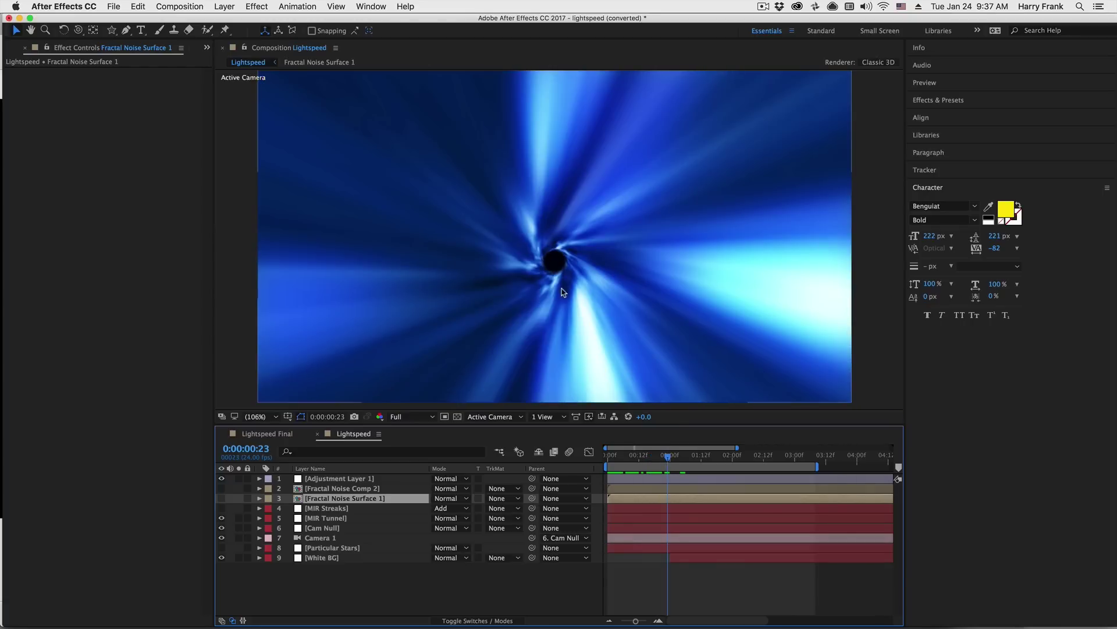
left_click_drag(582, 287, 586, 288)
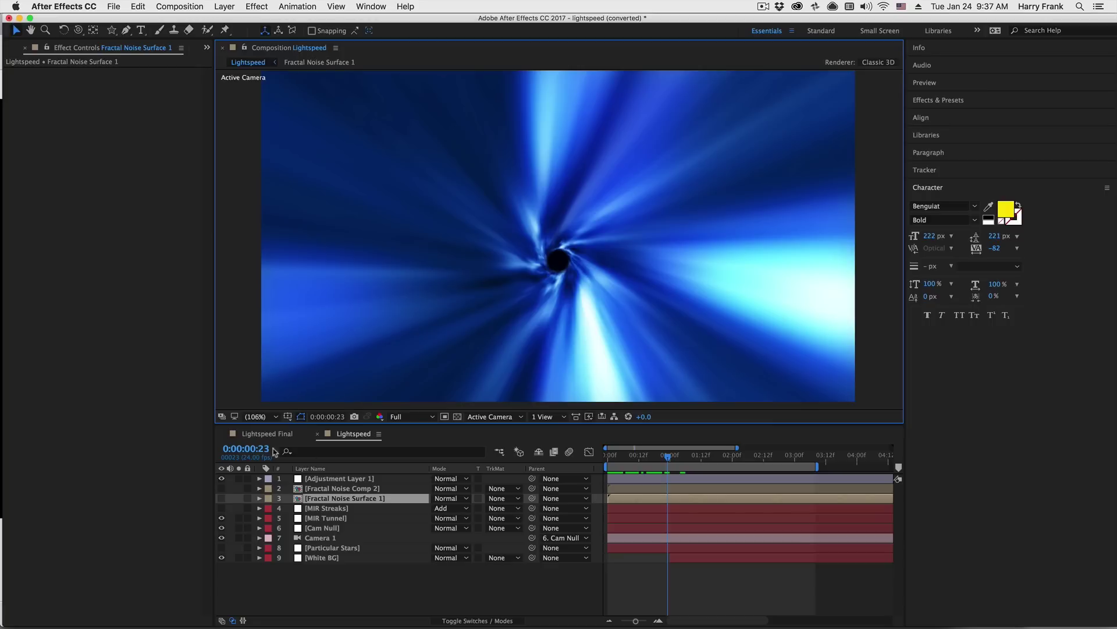
left_click(223, 508)
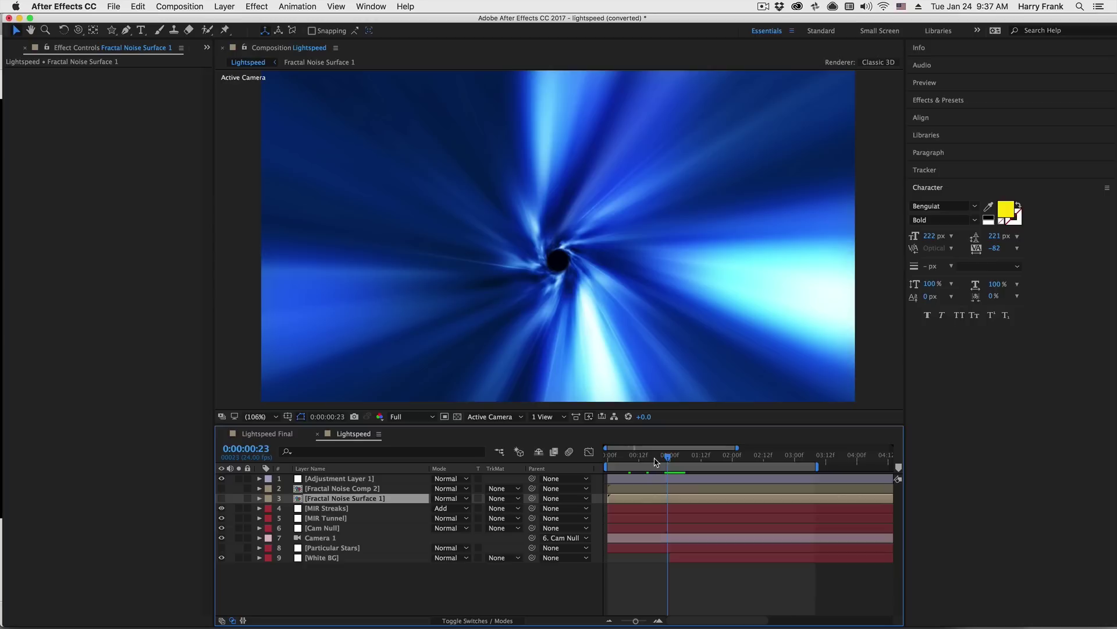
left_click_drag(655, 461, 679, 470)
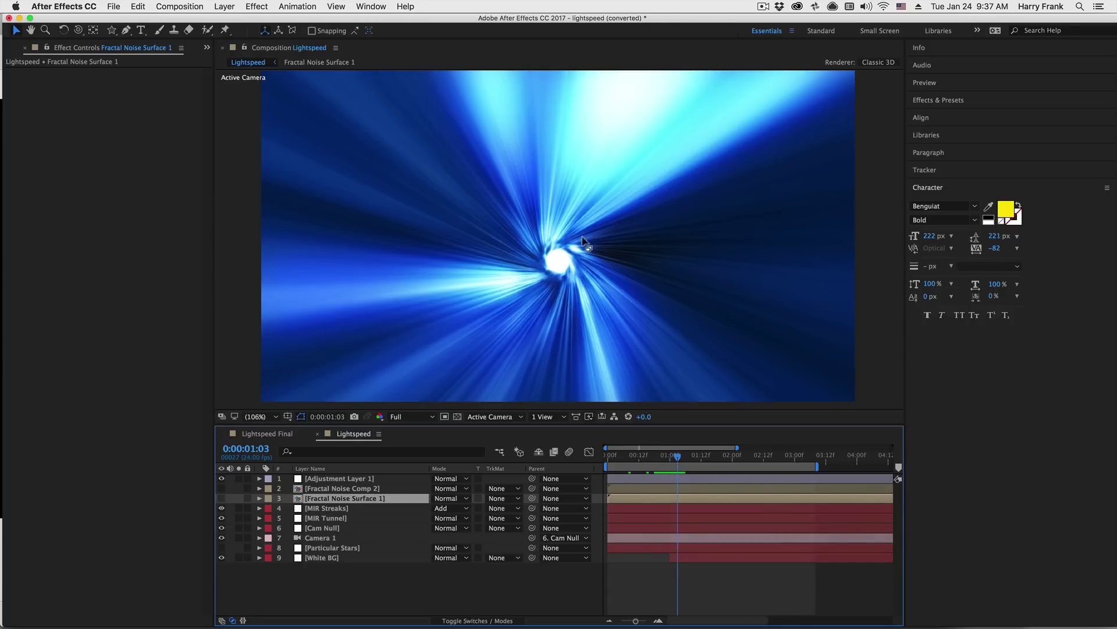
Hide the original MIR Streaks layer and leave no layer selected
left_click(335, 510)
left_click(221, 509)
key("super+shift+a")
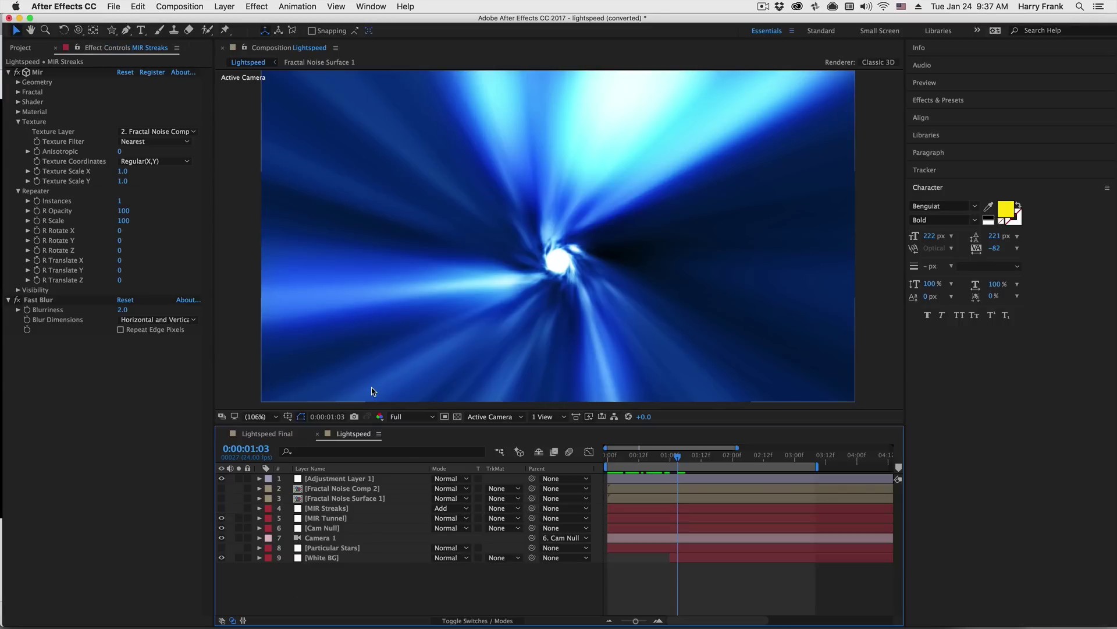
key("super+y")
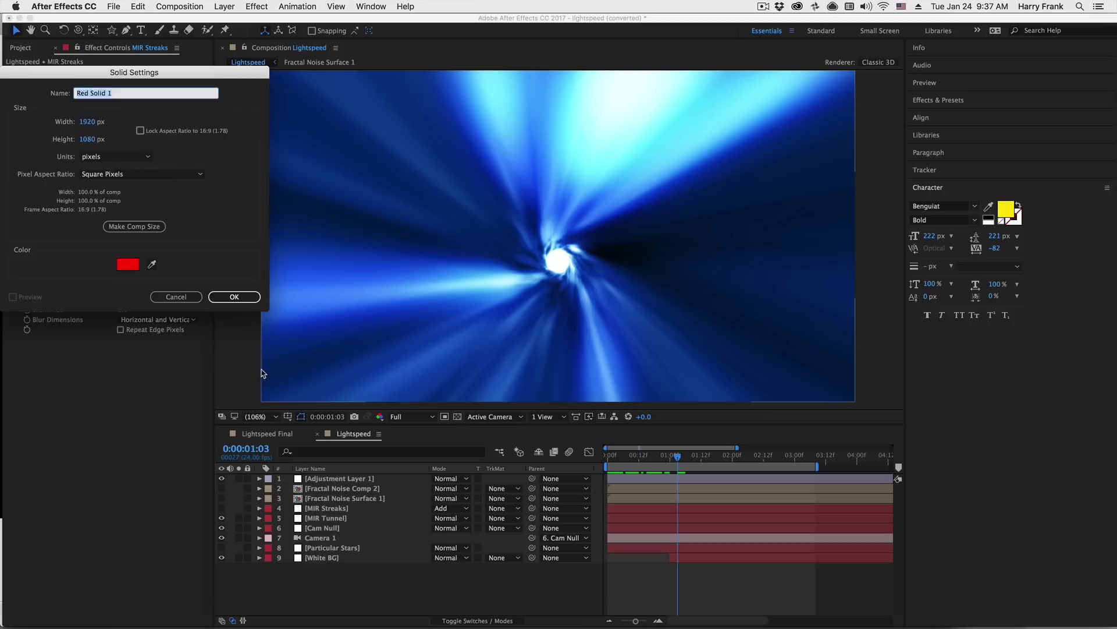
key("Escape")
Duplicate the MIR Tunnel layer and solo the upper copy
left_click(319, 518)
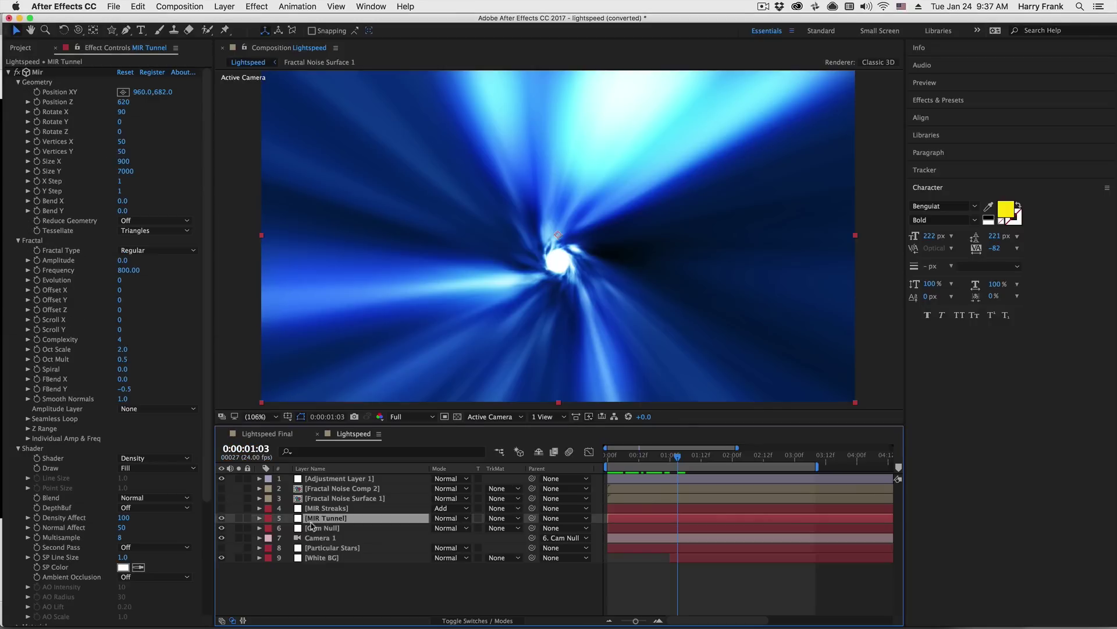
key("super+d")
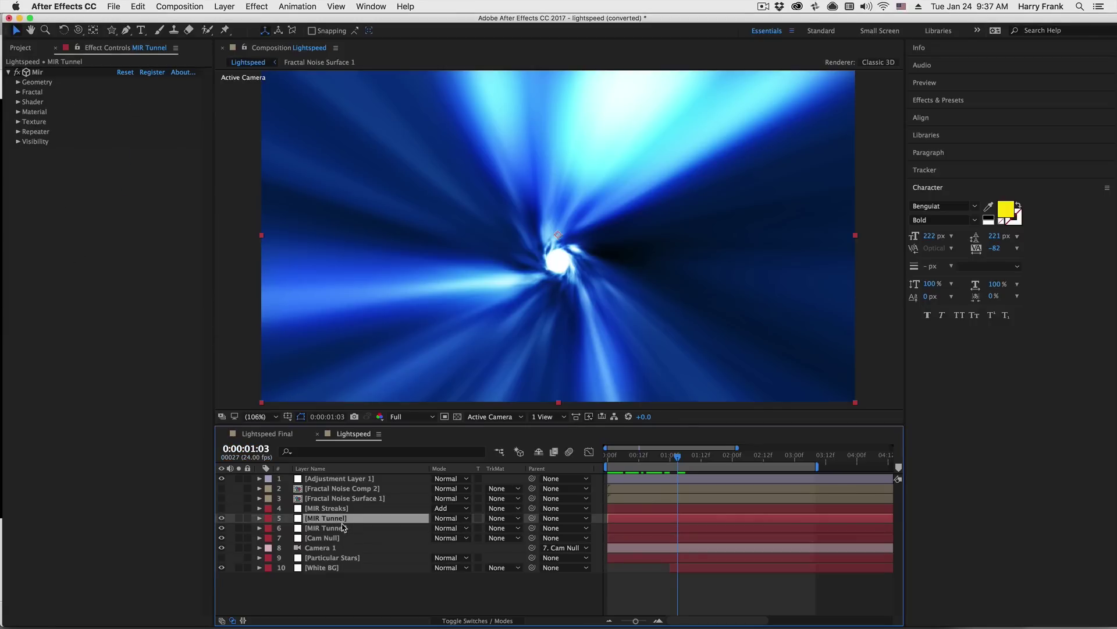
left_click(238, 517)
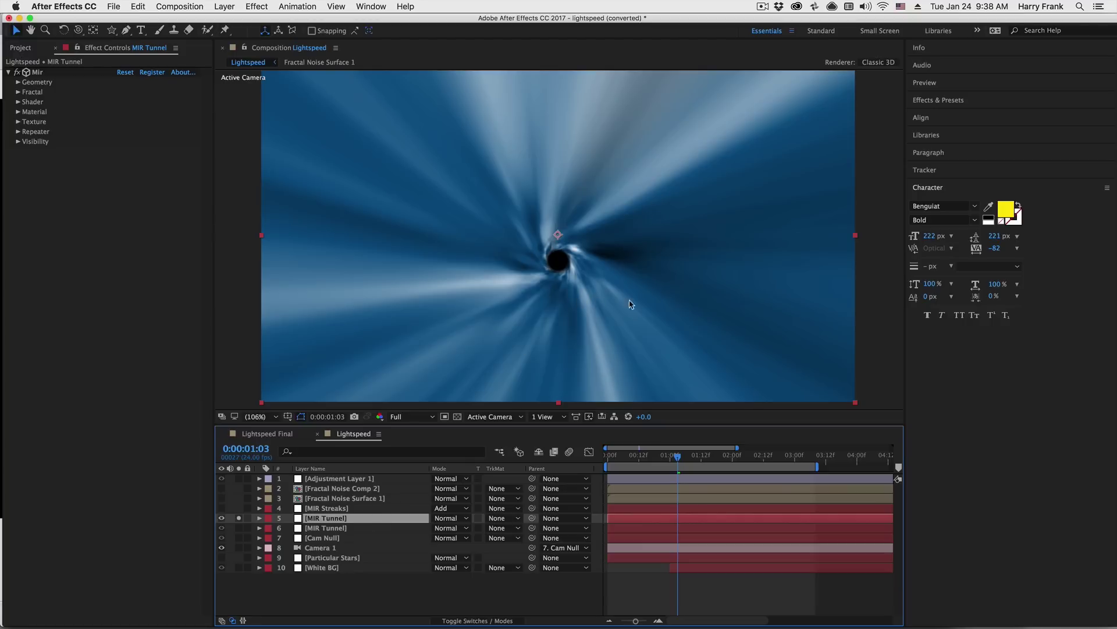
left_click_drag(686, 210, 687, 208)
key("v")
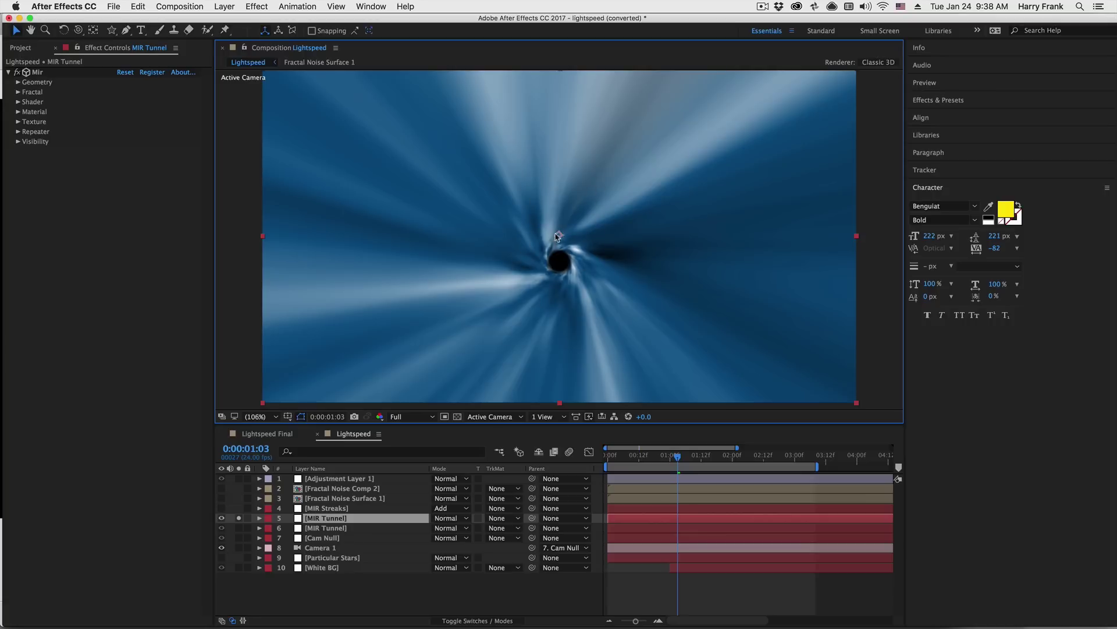
Give the duplicated tunnel layer its own new solid named MIR Streaks 2
left_click(325, 518)
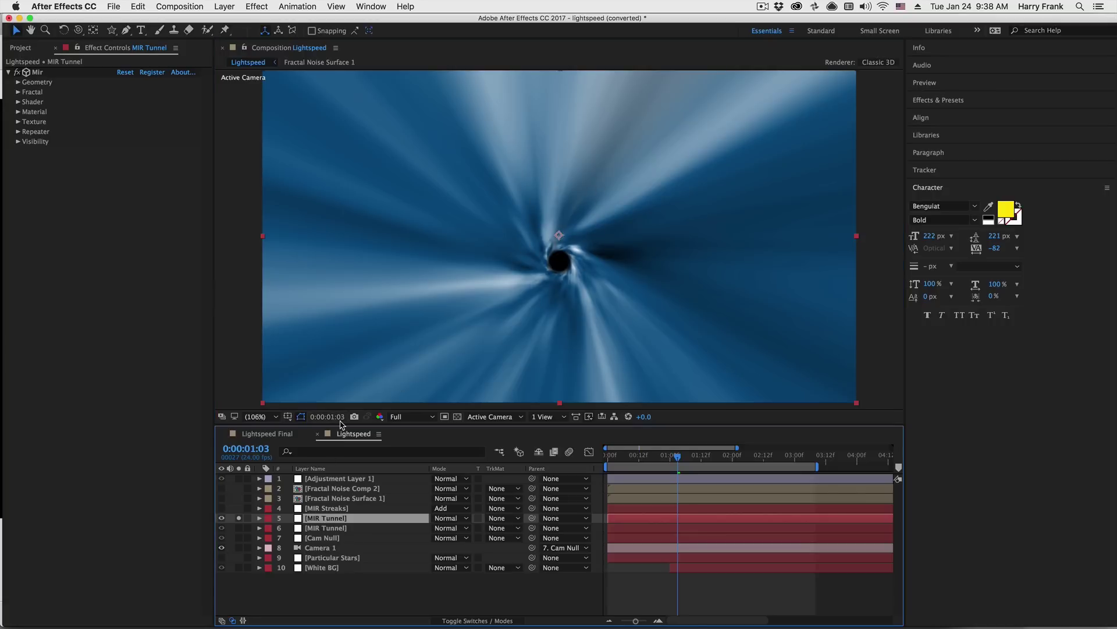
key("super+shift+y")
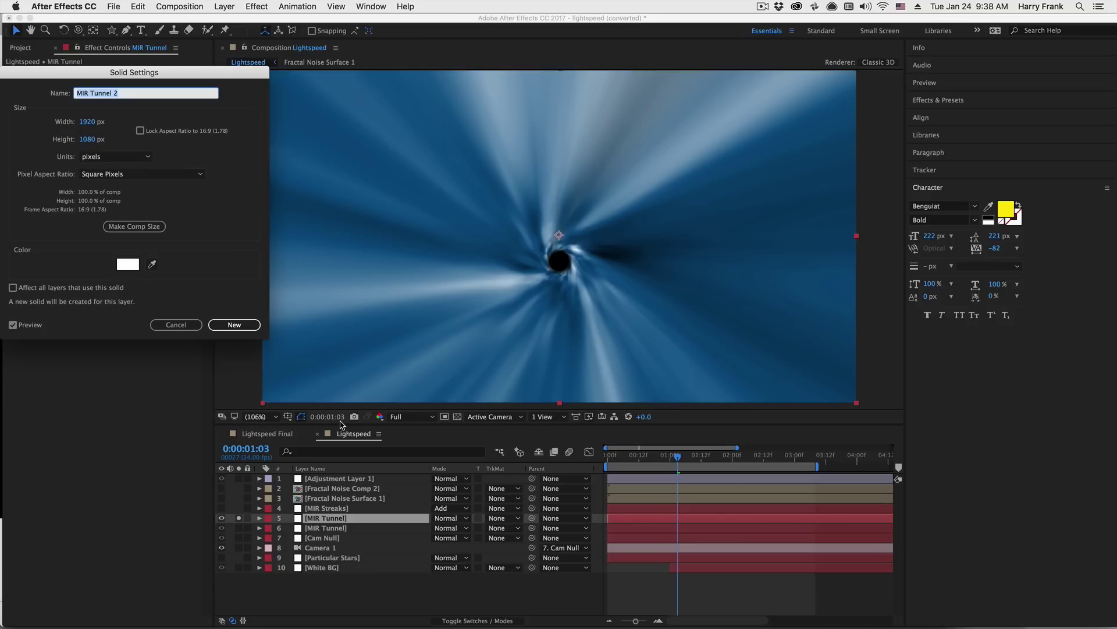
key("Right")
key("Return")
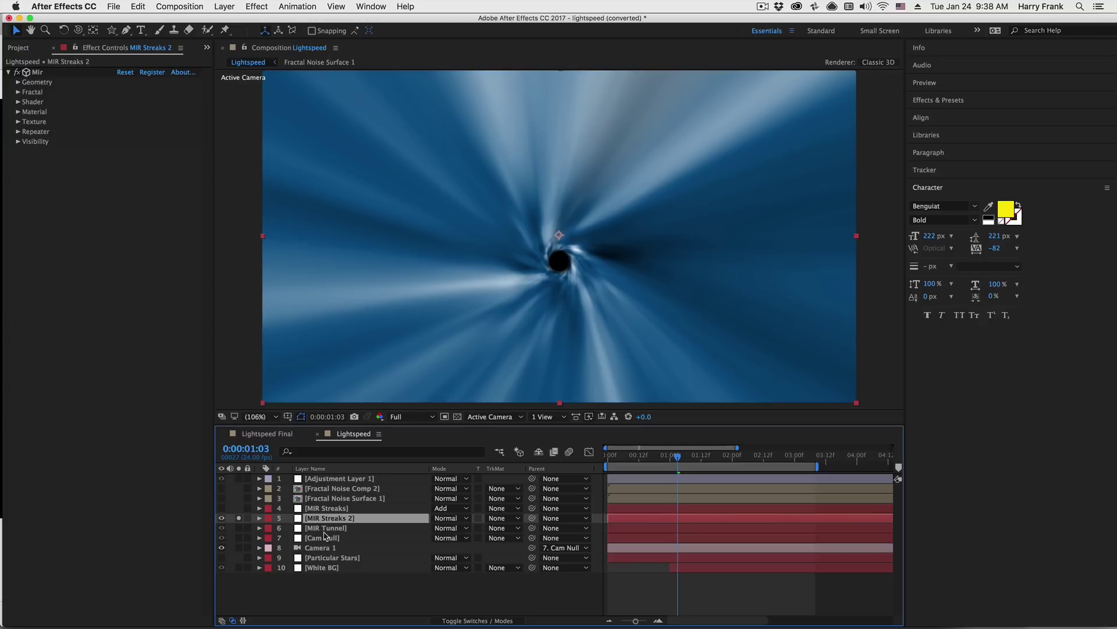
Create a white 1920 x 1080 px solid named Streaks Texture in the Lightspeed composition
left_click(325, 578)
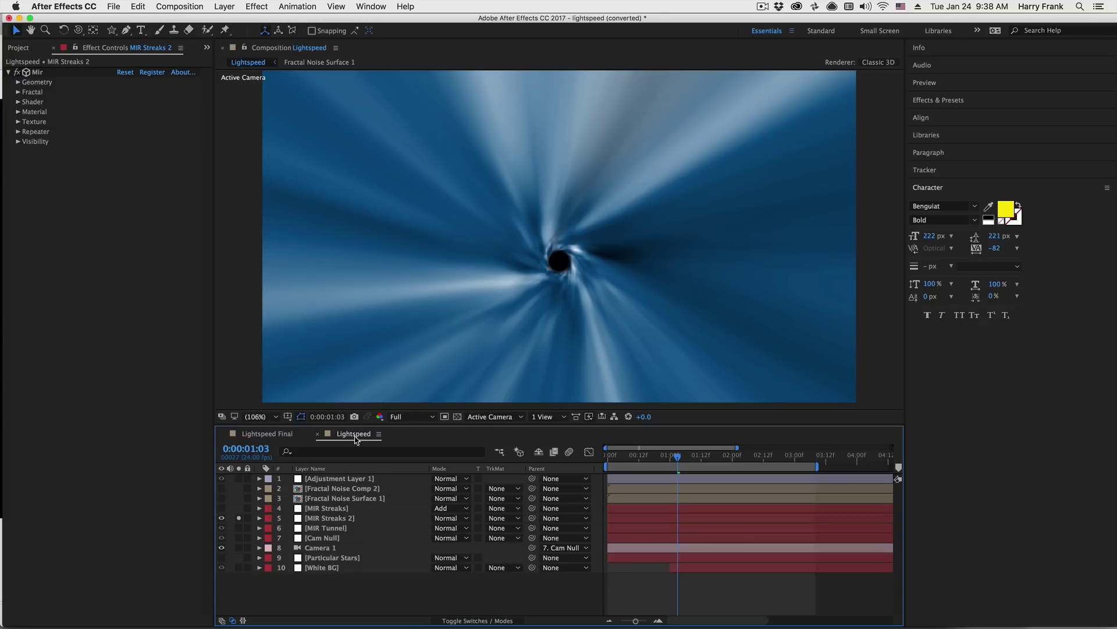
key("super+y")
type("Streaks Text")
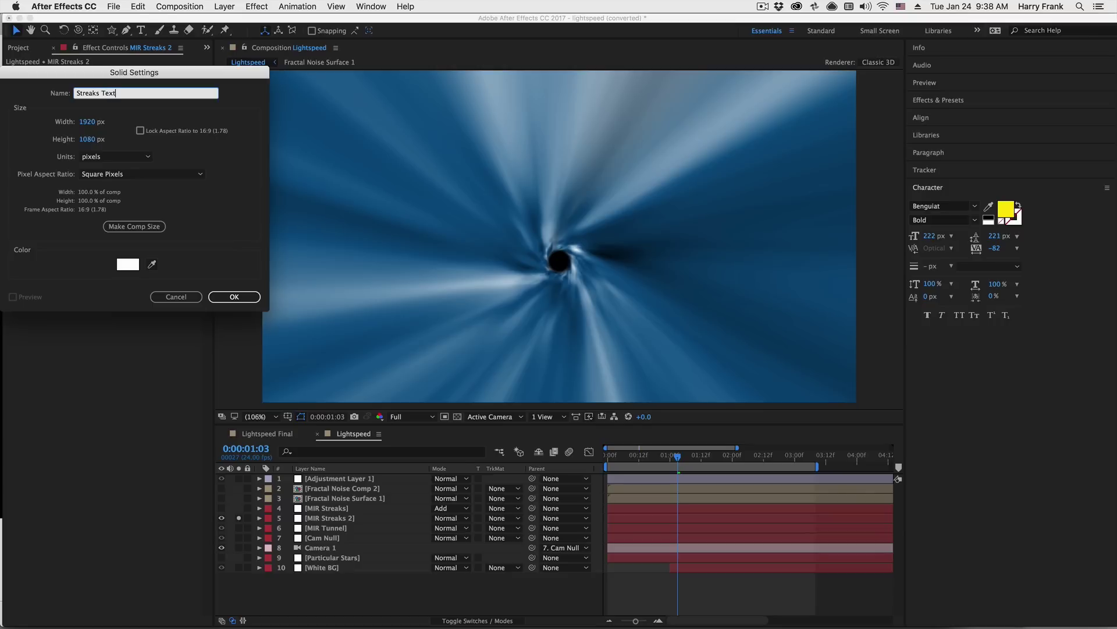
type("ure")
key("Return")
Pre-compose the Streaks Texture solid as Streaks Texture Comp, leaving its attributes in Lightspeed, and open the new composition
key("super+shift+c")
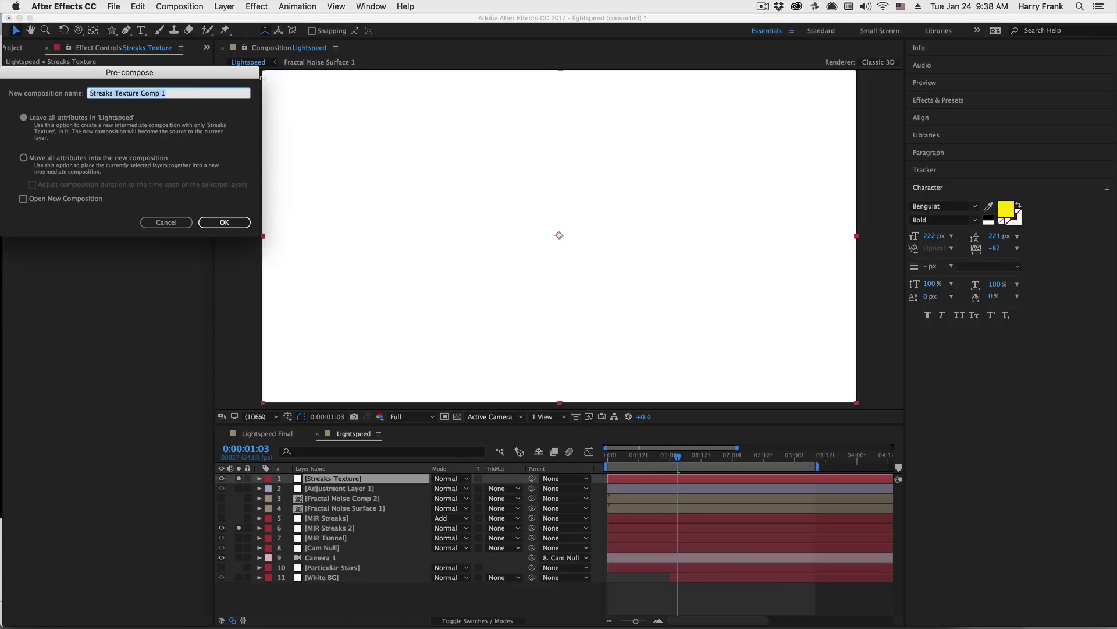
left_click(175, 92)
key("BackSpace")
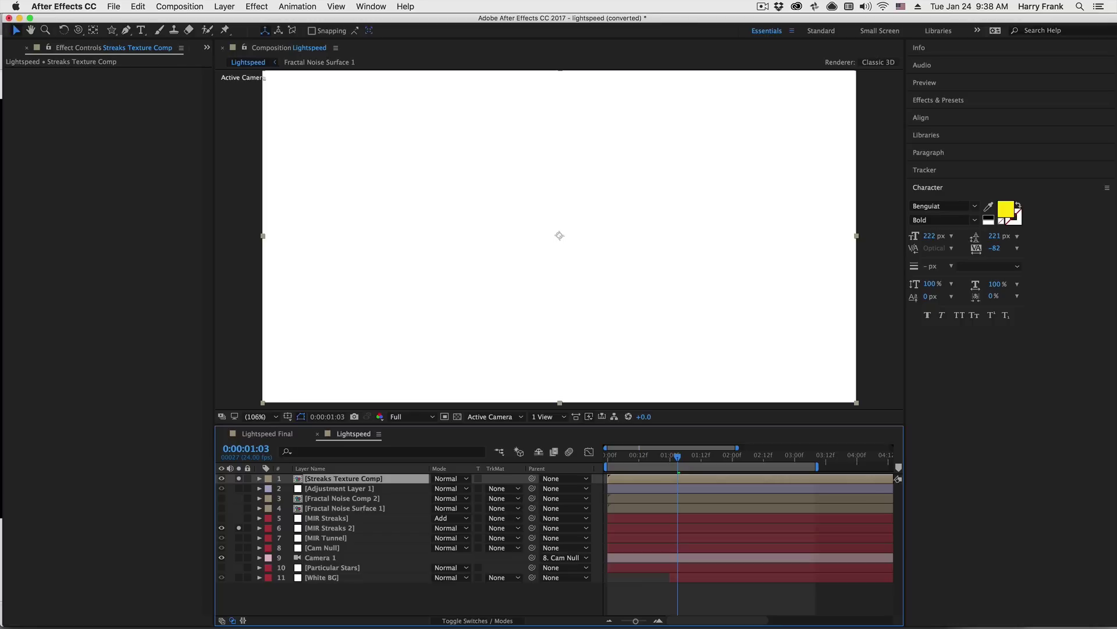
double_click(326, 478)
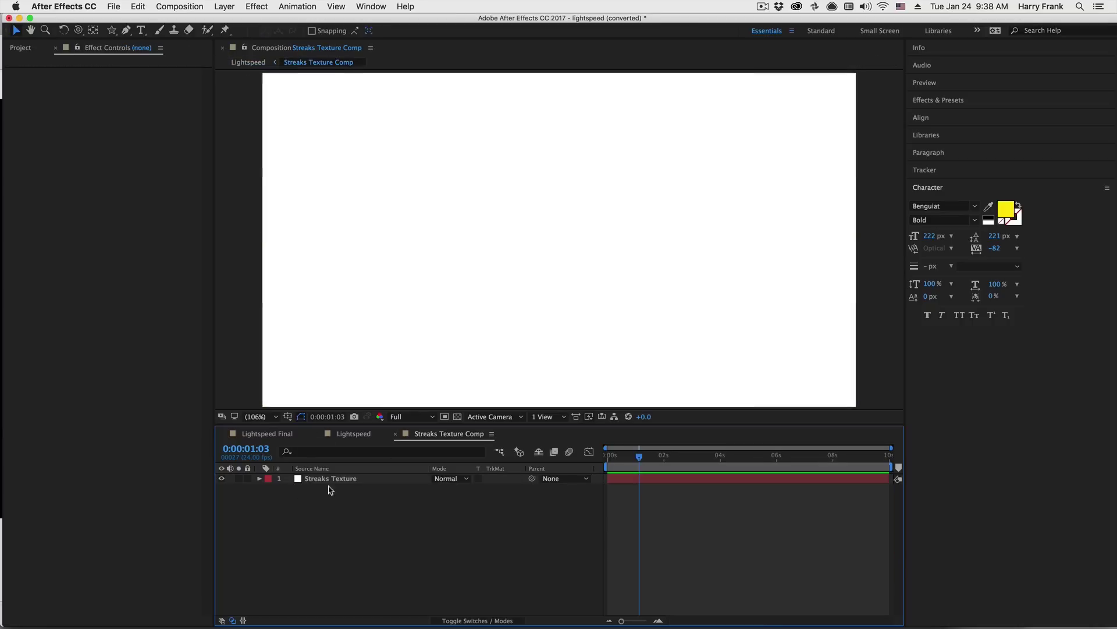
Apply the Fractal Noise effect to the Streaks Texture solid
left_click(224, 6)
mouse_move(260, 5)
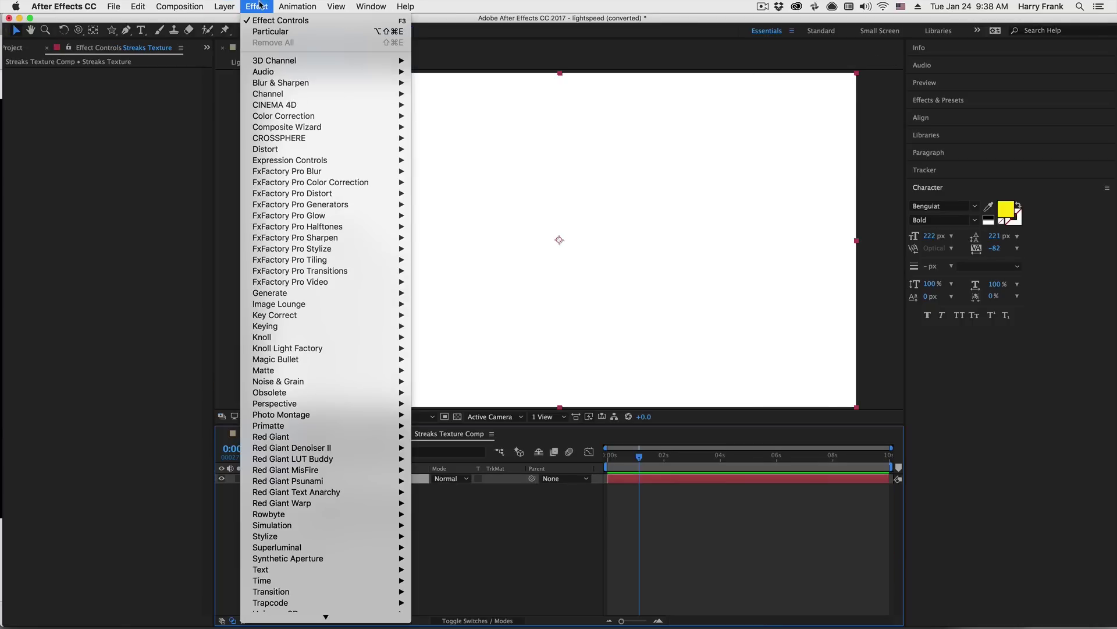
mouse_move(343, 627)
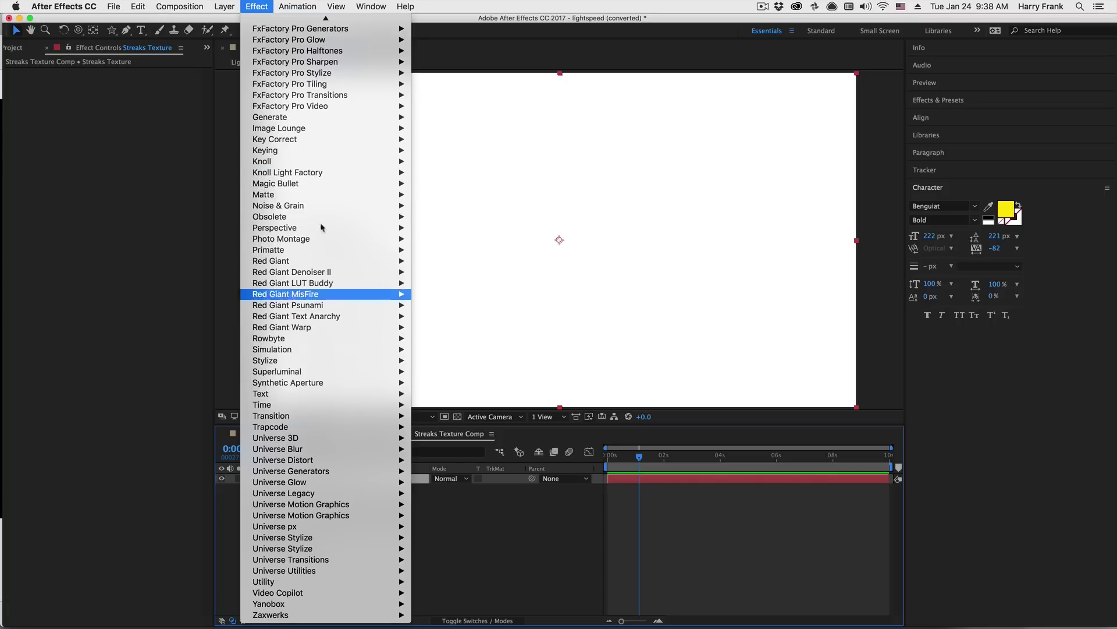
mouse_move(321, 207)
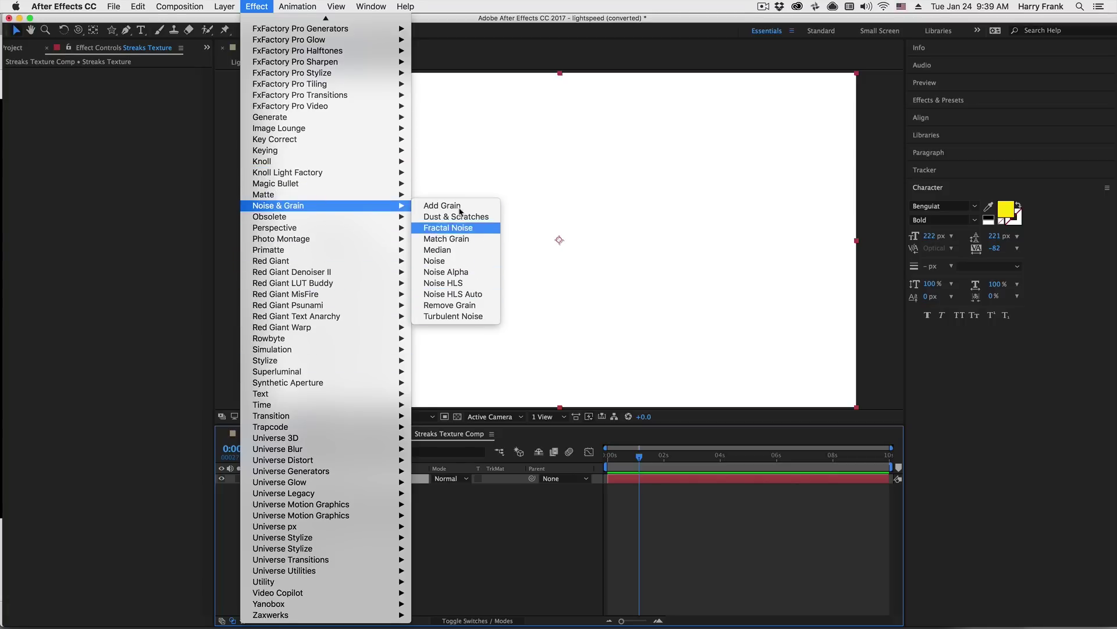
left_click(464, 228)
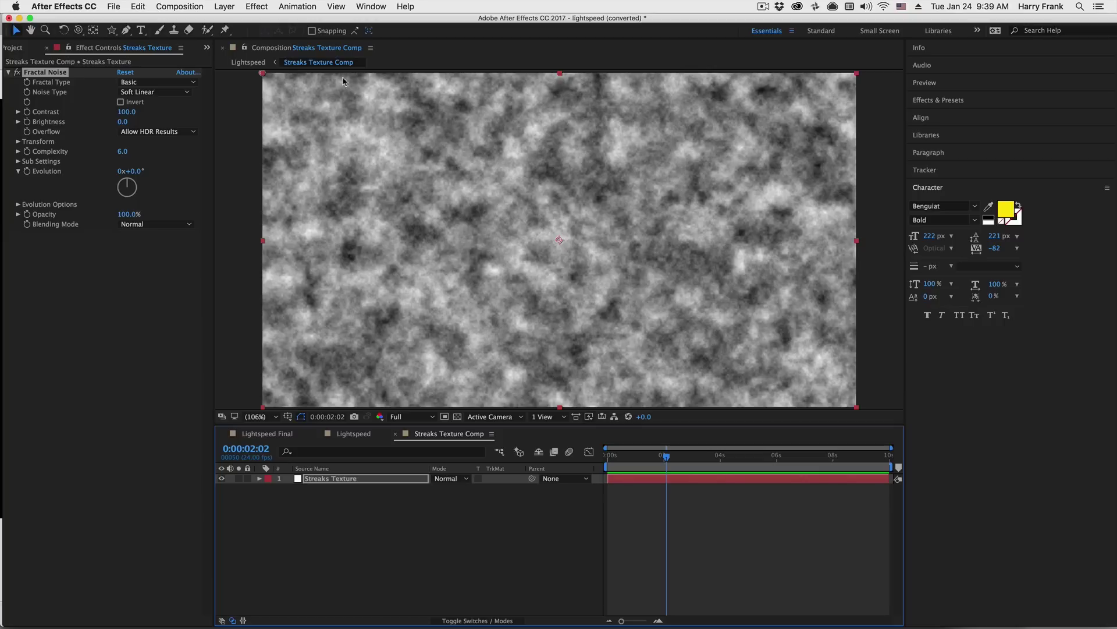
Show the Lightspeed composition in its own viewer and hide its Streaks Texture Comp layer
left_click(254, 51)
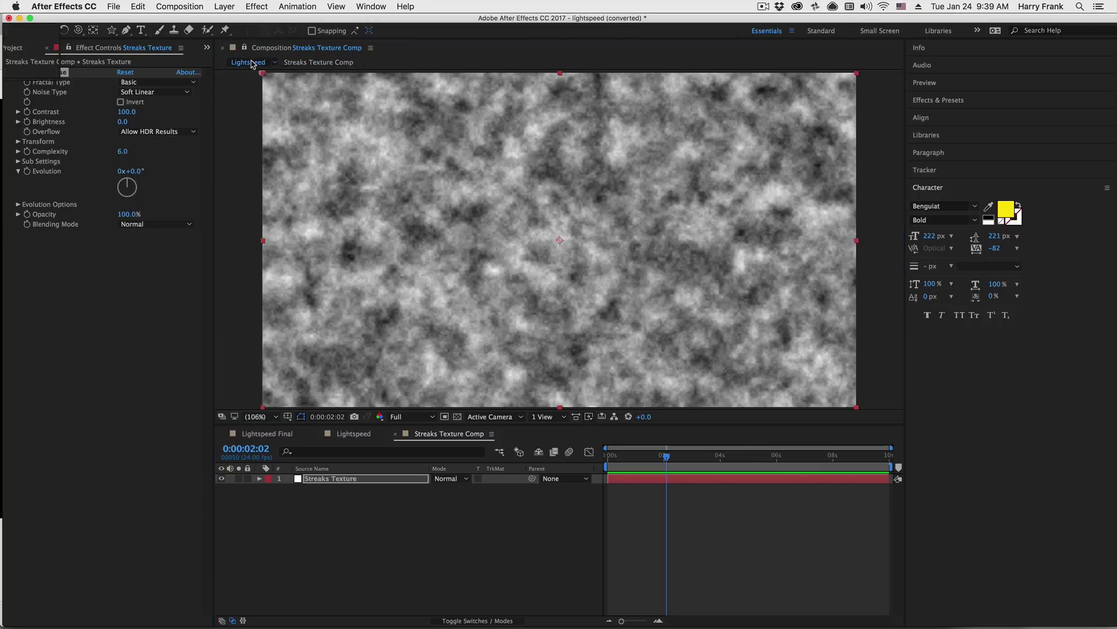
left_click(248, 62)
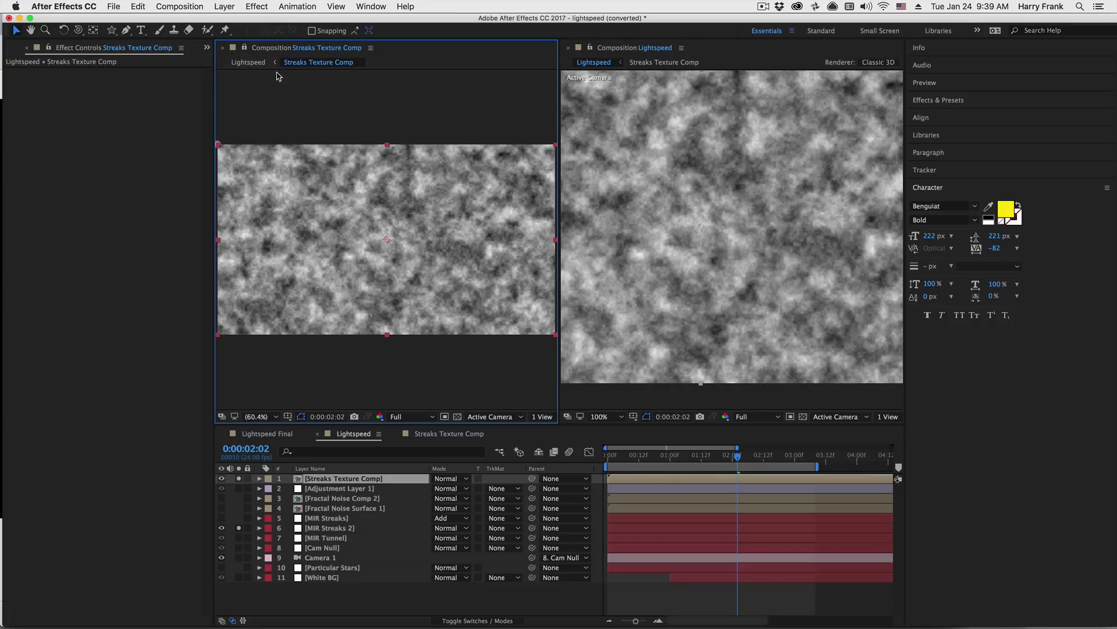
left_click(595, 61)
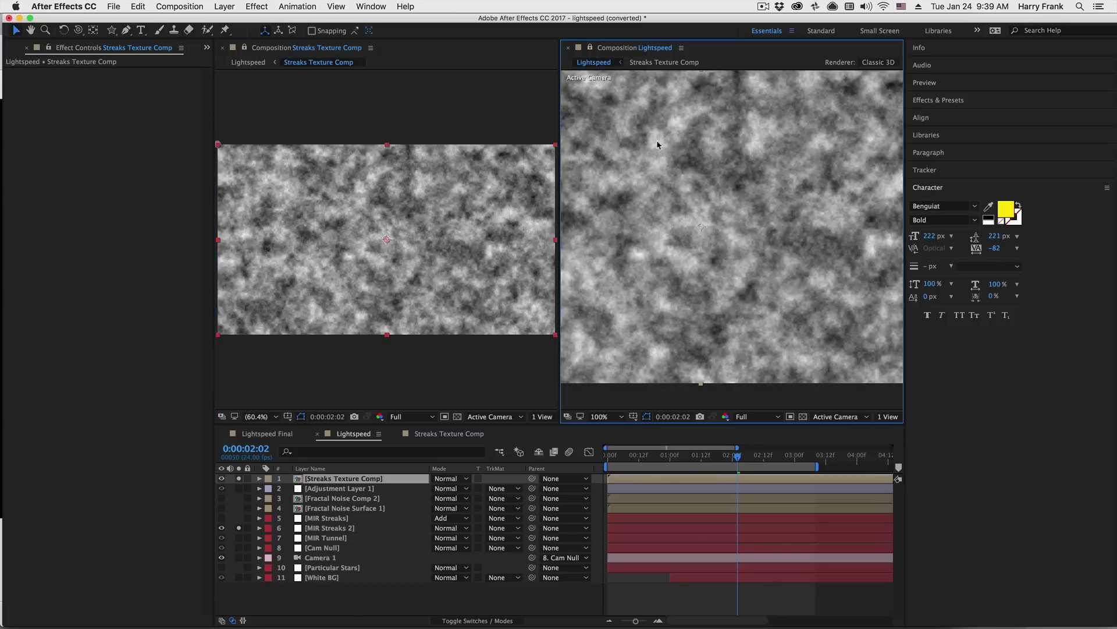
left_click(250, 63)
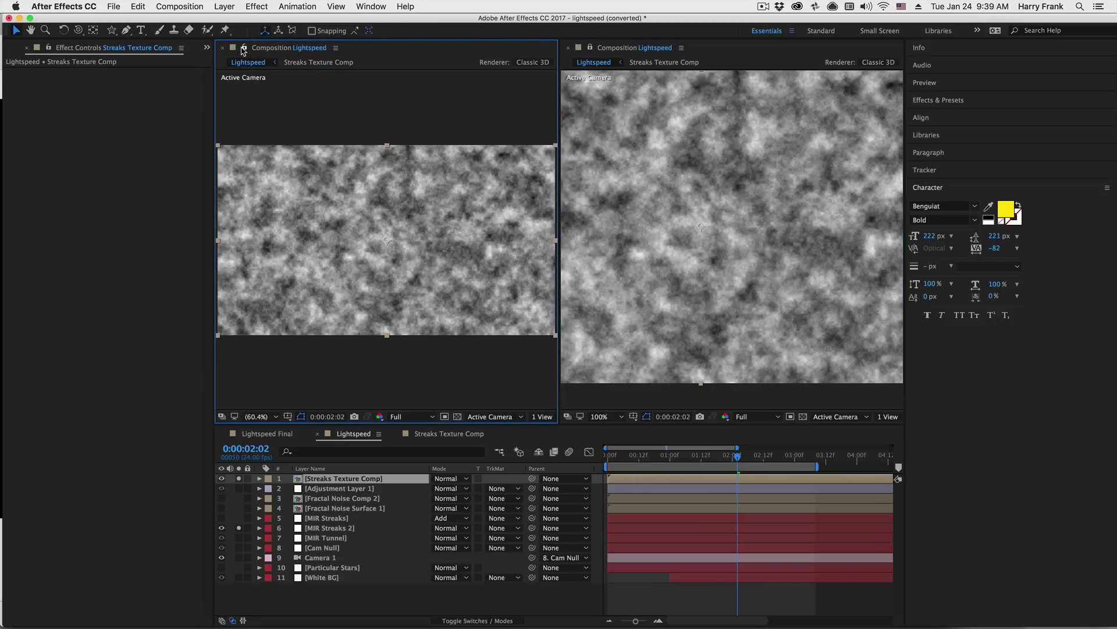
left_click(221, 478)
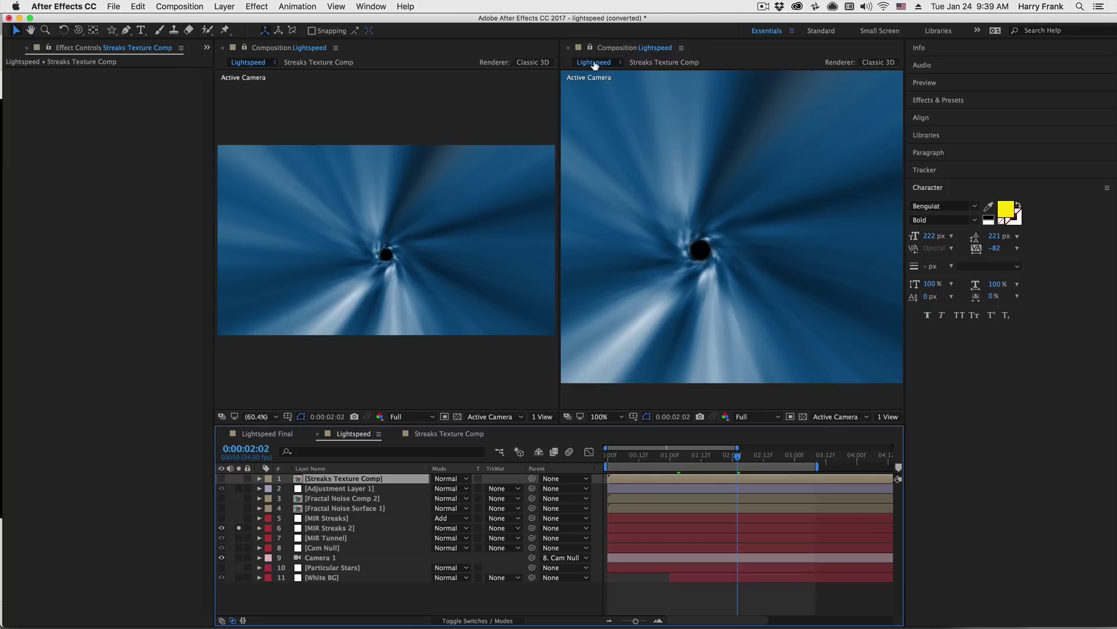
Show Streaks Texture Comp in the second viewer beside Lightspeed and close the surplus third viewer
left_click(643, 63)
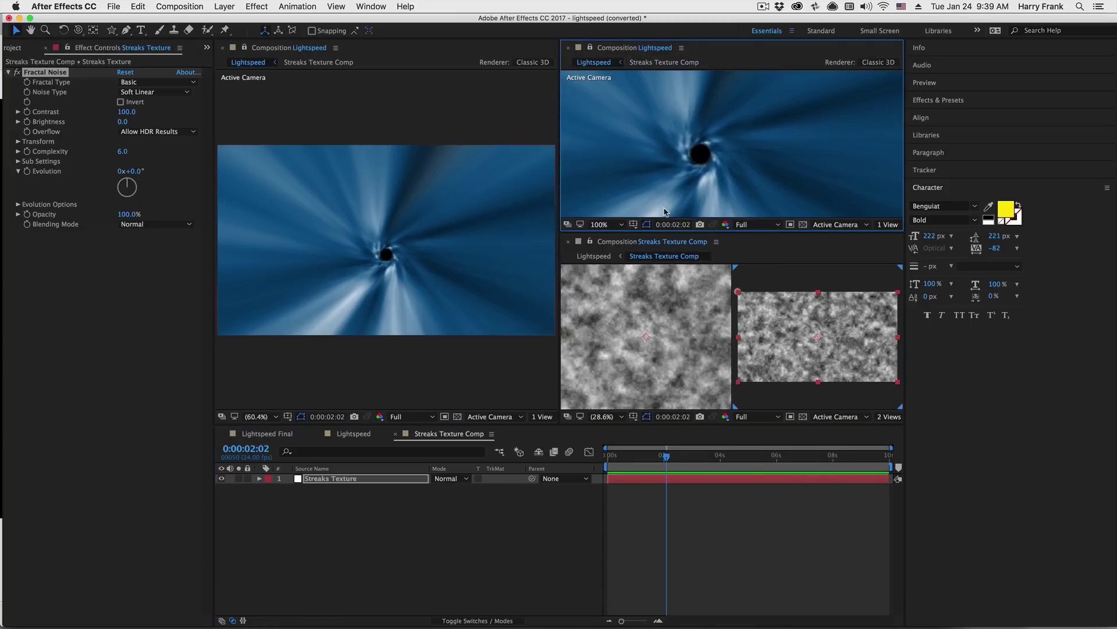
left_click(590, 49)
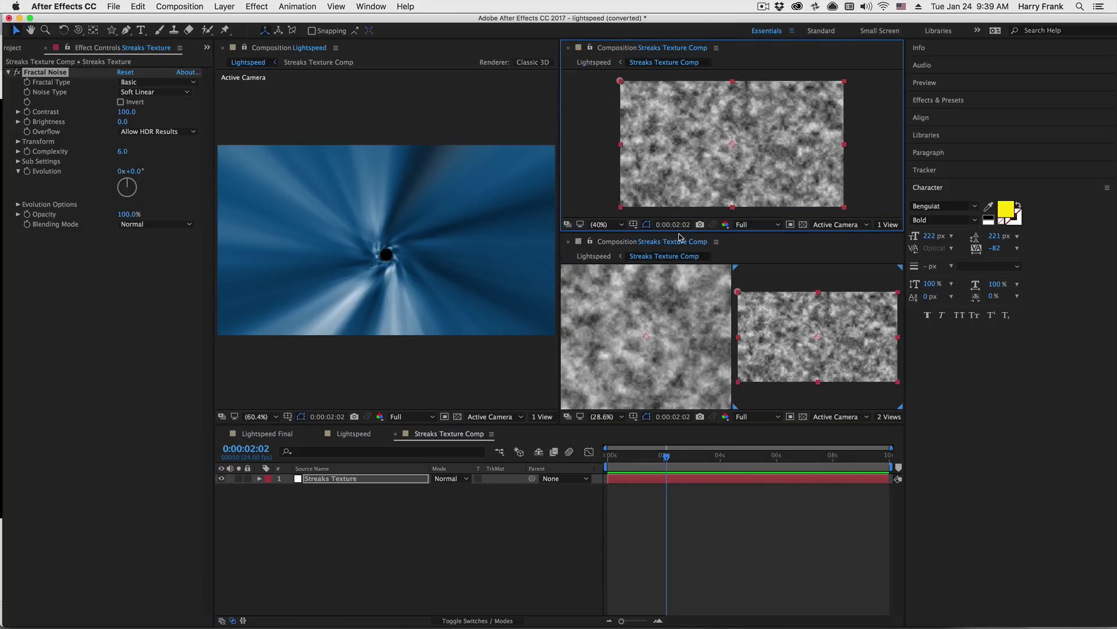
left_click(570, 242)
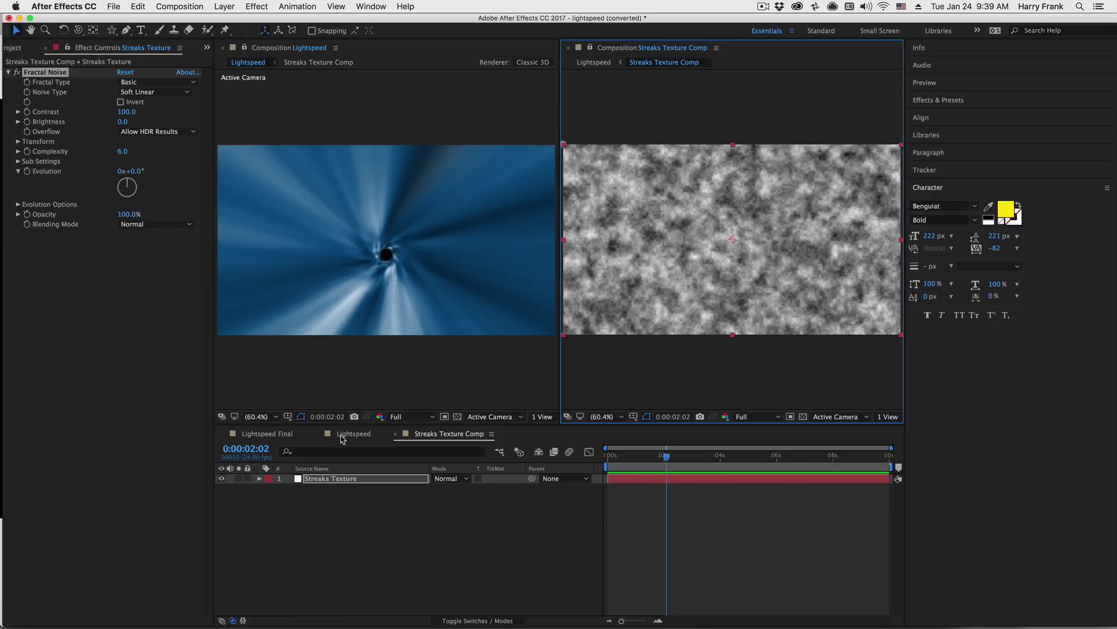
left_click(582, 112)
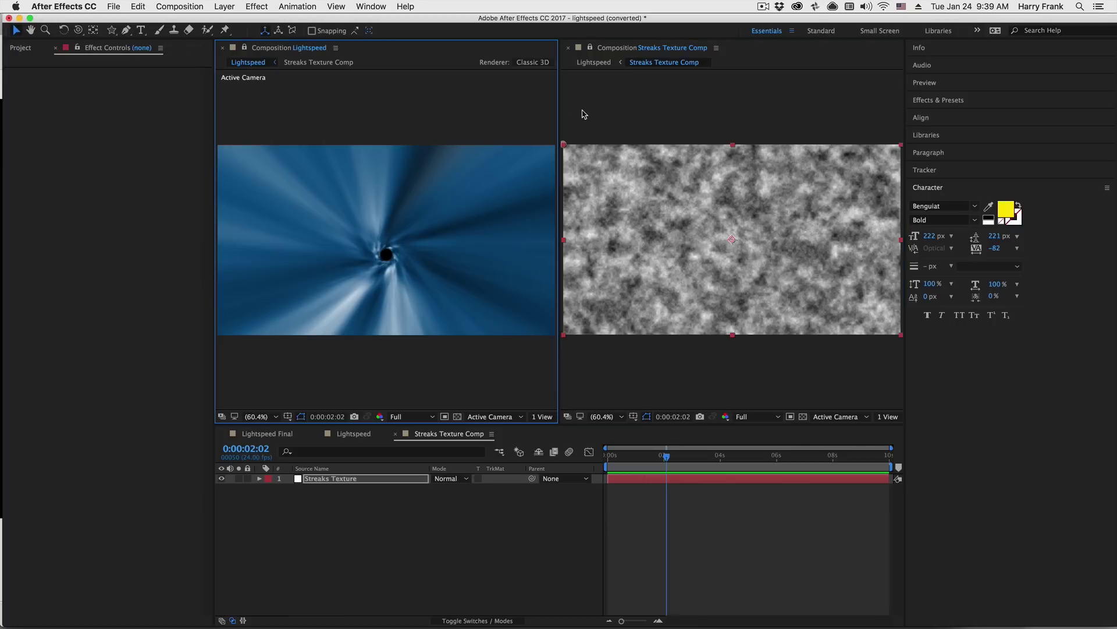
left_click(352, 431)
left_click(433, 436)
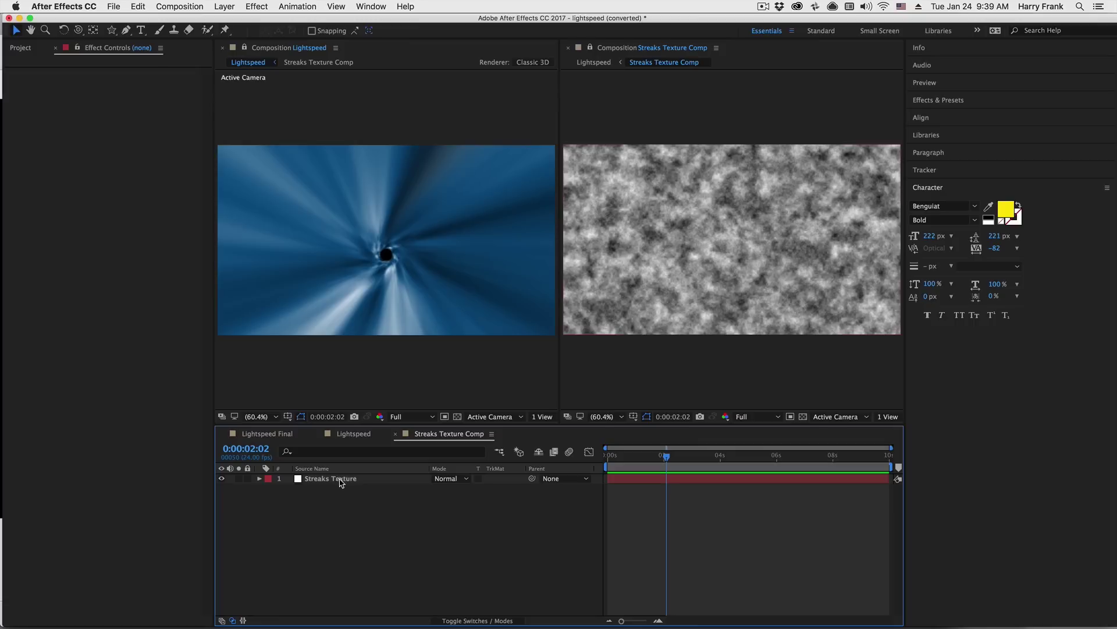
Set the Mir effect's Texture Layer on MIR Streaks 2 to Streaks Texture Comp
left_click(354, 434)
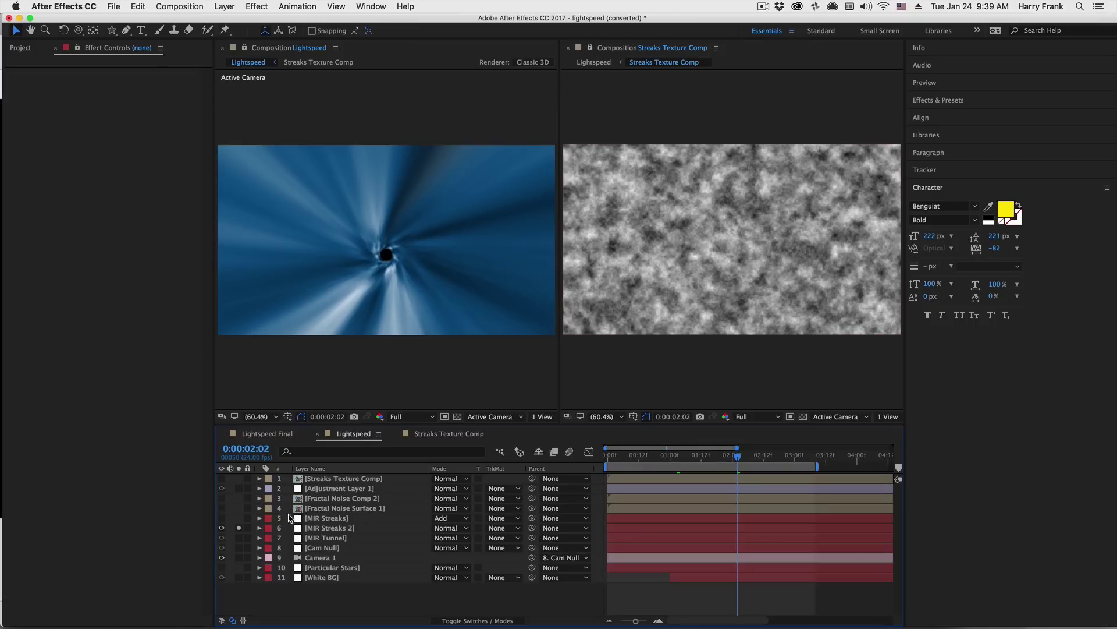
left_click(319, 532)
key("e")
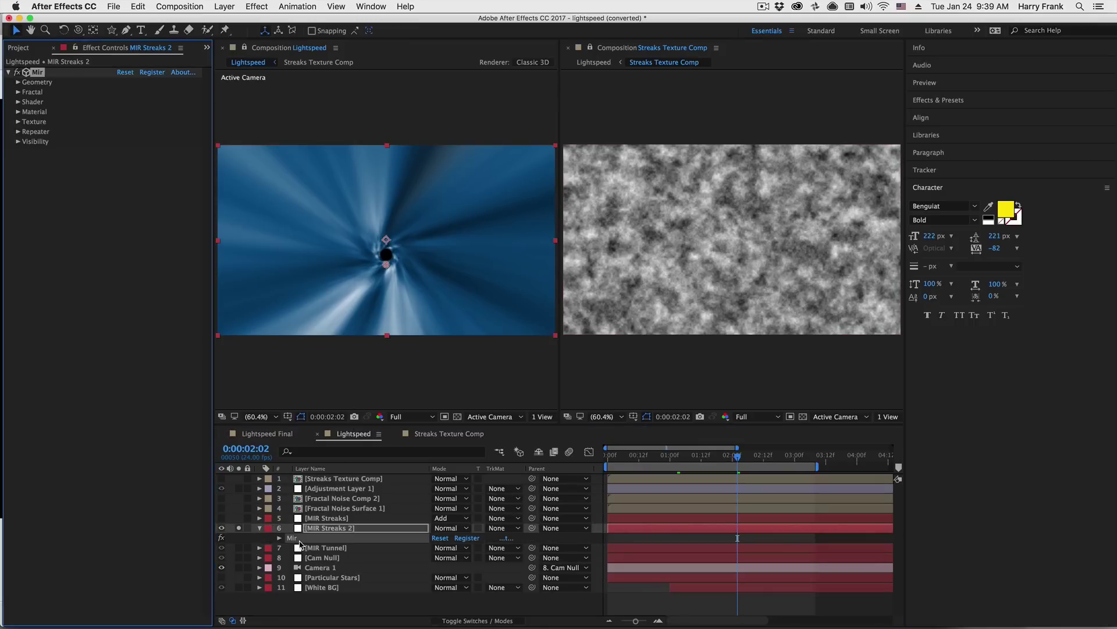
left_click(23, 122)
left_click(160, 131)
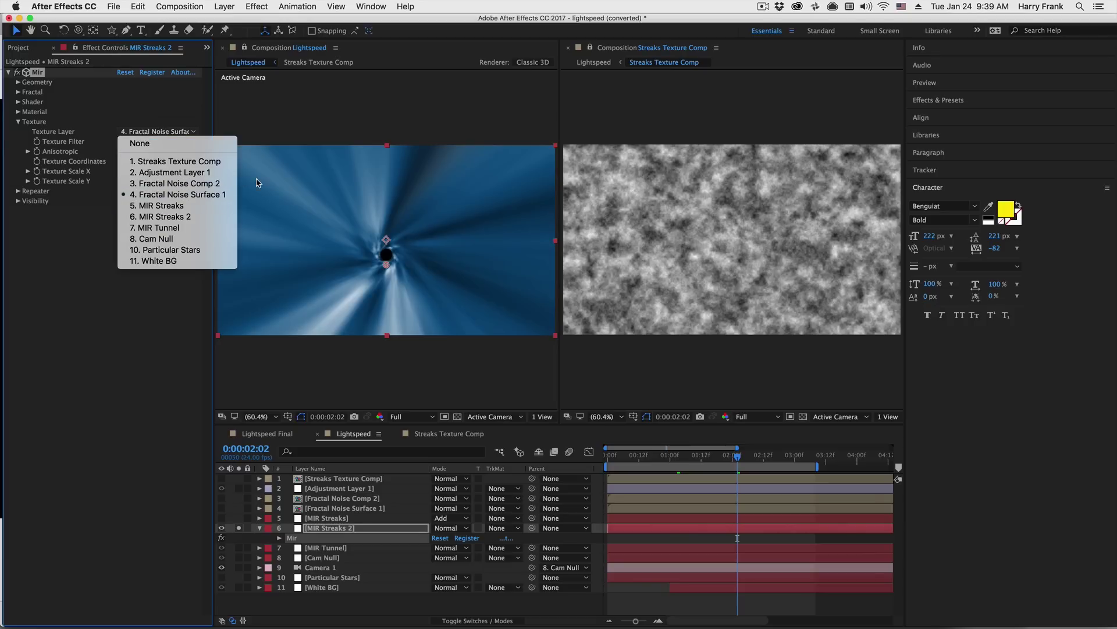
left_click(178, 164)
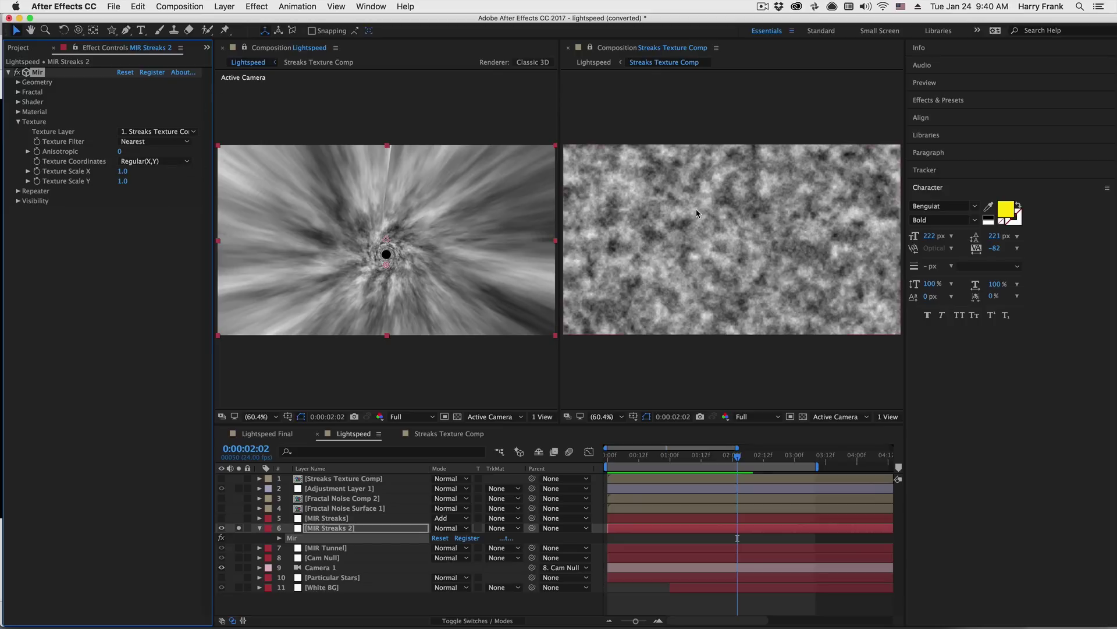
Turn off Uniform Scaling in the Streaks Texture solid's Fractal Noise and set its Scale Height to 5000
left_click(634, 286)
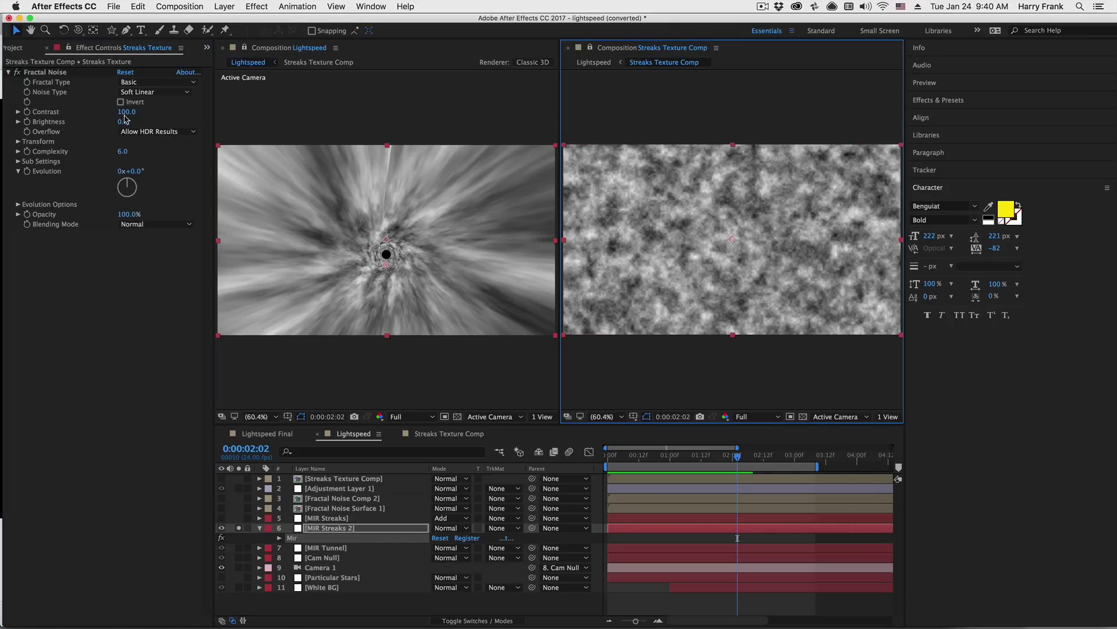
left_click(18, 141)
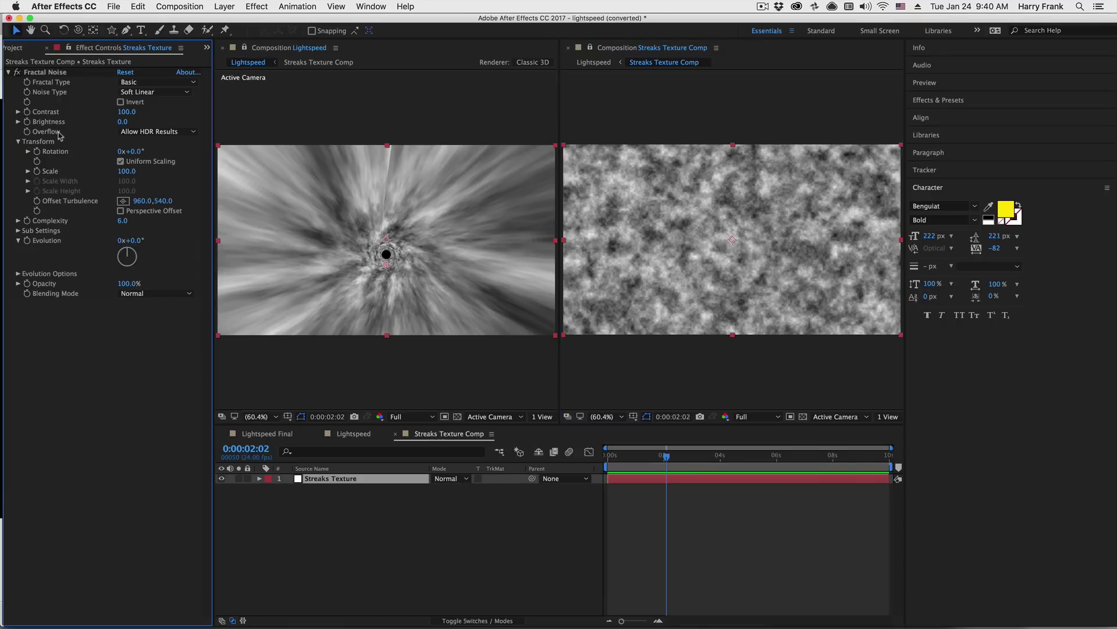
left_click(122, 162)
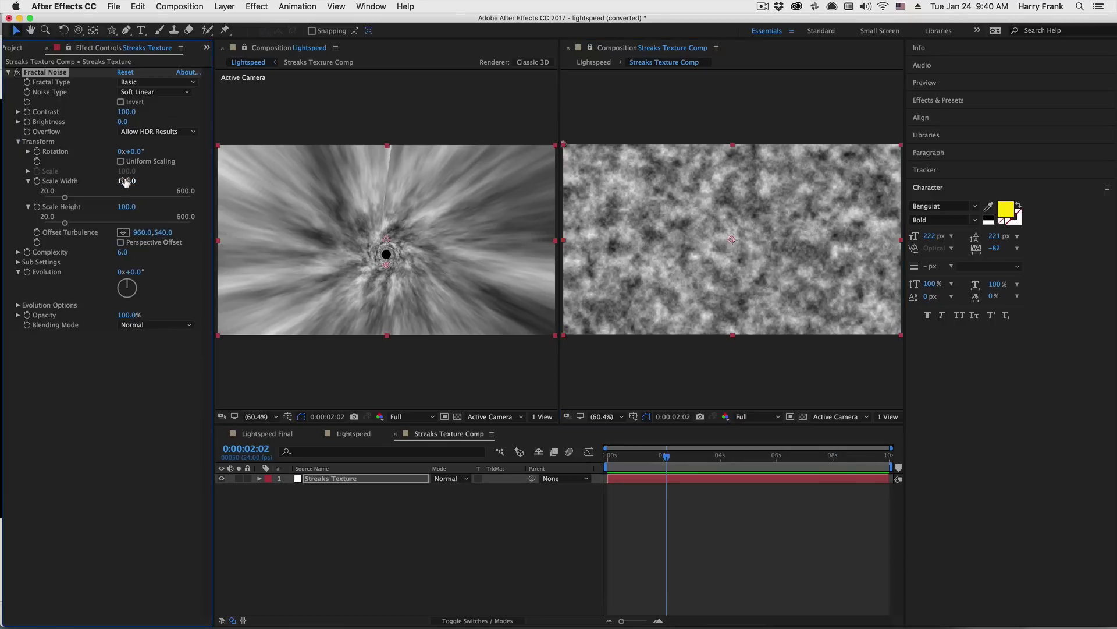
left_click_drag(126, 207, 145, 204)
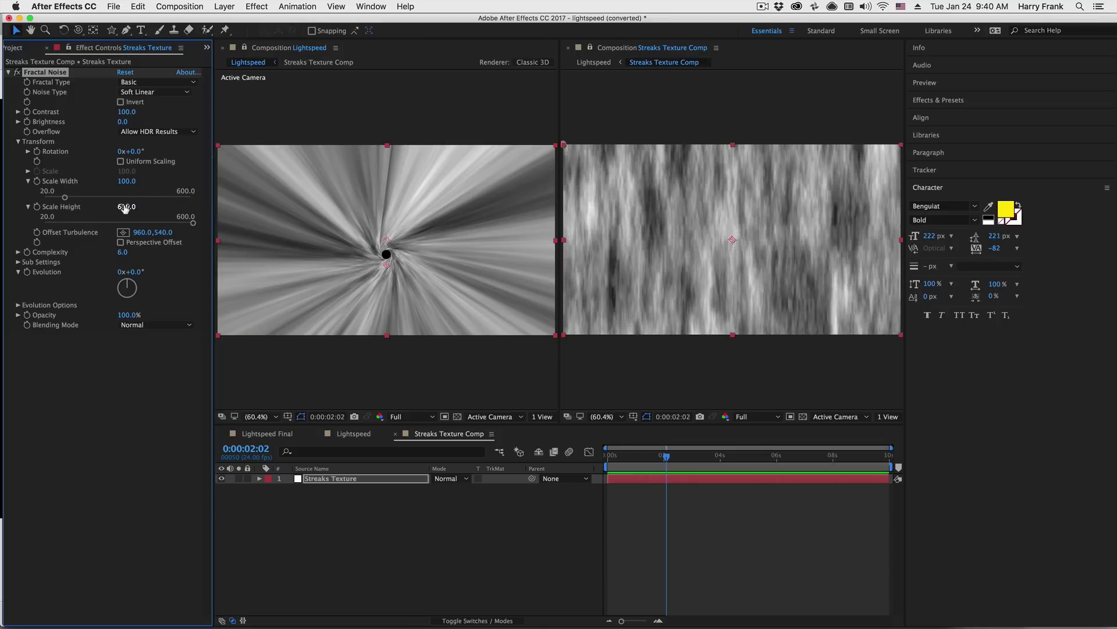
mouse_move(125, 208)
left_mouse_down()
mouse_move(178, 202)
mouse_move(125, 225)
mouse_move(124, 204)
mouse_move(202, 200)
mouse_move(137, 224)
left_mouse_up()
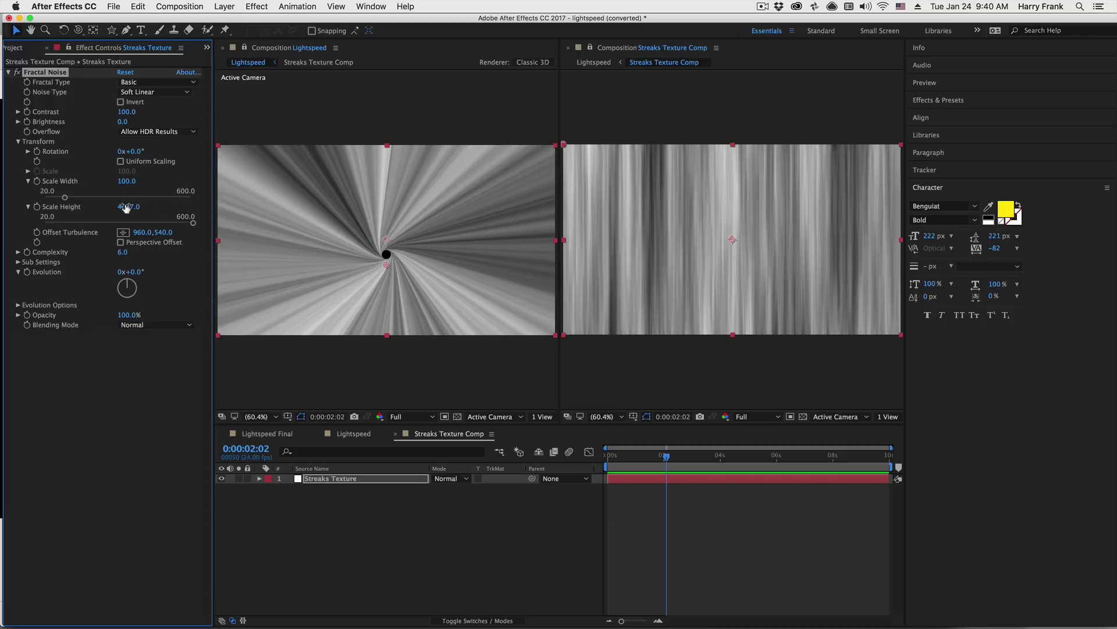
left_click(129, 208)
type("5000")
key("Return")
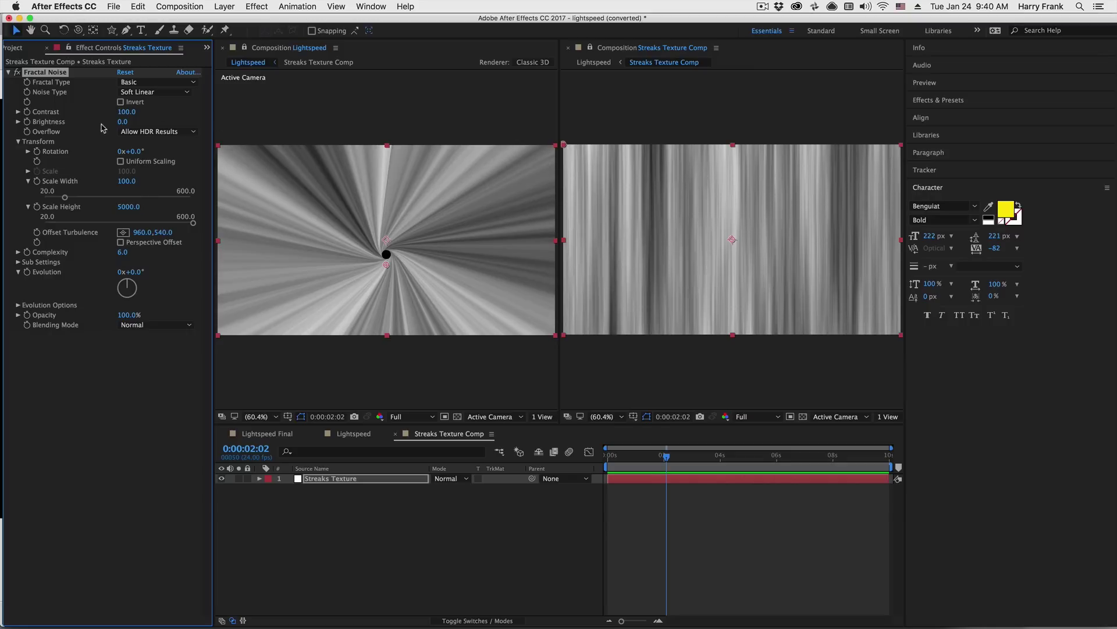
Set the Fractal Noise contrast to 314 and its brightness to -79
left_click_drag(126, 112, 260, 109)
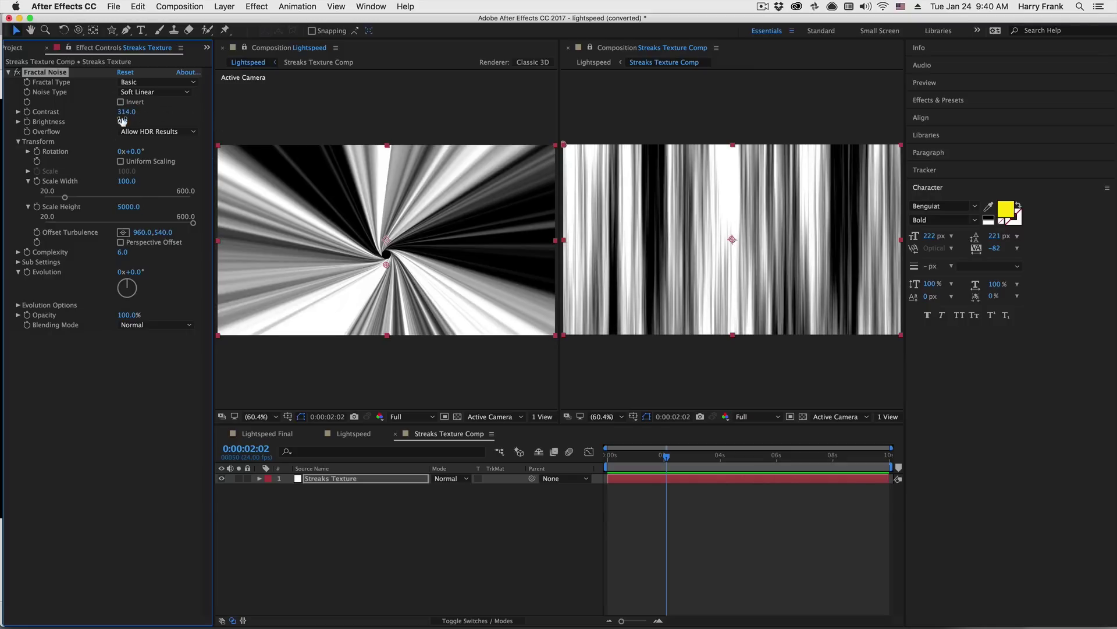
left_click_drag(122, 120, 77, 132)
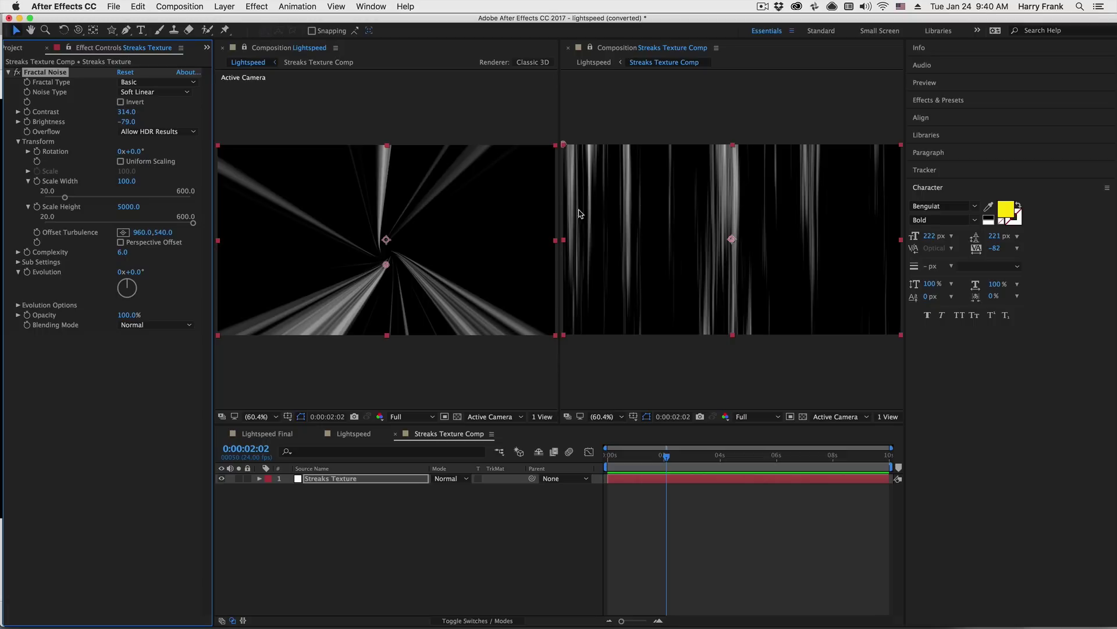
Draw three narrow full-height rectangular masks on the Streaks Texture layer, spaced across its width
left_click(78, 31)
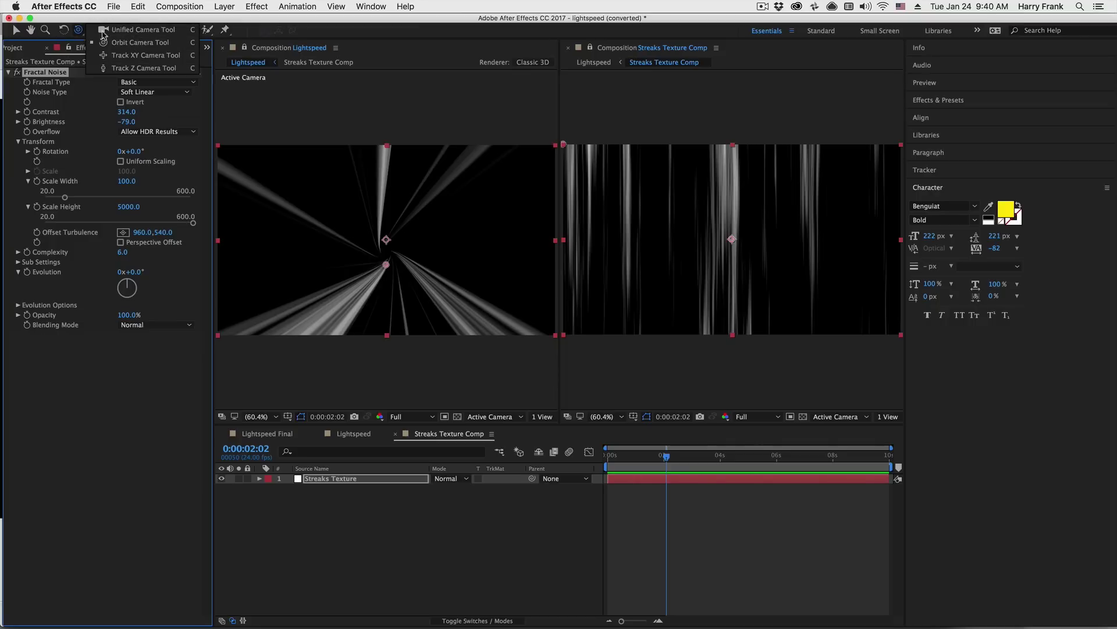
left_click(94, 33)
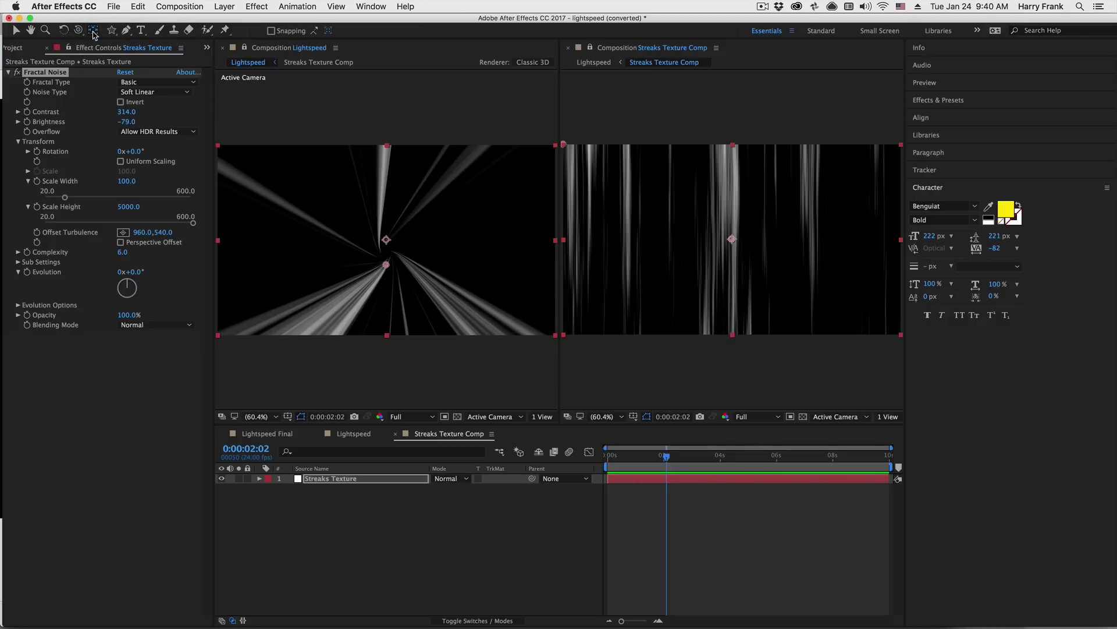
left_click_drag(111, 30, 142, 36)
left_click_drag(617, 125, 661, 348)
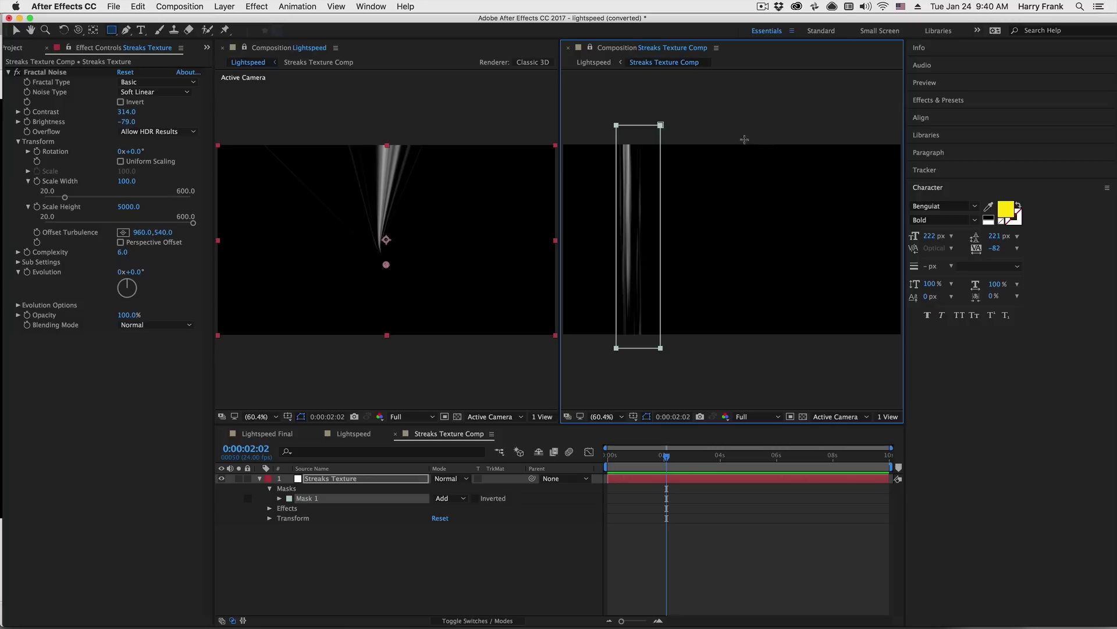
mouse_move(741, 135)
left_mouse_down()
mouse_move(744, 236)
mouse_move(776, 378)
left_mouse_up()
left_click_drag(838, 130, 848, 223)
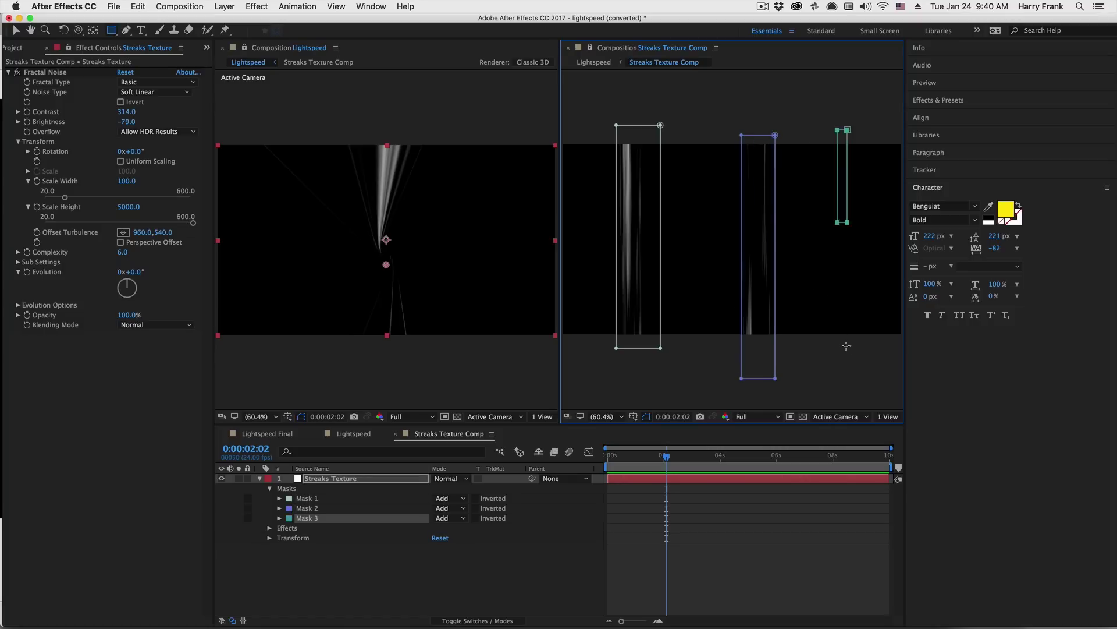
mouse_move(846, 345)
left_mouse_down()
mouse_move(865, 361)
mouse_move(897, 359)
left_mouse_up()
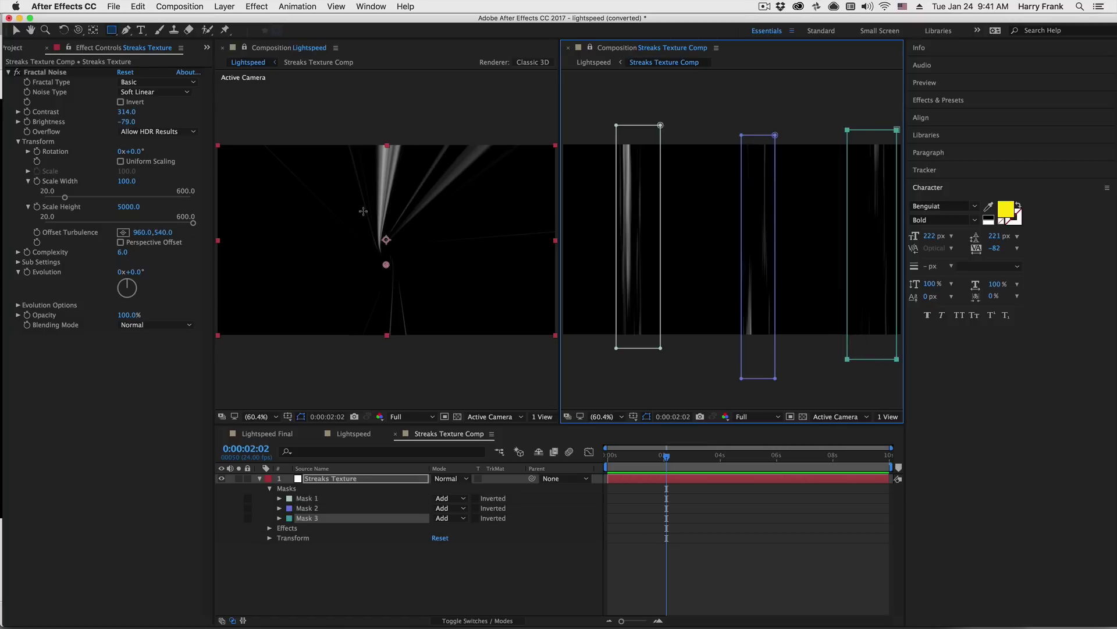
Move Mask 1 closer to the texture's left edge so it frames the bright streaks there
key("v")
double_click(649, 136)
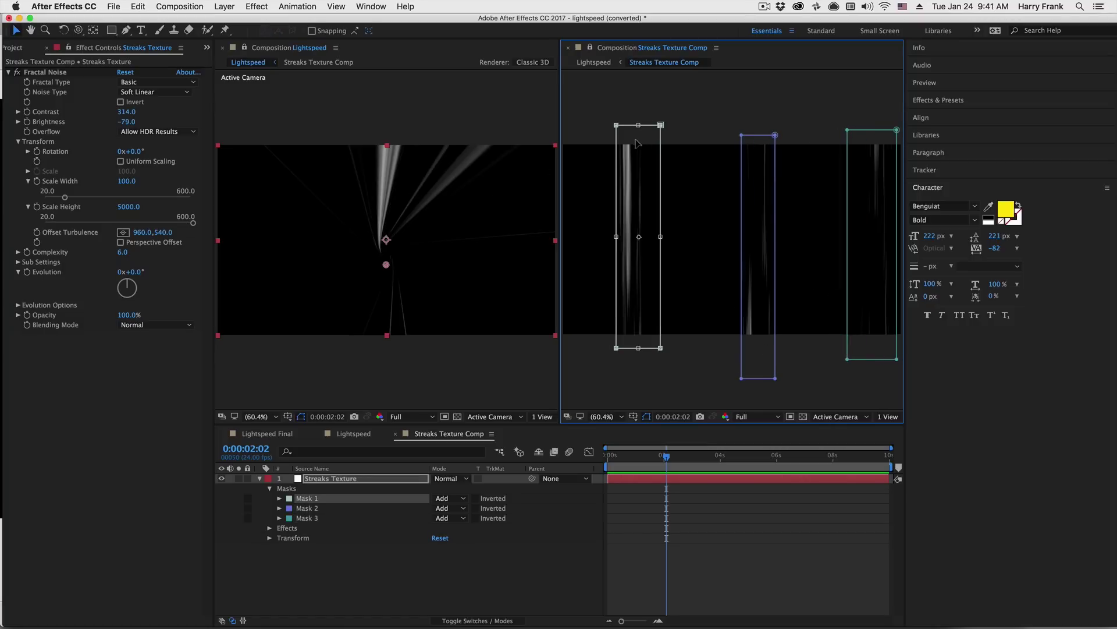
left_click_drag(638, 142, 607, 140)
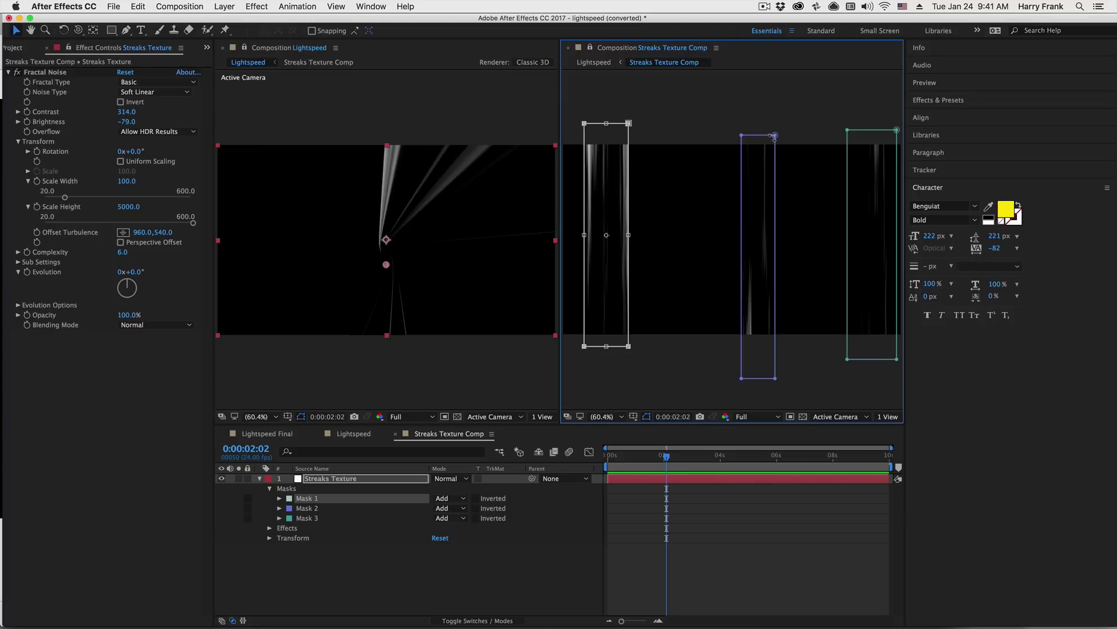
key("Return")
Move Mask 2 over the bright streaks at the texture's centre and widen it slightly on both sides
left_click(773, 135)
double_click(769, 140)
mouse_move(739, 167)
left_mouse_down()
mouse_move(695, 155)
mouse_move(721, 162)
left_mouse_up()
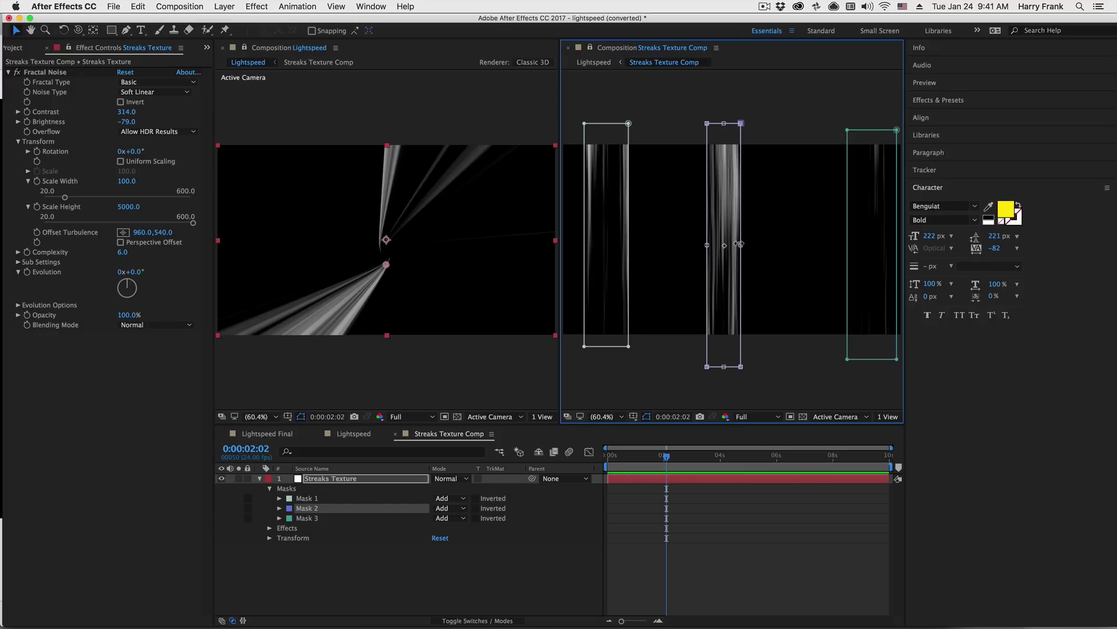
mouse_move(739, 244)
left_mouse_down()
mouse_move(768, 244)
mouse_move(727, 244)
left_mouse_up()
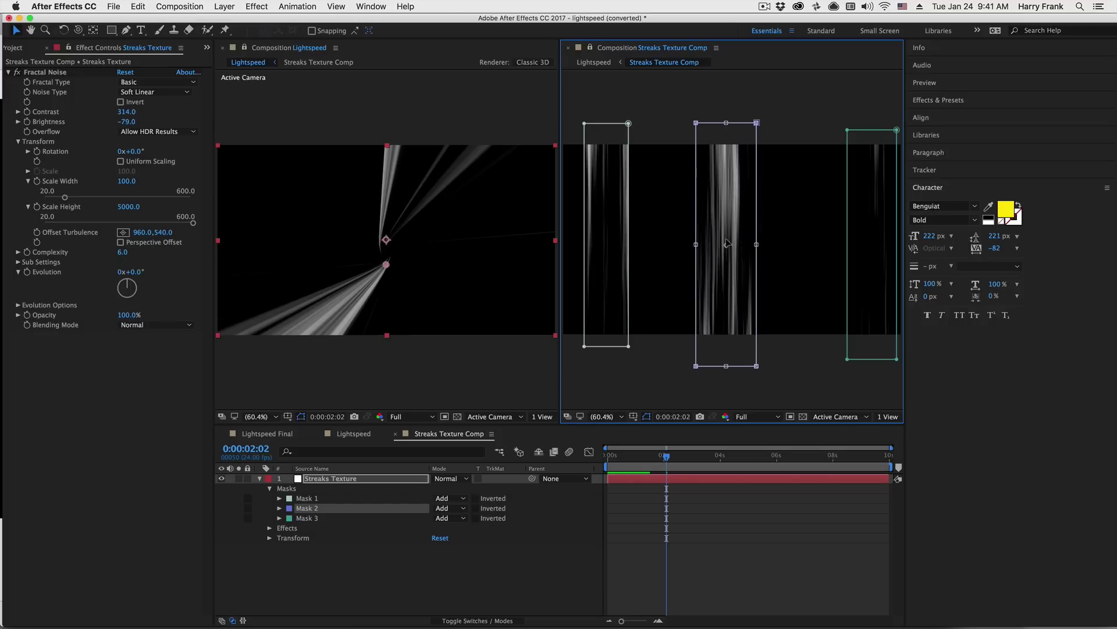
Duplicate Mask 2, fit a narrower copy in the gap before Mask 3, and shift the original Mask 2 toward Mask 1
left_click_drag(733, 206, 730, 208)
key("super+d")
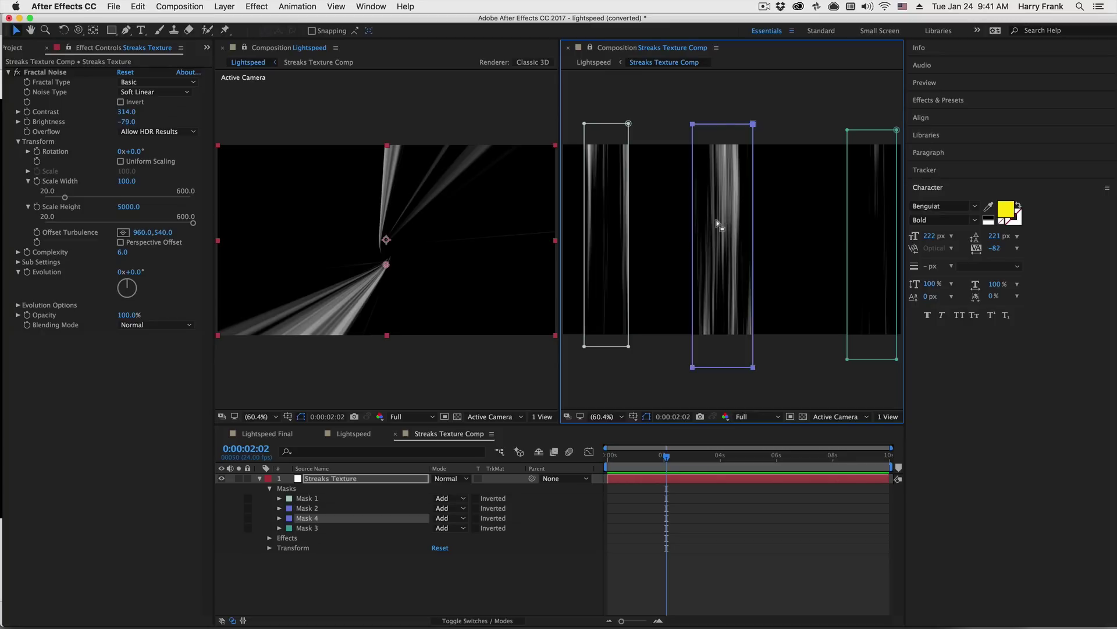
double_click(691, 123)
left_click_drag(713, 163, 781, 164)
left_click_drag(765, 245, 791, 245)
left_click_drag(803, 196, 806, 194)
key("Return")
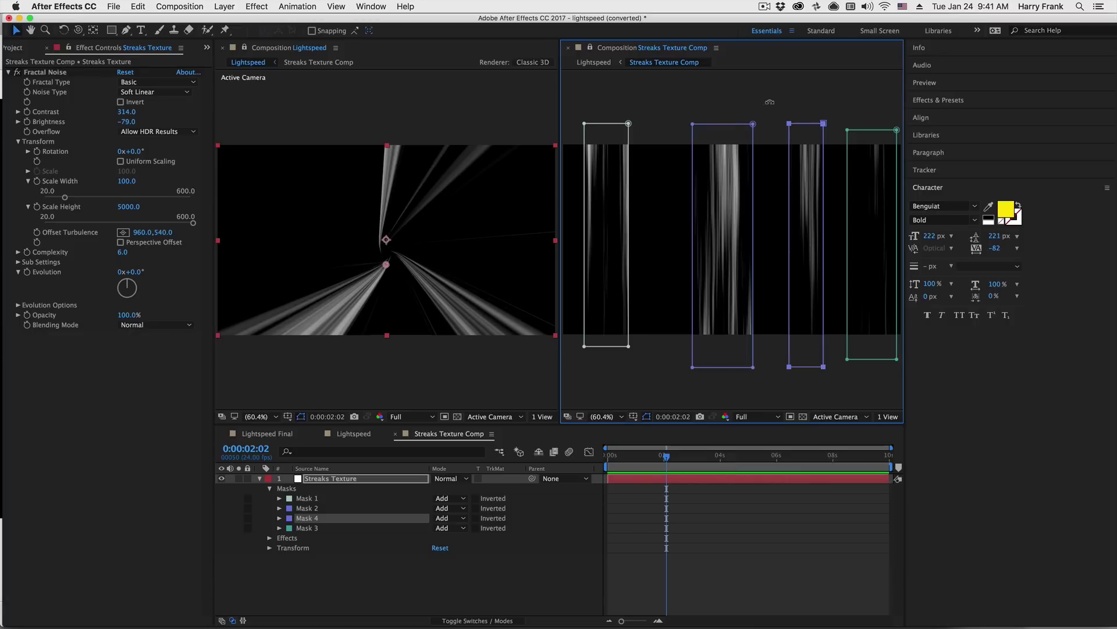
double_click(750, 124)
left_click_drag(725, 147, 709, 142)
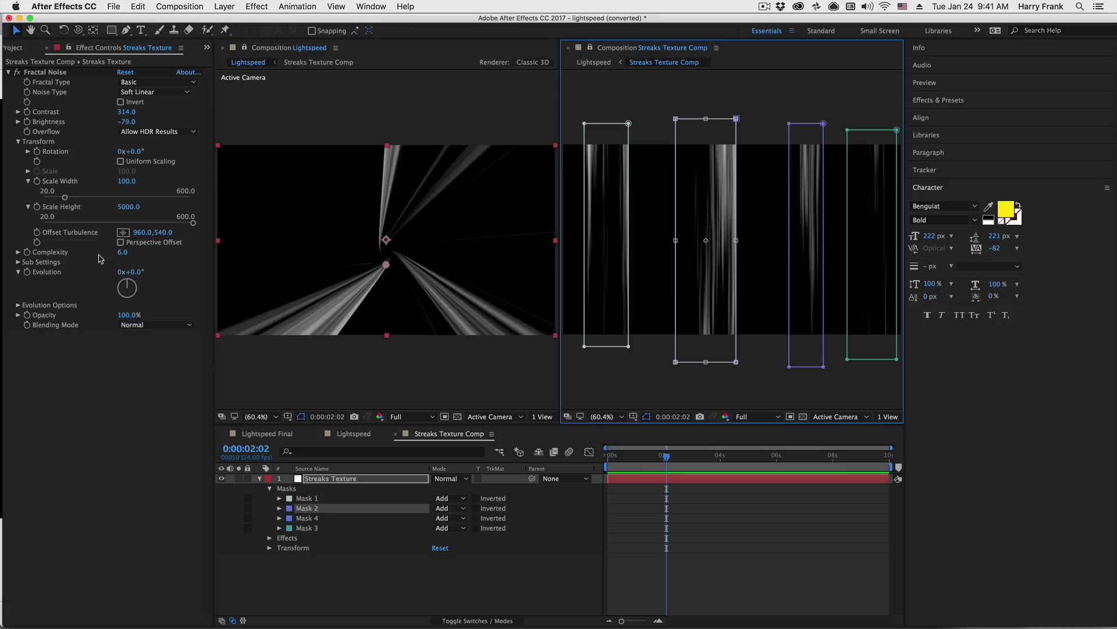
Set the Fractal Noise evolution to 52° and its random seed to 130
left_click_drag(133, 281, 173, 270)
left_click(21, 305)
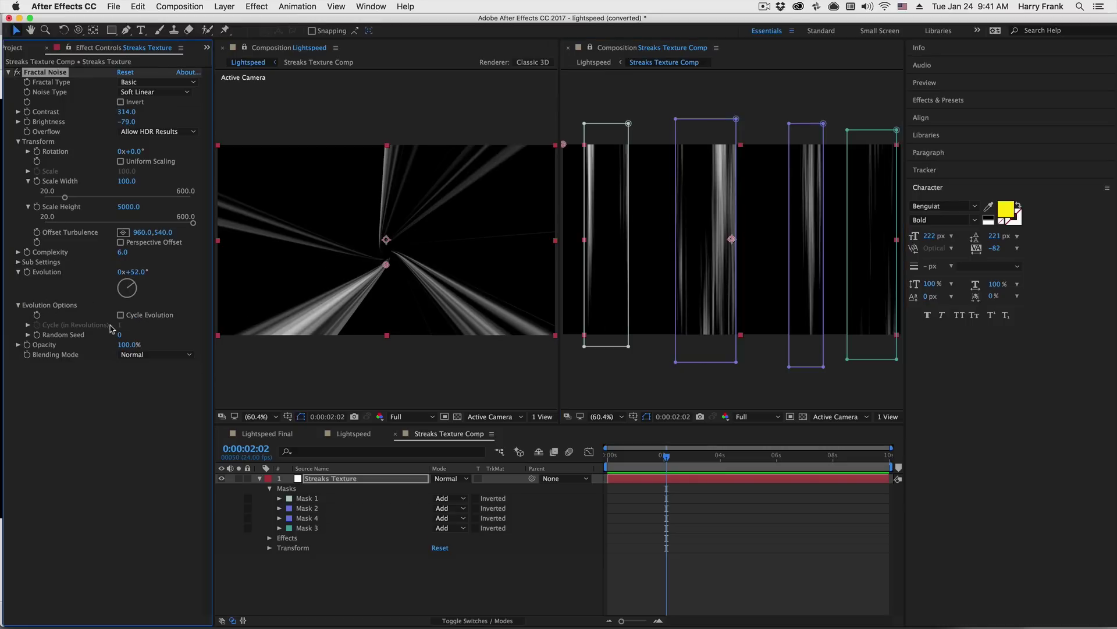
left_click_drag(122, 337, 131, 348)
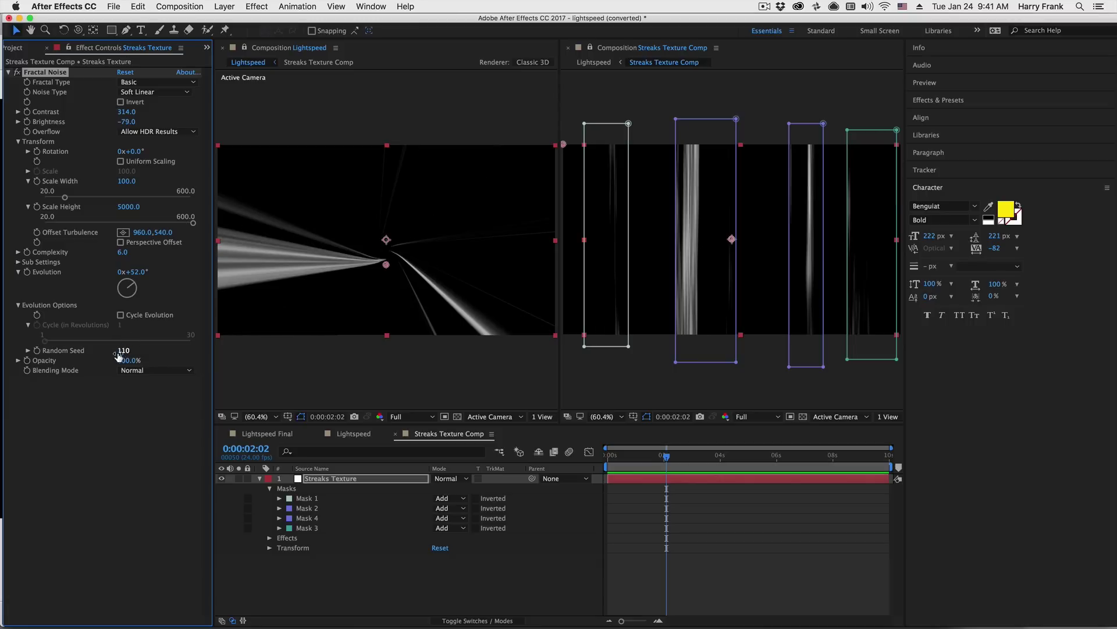
left_click(124, 350)
key("shift+Up")
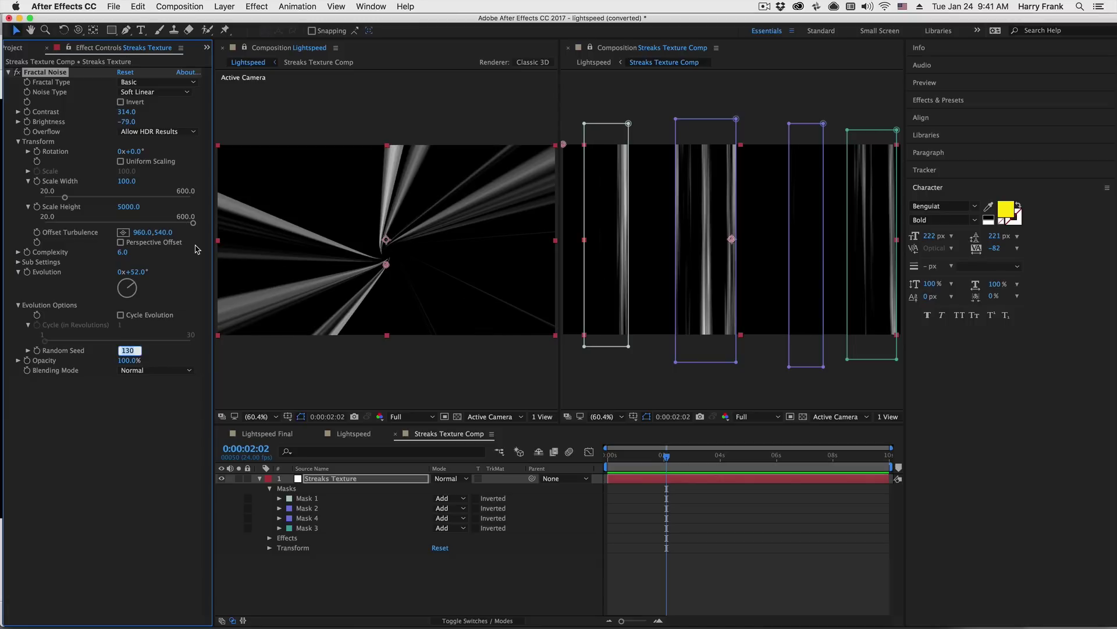
type("3")
key("Return")
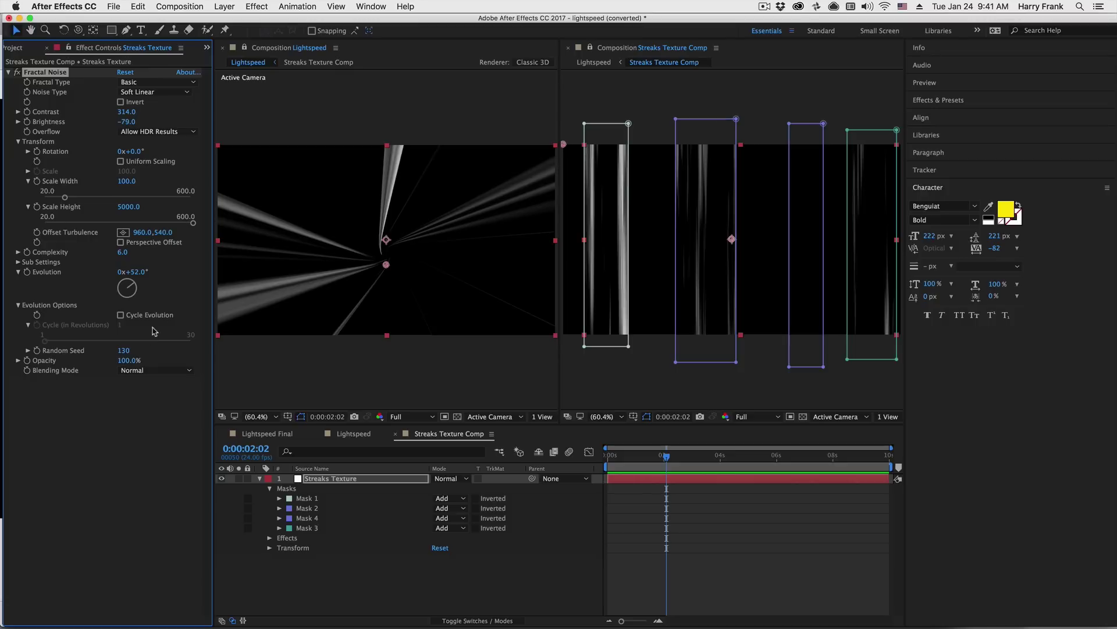
key("super+z")
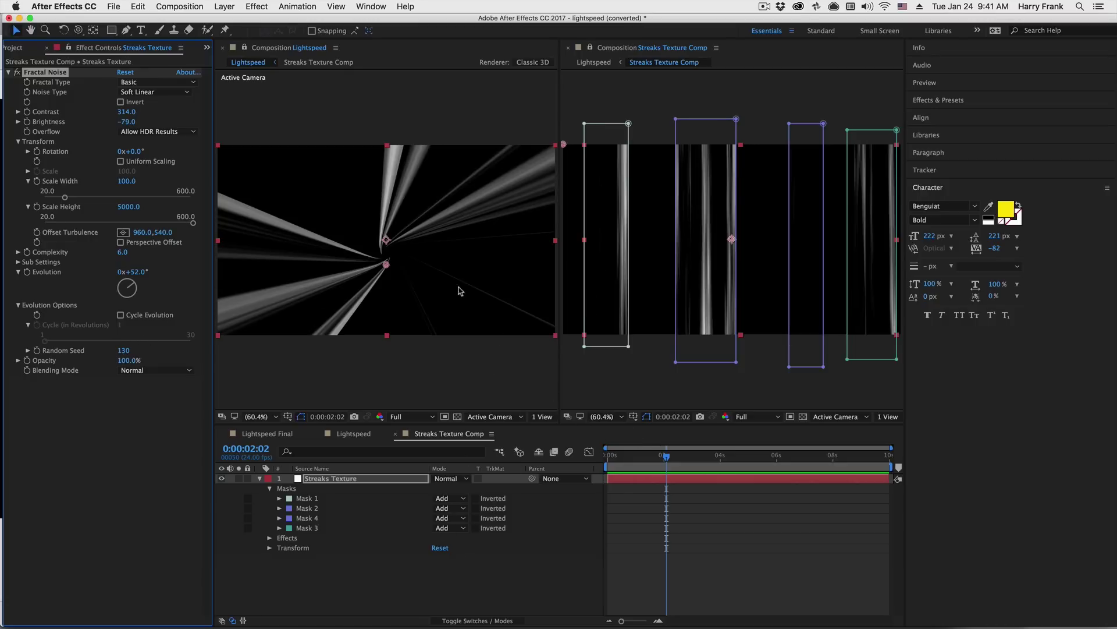
Move Mask 1 slightly toward Mask 2 so it is centred over the bright streak, keeping its width
double_click(626, 124)
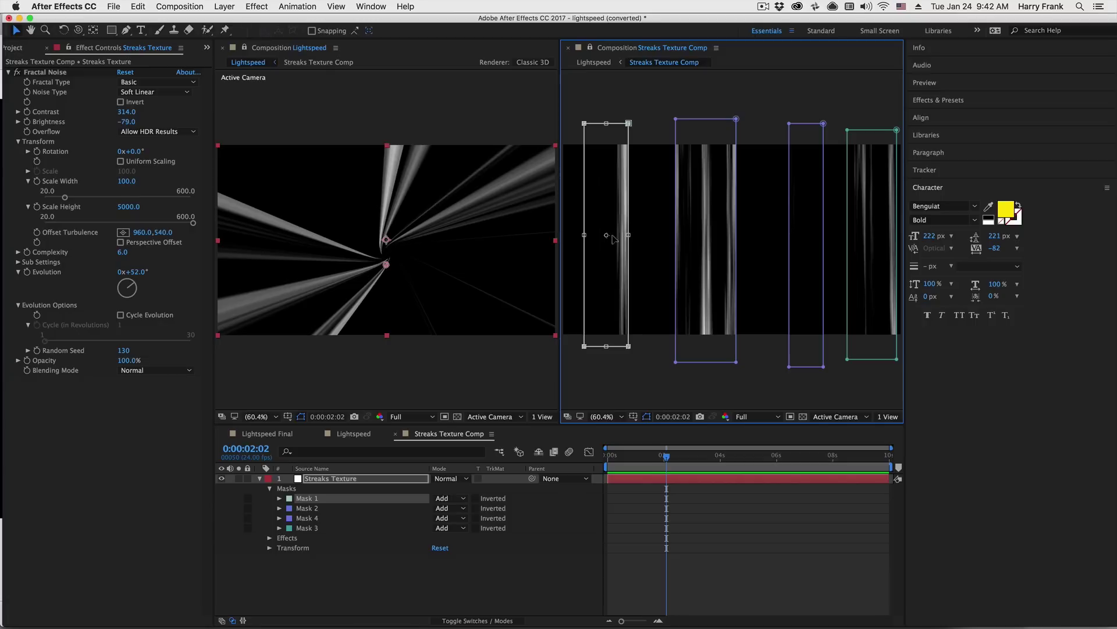
left_click_drag(628, 234, 633, 235)
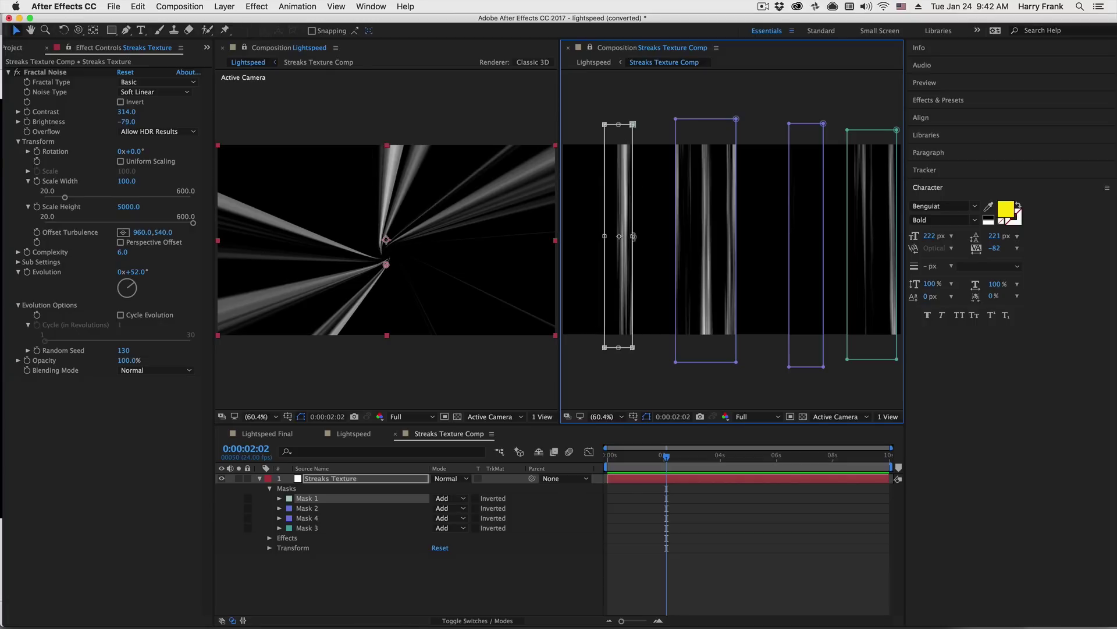
key("super+z")
left_click_drag(613, 286, 618, 326)
Open the Lightspeed Final composition and look through its layers for MIR Sweeps and MIR Streaks 1
left_click(285, 437)
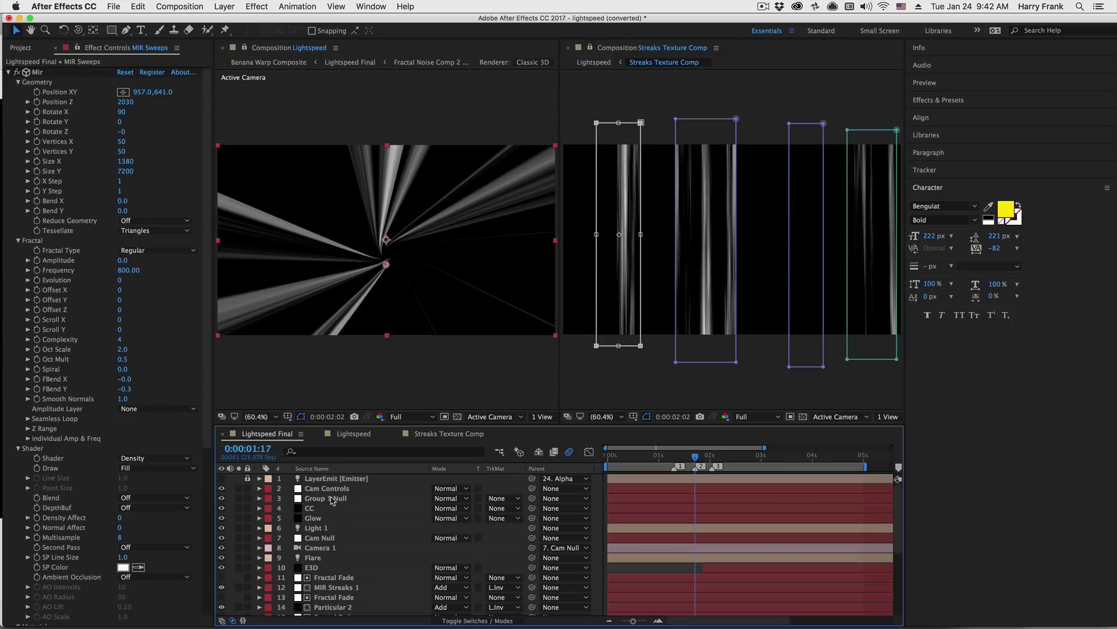
scroll(343, 536, "down", 5)
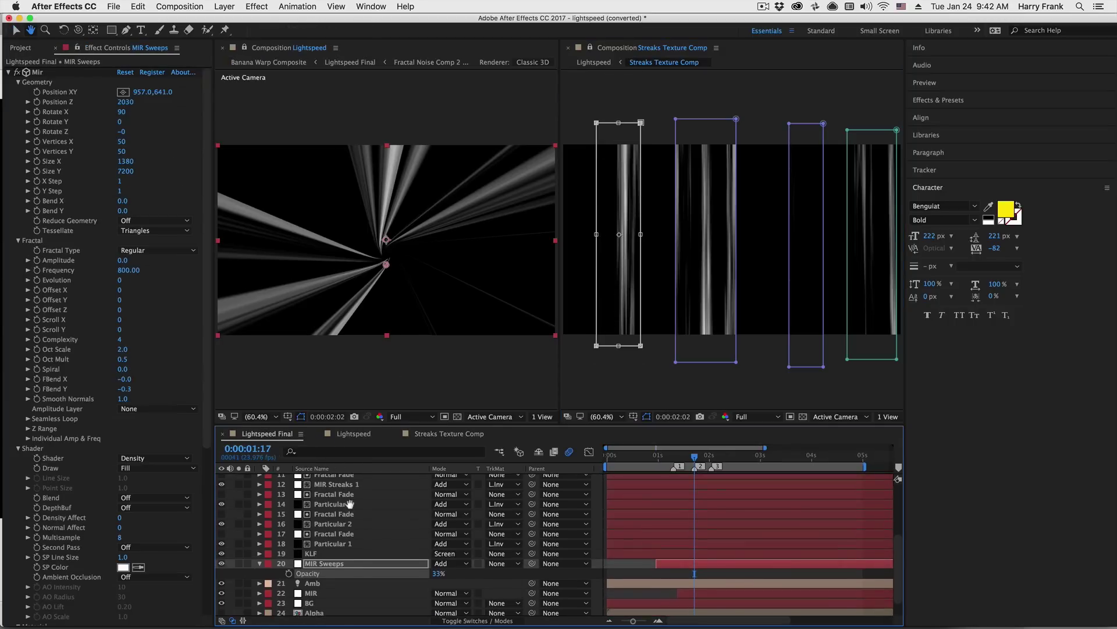
key("t")
scroll(352, 535, "down", 6)
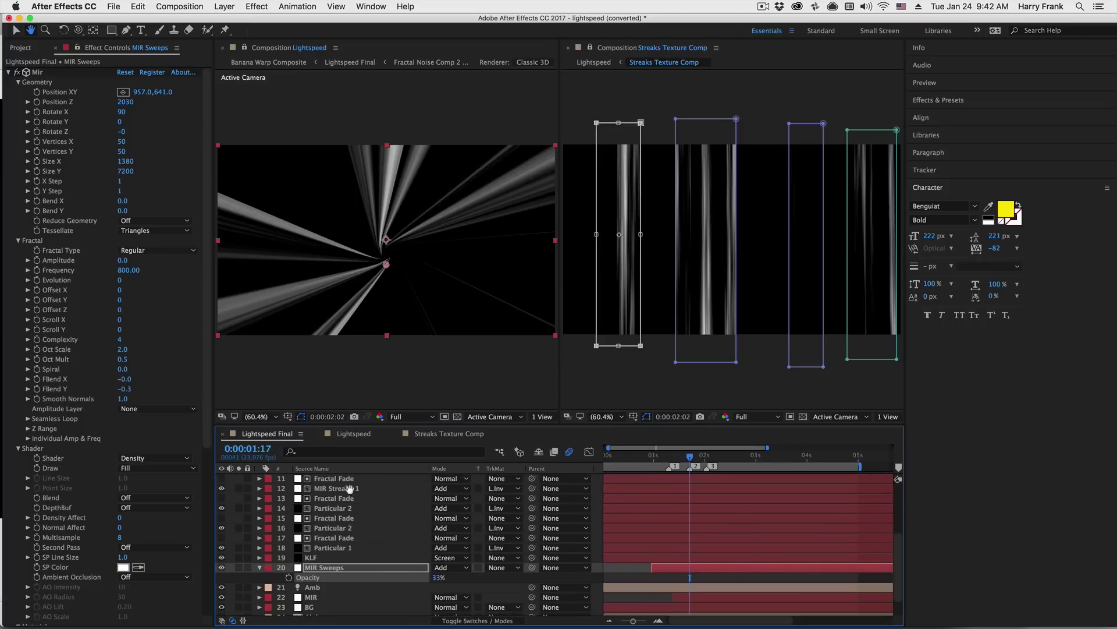
scroll(353, 530, "up", 3)
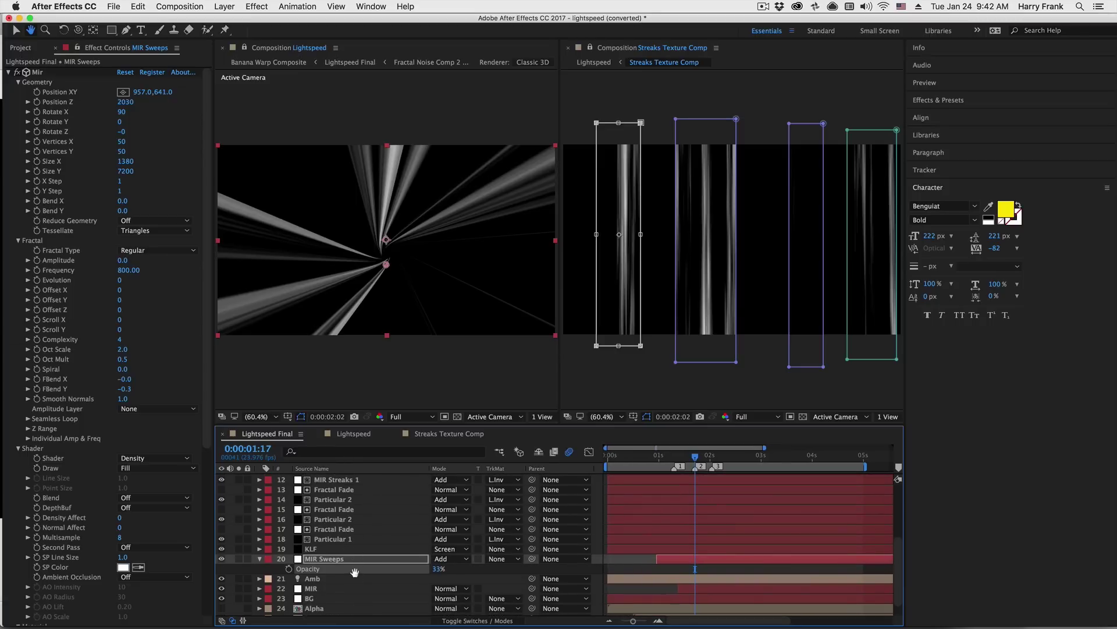
key("KP_Enter")
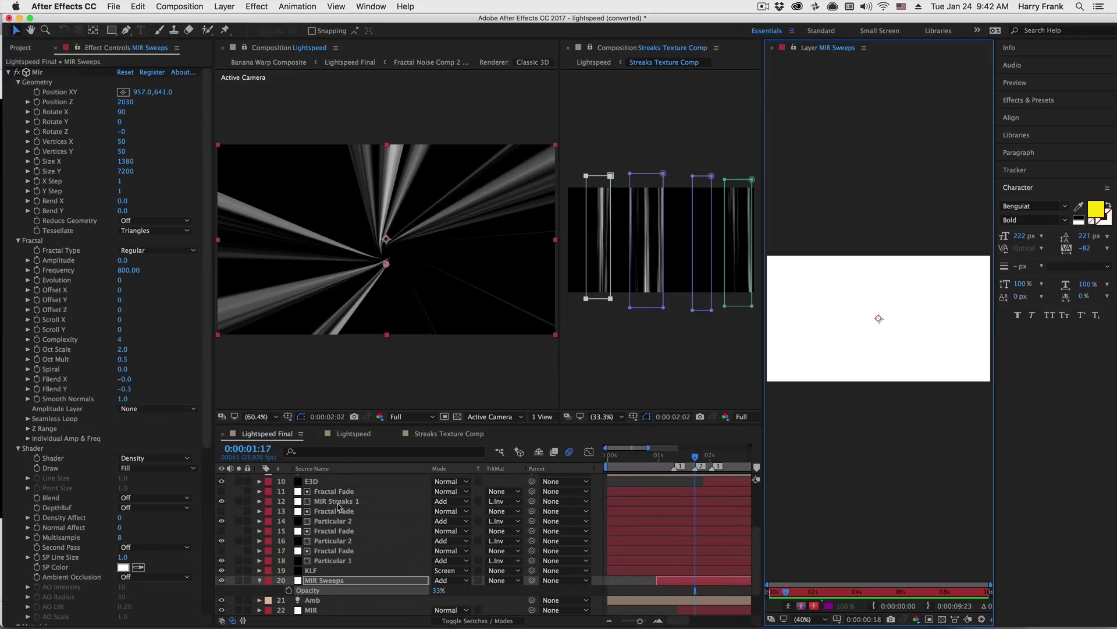
left_click(340, 504)
key("e")
left_click(309, 511)
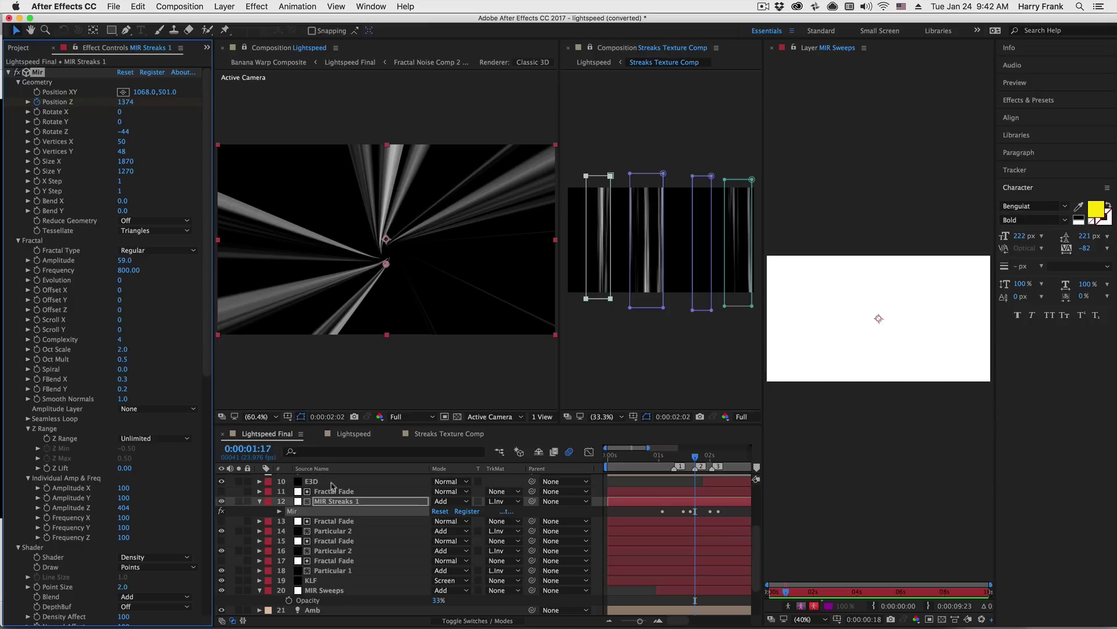
left_click(872, 142)
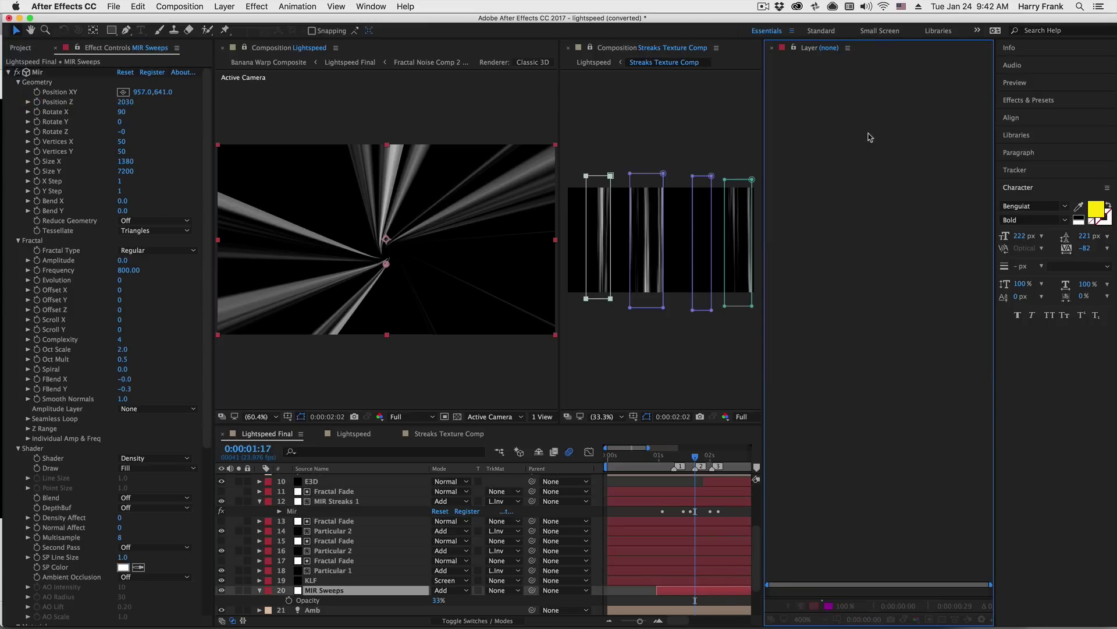
key("super+w")
Examine the Mir shader, texture and repeater settings on the MIR Streaks 1 layer, including its Texture Layer choices
left_click(298, 512)
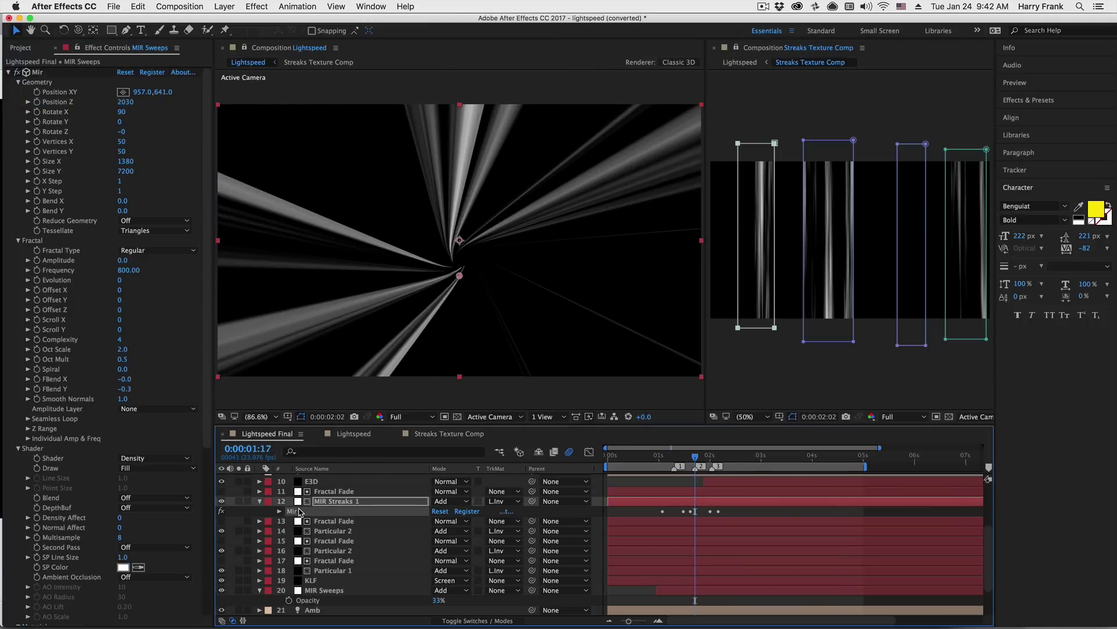
scroll(158, 367, "down", 10)
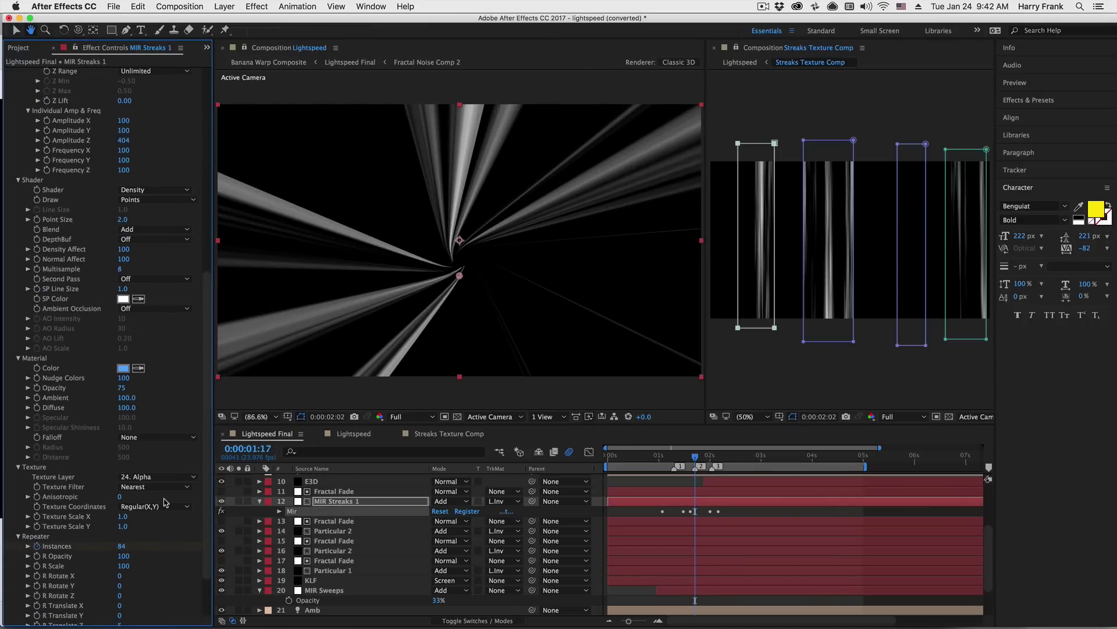
scroll(198, 460, "down", 3)
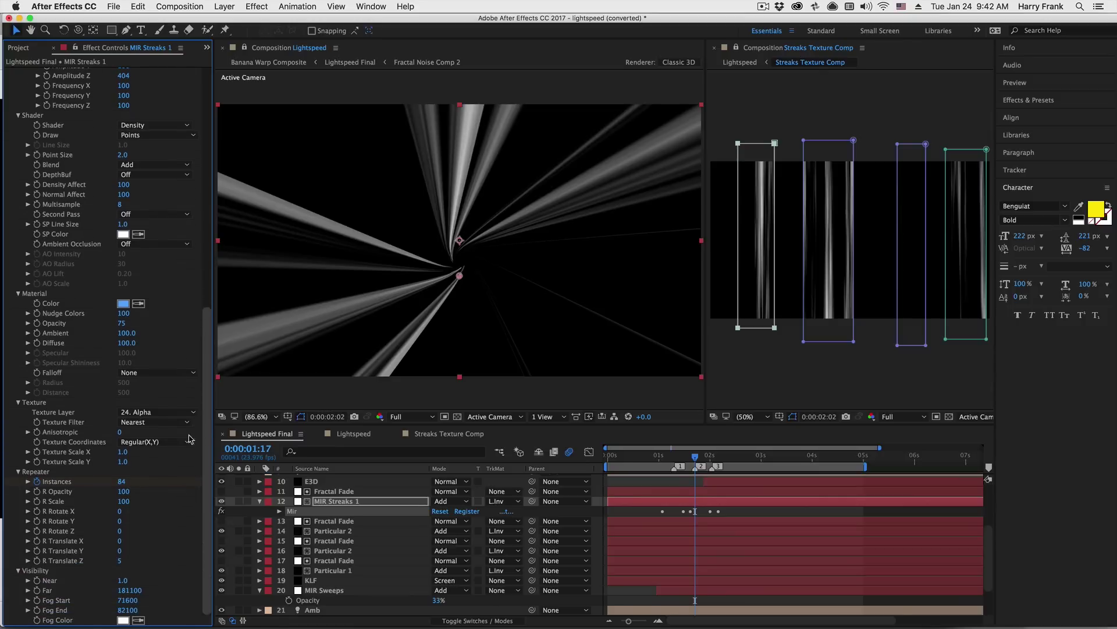
scroll(174, 443, "up", 3)
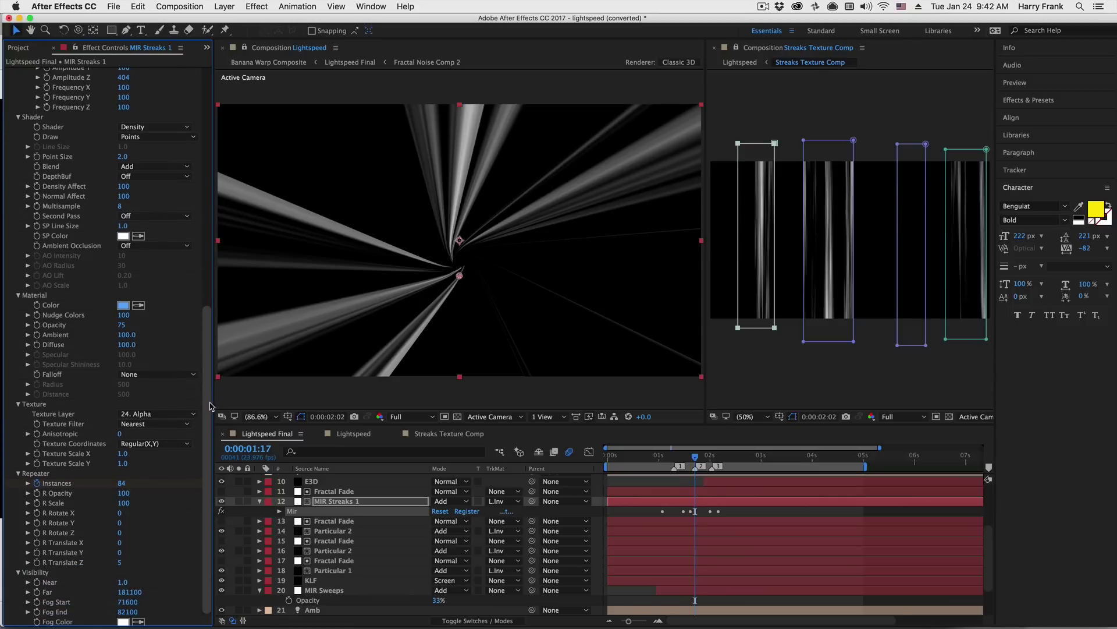
scroll(139, 502, "down", 3)
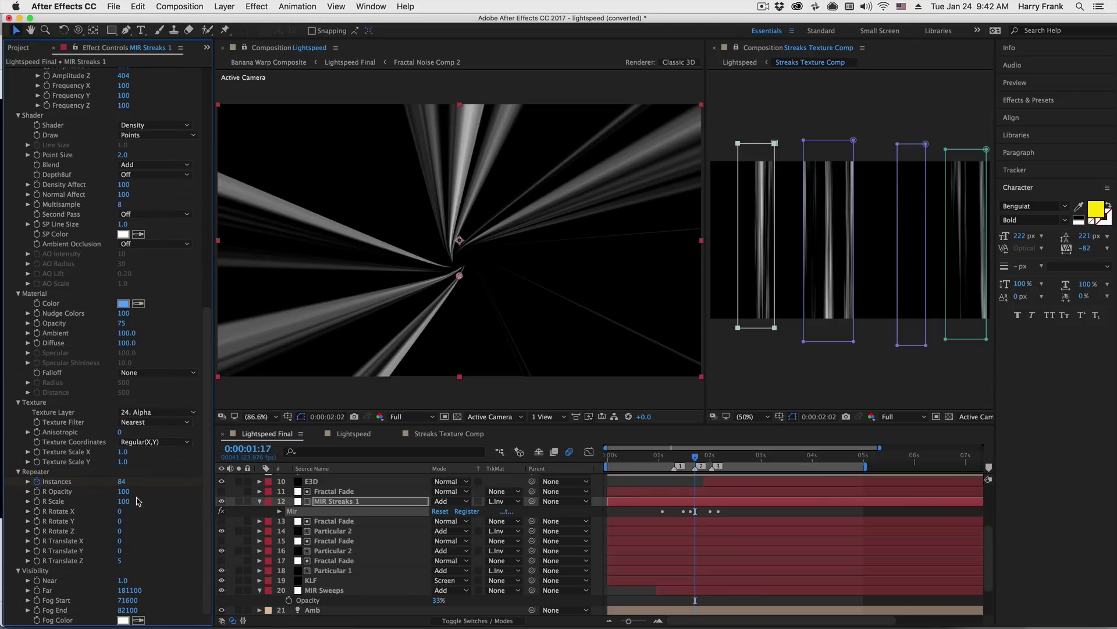
left_click(146, 413)
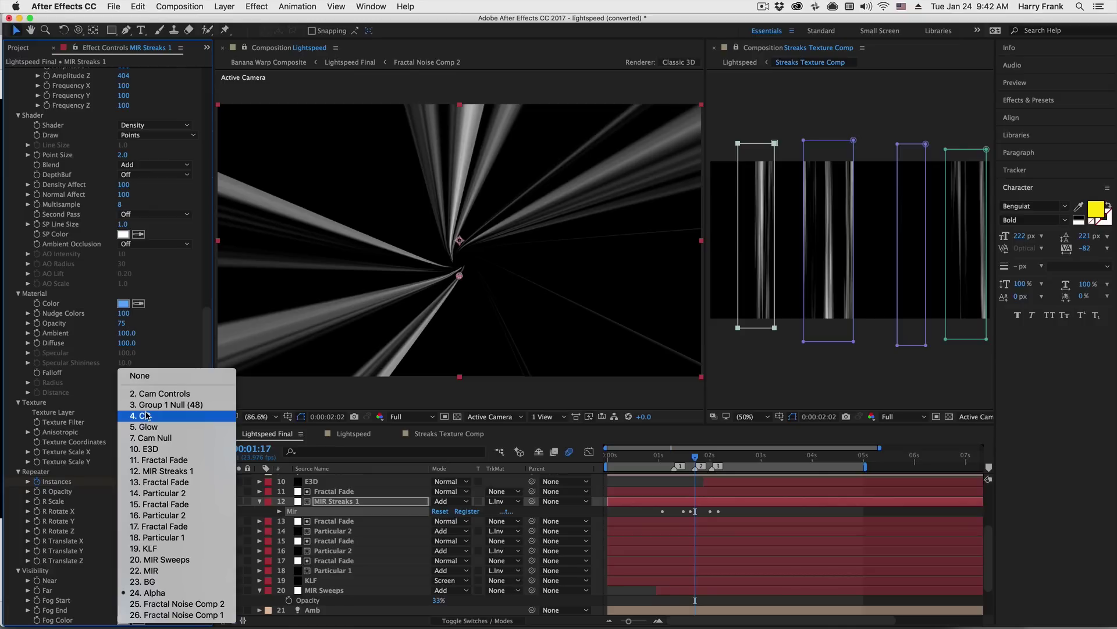
left_click(411, 358)
Open the Alpha composition used as the MIR Streaks 1 texture for a quick check and close it
scroll(362, 558, "down", 3)
left_click(329, 592)
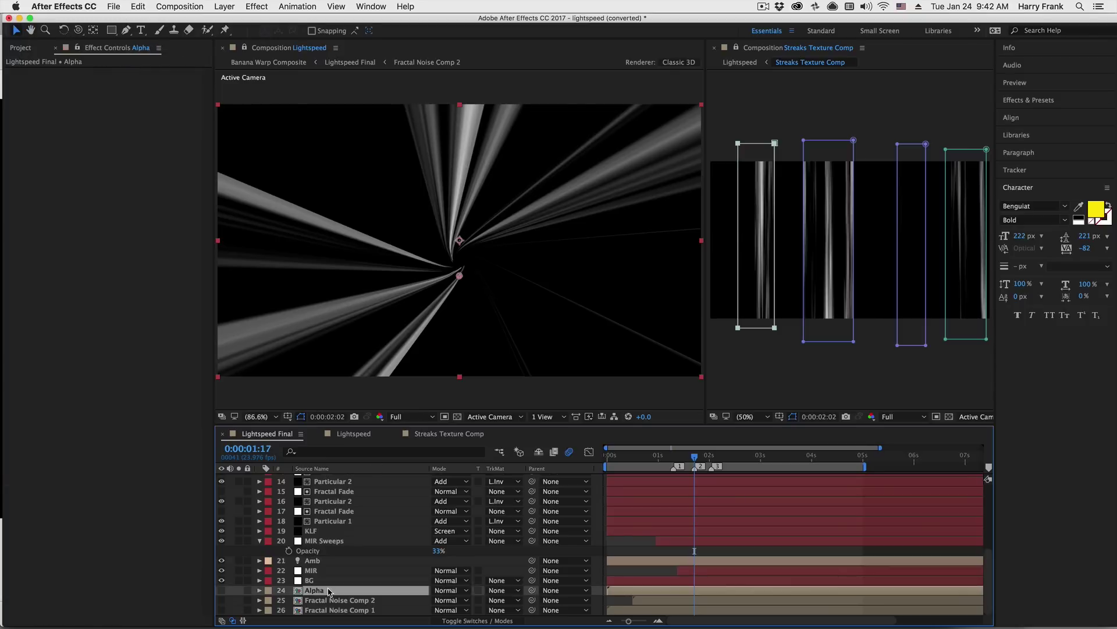
double_click(329, 591)
key("super+w")
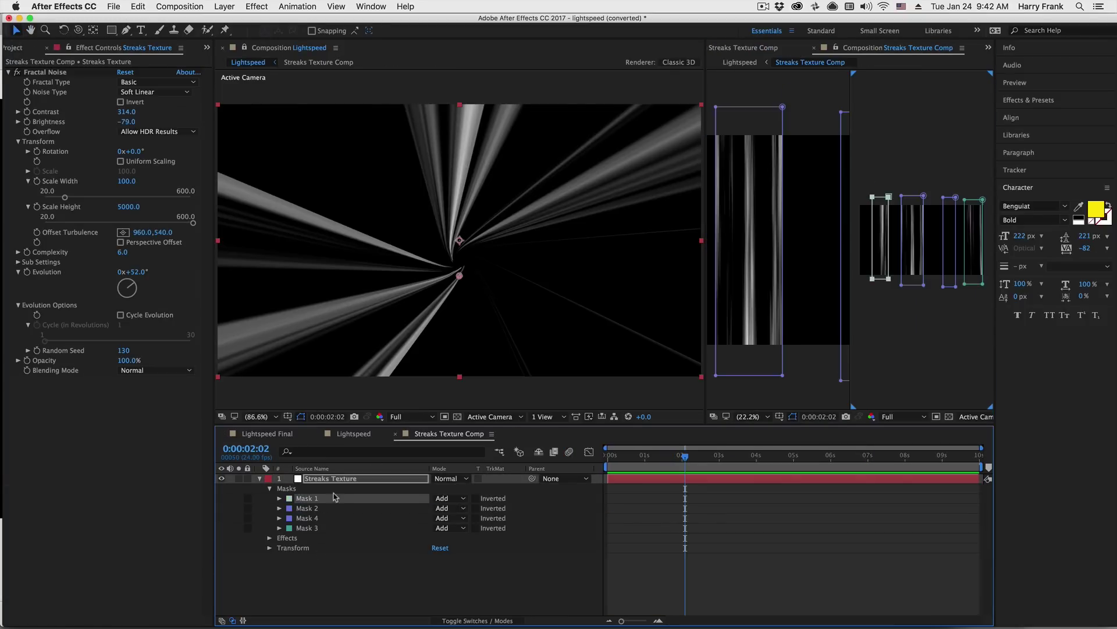
Return to Lightspeed Final, solo the MIR Sweeps layer and preview its motion up to 0:00:02:07
left_click(269, 435)
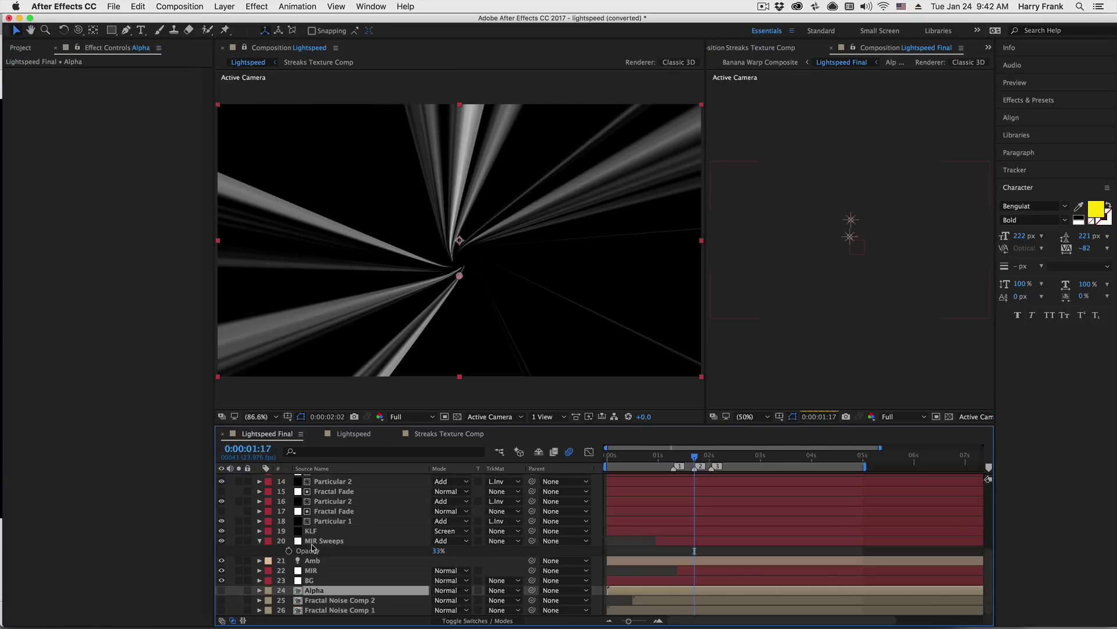
left_click(239, 541)
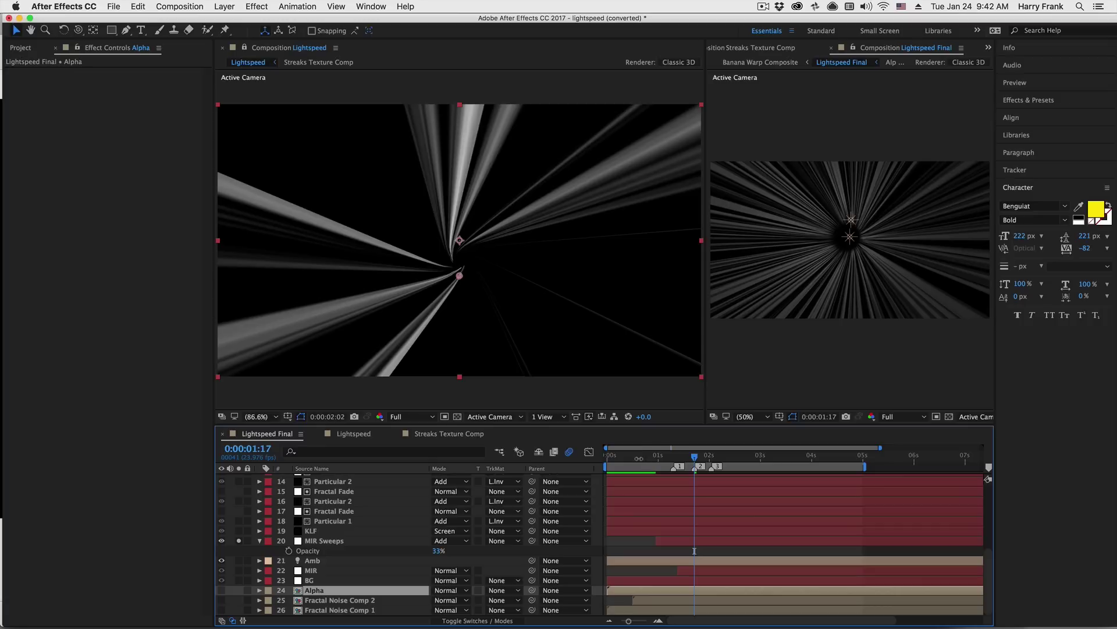
mouse_move(640, 460)
left_mouse_down()
mouse_move(742, 467)
mouse_move(725, 467)
left_mouse_up()
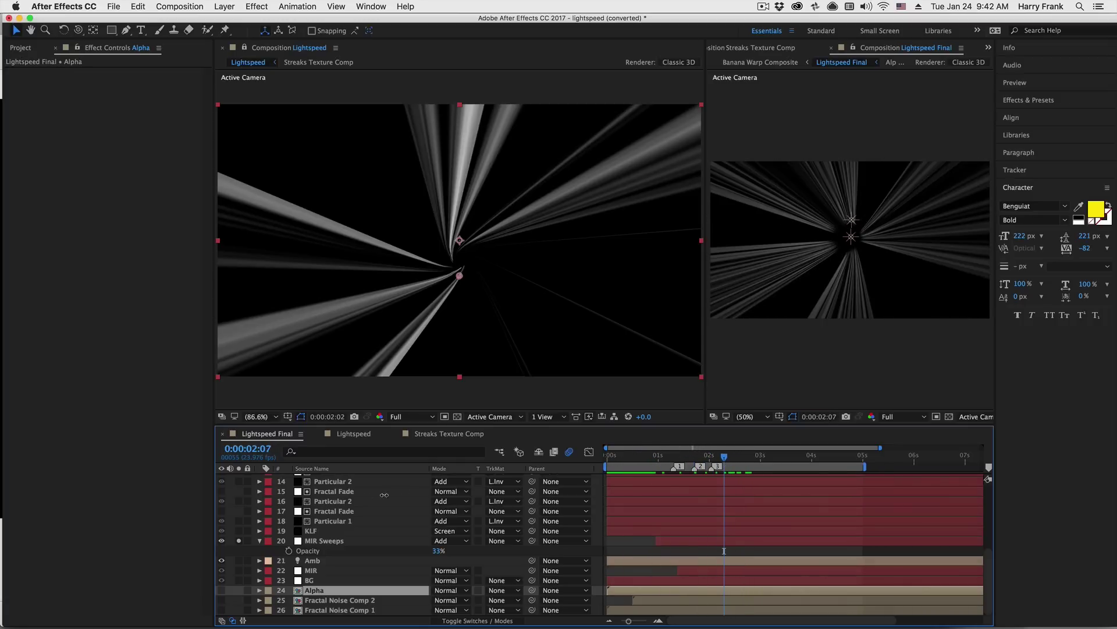
Check which layer the Mir effect on MIR Sweeps uses as its texture
left_click(309, 542)
key("e")
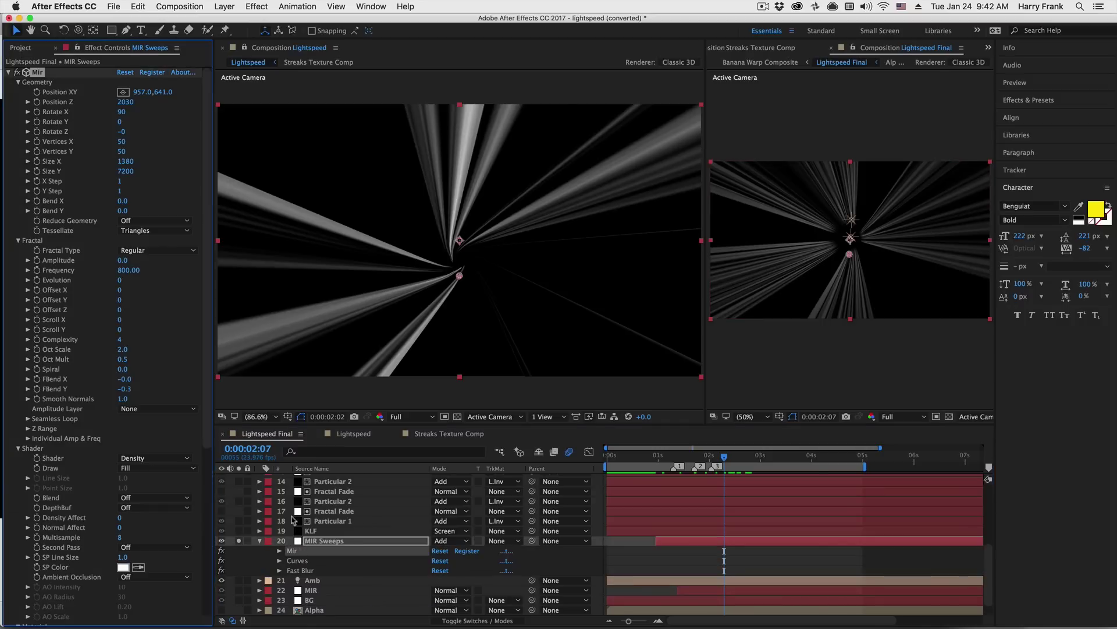
scroll(107, 469, "down", 10)
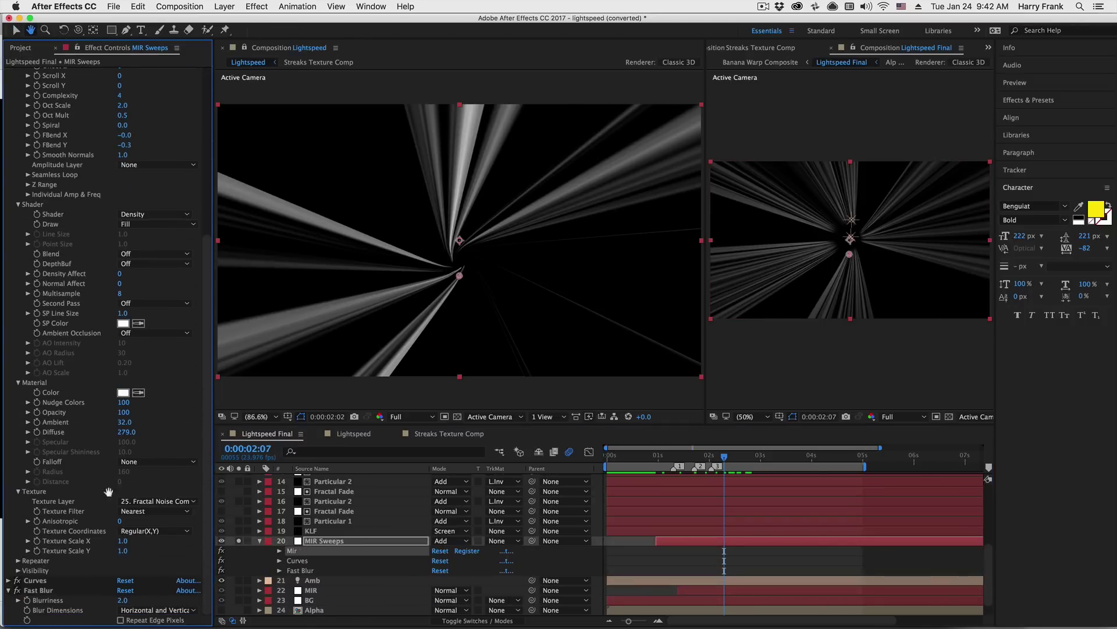
left_click(156, 502)
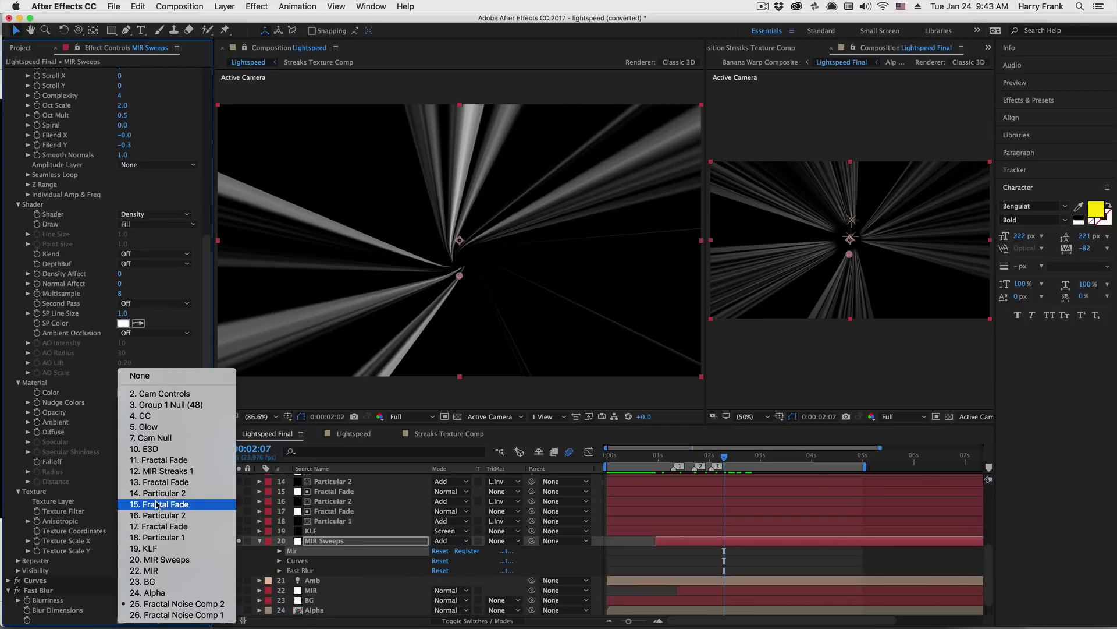
left_click(338, 533)
left_click(342, 542)
key("e")
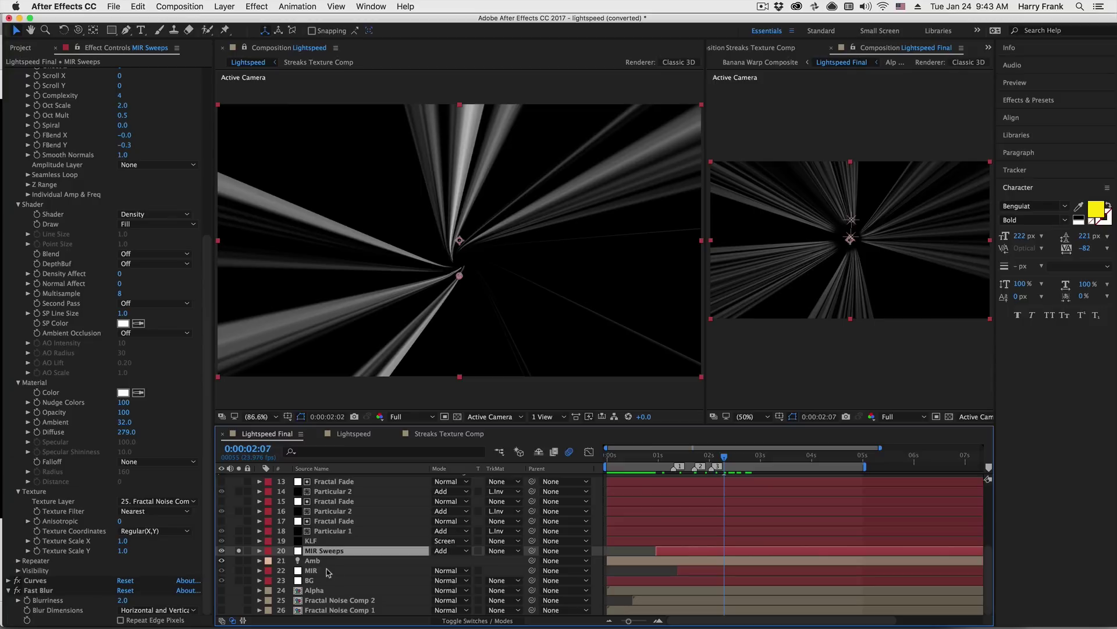
Open Fractal Noise Comp 2, scrub to 0:00:01:06 to examine its animated masks, and return to Streaks Texture Comp
double_click(338, 601)
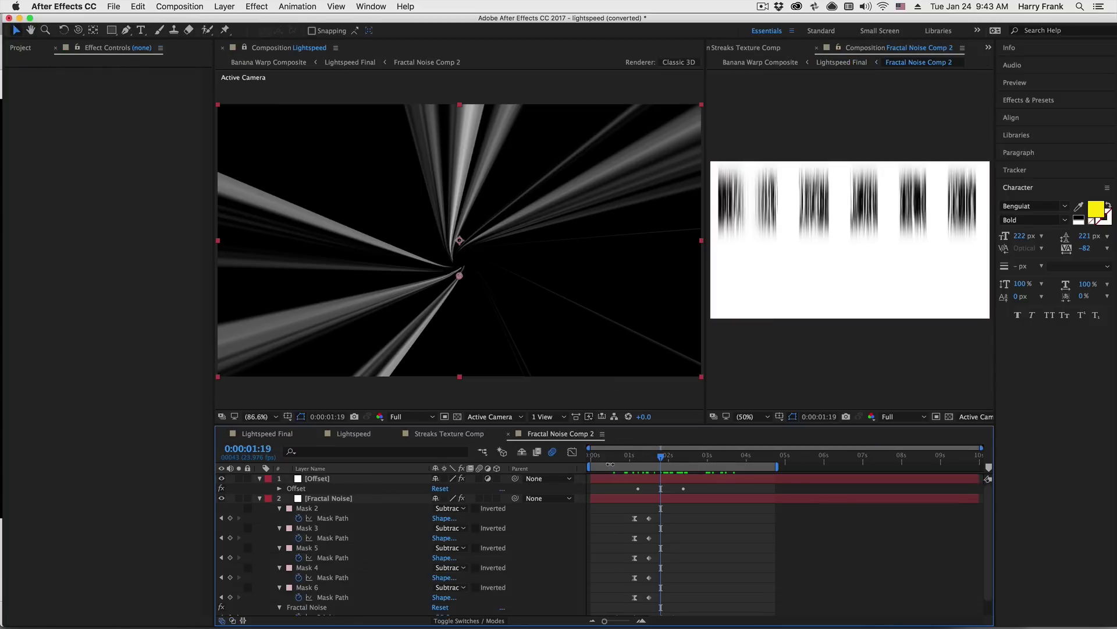
left_click_drag(621, 459, 640, 510)
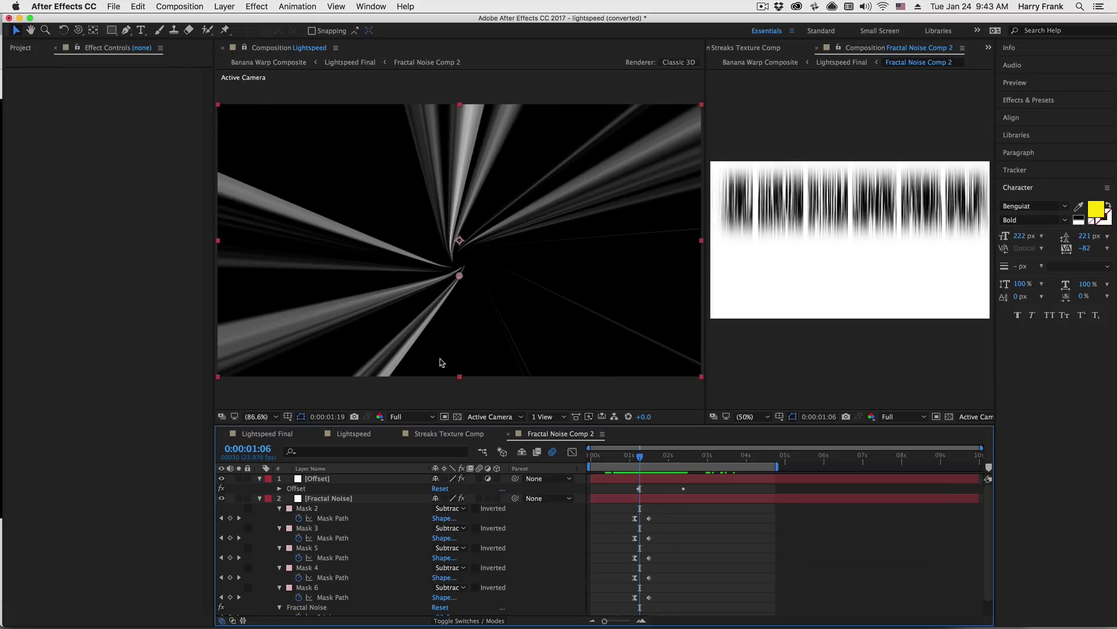
left_click(459, 434)
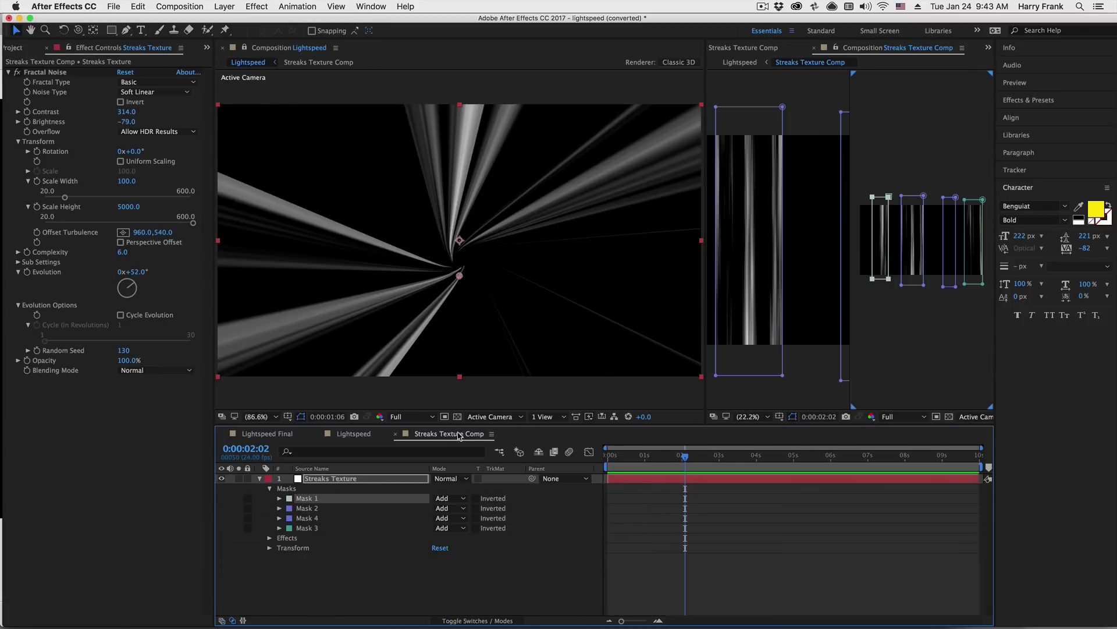
Switch the Streaks Texture Comp viewer from a two-view layout to 1 View and reposition the image in it
left_click(885, 100)
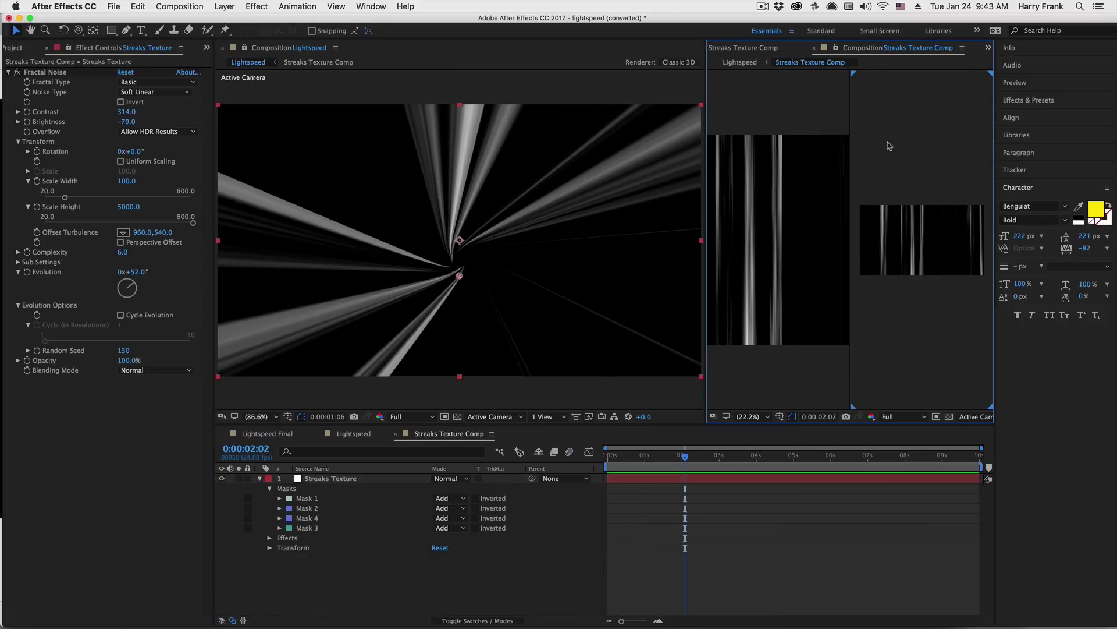
key("grave")
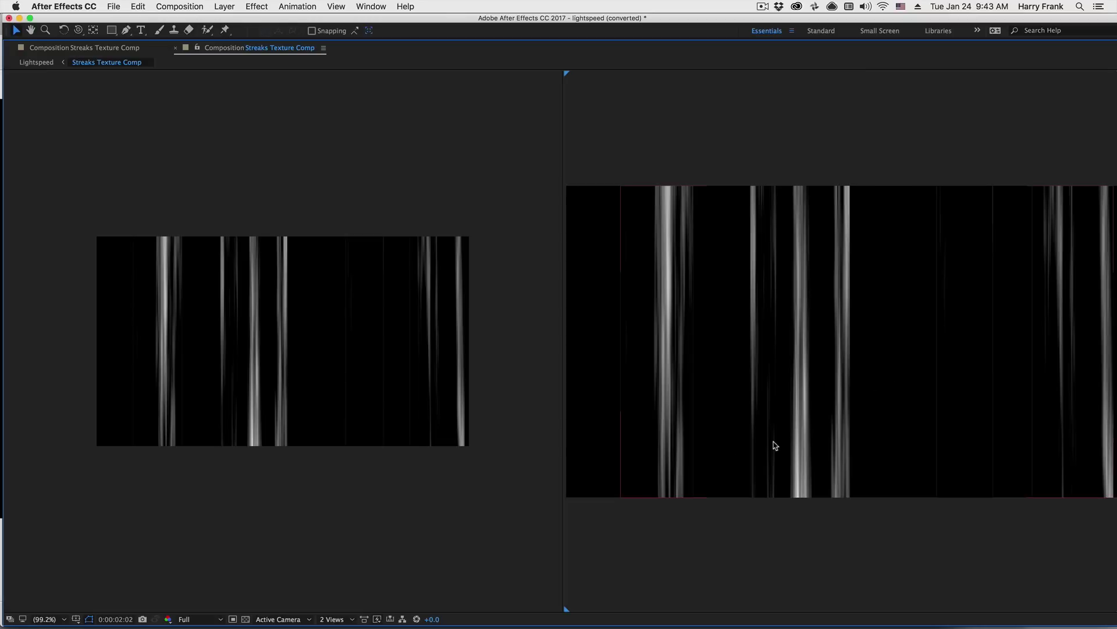
left_click(332, 619)
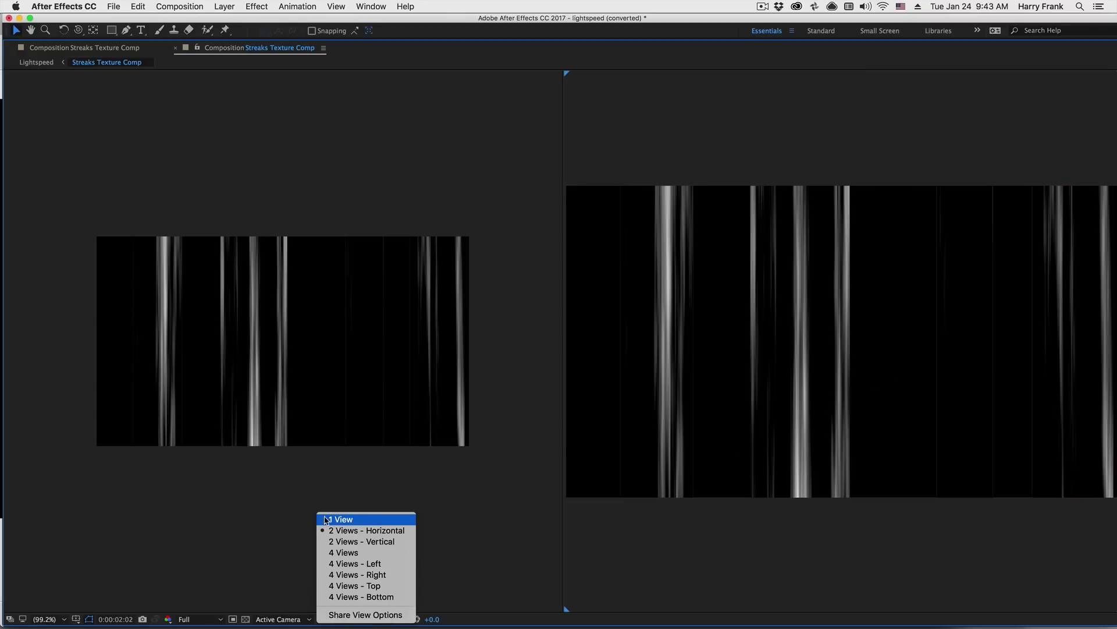
left_click(347, 517)
key("grave")
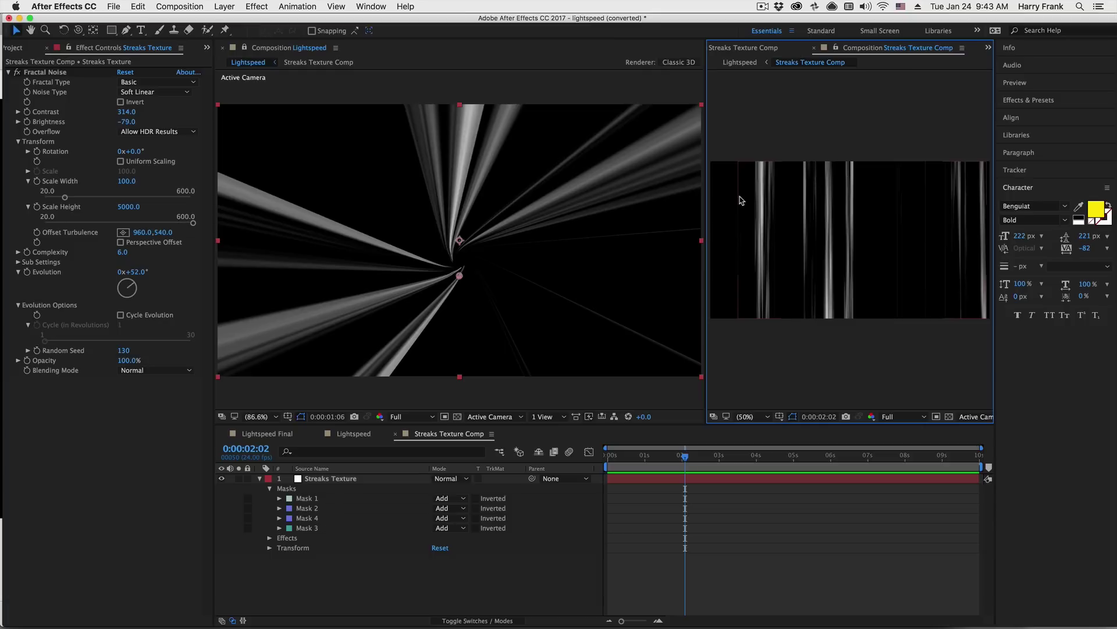
left_click_drag(728, 232, 759, 220)
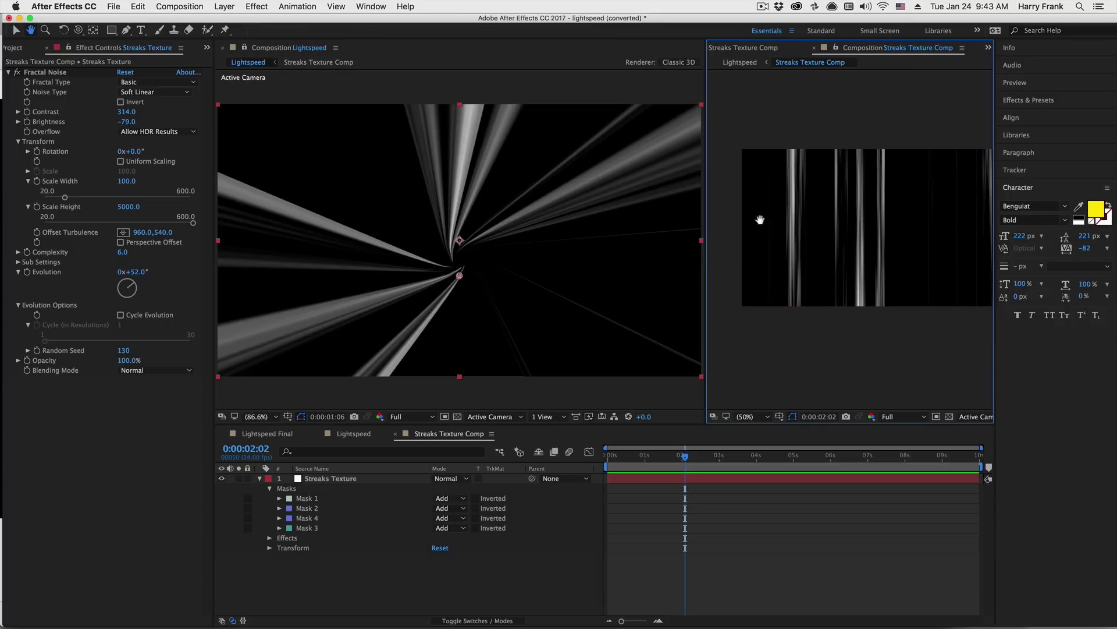
Start keyframing the Fractal Noise Brightness on Streaks Texture, reveal the keyframe and place it at 0:00:01:23
left_click(347, 481)
left_click_drag(665, 465, 656, 469)
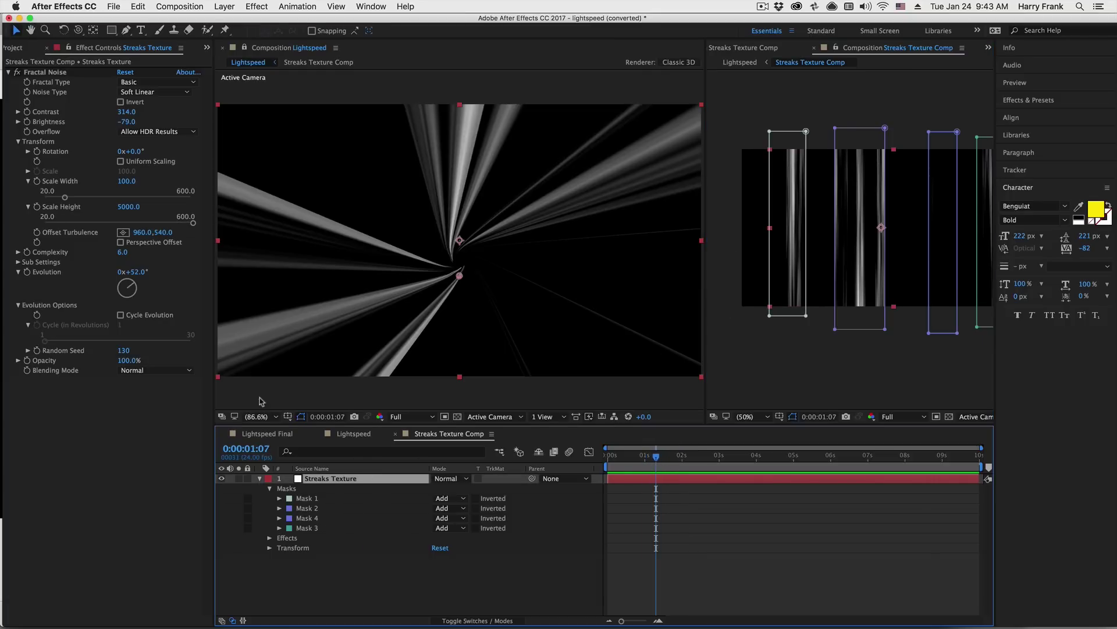
left_click(26, 123)
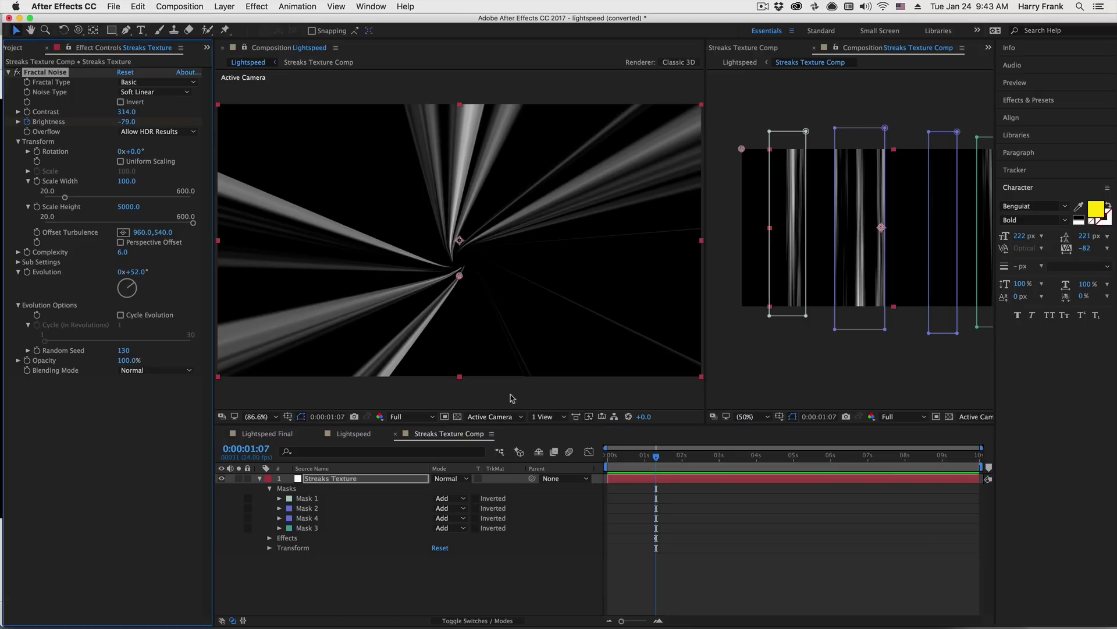
key("u")
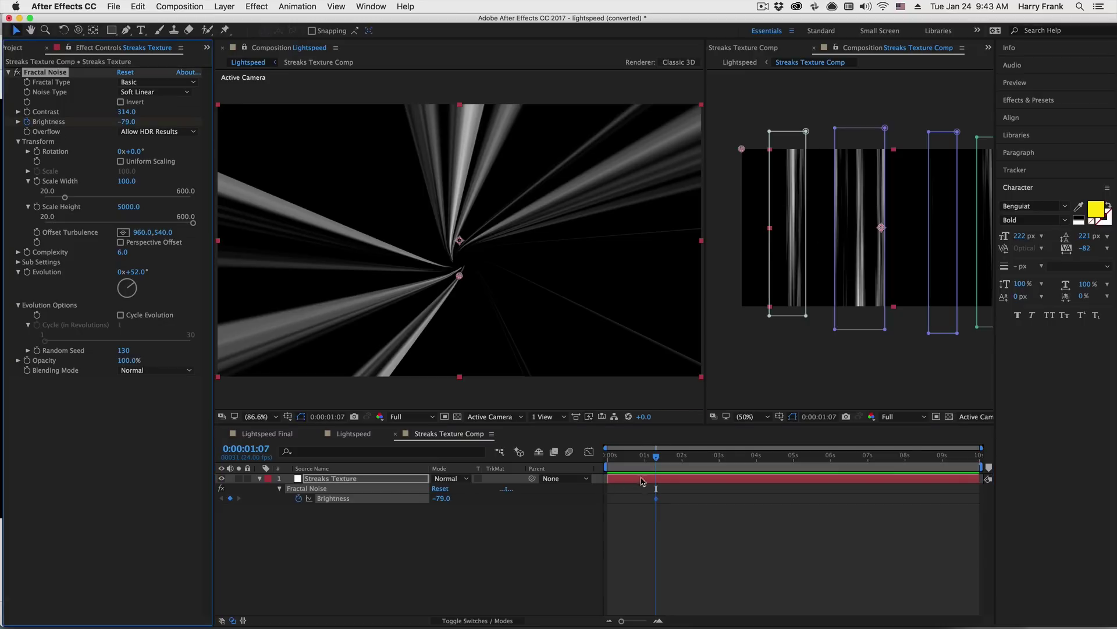
left_click_drag(656, 463, 680, 464)
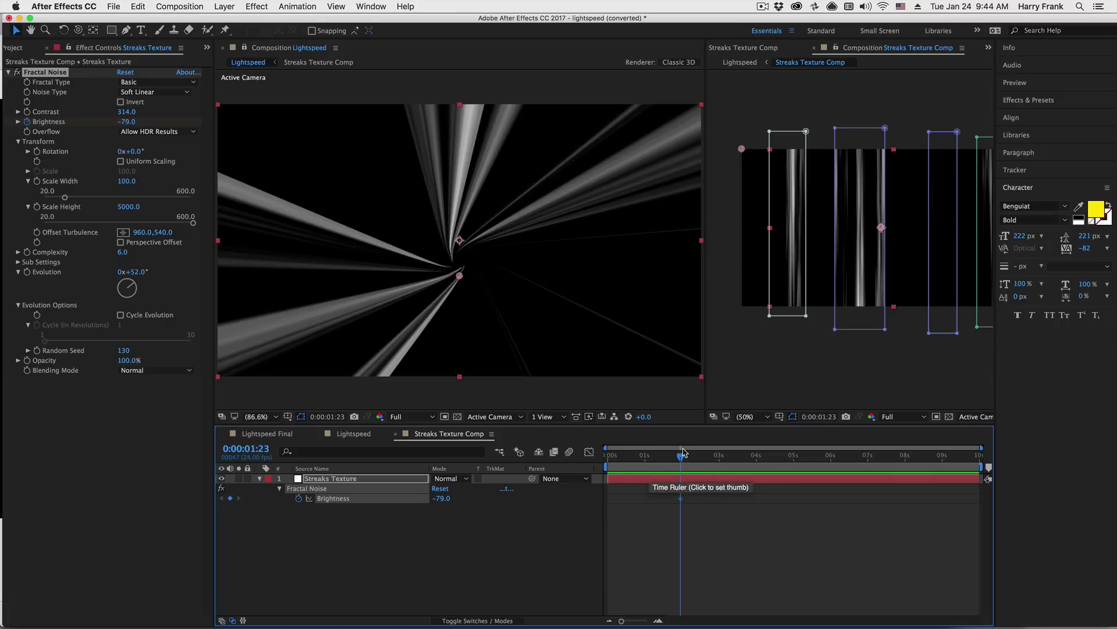
Add a Brightness keyframe of -489 at 0:00:01:00 on the Streaks Texture layer's Fractal Noise
left_click_drag(658, 459, 645, 459)
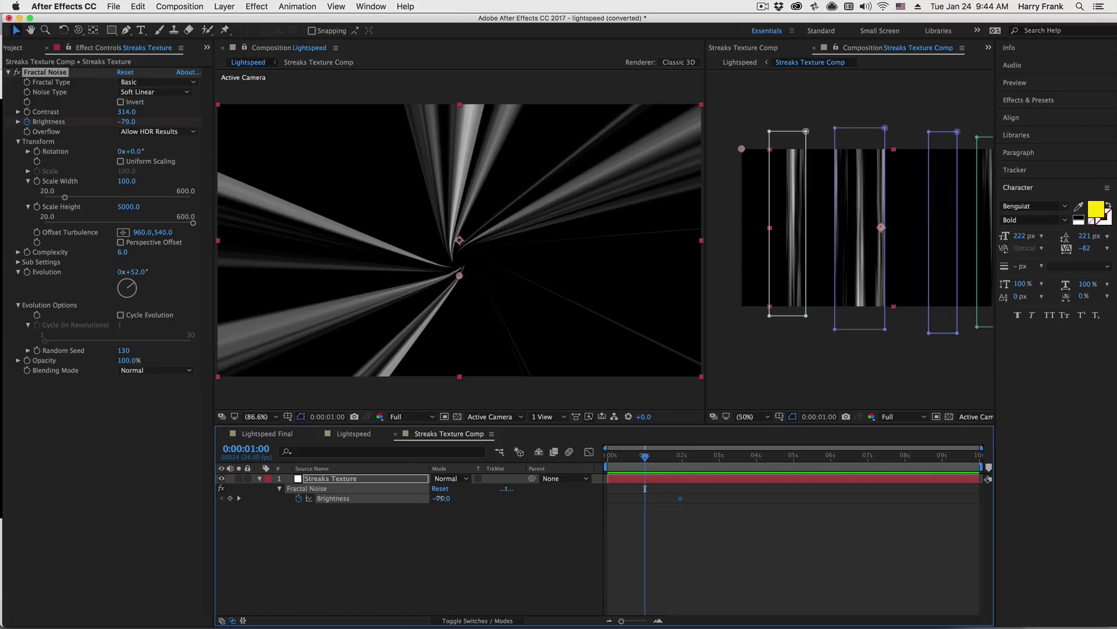
mouse_move(441, 499)
left_mouse_down()
mouse_move(397, 498)
mouse_move(408, 490)
left_mouse_up()
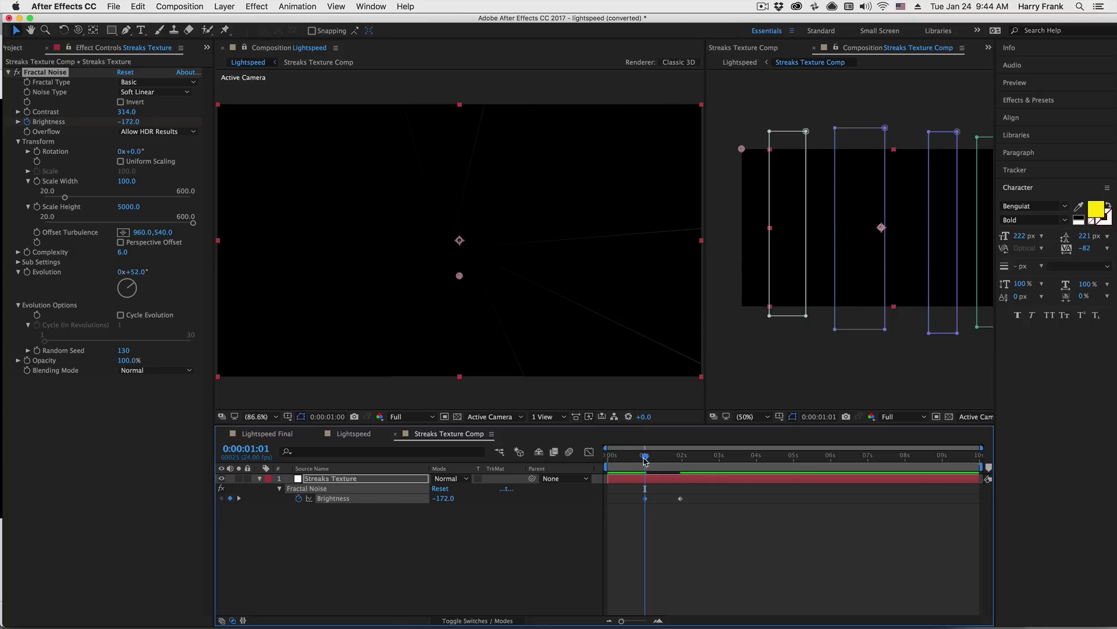
mouse_move(645, 460)
left_mouse_down()
mouse_move(656, 460)
mouse_move(648, 463)
left_mouse_up()
mouse_move(445, 498)
left_mouse_down()
mouse_move(416, 498)
mouse_move(429, 496)
left_mouse_up()
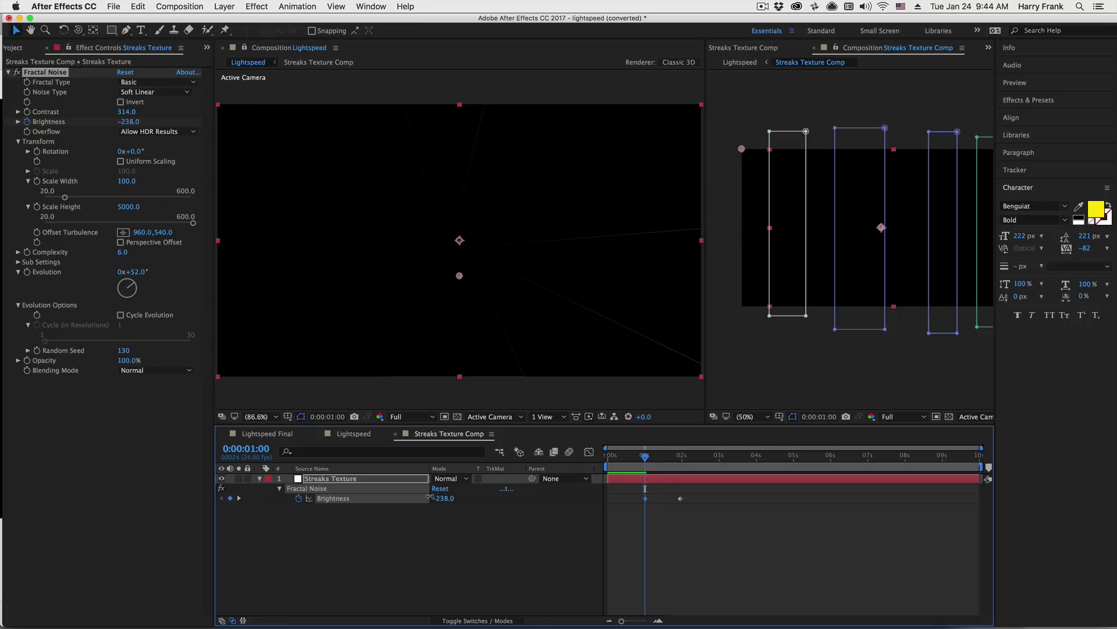
left_click_drag(332, 478, 335, 478)
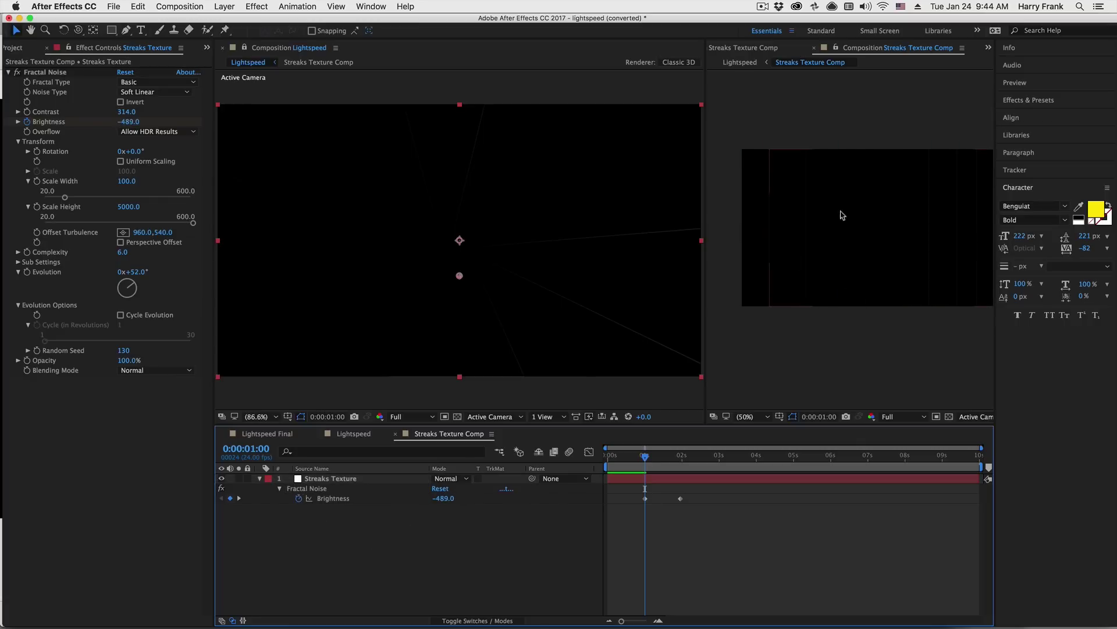
Try the None blending mode for Fractal Noise, check it around 0:00:00:17, and restore Normal
left_click_drag(858, 218, 824, 207)
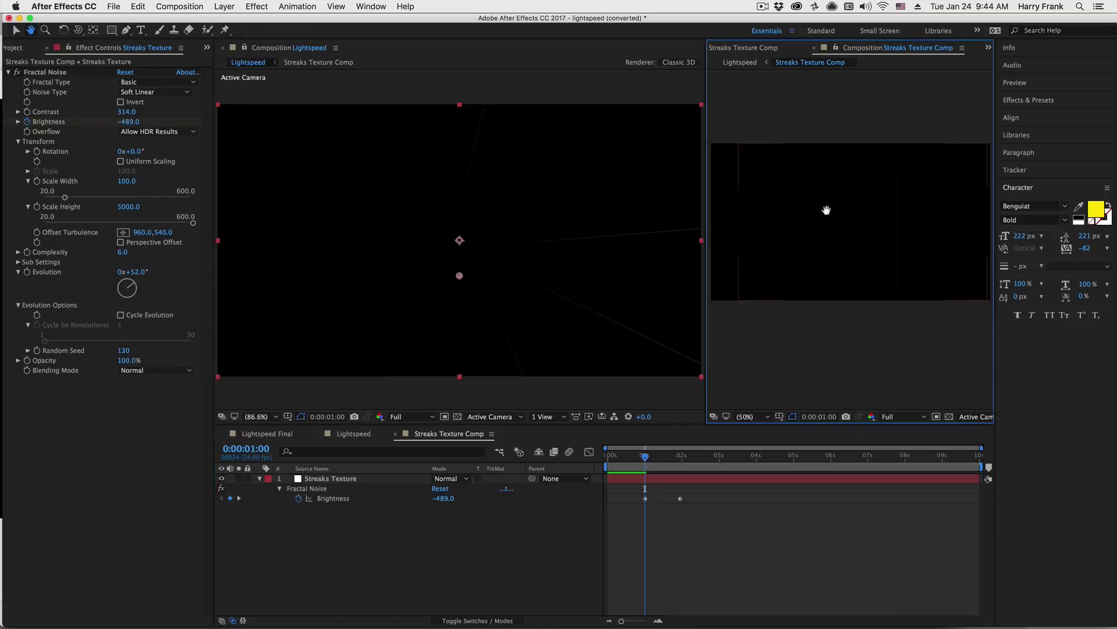
left_click(330, 478)
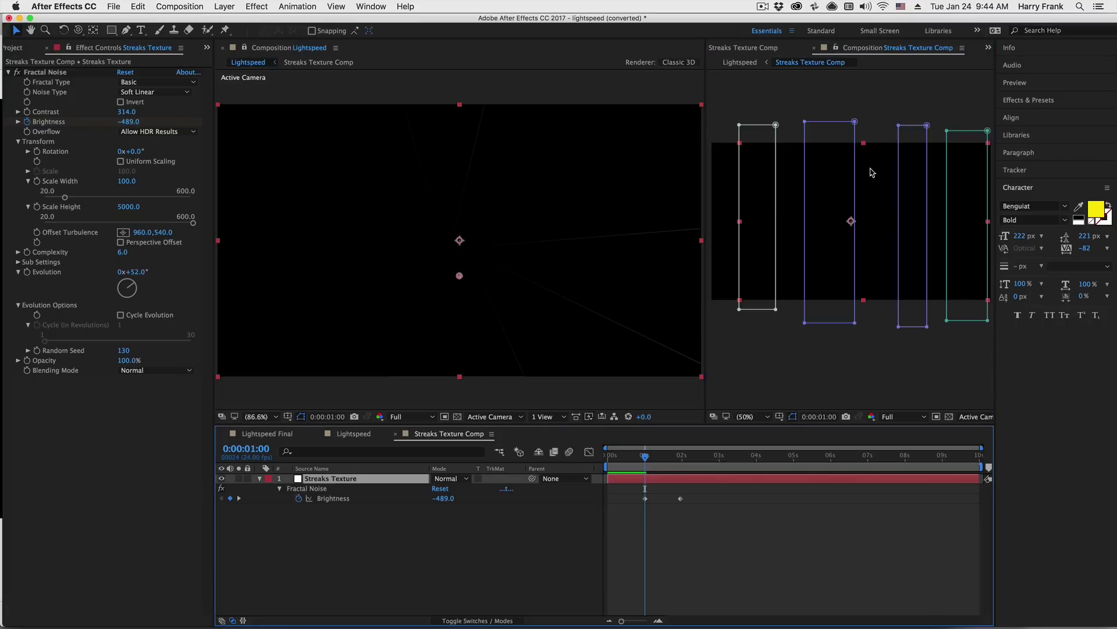
left_click(155, 370)
left_click(173, 379)
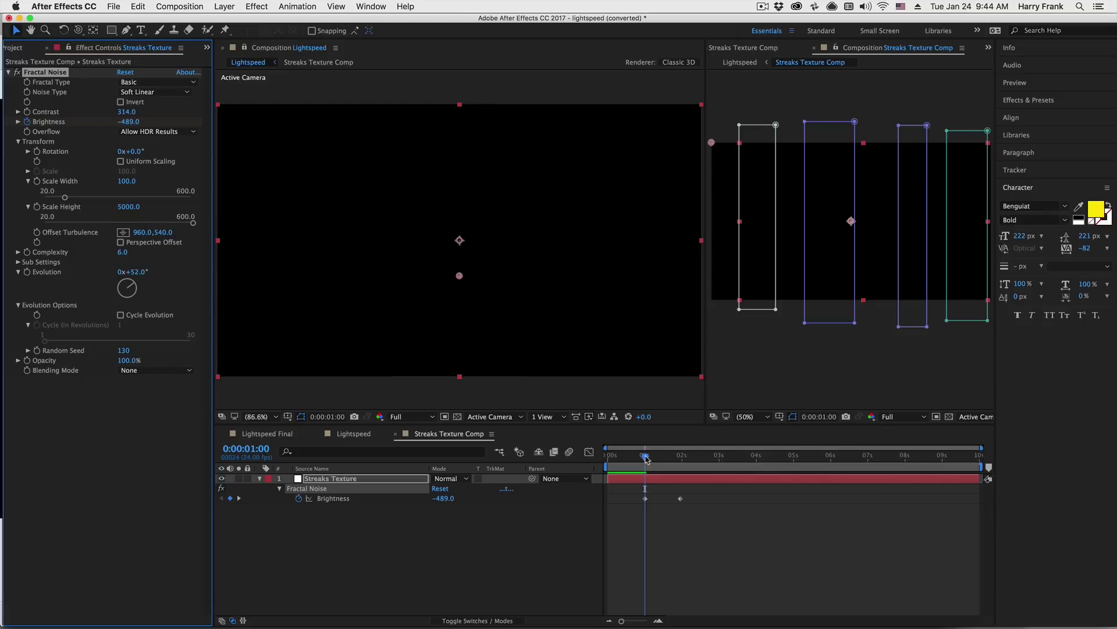
mouse_move(646, 459)
left_mouse_down()
mouse_move(674, 466)
mouse_move(634, 463)
left_mouse_up()
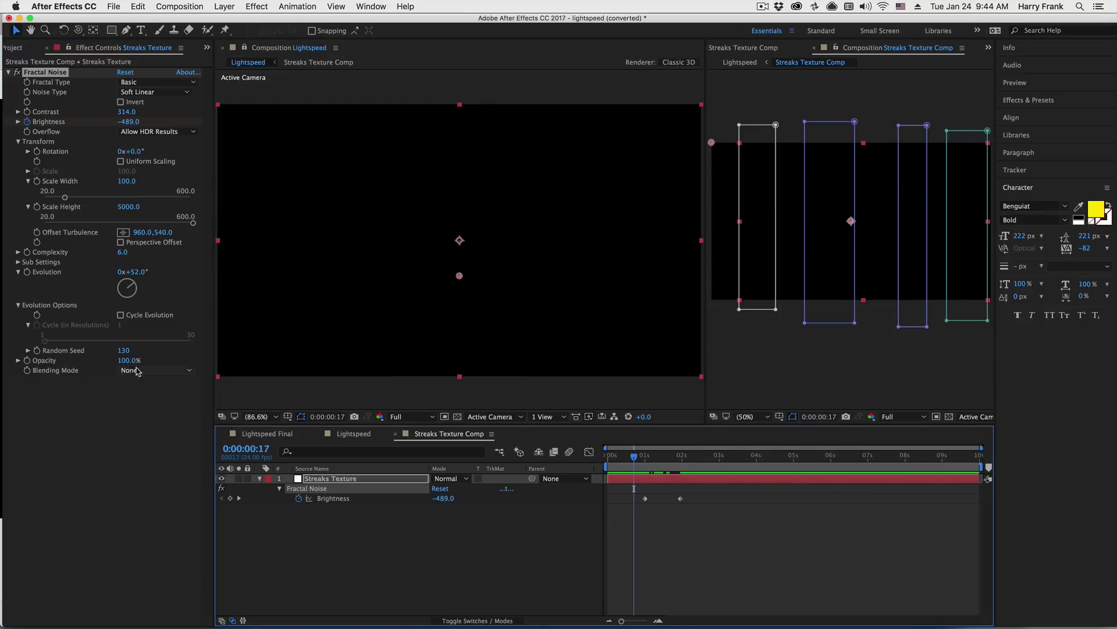
left_click(154, 371)
left_click(158, 343)
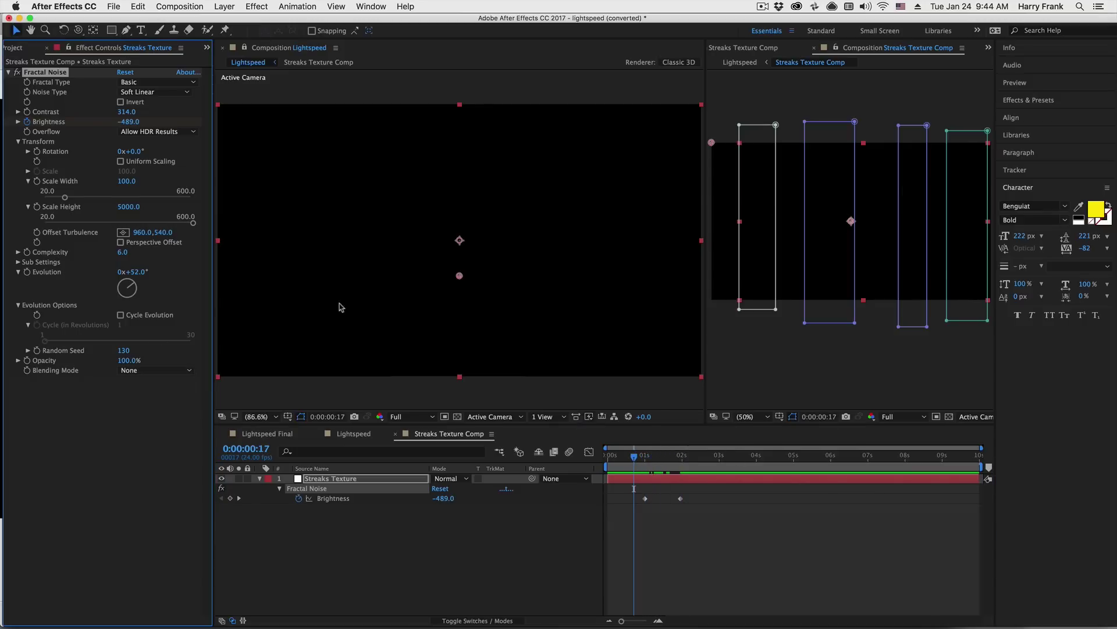
left_click(332, 481)
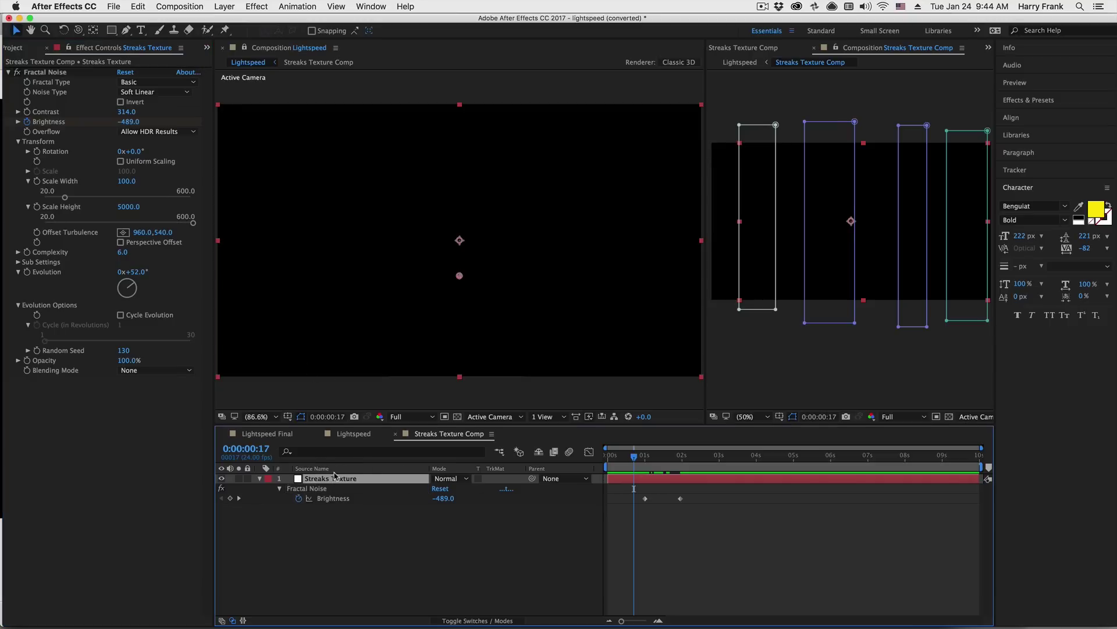
left_click(156, 370)
left_click(171, 394)
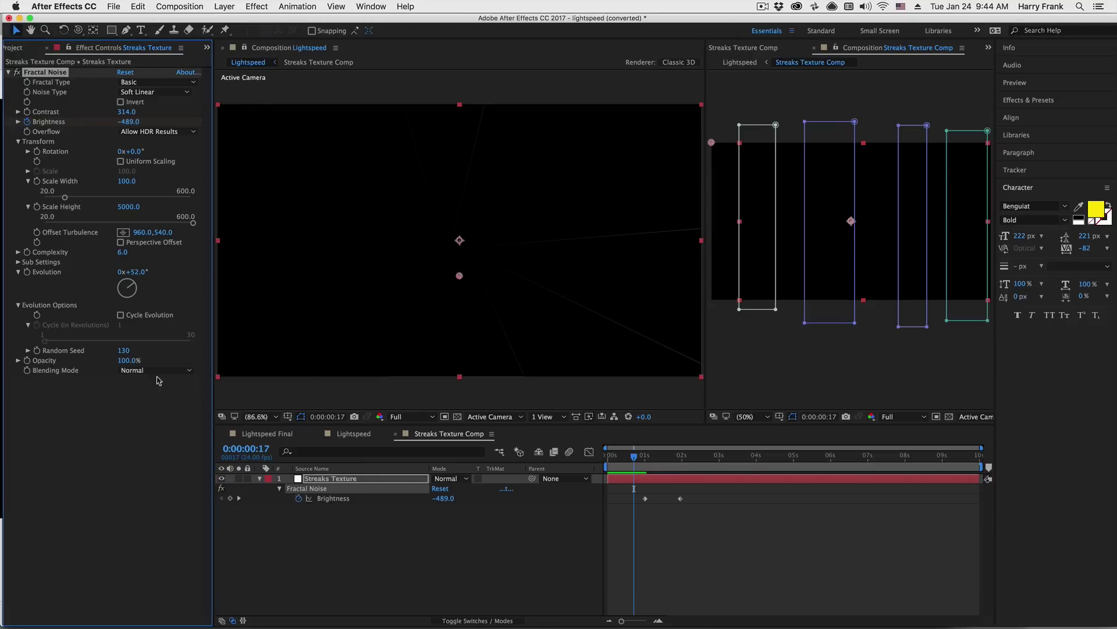
Examine the mask edges in Streaks Texture Comp up close, with the layer selected and deselected, against the Lightspeed view
key("period")
key("period")
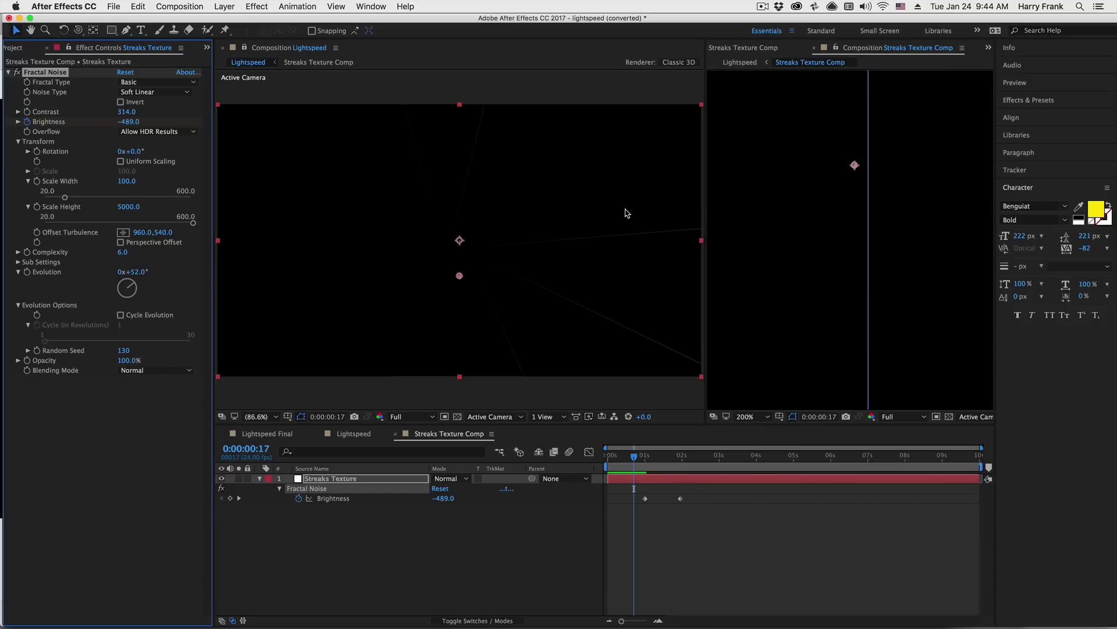
key("h")
mouse_move(537, 283)
left_mouse_down()
mouse_move(486, 269)
mouse_move(538, 288)
left_mouse_up()
key("v")
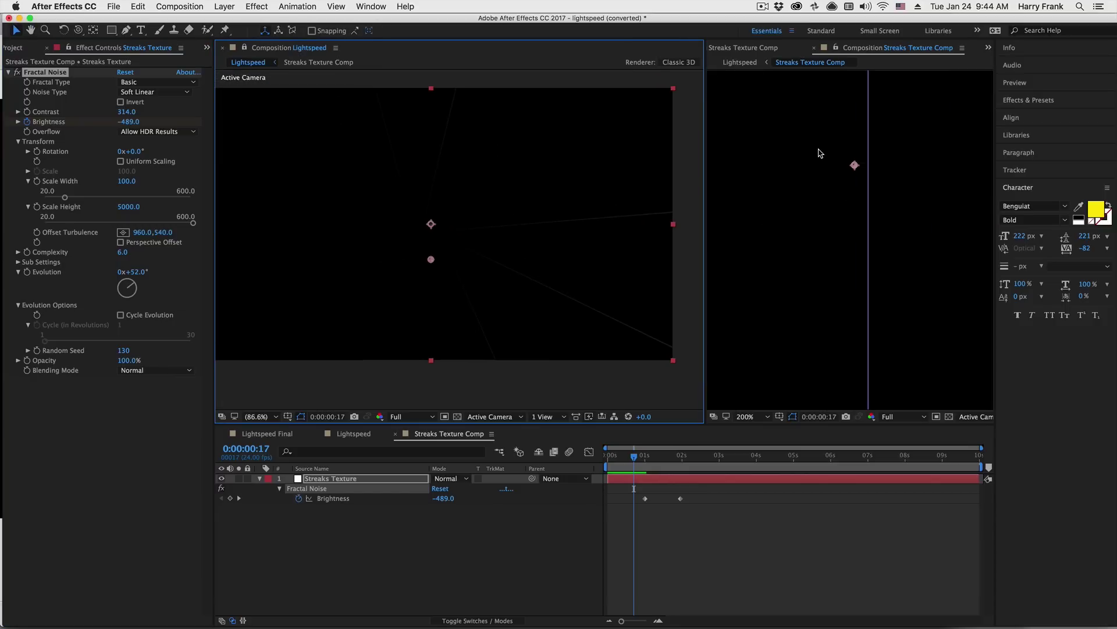
left_click(789, 220)
key("comma")
key("comma")
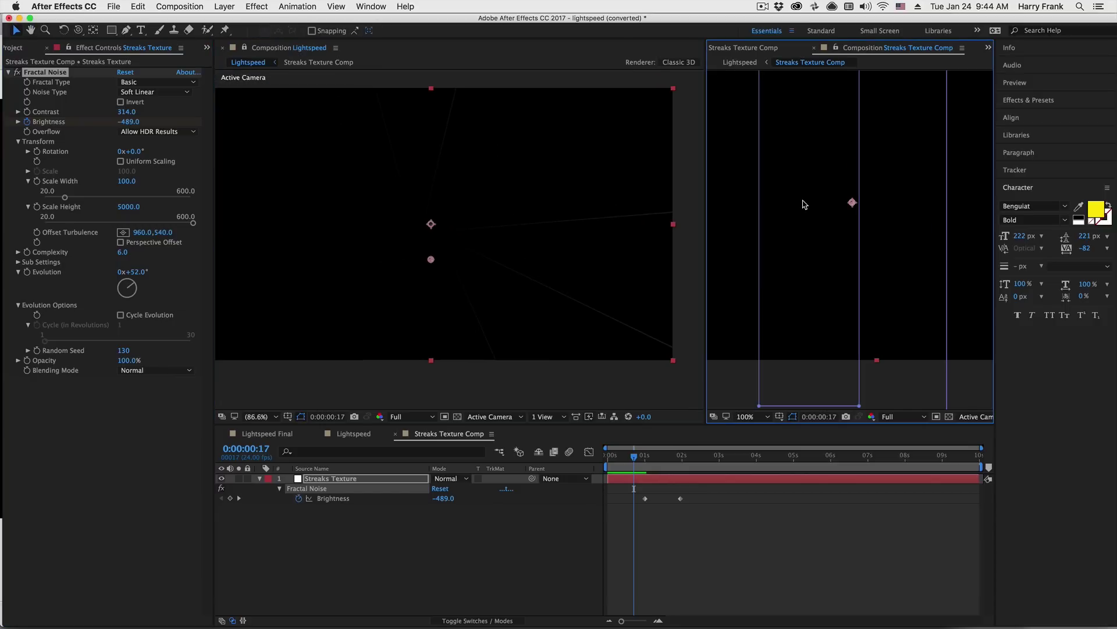
key("h")
left_click_drag(791, 216, 794, 237)
key("v")
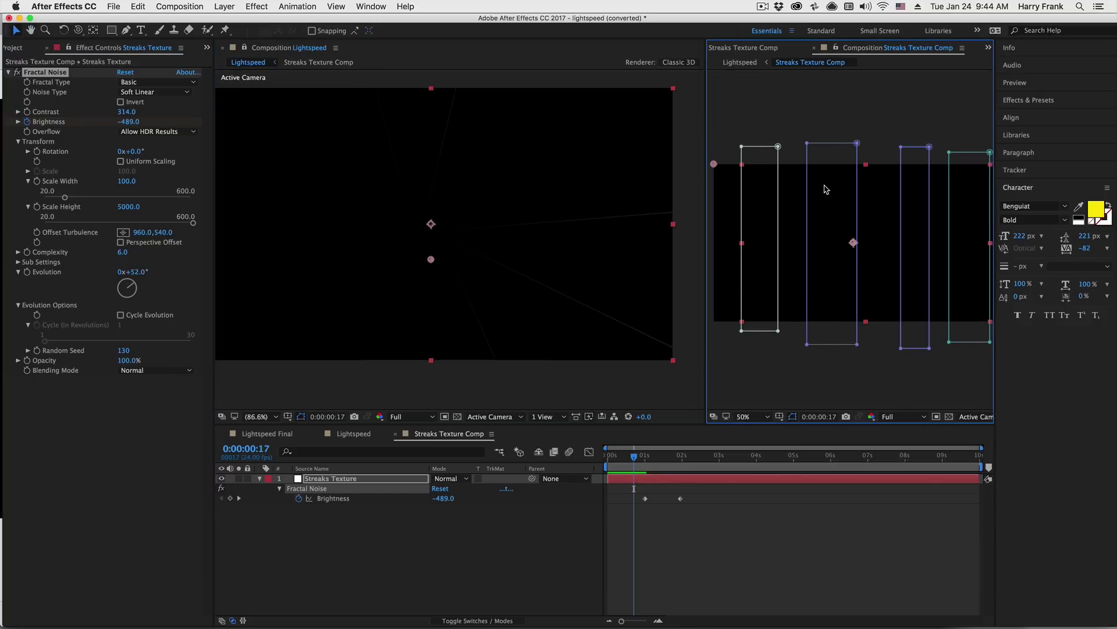
key("period")
key("h")
left_click_drag(817, 193, 815, 187)
key("v")
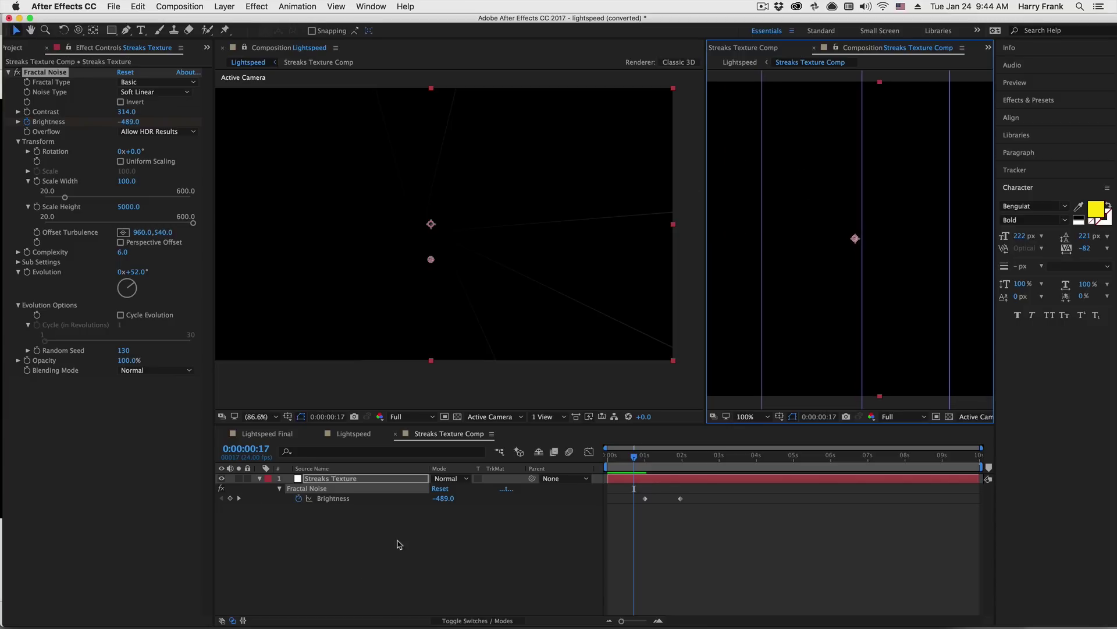
left_click(399, 545)
key("h")
left_click_drag(851, 235, 854, 240)
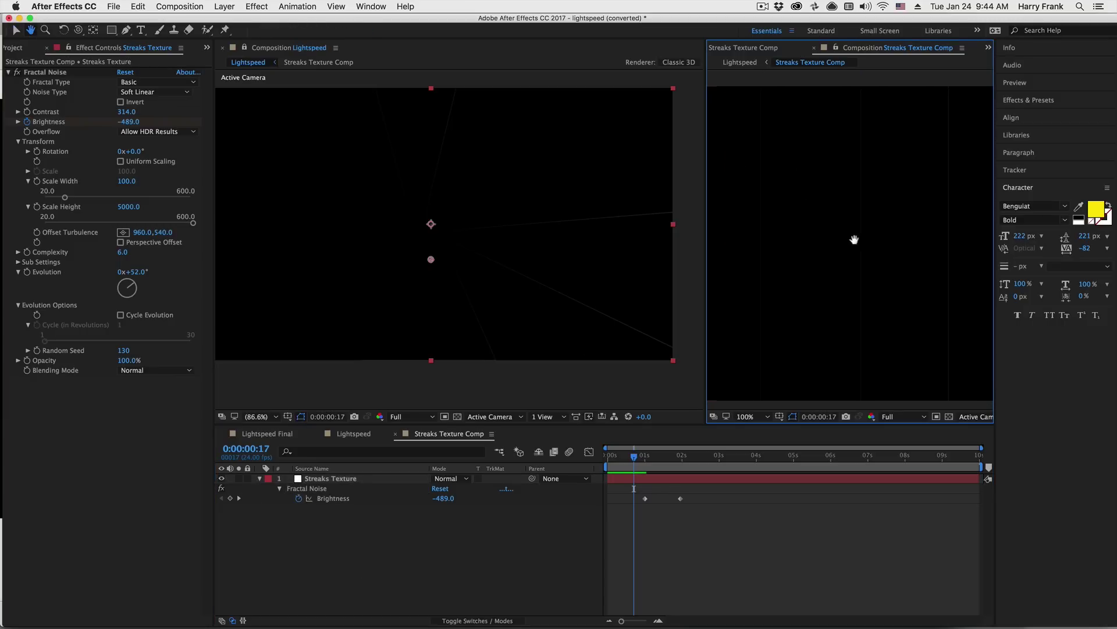
key("v")
left_click(318, 477)
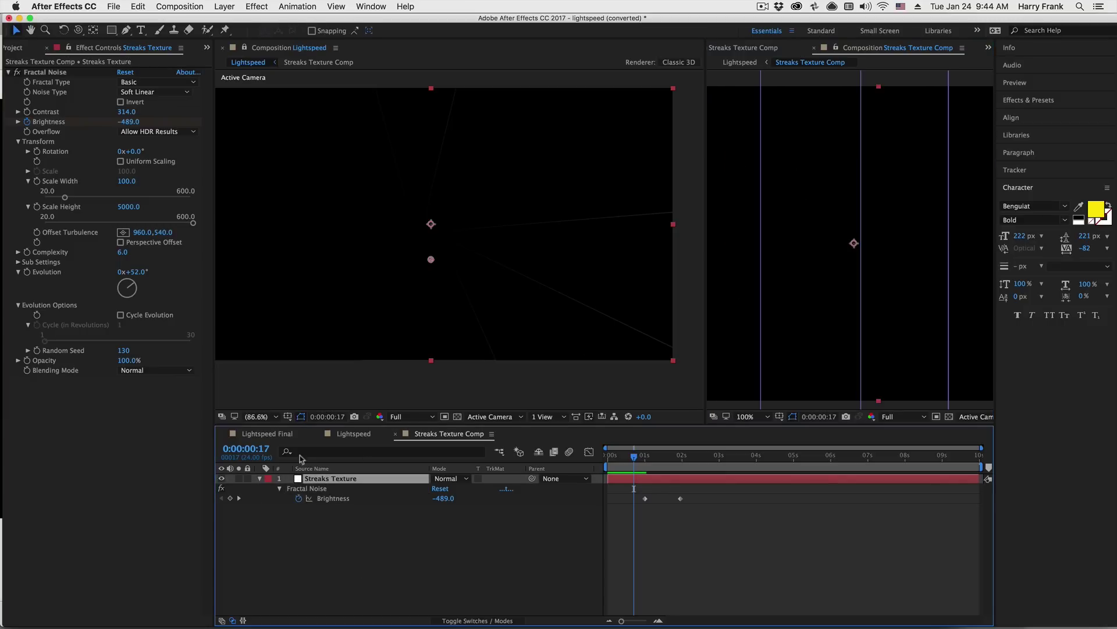
left_click(143, 370)
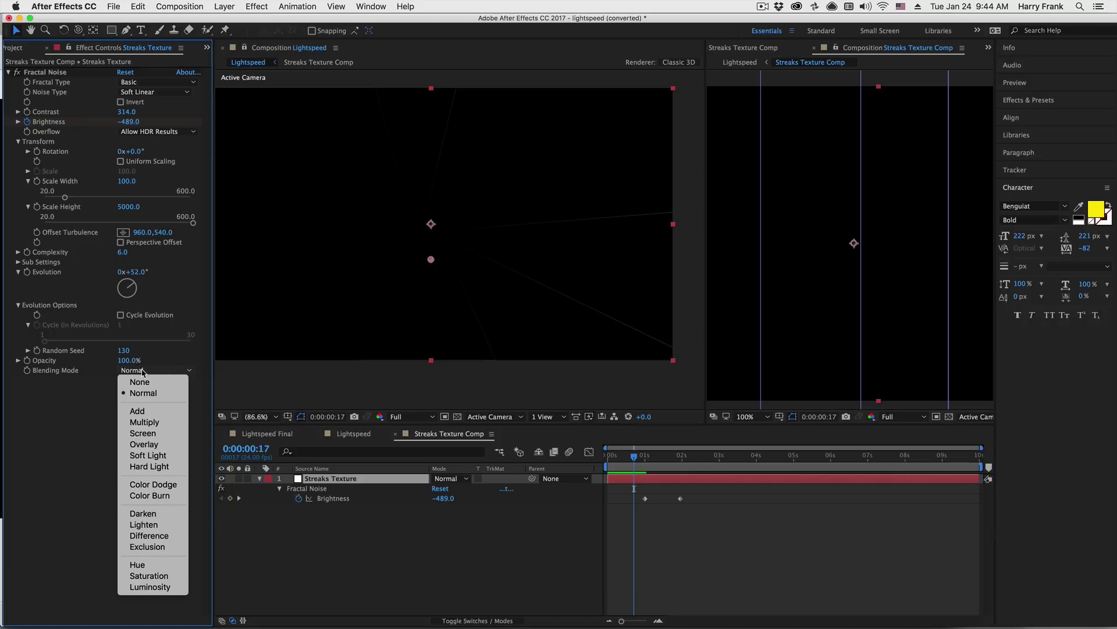
left_click(147, 324)
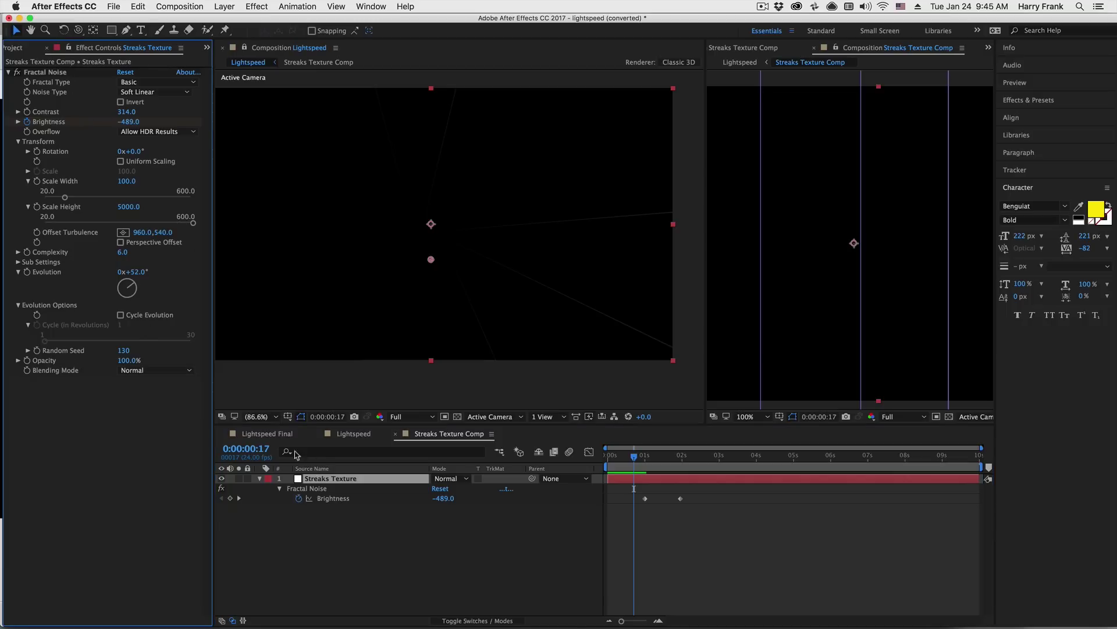
Change the Streaks Texture solid's color to black (000000) in its solid settings
key("super+shift+y")
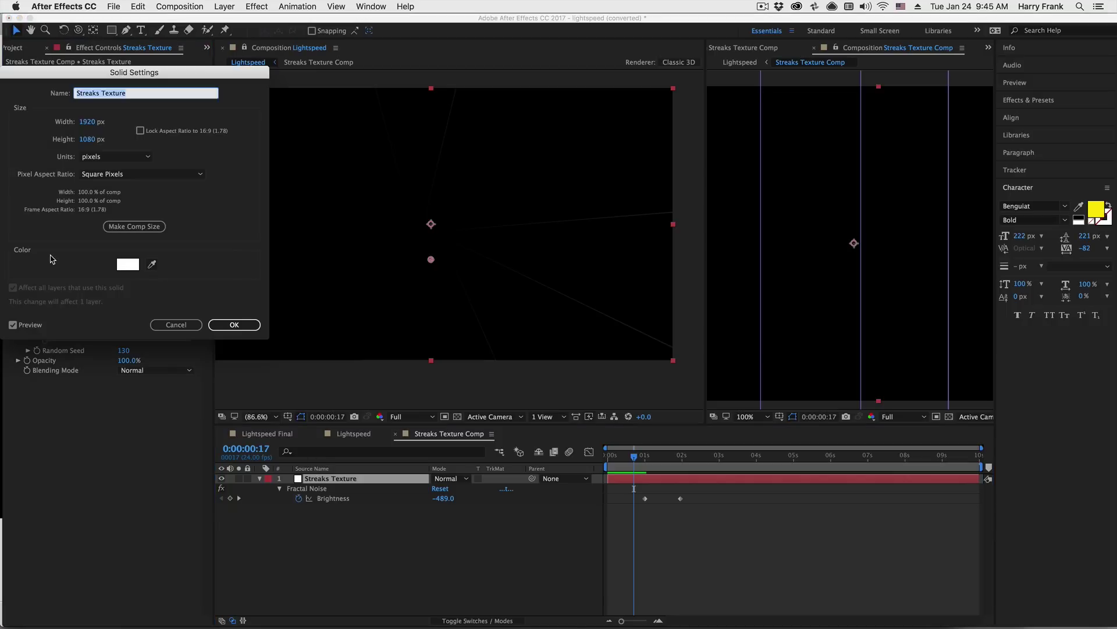
left_click(127, 265)
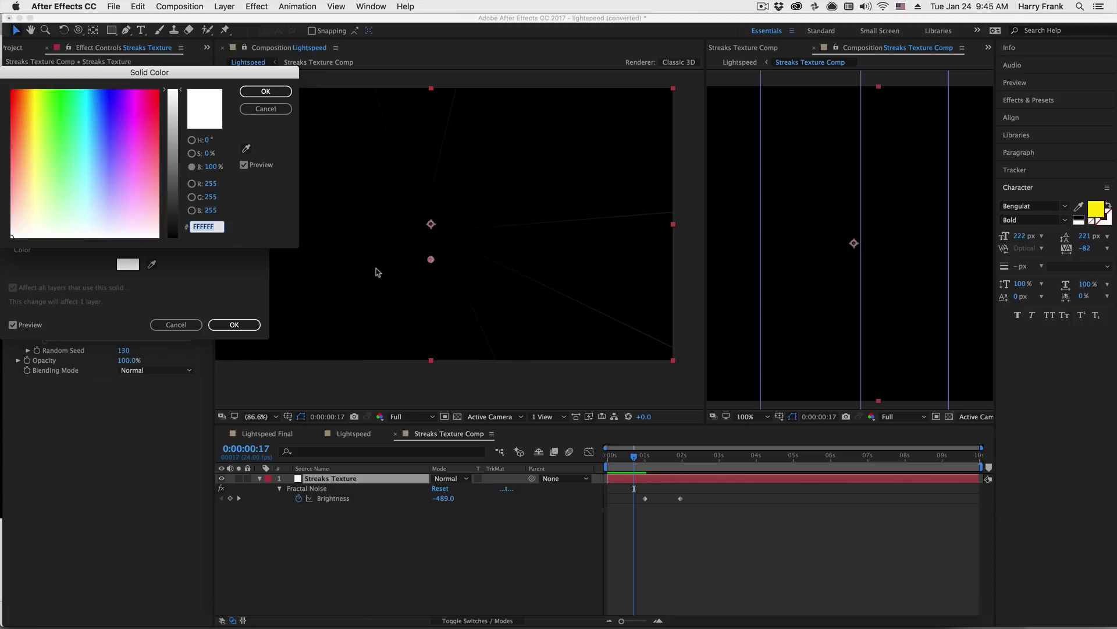
left_click_drag(174, 203, 173, 238)
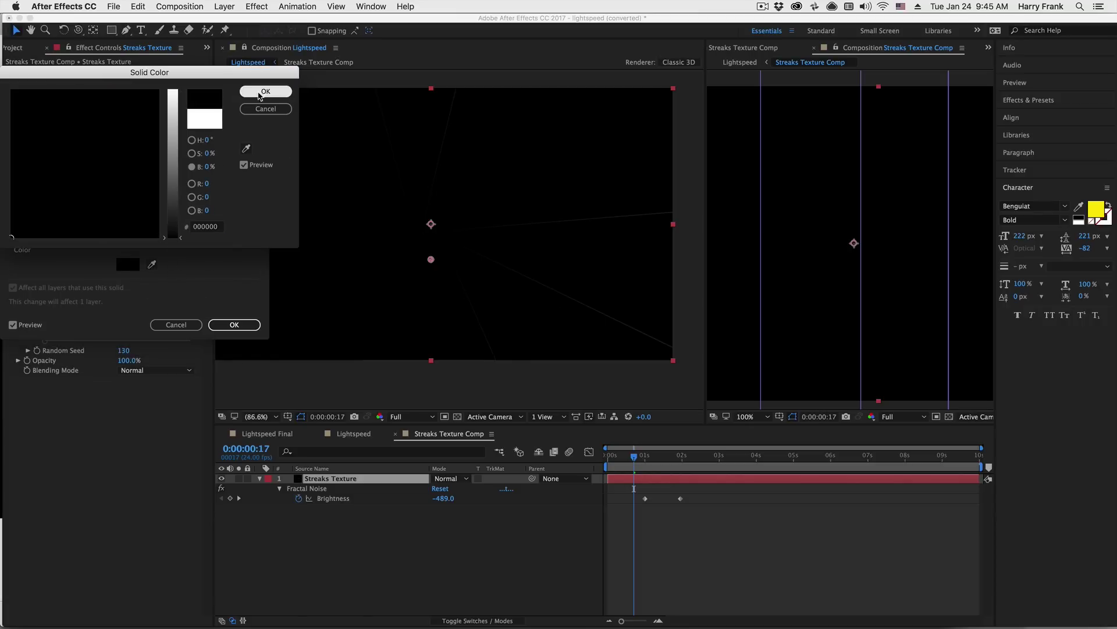
left_click(266, 92)
key("Return")
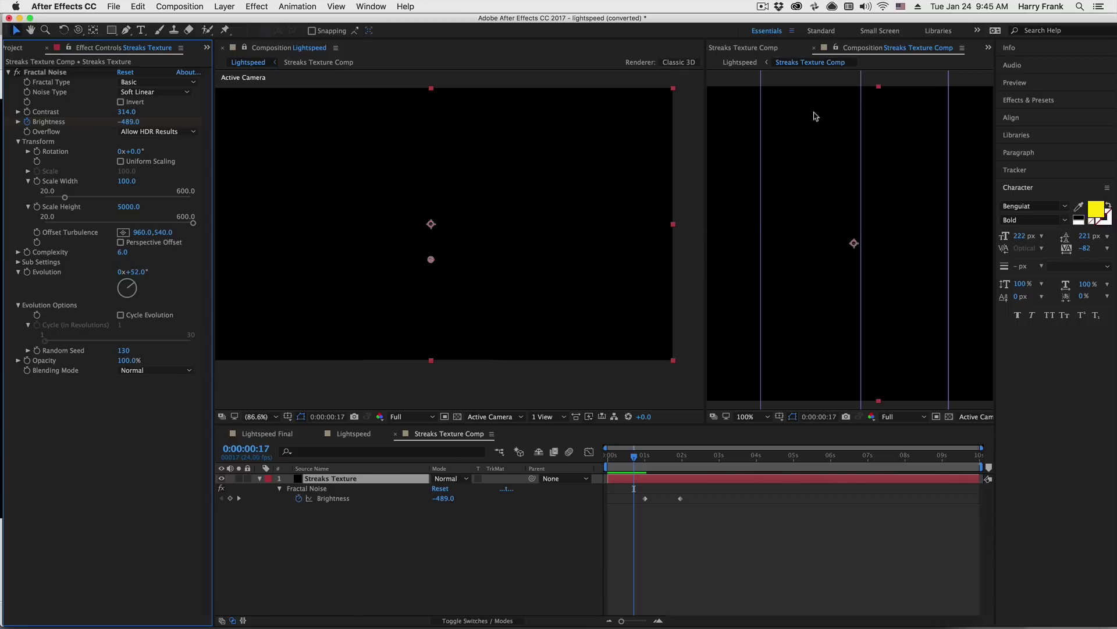
Preview the Streaks Texture brightness animation from 0:00:01:00
scroll(569, 296, "up", 2)
left_click(647, 455)
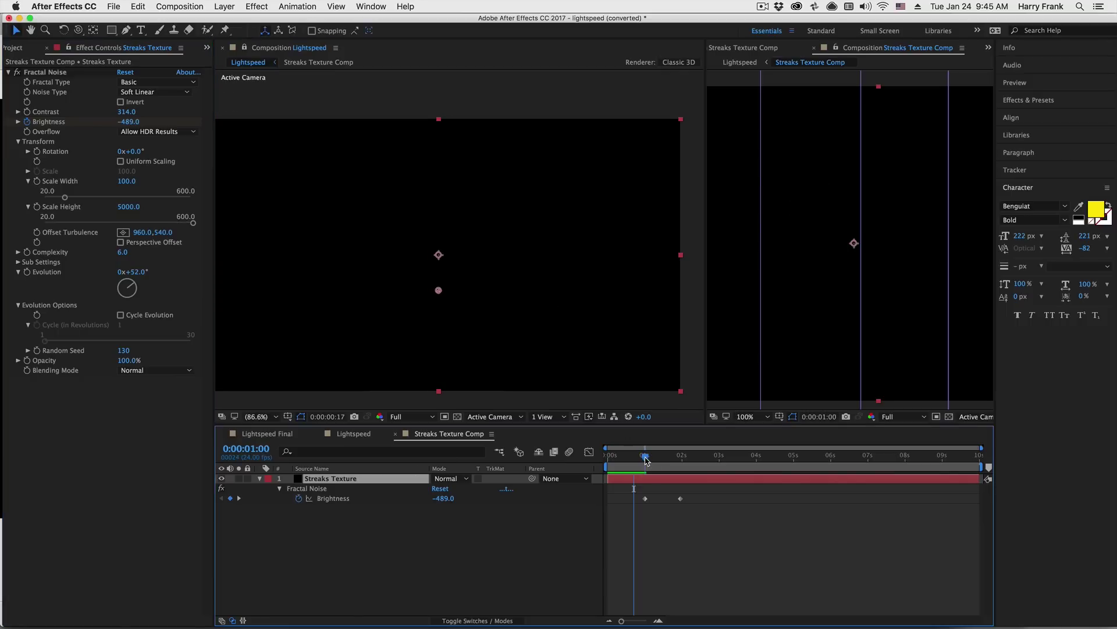
key("space")
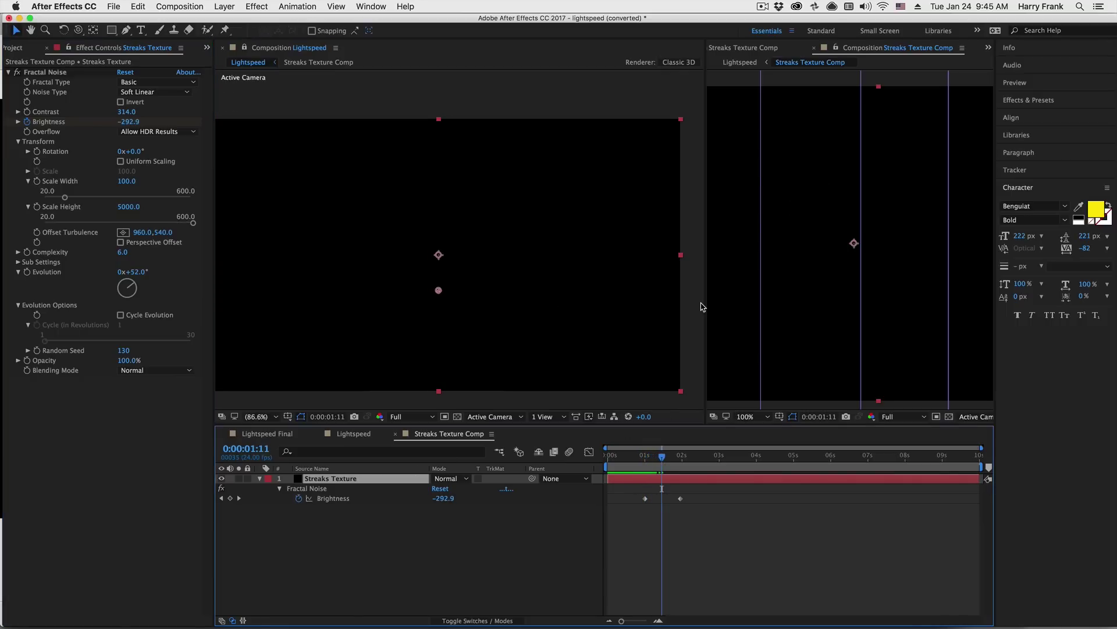
Preview the Streaks Texture brightening past 0:00:02:00 and enlarge the Streaks Texture Comp view beside Lightspeed
key("comma")
left_click_drag(652, 463, 672, 471)
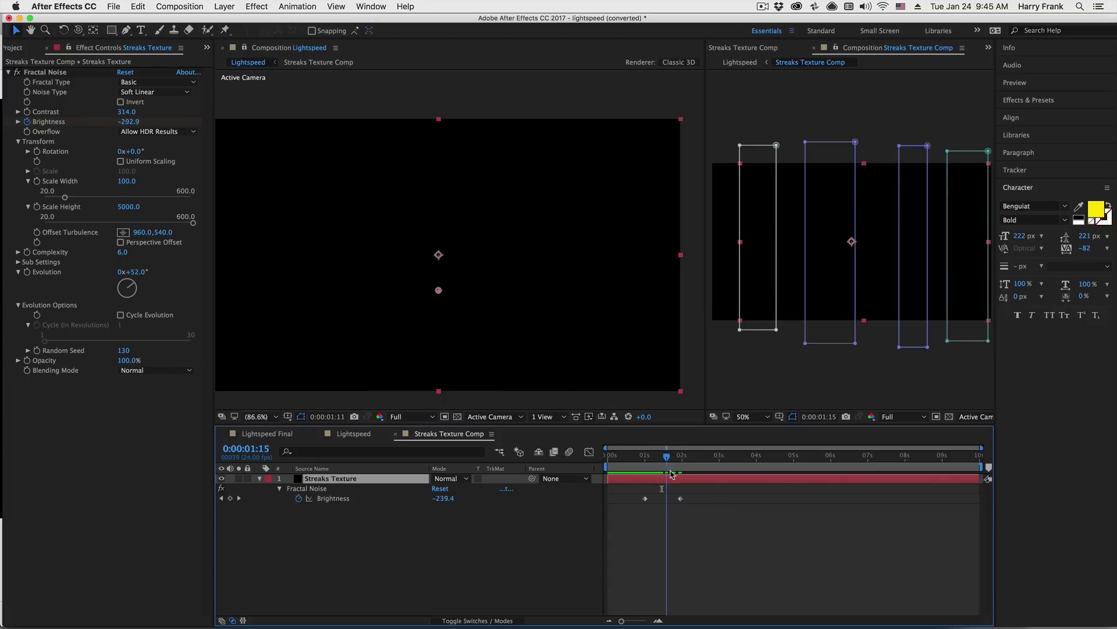
key("space")
left_click_drag(832, 303, 806, 308)
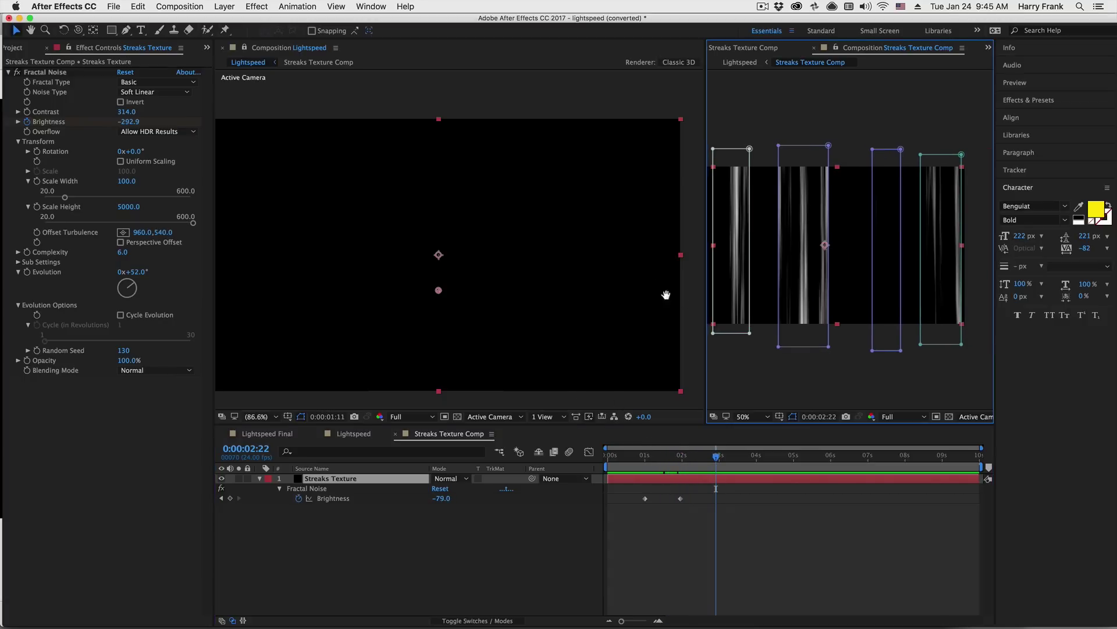
left_click_drag(703, 249, 639, 257)
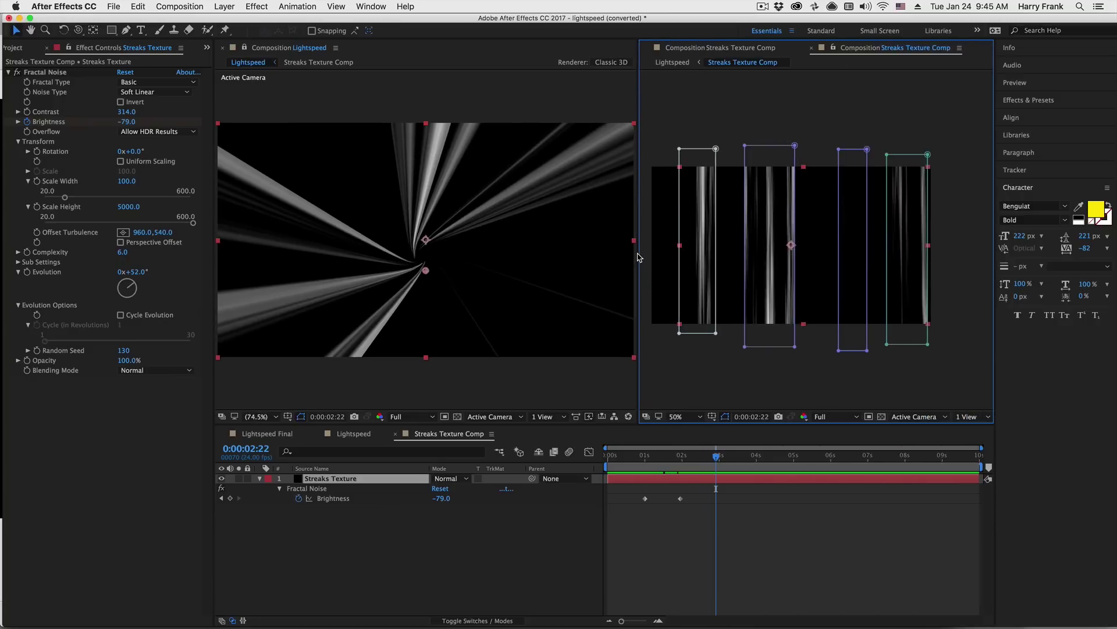
Set the Brightness keyframe at 0:00:01:00 to -170 and move the second Brightness keyframe to 0:00:02:00
mouse_move(643, 463)
left_mouse_down()
mouse_move(666, 466)
mouse_move(650, 462)
left_mouse_up()
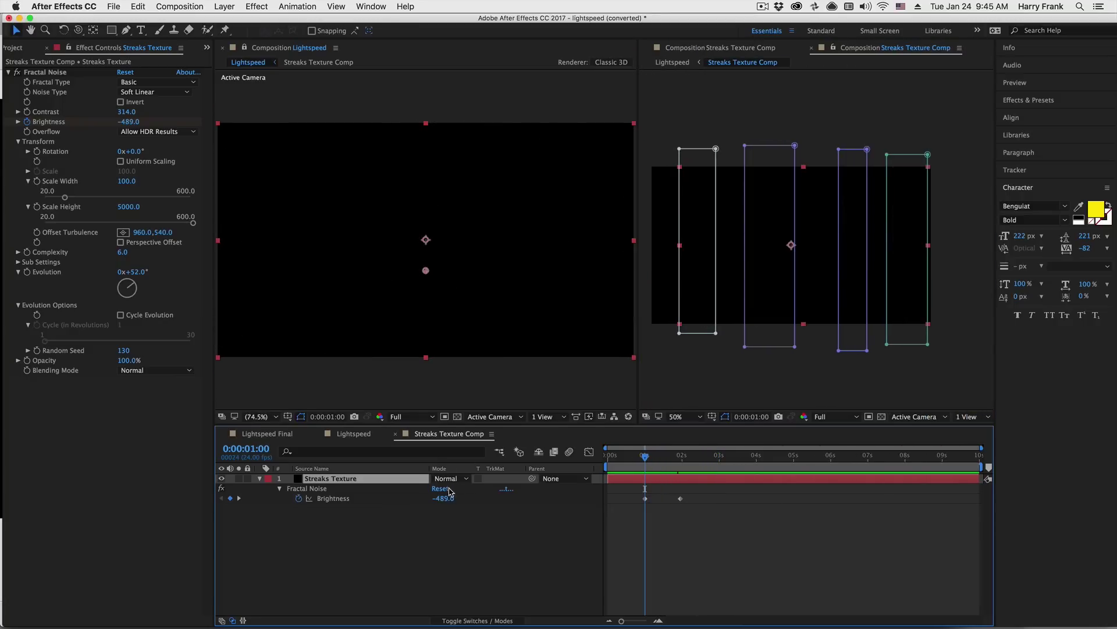
left_click_drag(449, 494, 483, 492)
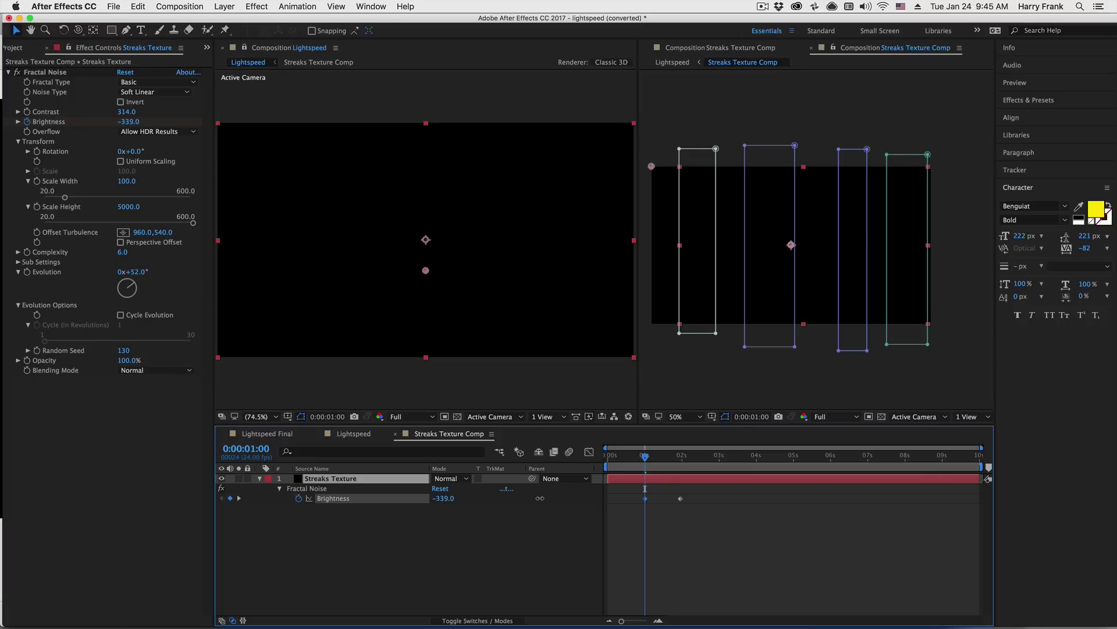
mouse_move(630, 497)
left_mouse_down()
mouse_move(727, 494)
mouse_move(646, 498)
left_mouse_up()
mouse_move(631, 496)
left_mouse_down()
mouse_move(647, 470)
mouse_move(675, 469)
mouse_move(642, 469)
left_mouse_up()
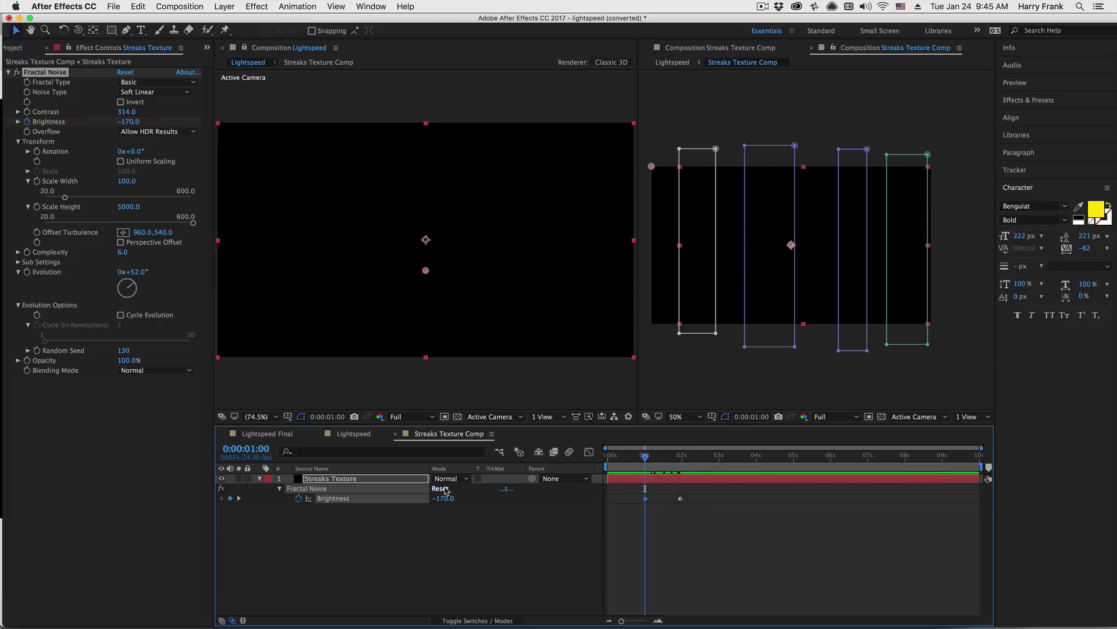
mouse_move(644, 460)
left_mouse_down()
mouse_move(686, 464)
mouse_move(650, 465)
mouse_move(682, 466)
mouse_move(657, 471)
mouse_move(698, 471)
mouse_move(653, 472)
left_mouse_up()
left_click(682, 499)
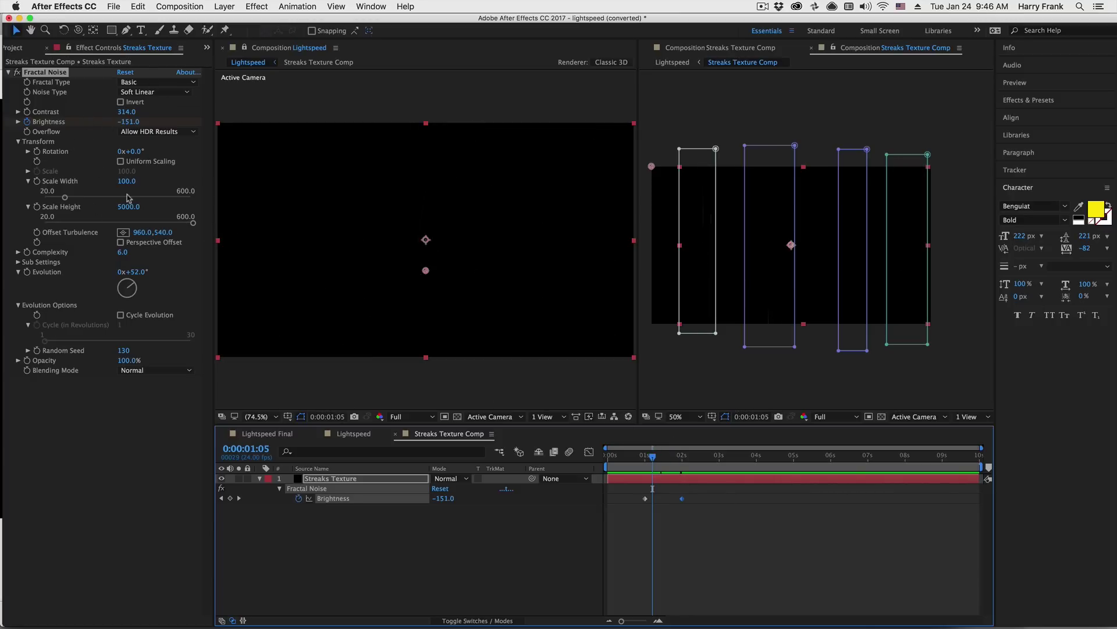
Set Fractal Noise's Offset Turbulence to 980.0,540.0, keyframe it, and move that keyframe to 0:00:01:00
left_click(140, 227)
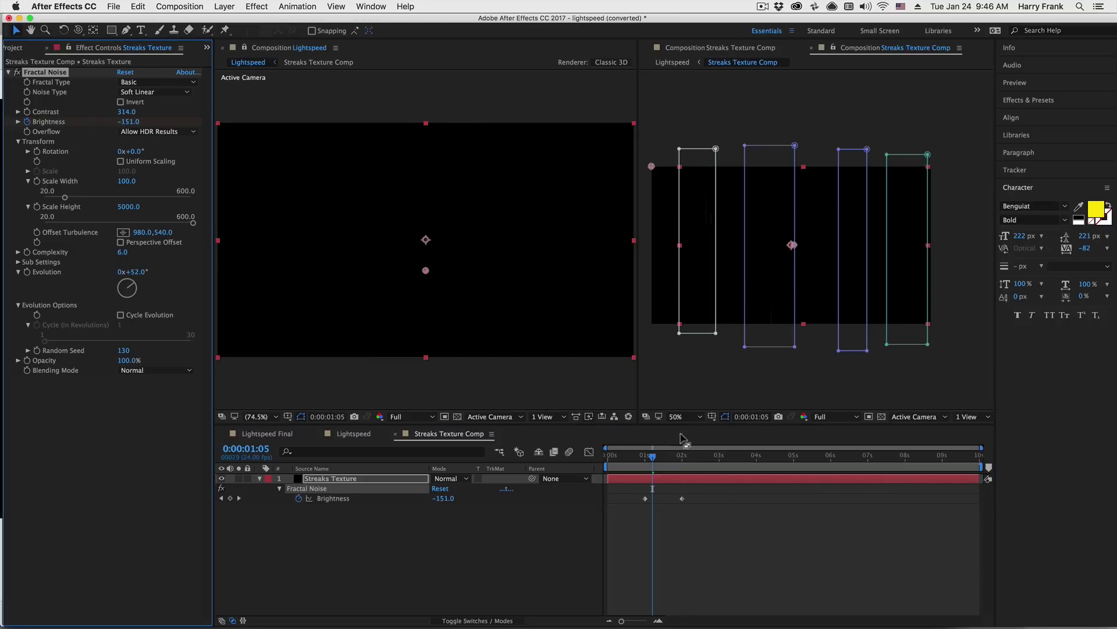
left_click(682, 459)
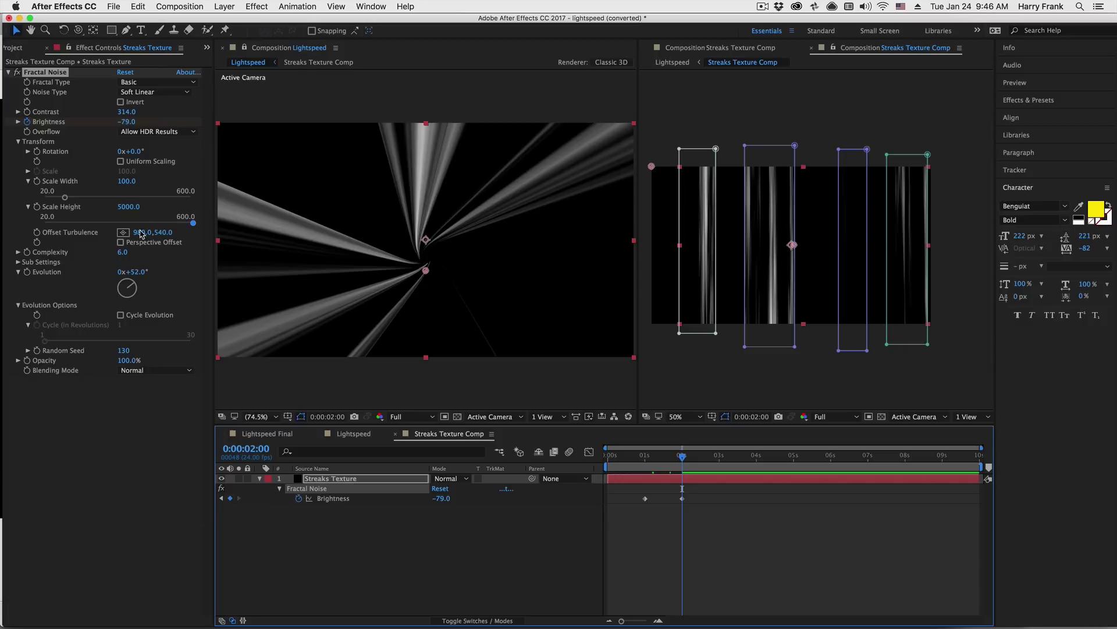
left_click_drag(141, 234, 117, 344)
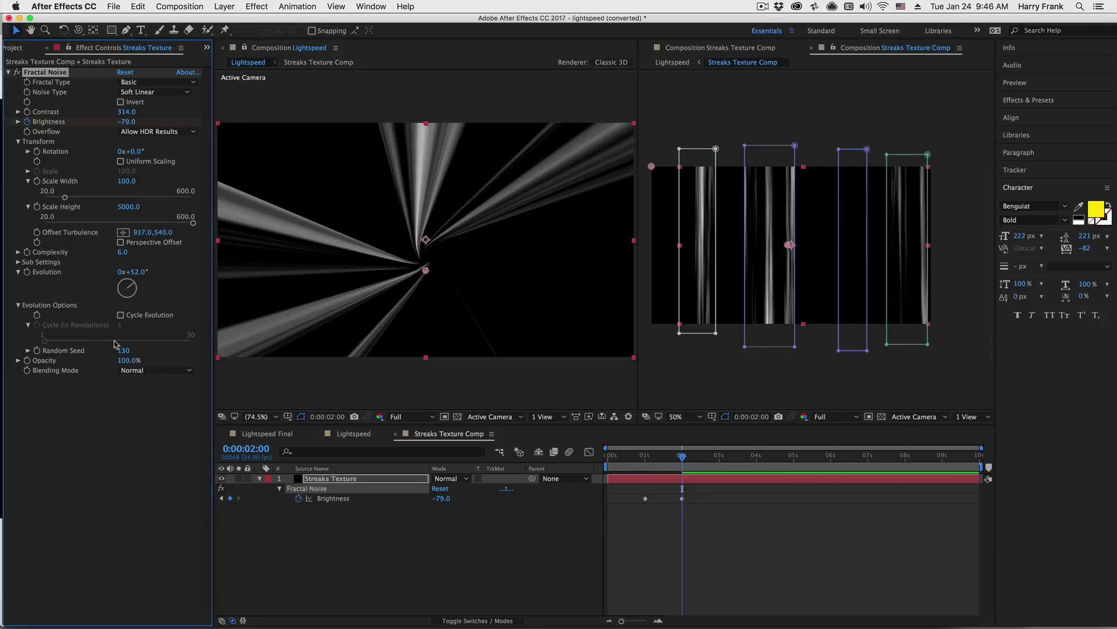
left_click(37, 233)
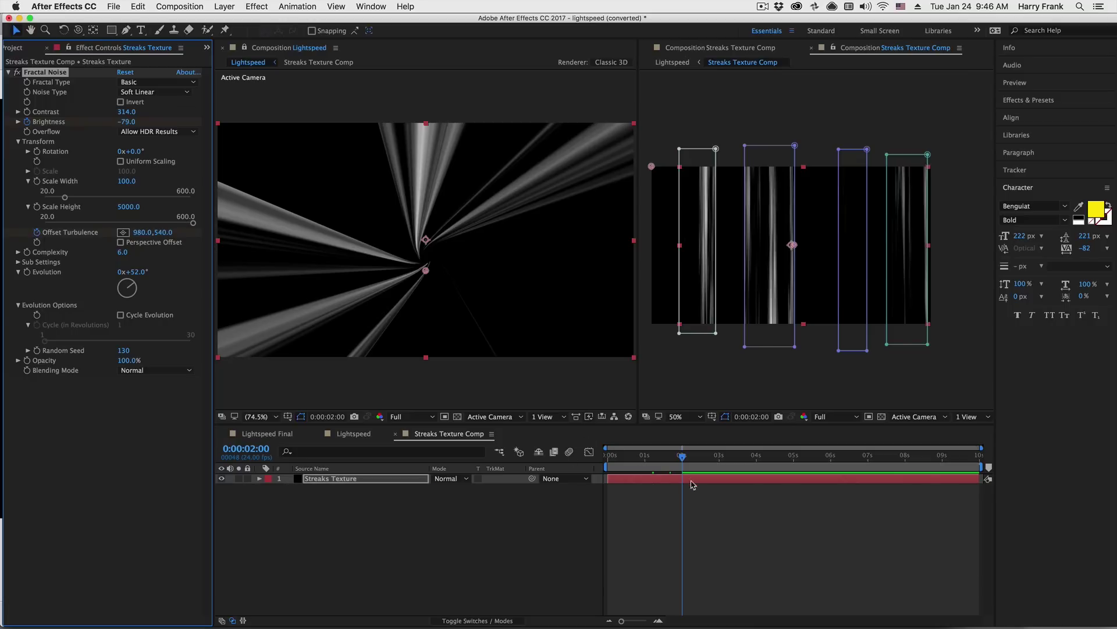
key("u")
key("u")
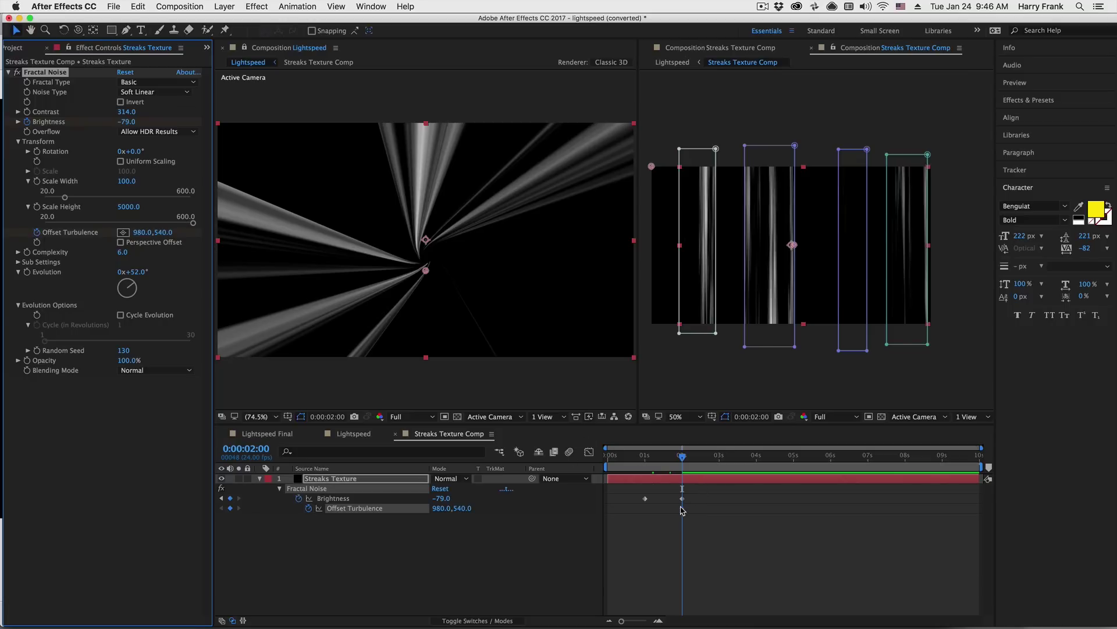
left_click_drag(682, 511, 653, 518)
Add an Offset Turbulence keyframe of 1137.0,540.0 at 0:00:03:14 and check the motion from 0:00:01:00
left_click_drag(727, 458, 740, 470)
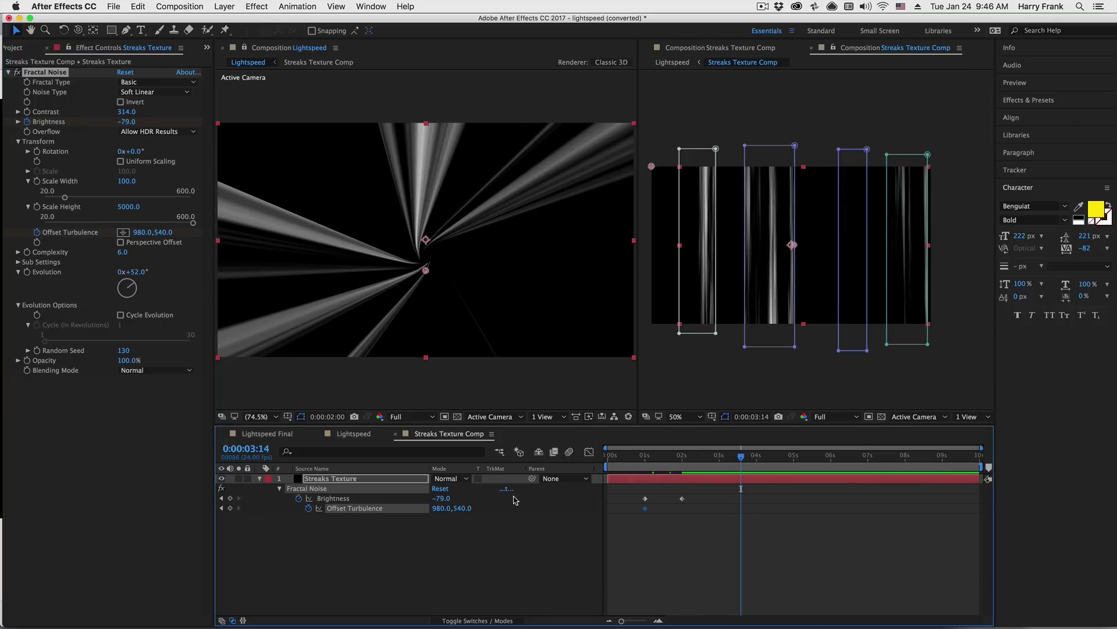
left_click_drag(442, 509, 534, 508)
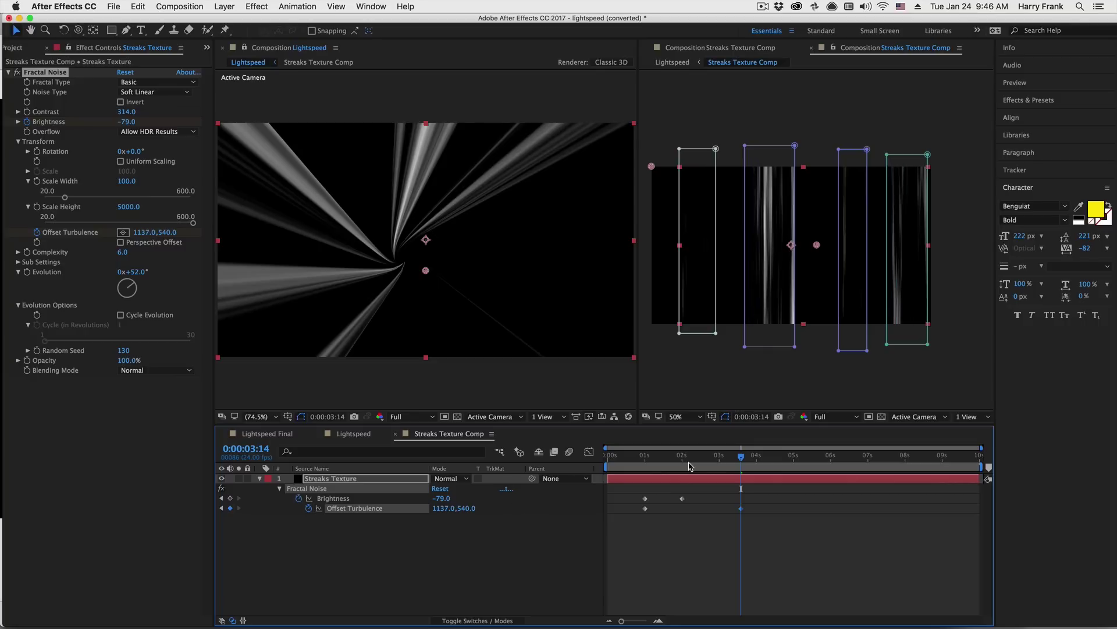
left_click_drag(642, 456, 661, 459)
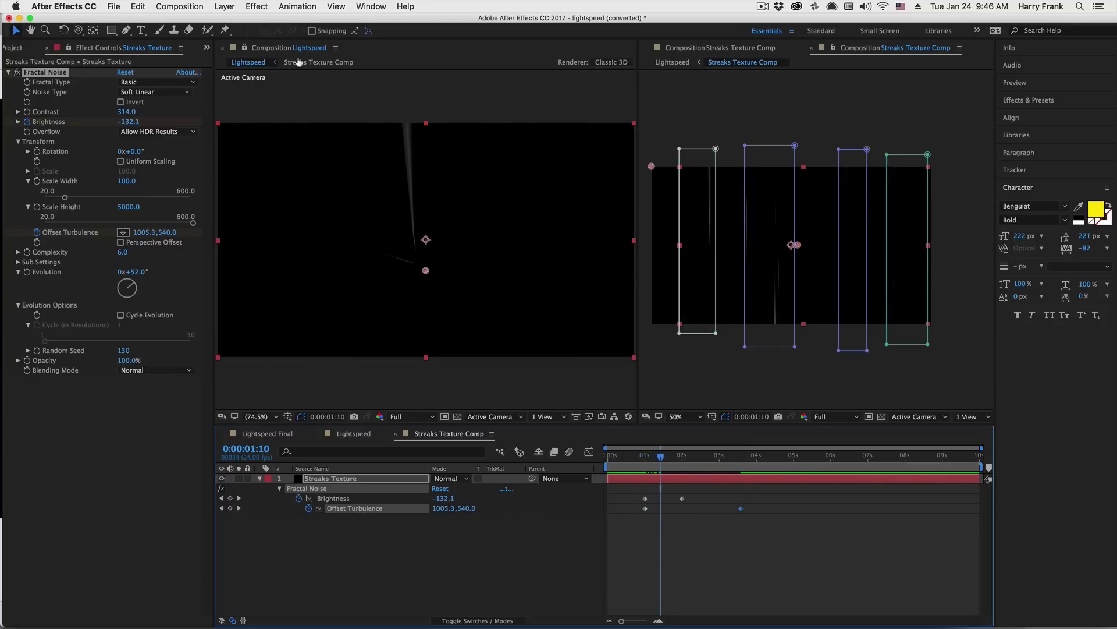
Return to the Lightspeed composition and switch its two-view layout to a single Active Camera view
left_click(347, 435)
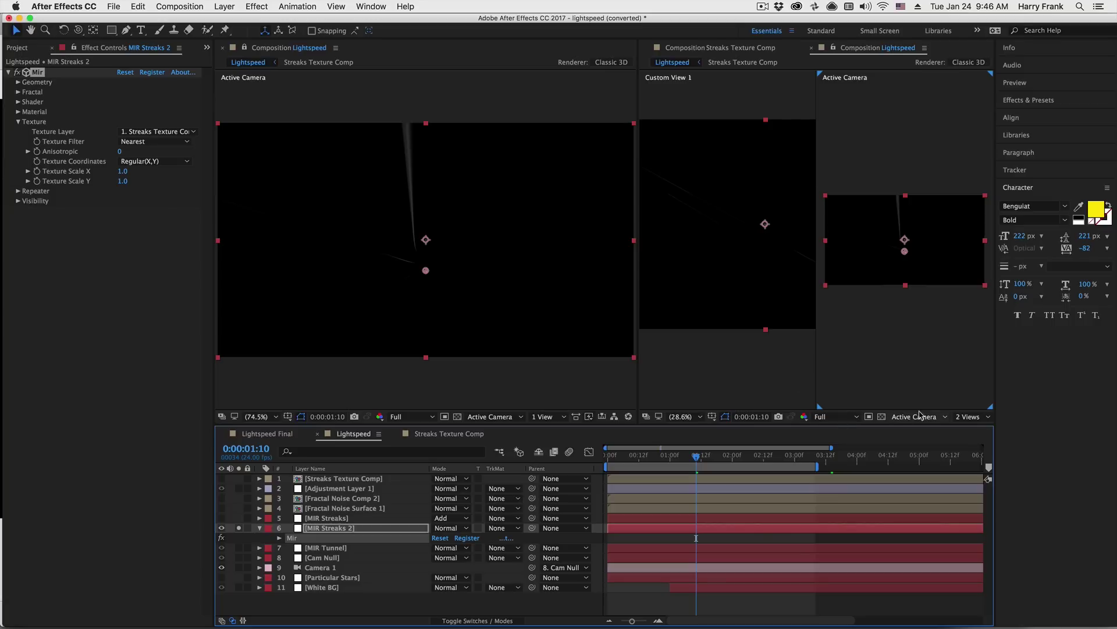
left_click(967, 416)
left_click(974, 427)
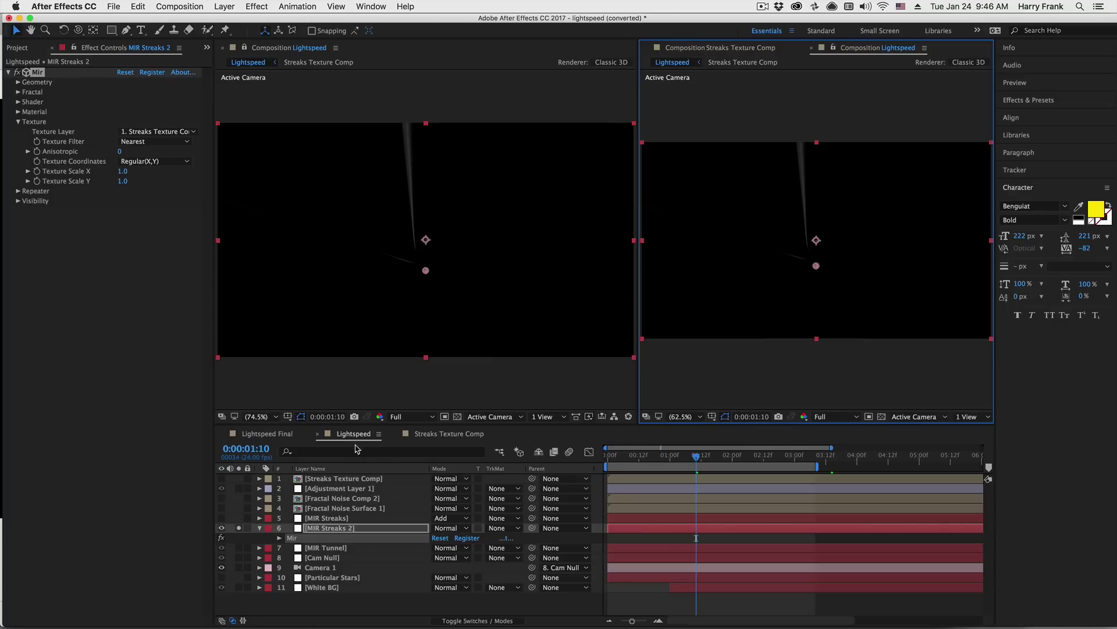
left_click(729, 50)
left_click(863, 50)
Unsolo the MIR Streaks 2 layer, try Screen blending at 0:00:02:01, and set its blending mode to Add
left_click(239, 528)
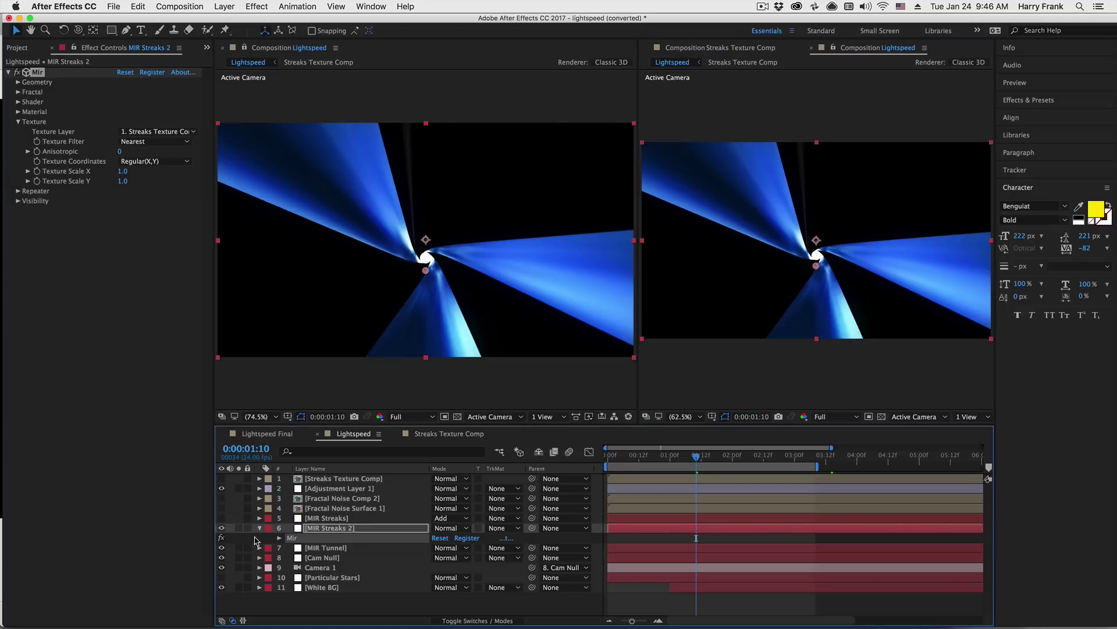
left_click(329, 528)
left_click(454, 528)
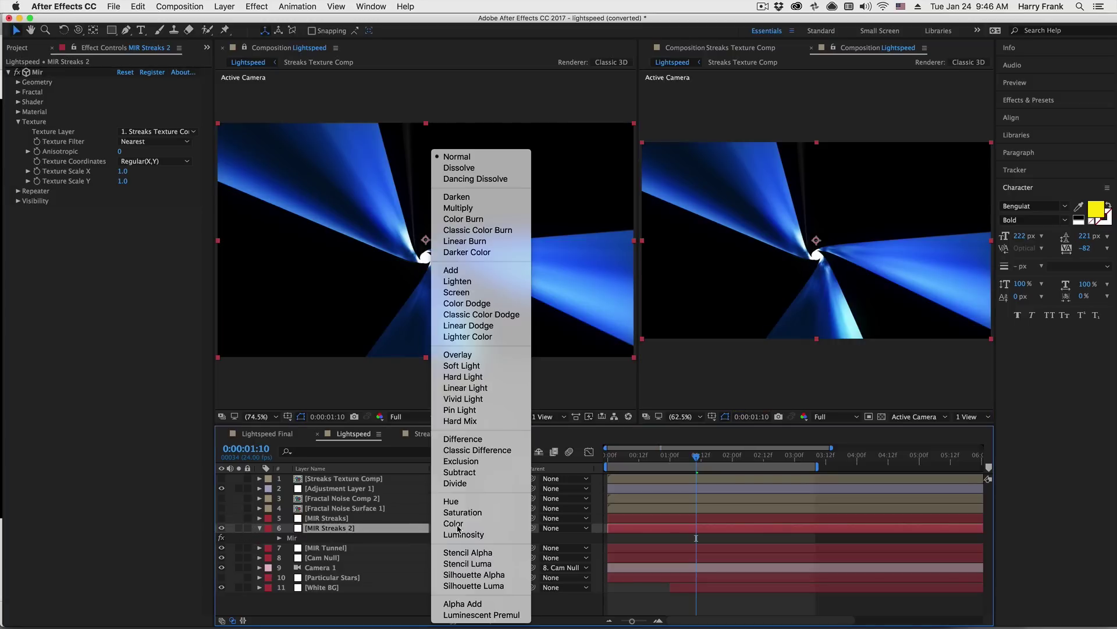
left_click(331, 526)
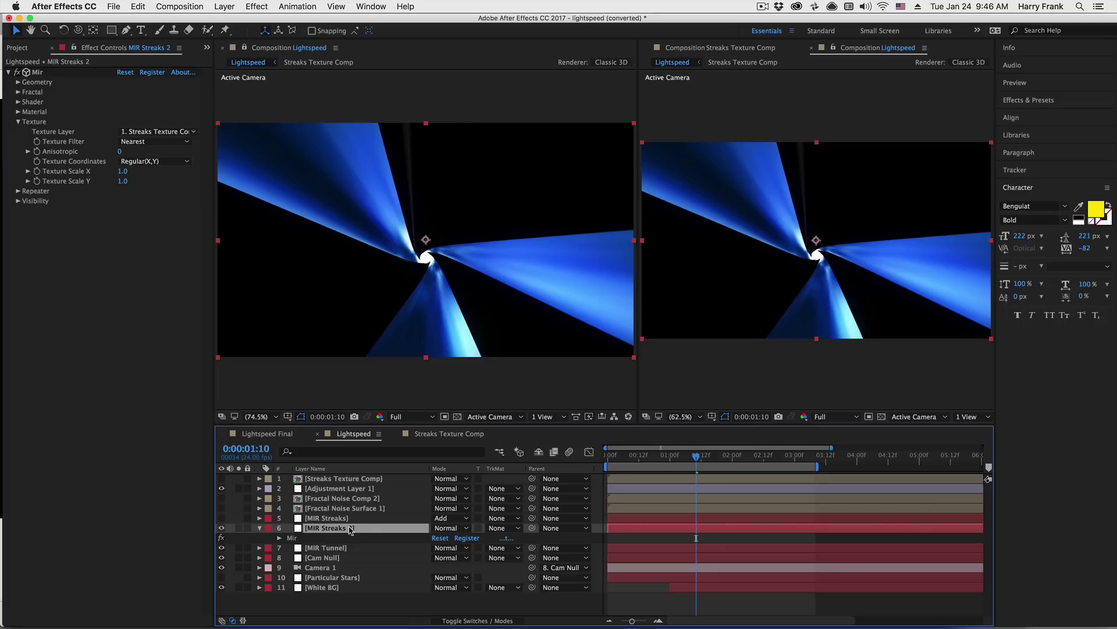
left_click(463, 529)
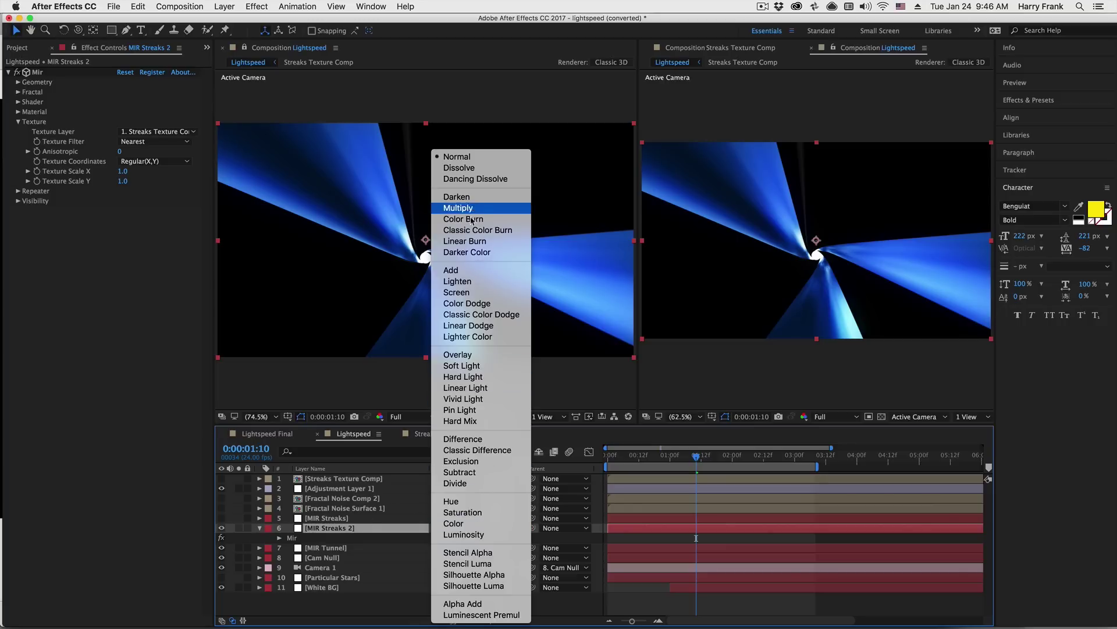
left_click(466, 291)
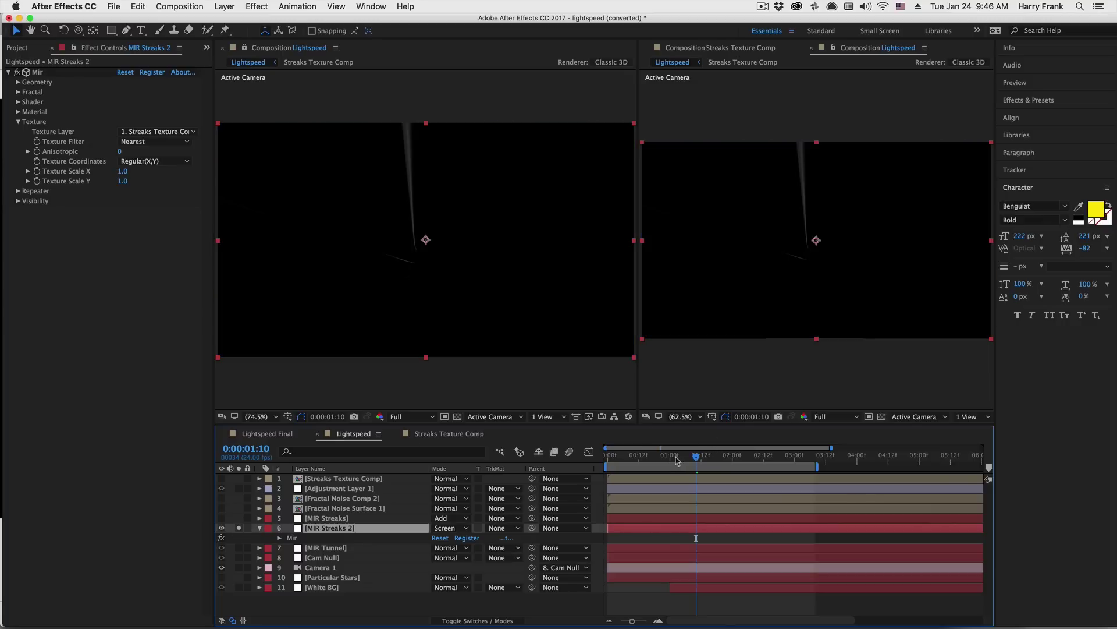
left_click_drag(676, 460, 735, 472)
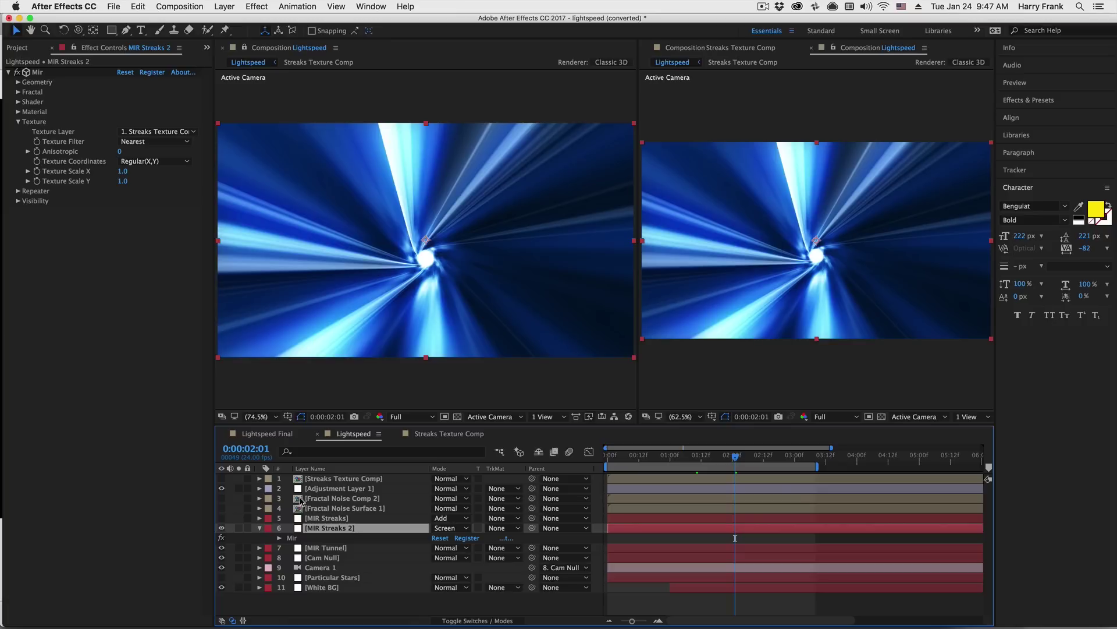
left_click(449, 527)
left_click(451, 270)
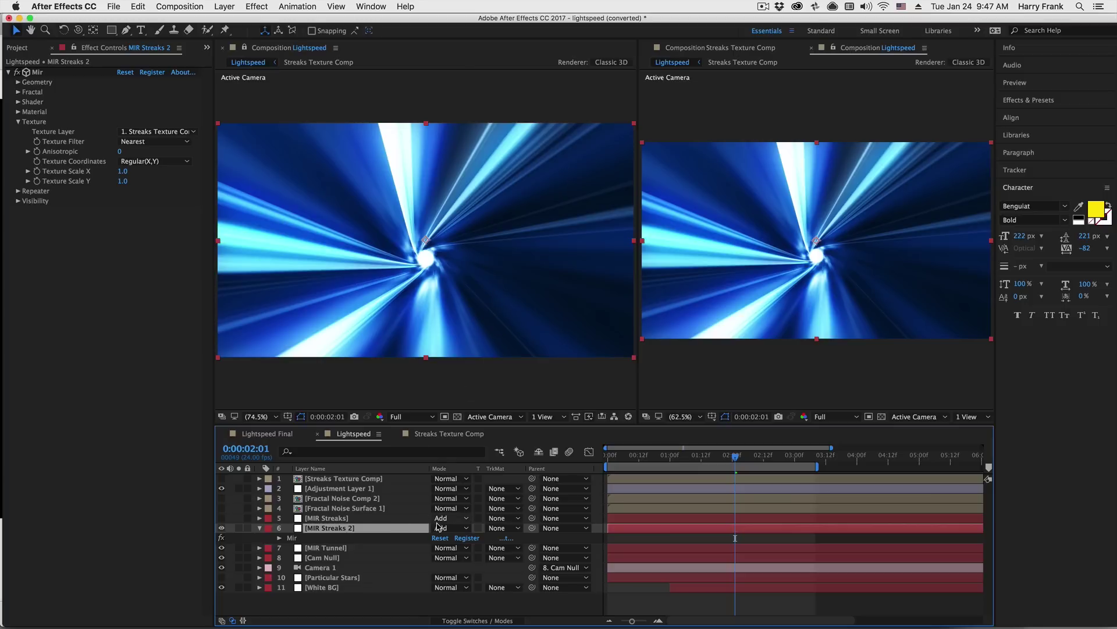
Examine which effects are applied to the MIR Sweeps layer in the Lightspeed Final composition
left_click(272, 435)
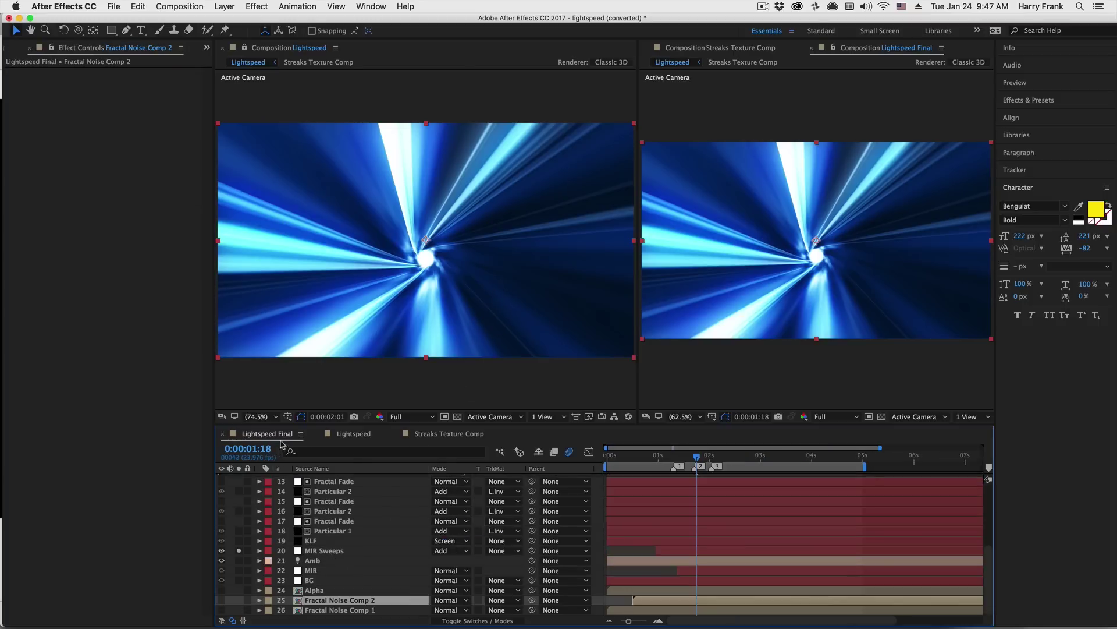
left_click(338, 550)
key("e")
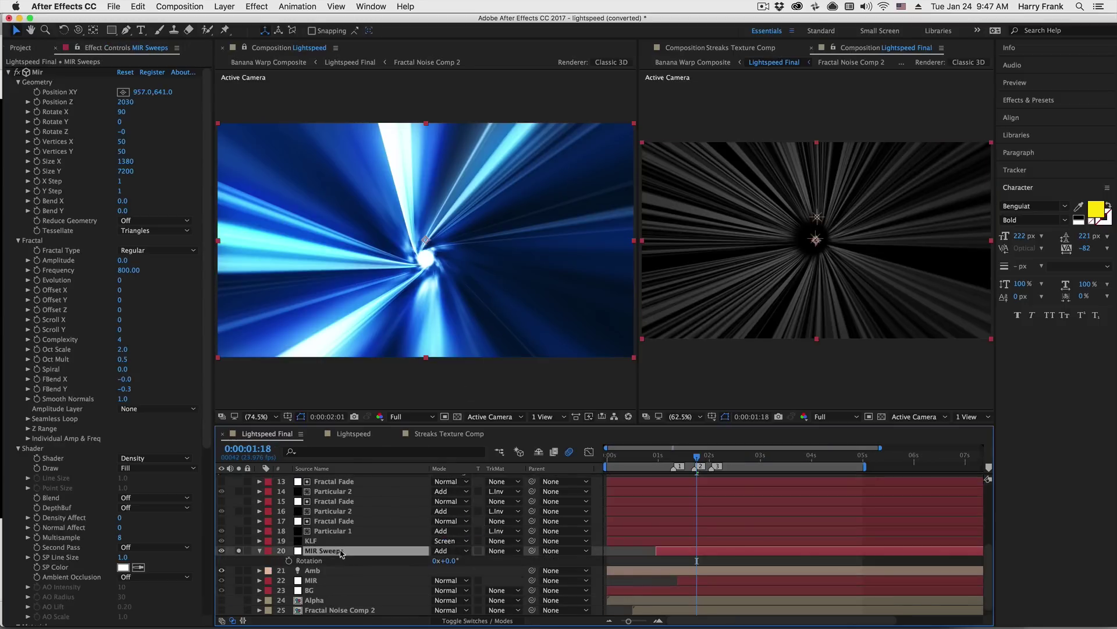
left_click(326, 580)
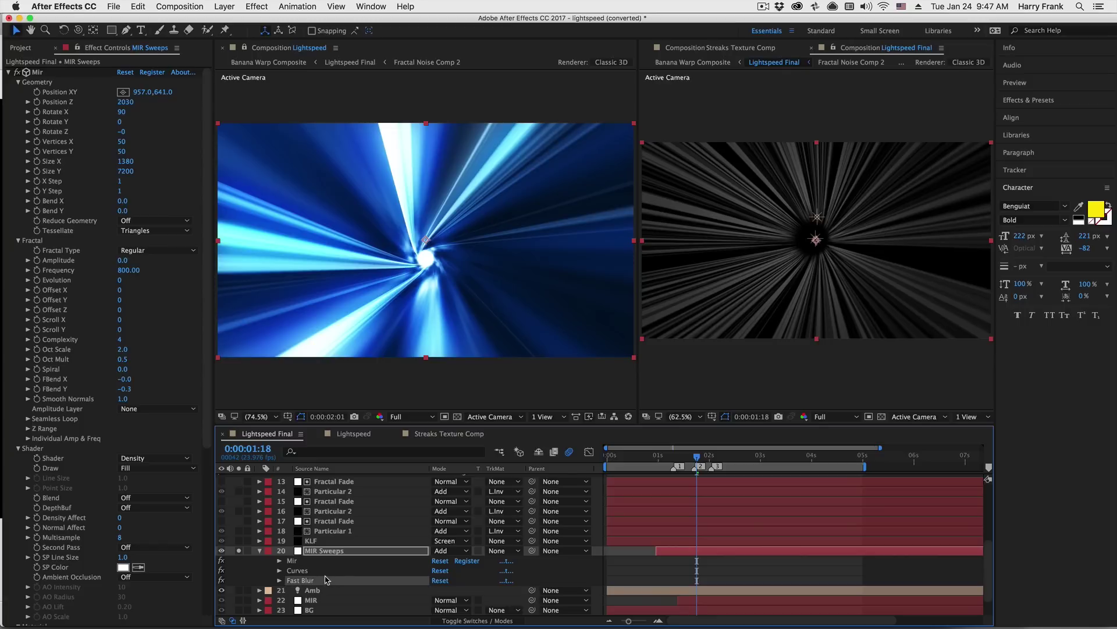
left_click(305, 571, "shift")
Apply Gaussian Blur to MIR Streaks 2 in the Lightspeed composition with a Blurriness of 5.5
left_click(358, 435)
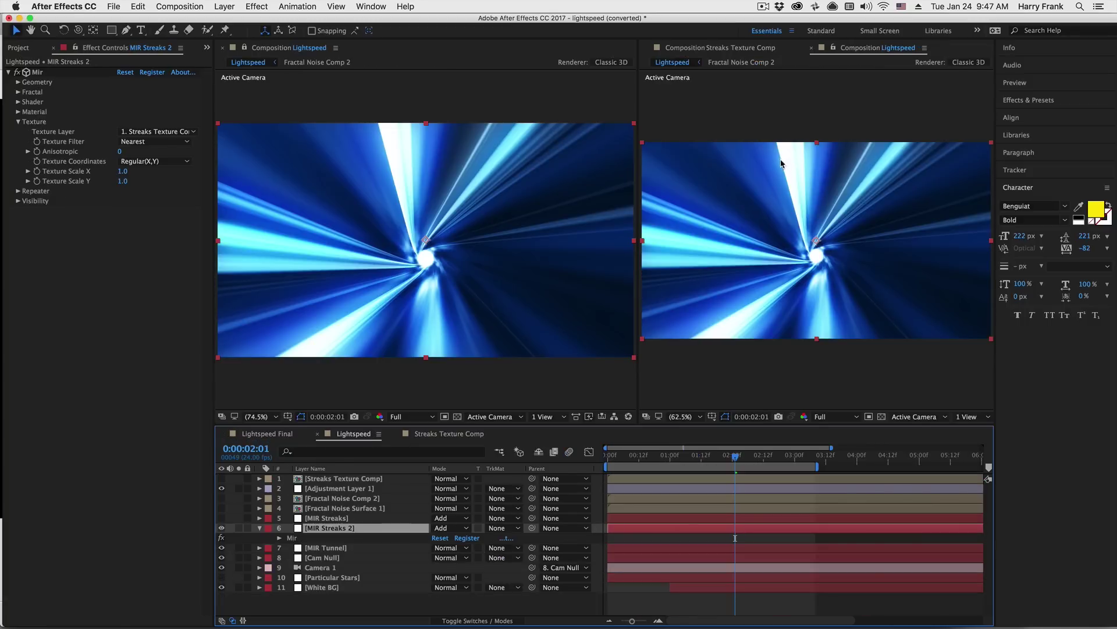
left_click(256, 7)
mouse_move(346, 86)
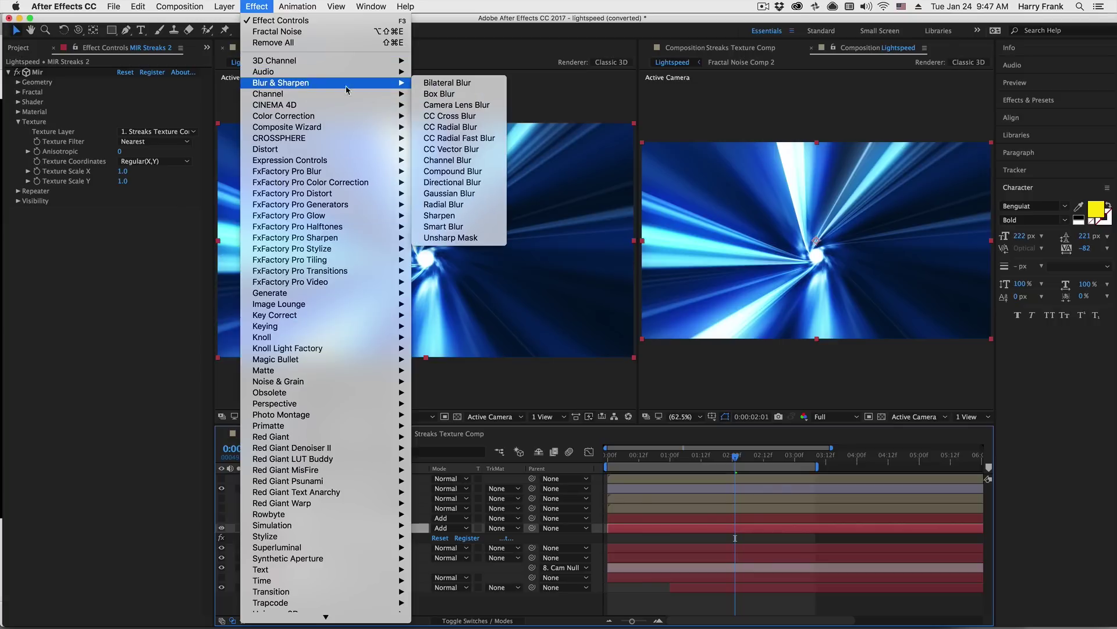
left_click(462, 193)
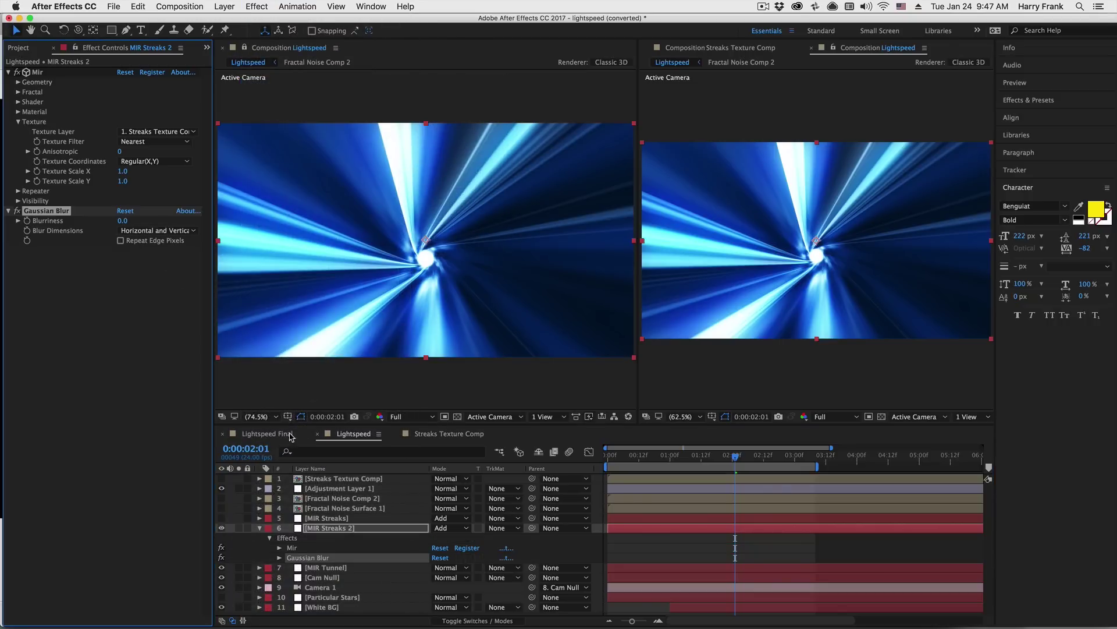
left_click(124, 221)
key("Return")
Add a Curves effect to MIR Streaks 2 and bend the RGB curve's midtones downward to darken the streaks
left_click(220, 7)
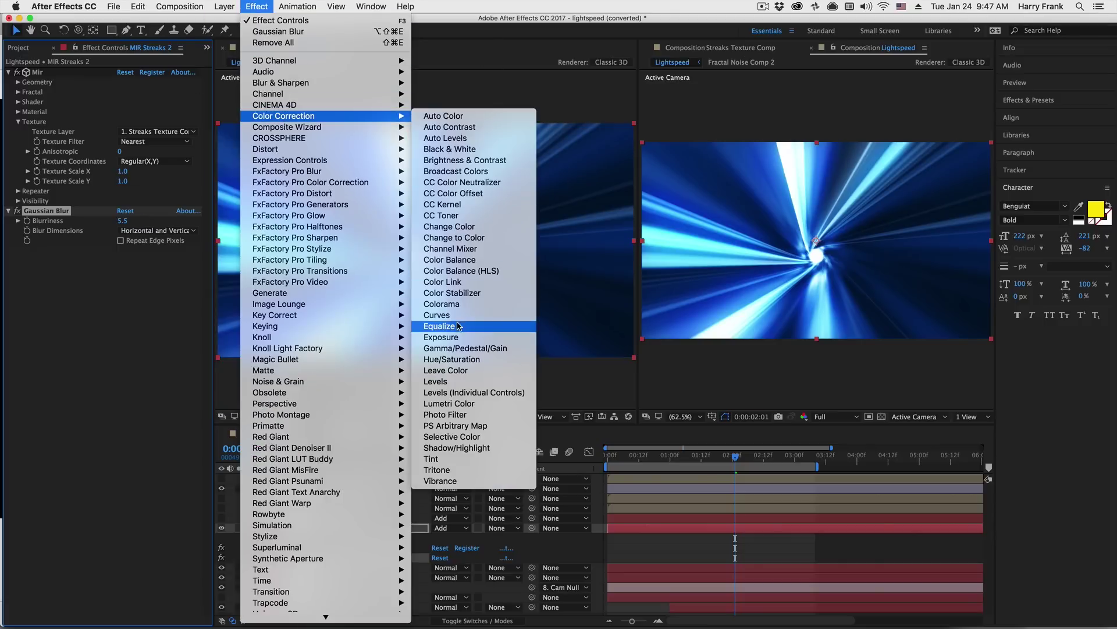
left_click(200, 291)
left_click_drag(81, 388, 107, 380)
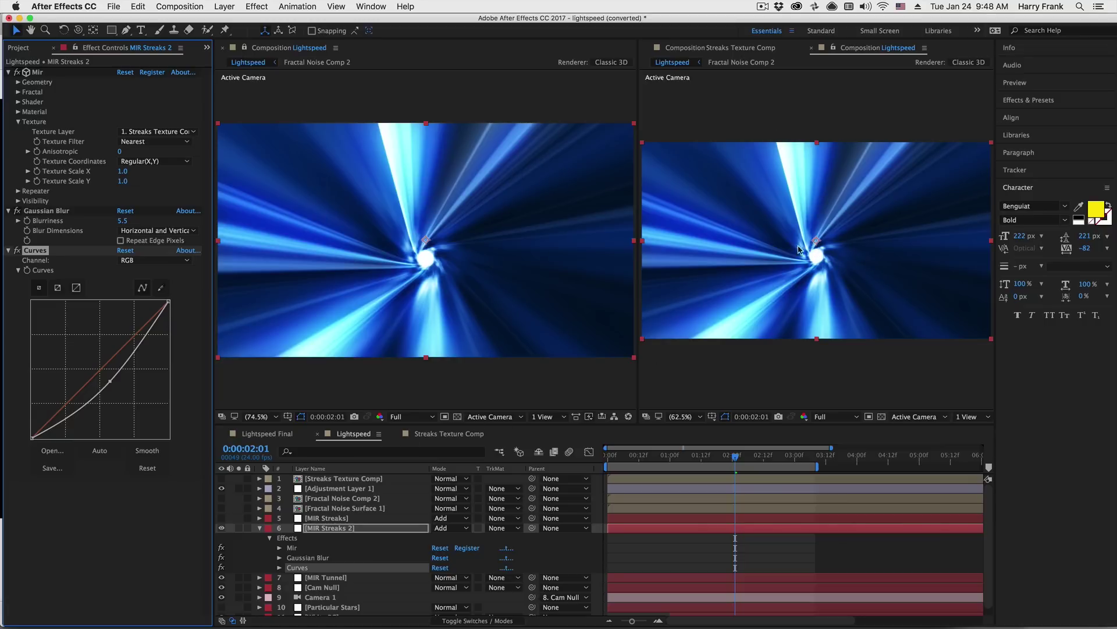
In Streaks Texture Comp, move all four Streaks Texture masks straight up until their lower edges sit slightly above the frame's middle
left_click(444, 442)
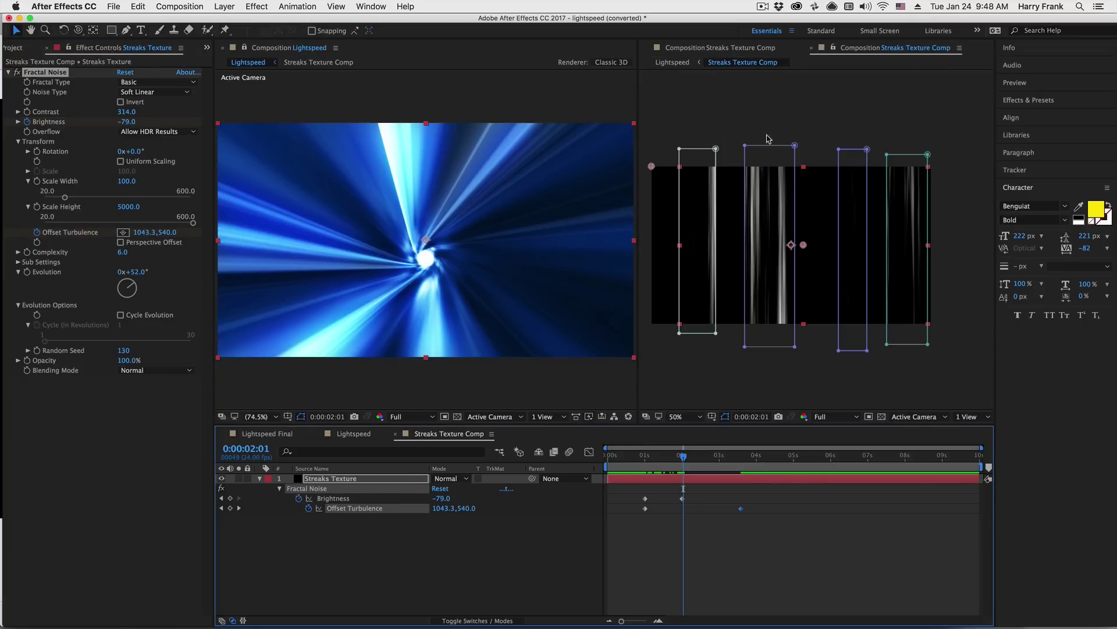
key("m")
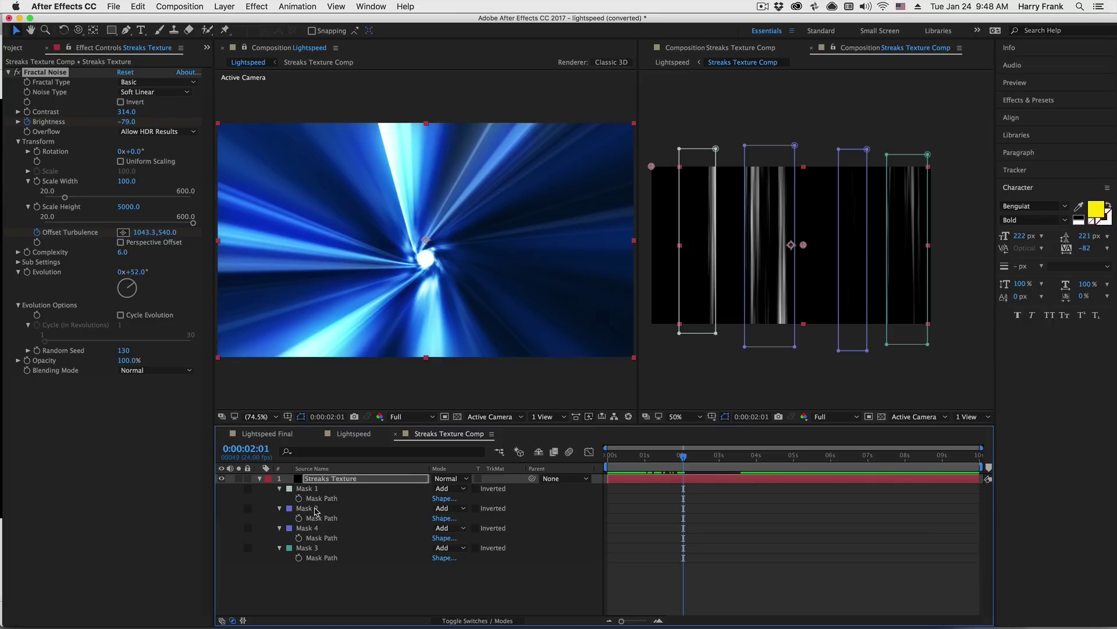
left_click(313, 491)
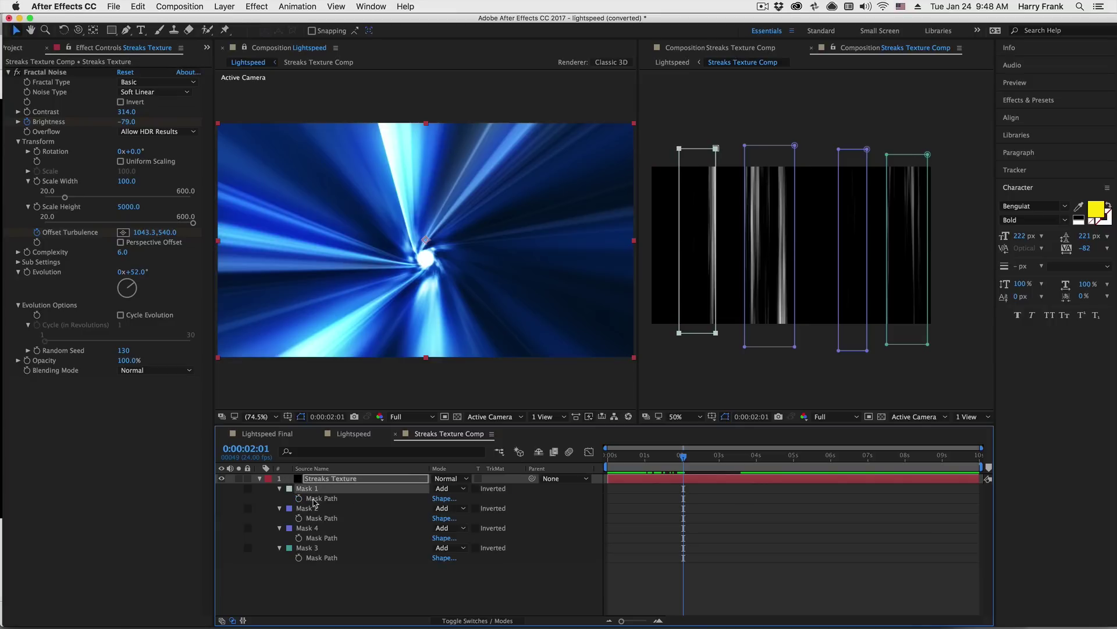
left_click(317, 548, "shift")
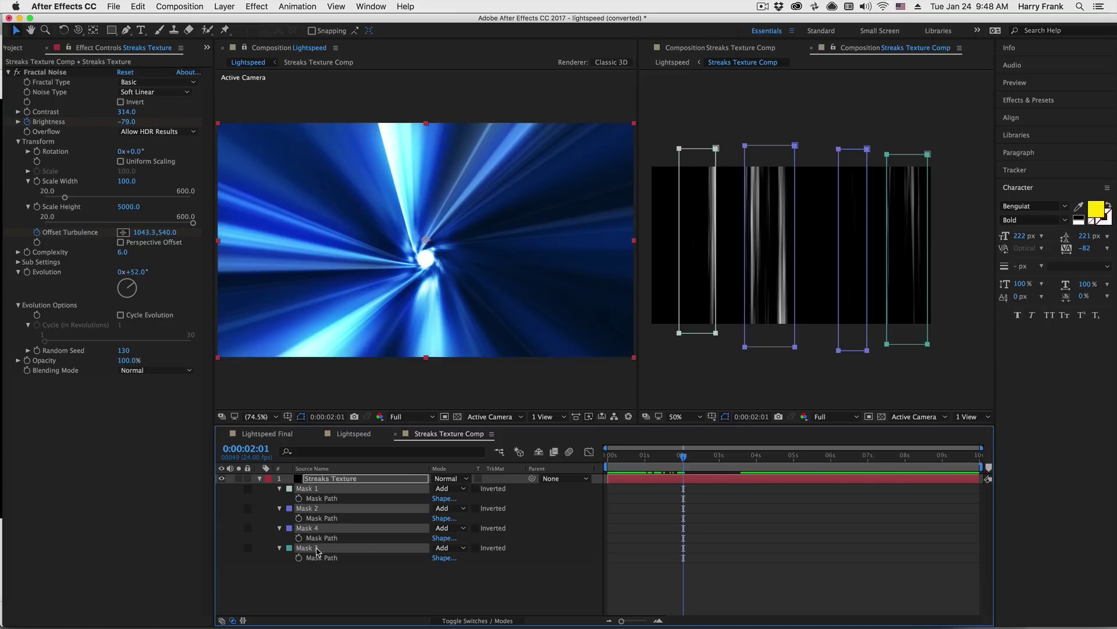
double_click(713, 149)
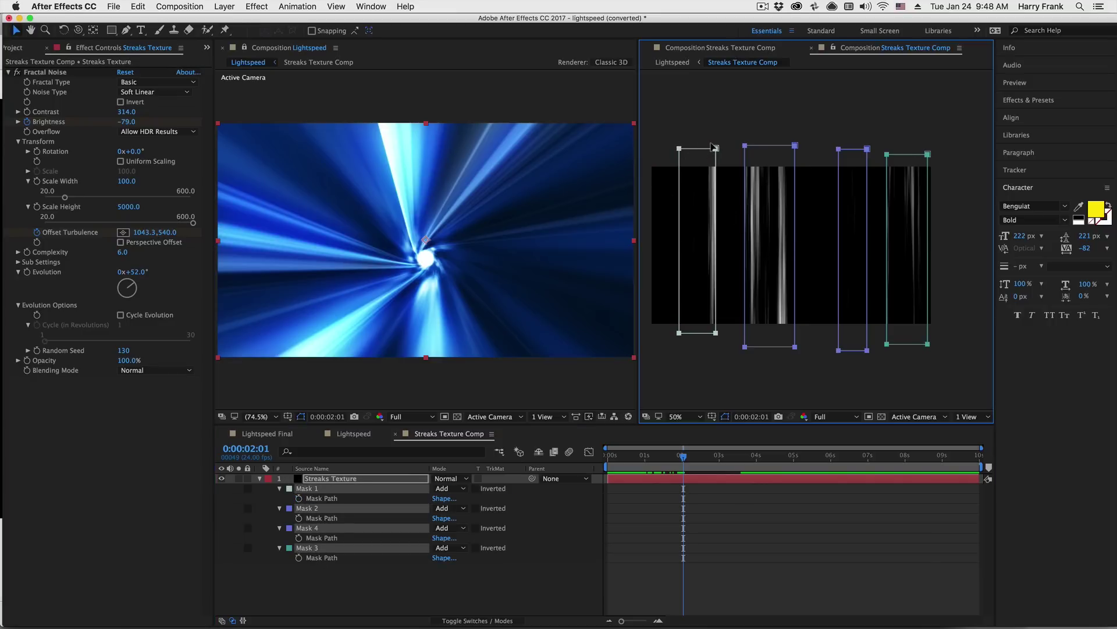
left_click_drag(811, 183, 824, 130)
key("shift+Up")
key("shift+Up")
key("shift+Up")
key("shift+Up")
key("shift+Up")
key("shift+Up")
key("shift+Up")
key("shift+Up")
key("shift+Up")
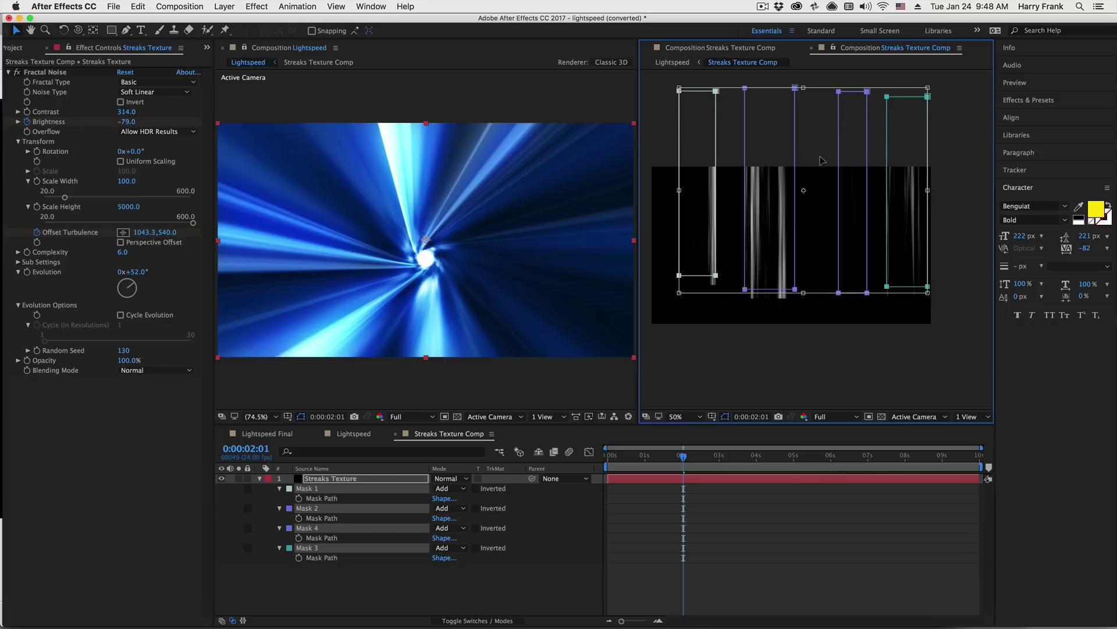
key("shift+Up")
key("shift+Up")
key("shift+Up")
key("shift+Up")
key("shift+Up")
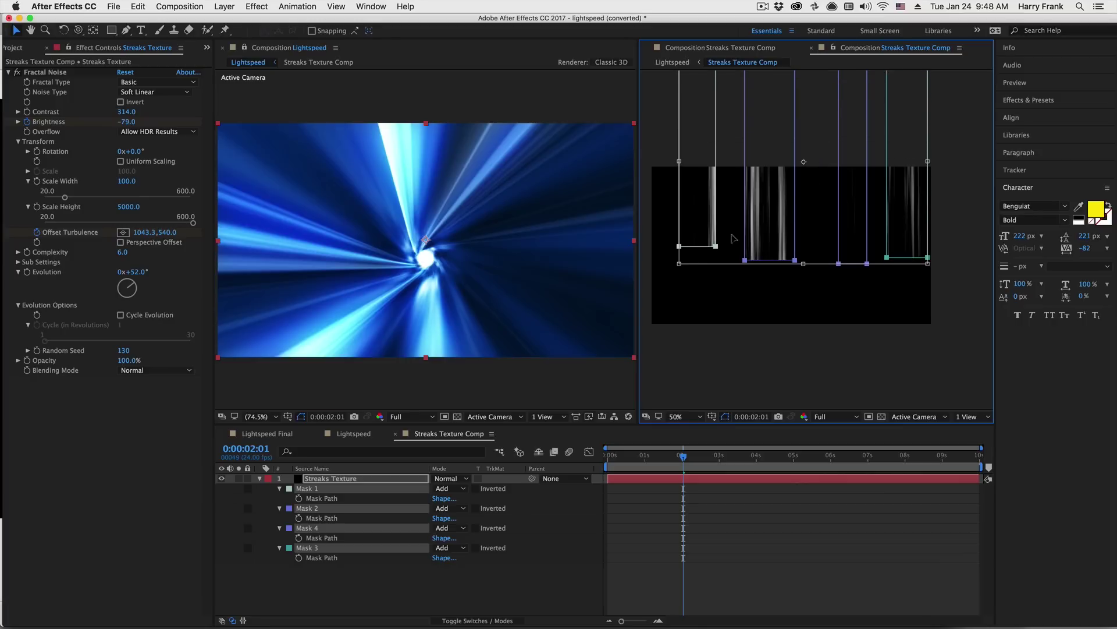
key("shift+Up")
key("shift+Up")
key("shift+Up")
key("shift+Up")
key("shift+Up")
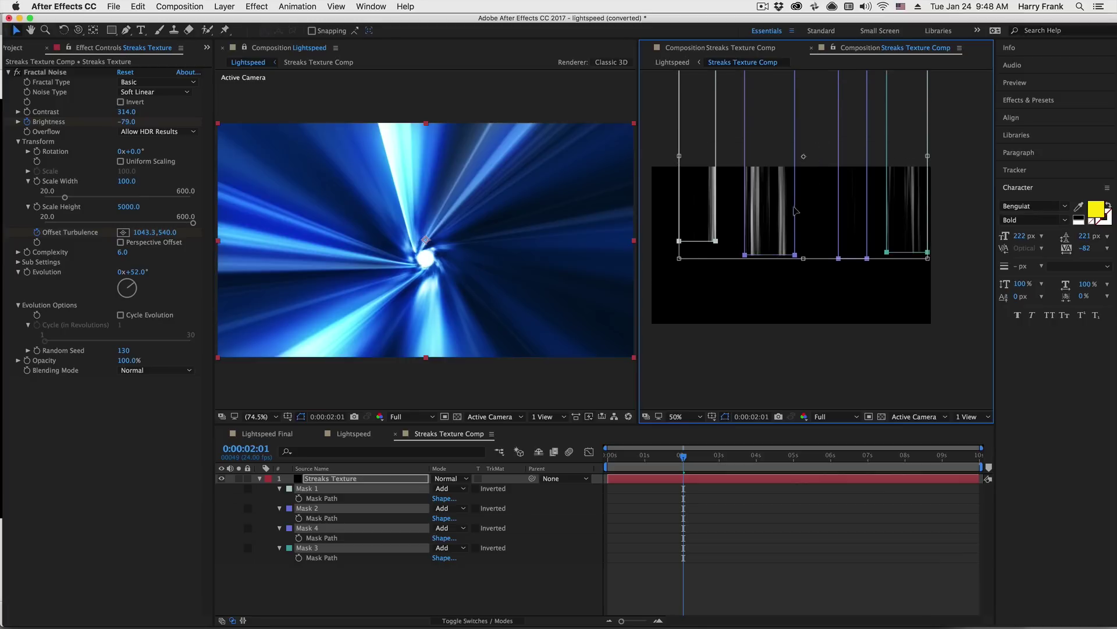
key("shift+Up")
key("shift+Up")
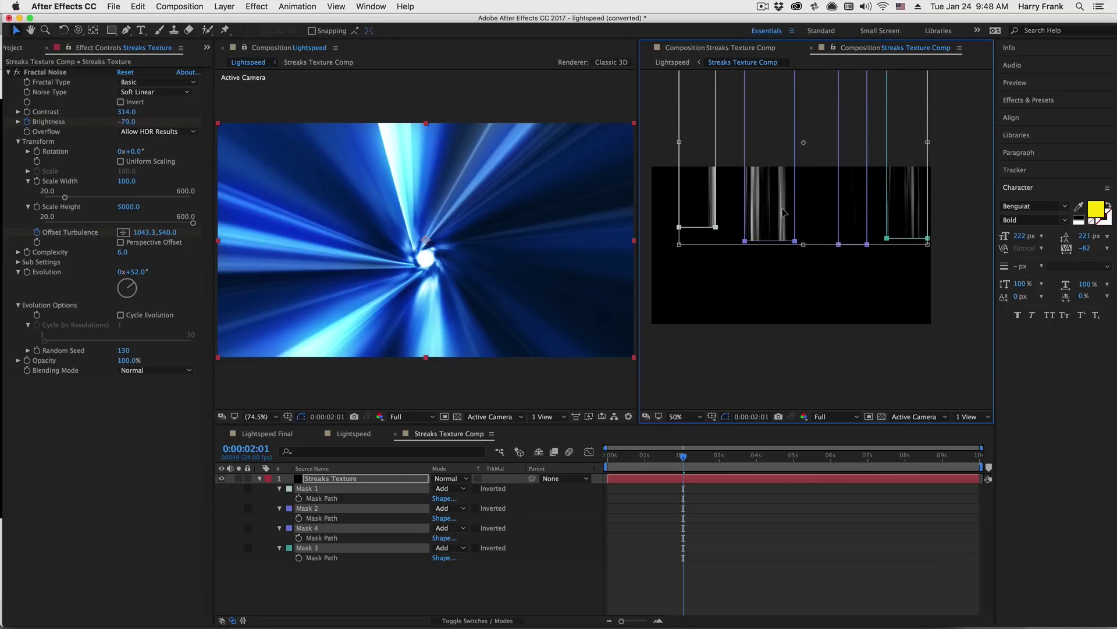
key("shift+Up")
key("shift+Up")
key("shift+Up")
key("shift+Up")
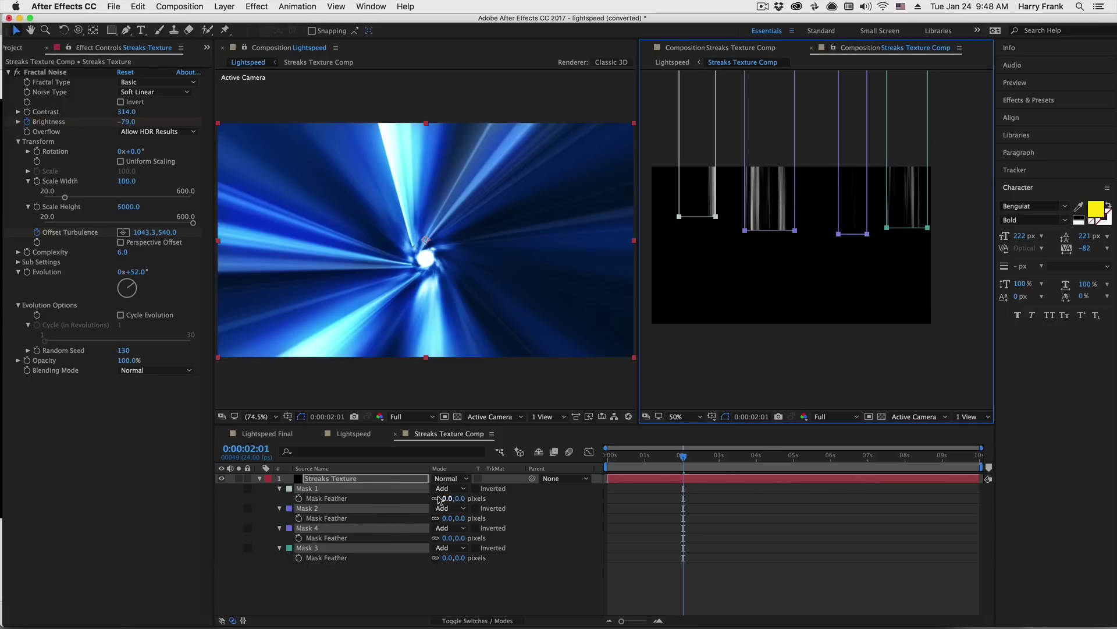
Unlink the Mask Feather dimensions of all four masks, set the vertical feather to 199 pixels, and deselect the layer
left_click(436, 498)
left_click(436, 519)
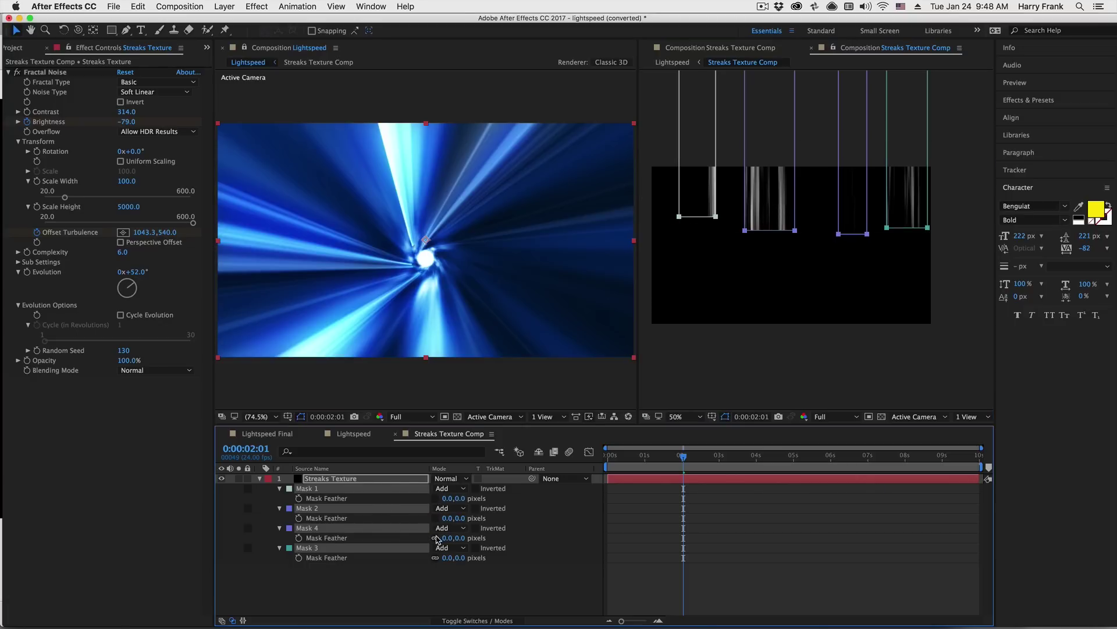
left_click(435, 558)
left_click_drag(465, 498, 480, 500)
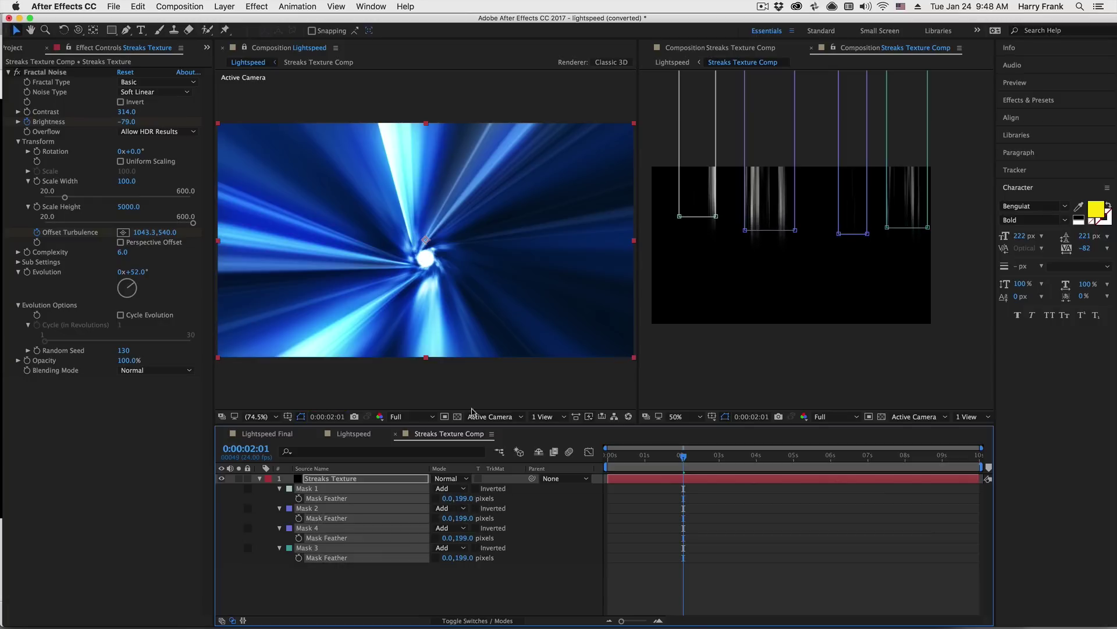
left_click(691, 177)
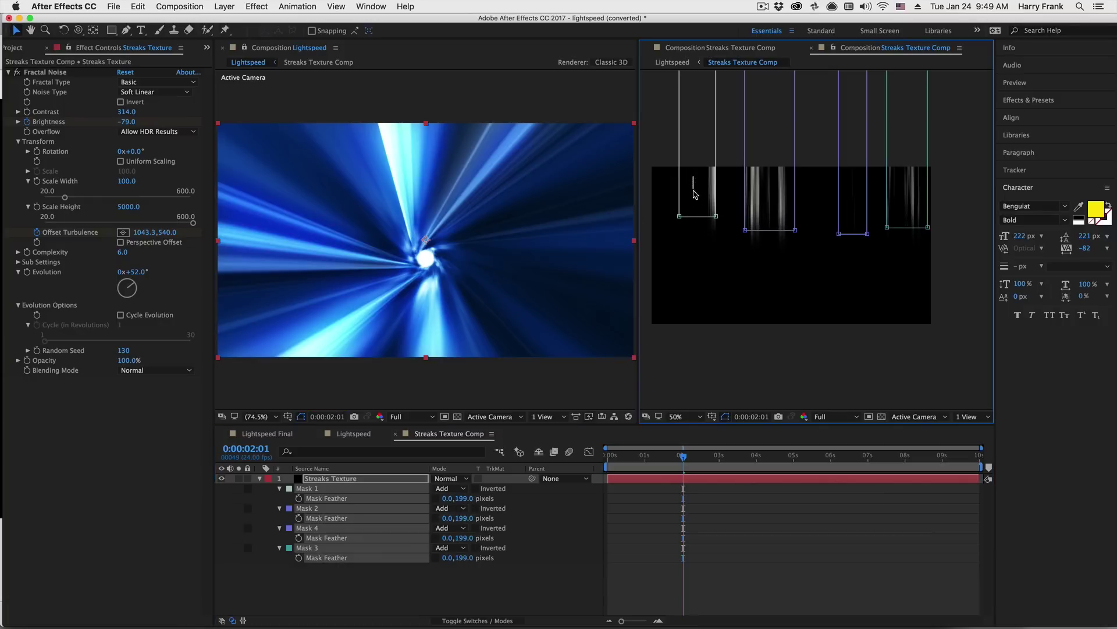
left_click(694, 194)
left_click(377, 579)
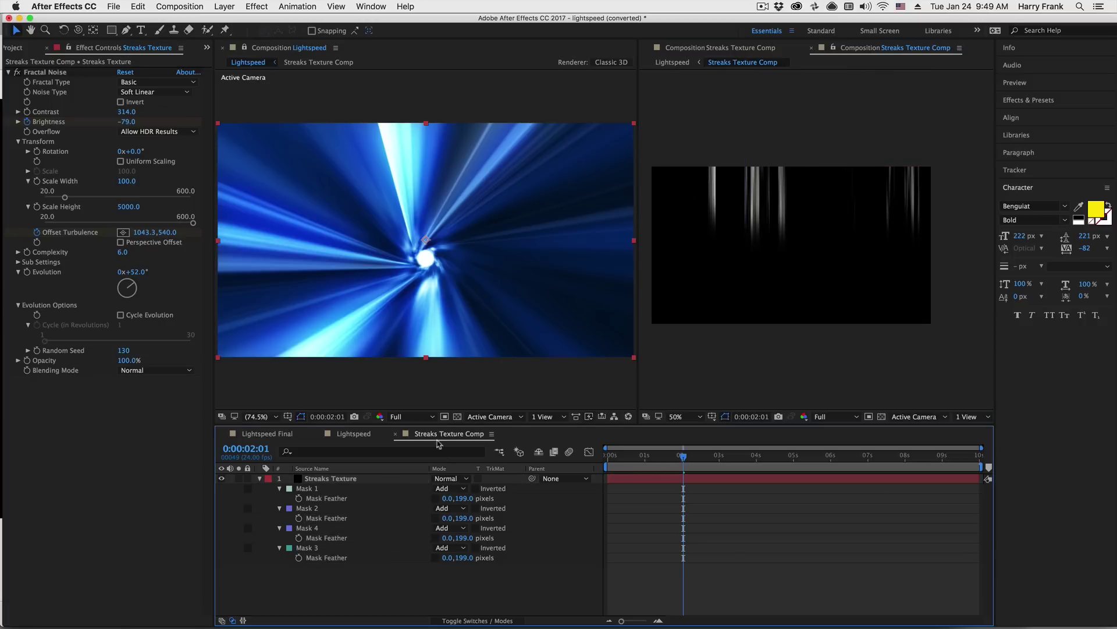
Copy the first Brightness keyframe of Streaks Texture, value -170, to 0:00:04:07 so the streaks fade out
left_click_drag(633, 458, 643, 458)
key("space")
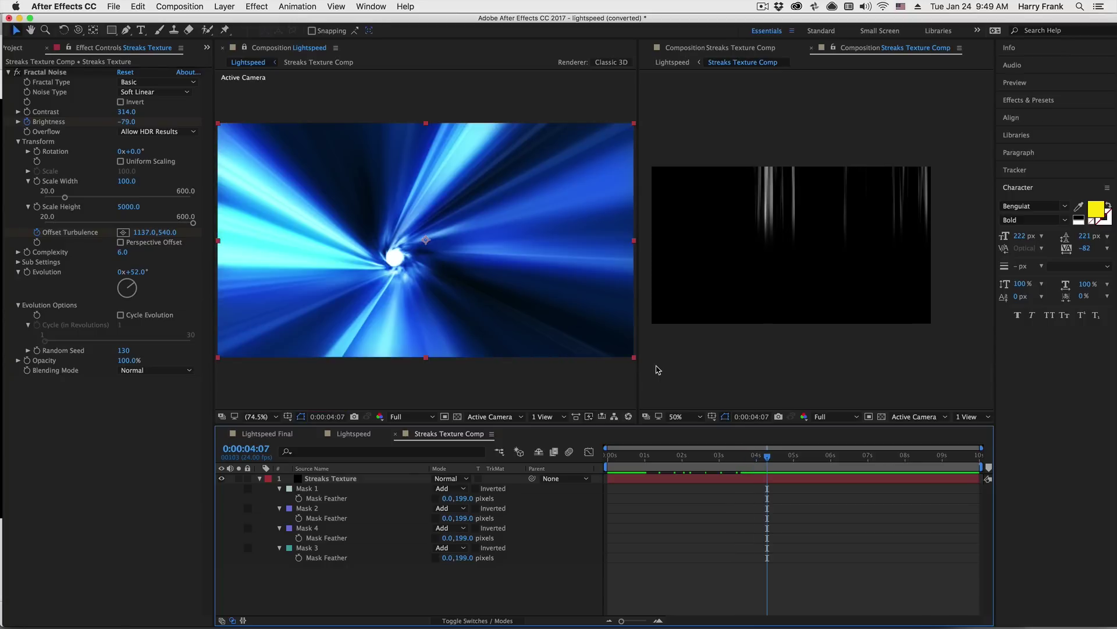
left_click(311, 480)
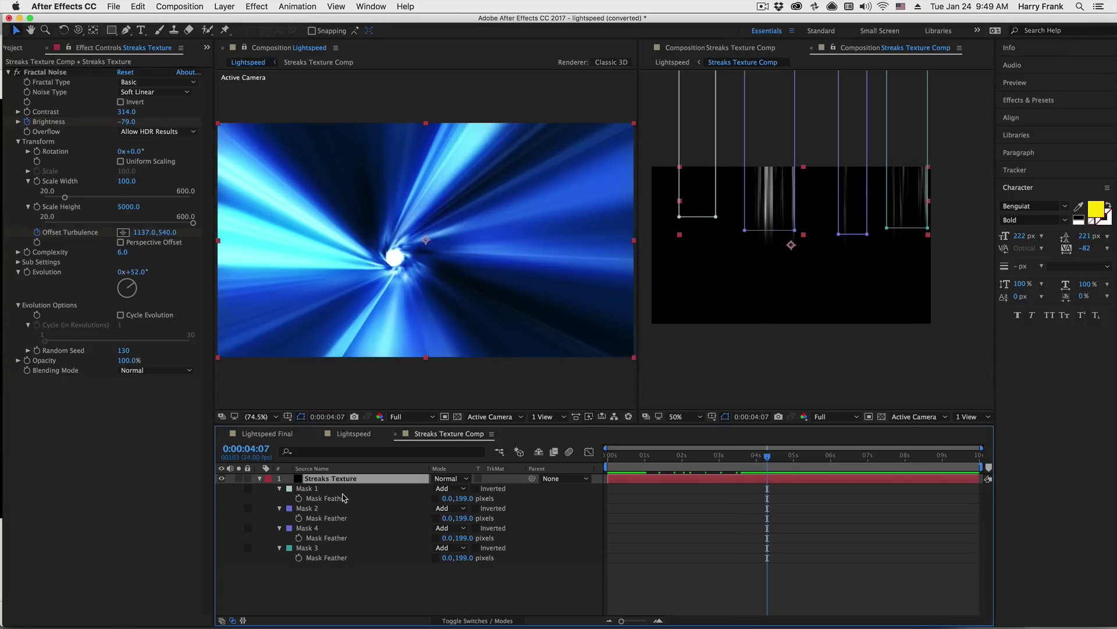
key("u")
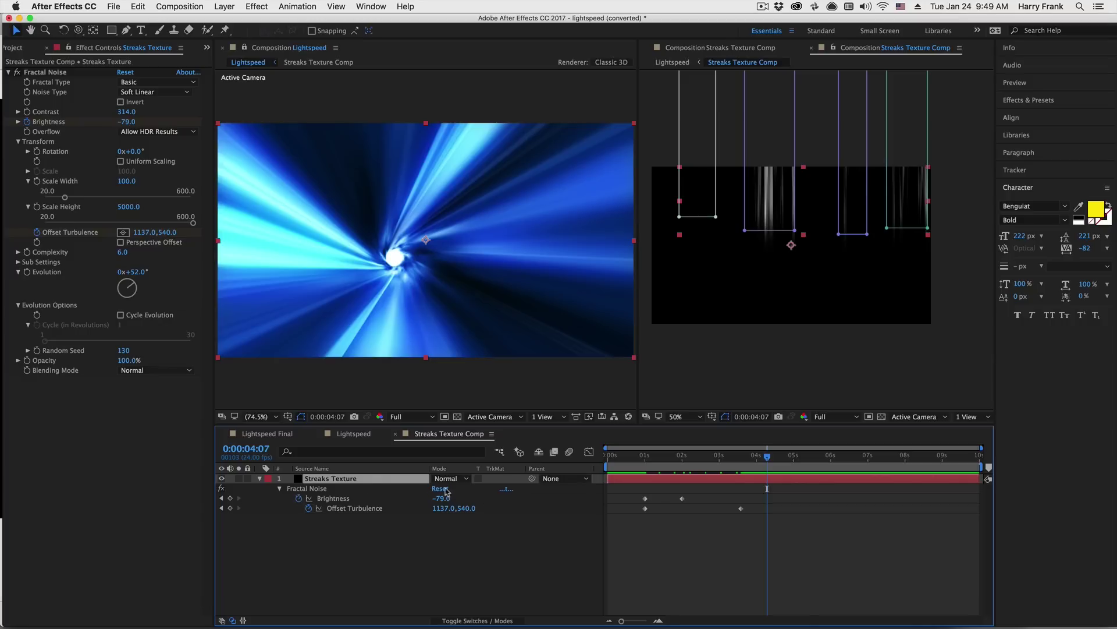
left_click(645, 499)
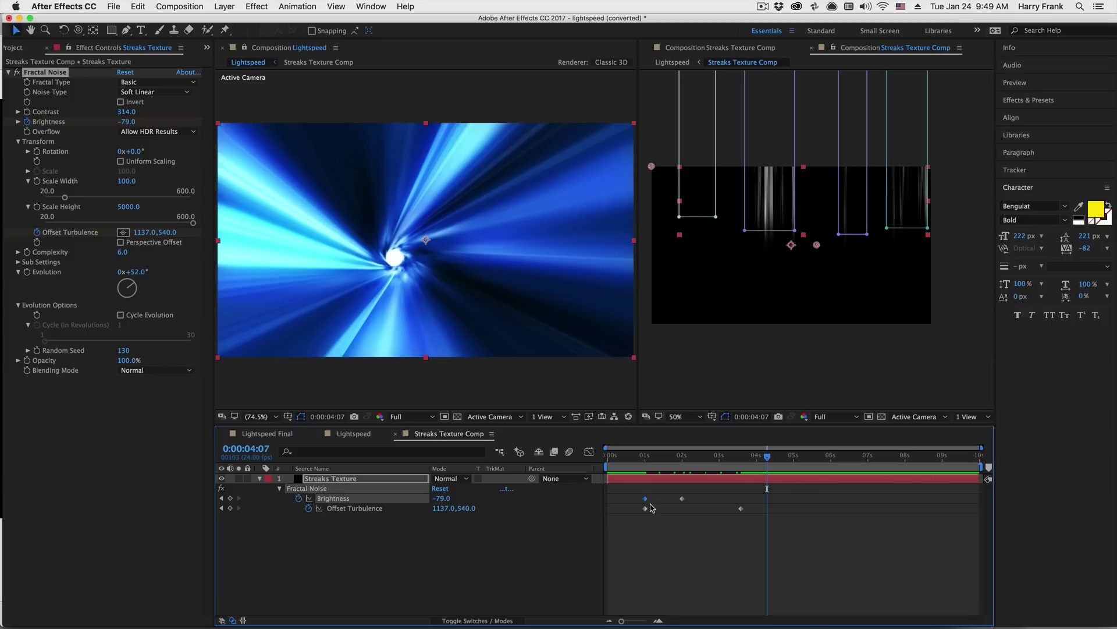
Preview Streaks Texture Comp from about one second to examine how the streaks fade in, drift sideways and fade out
left_click_drag(640, 466, 678, 468)
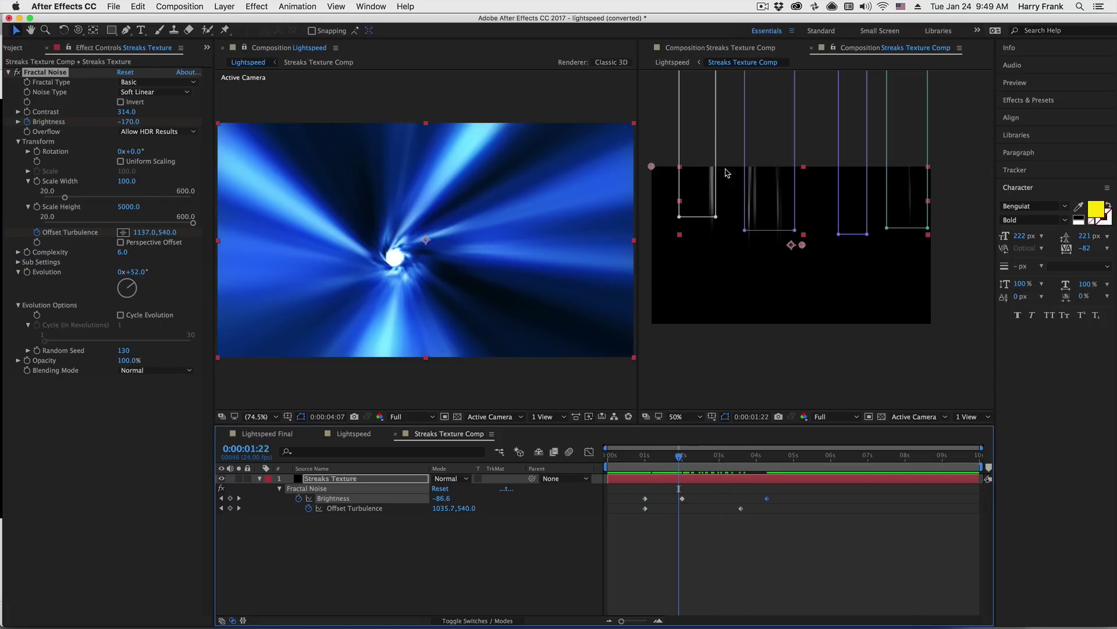
mouse_move(654, 474)
left_mouse_down()
mouse_move(723, 480)
mouse_move(644, 475)
mouse_move(658, 460)
mouse_move(642, 464)
mouse_move(690, 464)
mouse_move(640, 454)
mouse_move(744, 498)
left_mouse_up()
left_click(644, 464)
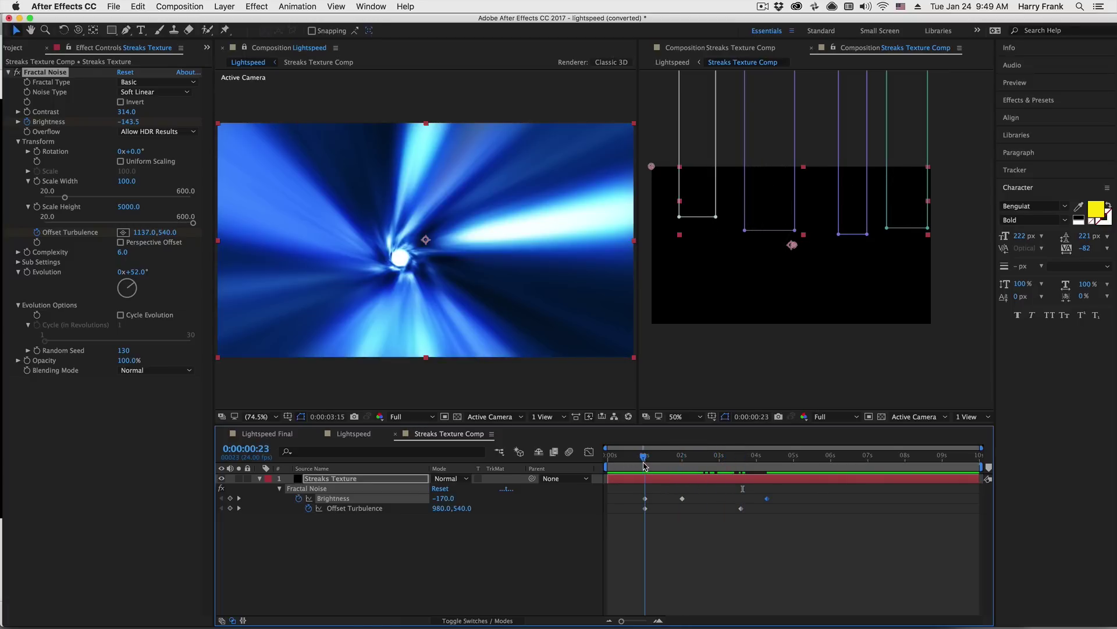
mouse_move(644, 464)
left_mouse_down()
mouse_move(743, 475)
mouse_move(643, 474)
mouse_move(749, 475)
mouse_move(643, 463)
mouse_move(680, 465)
left_mouse_up()
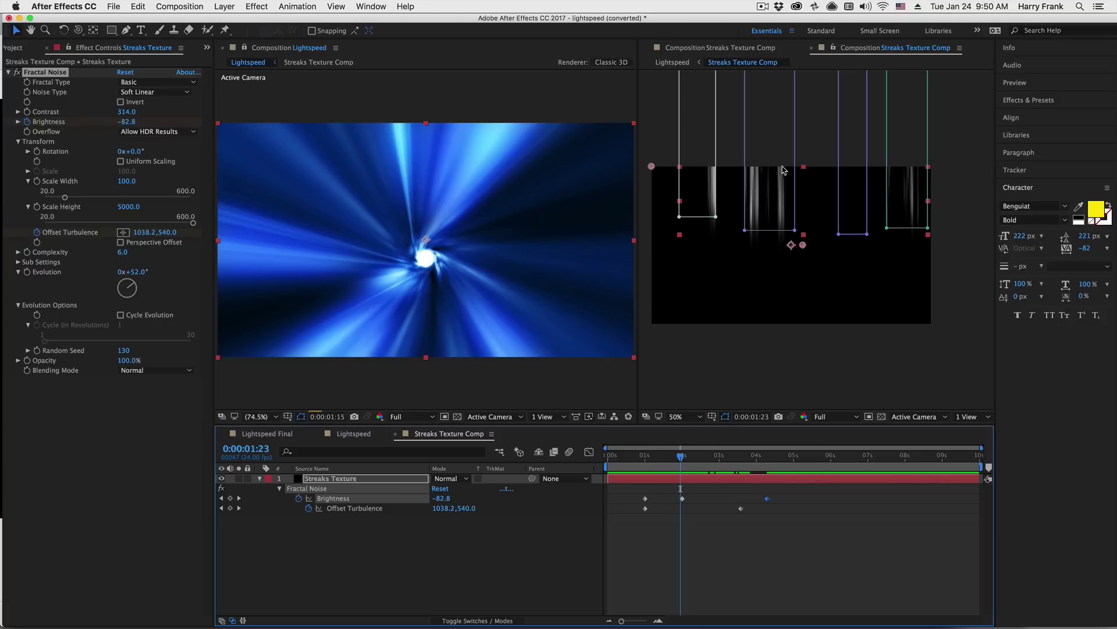
left_click(642, 457)
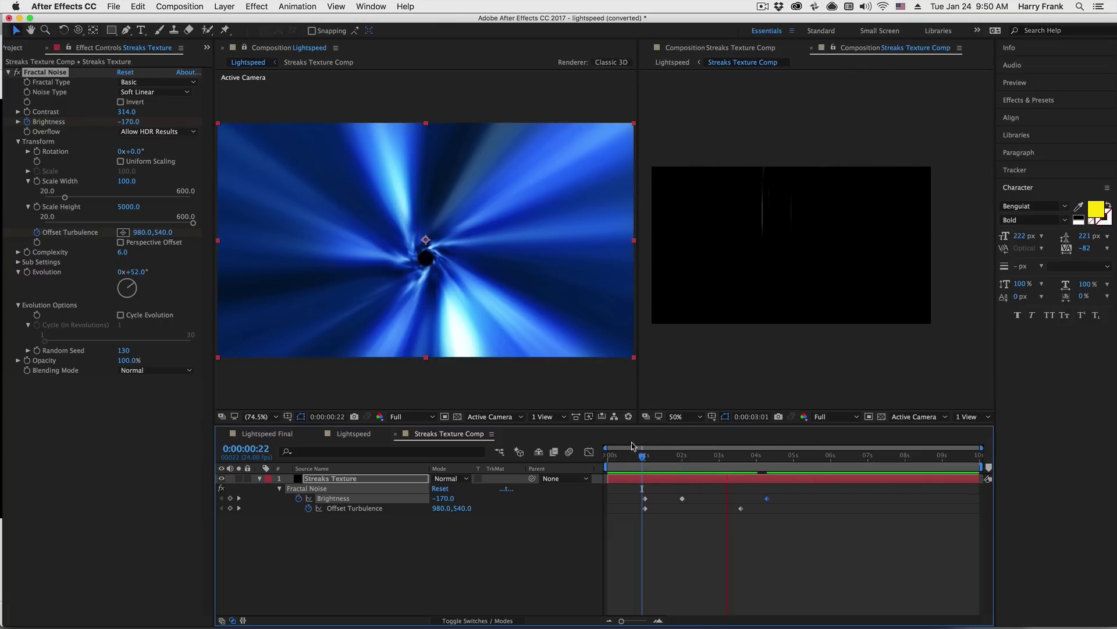
key("space")
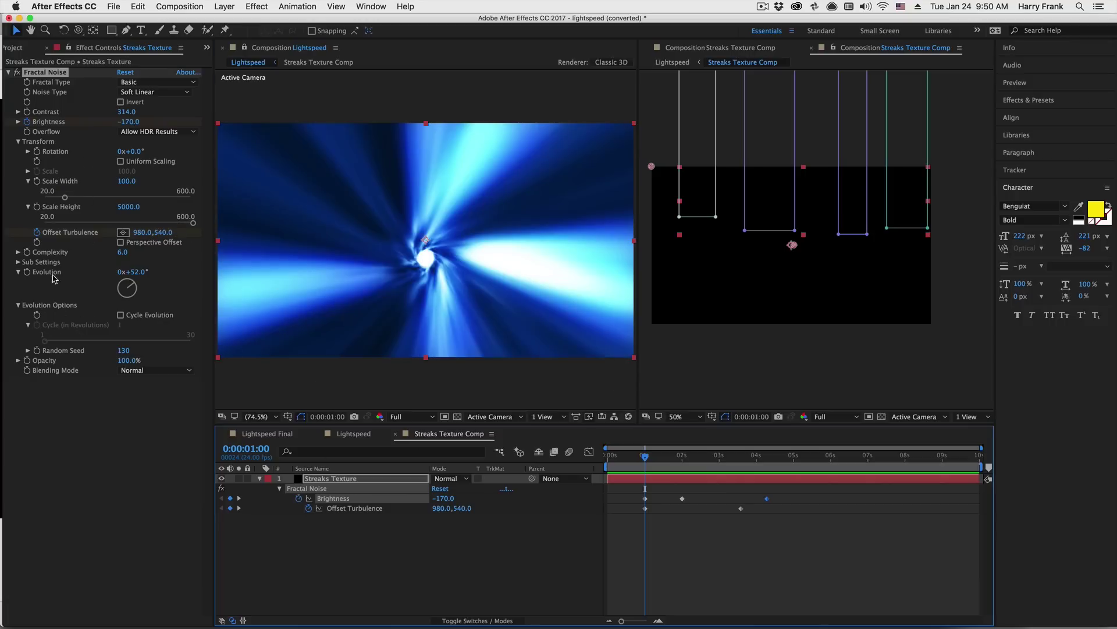
Add the expression time * 90 to the Evolution property of the Fractal Noise on Streaks Texture
left_click(27, 272, "alt")
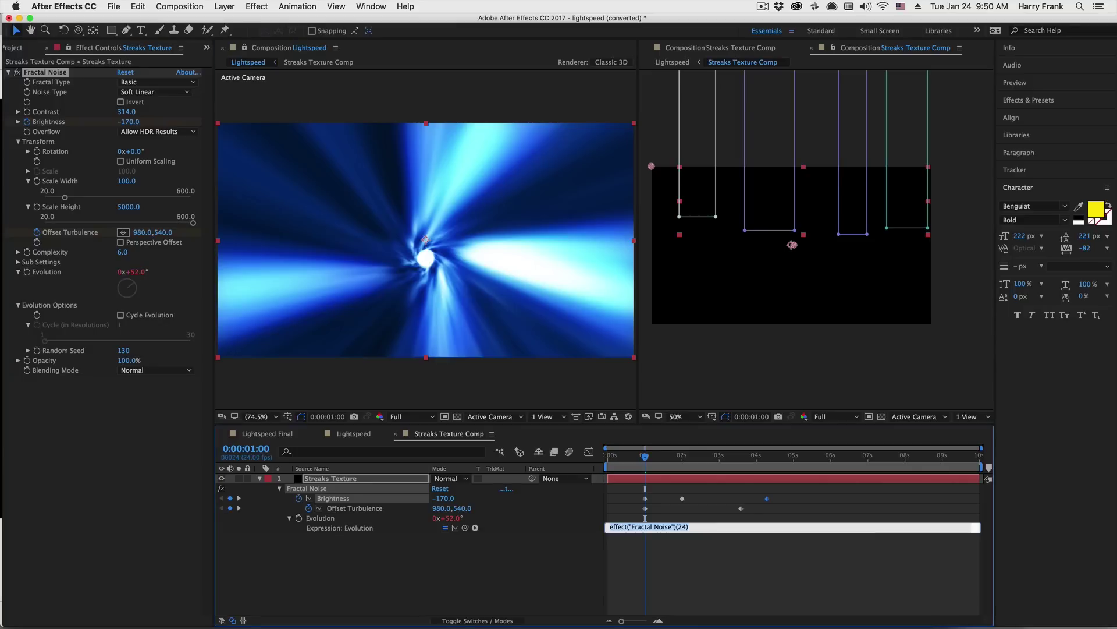
type("time * 90")
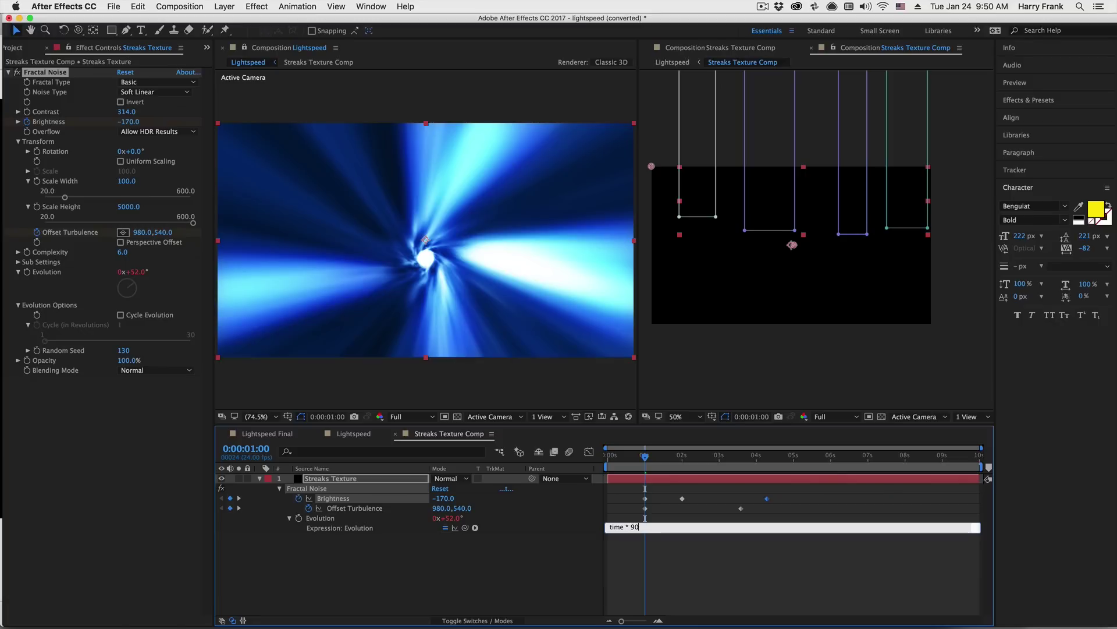
key("KP_Enter")
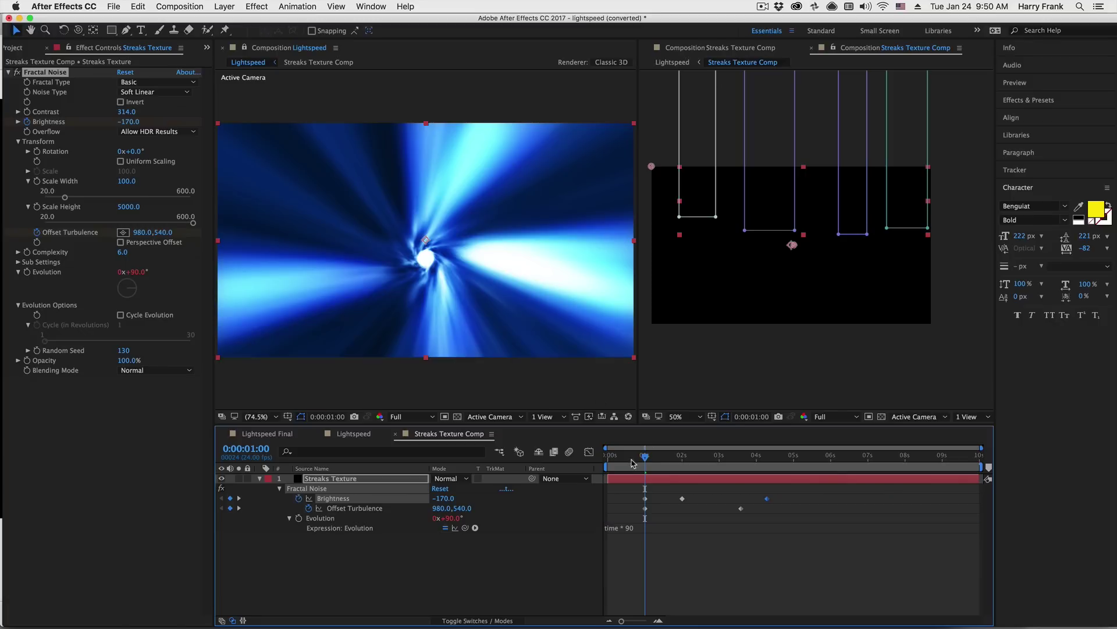
Preview the evolving streaks in Streaks Texture Comp and in the Lightspeed composition
left_click_drag(633, 463, 638, 462)
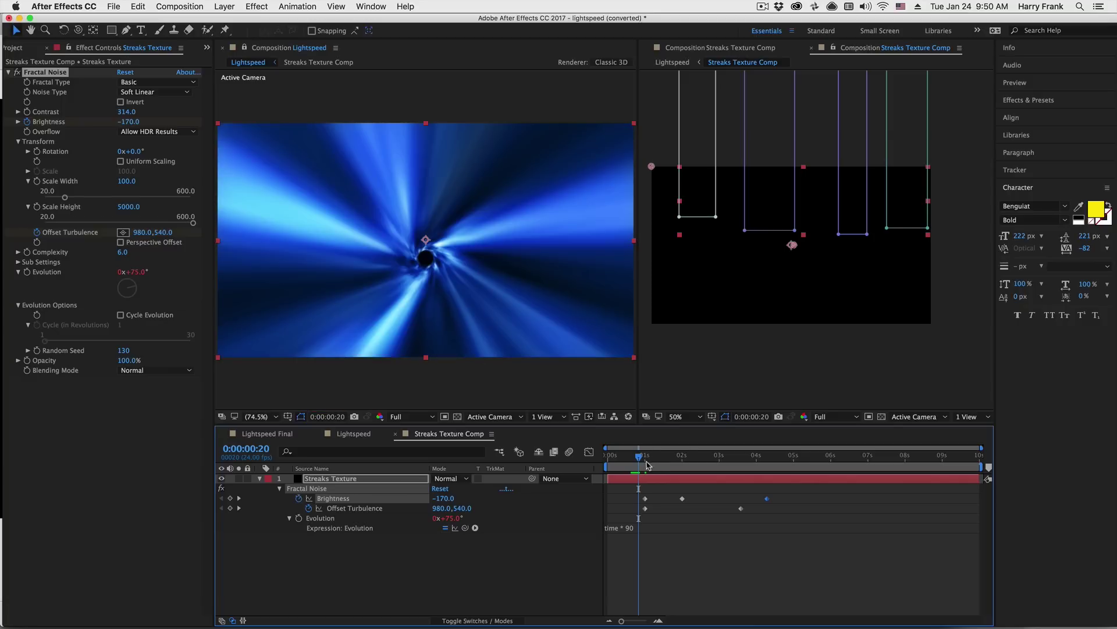
key("space")
left_click(522, 391)
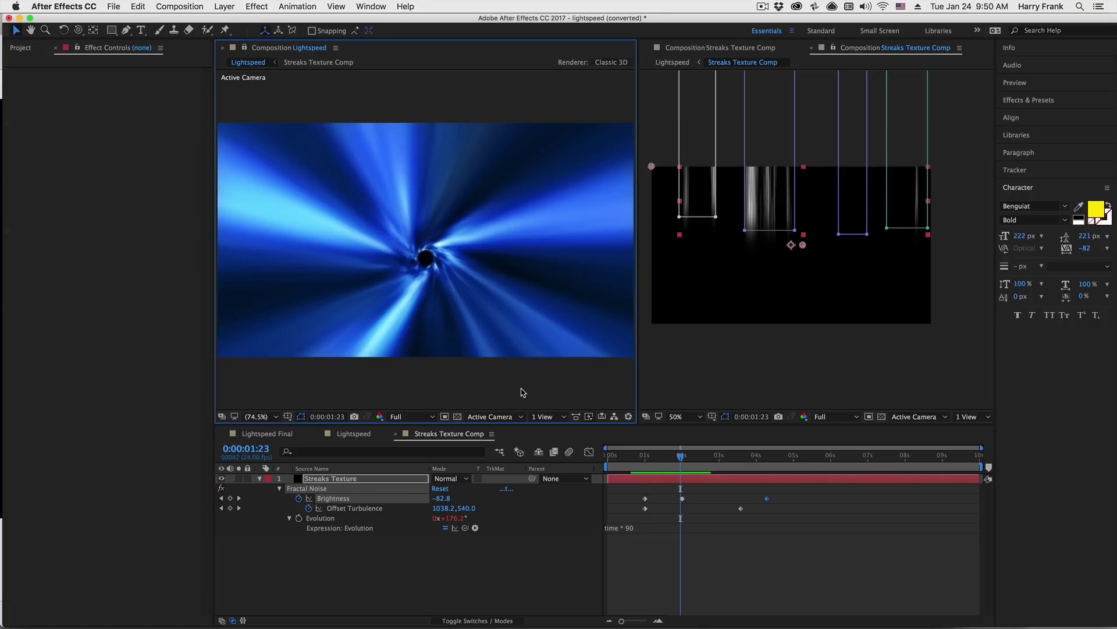
key("space")
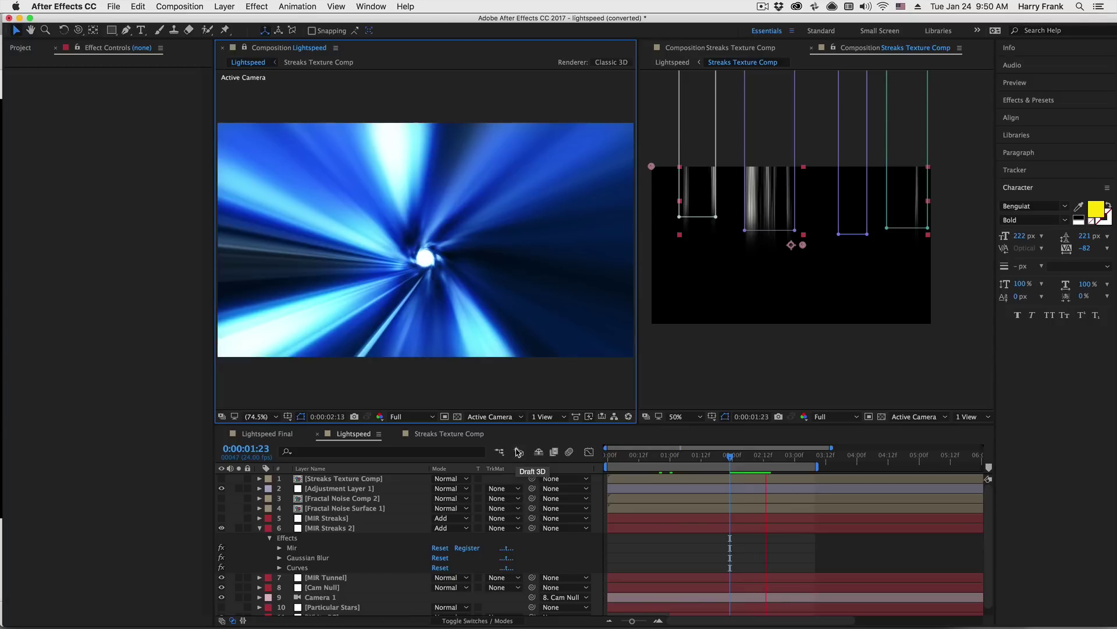
key("space")
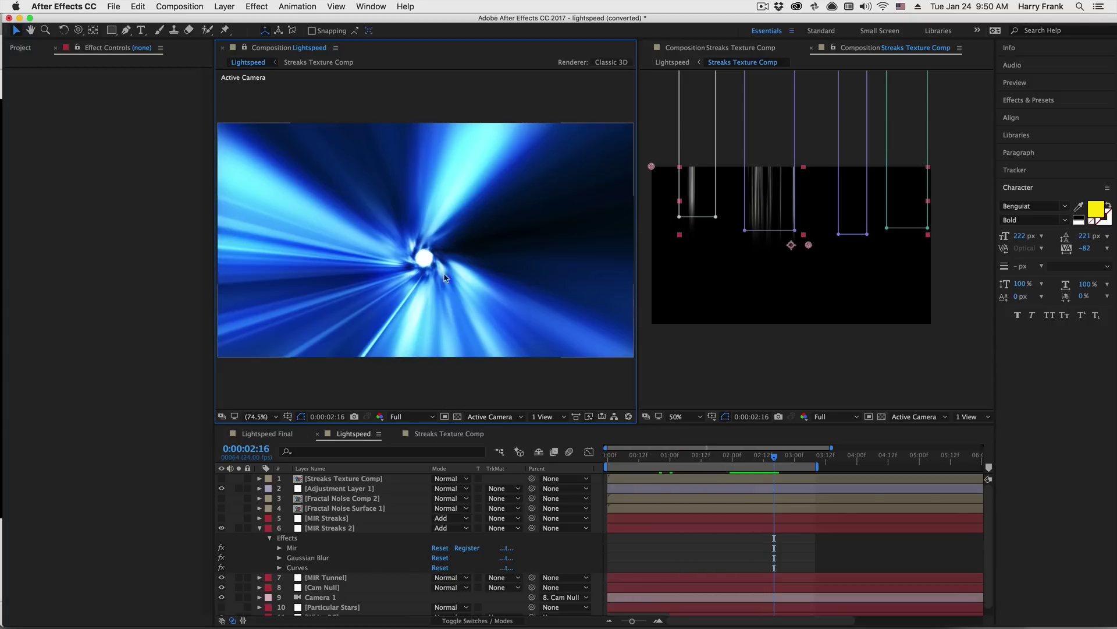
In Streaks Texture Comp, set Mask Path keyframes at 0:00:02:00 for all four Streaks Texture masks
left_click(730, 257)
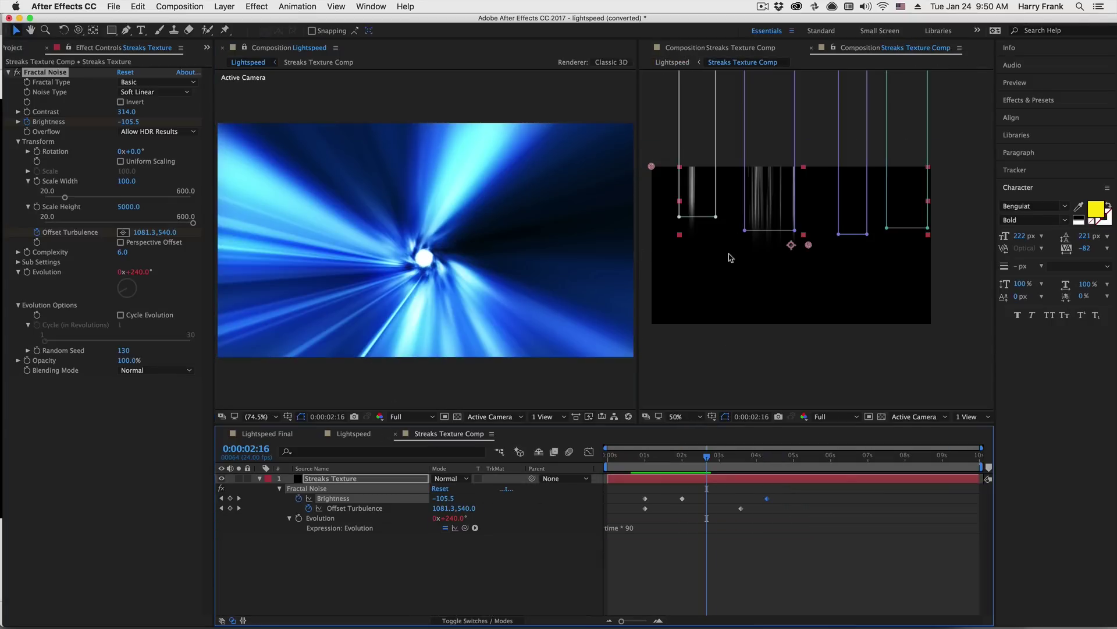
left_click_drag(644, 462, 674, 469)
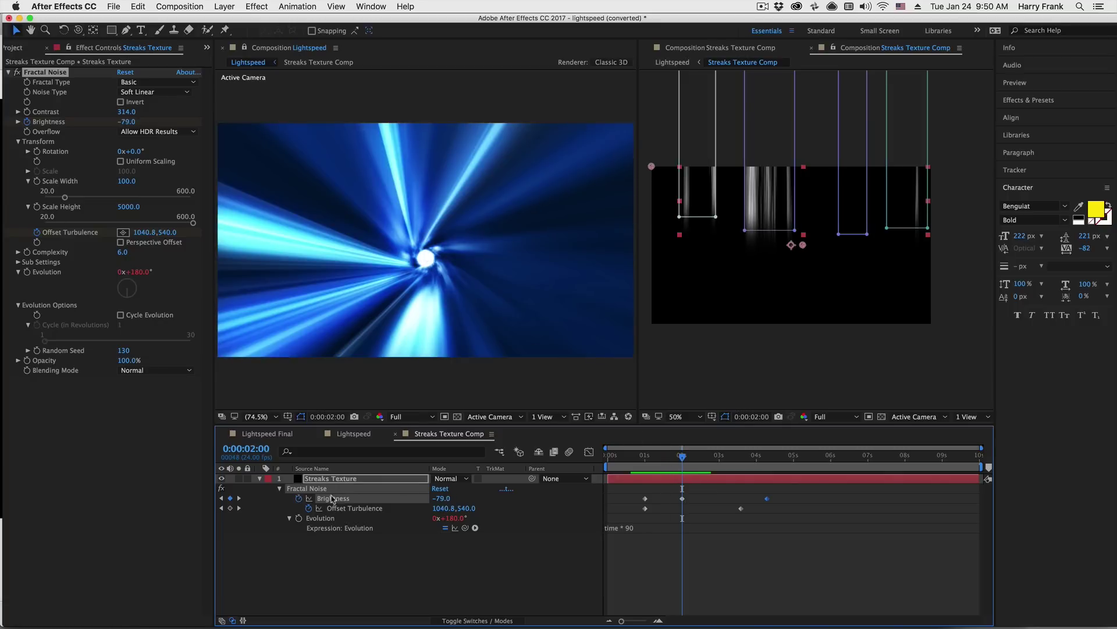
key("m")
left_click(298, 498)
left_click(298, 518)
left_click(299, 538)
left_click(299, 557)
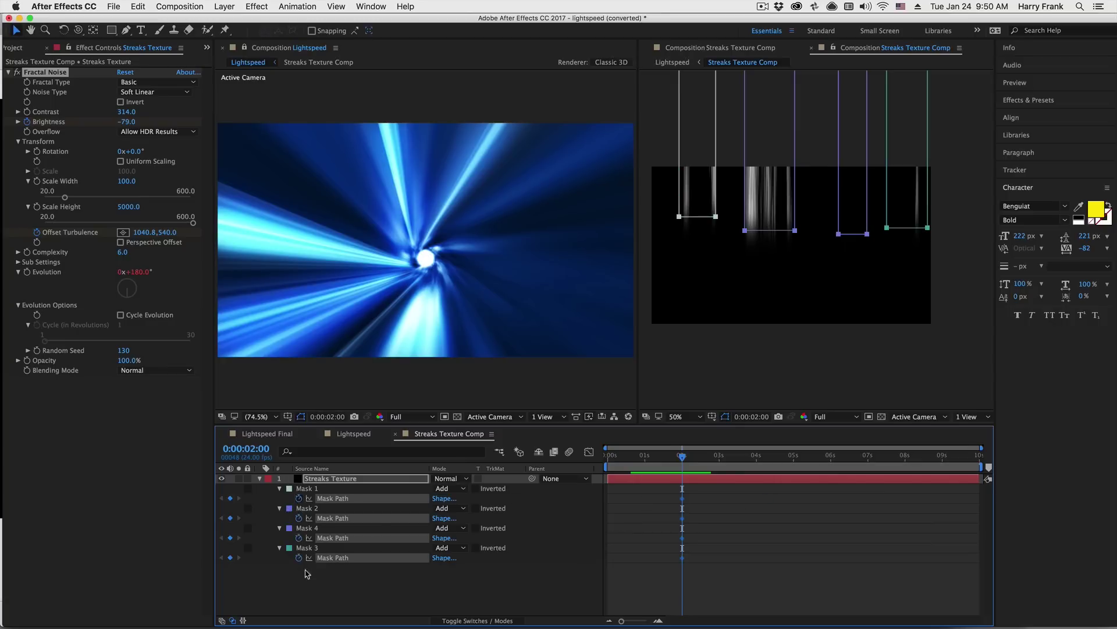
At 0:00:00:21, move all four Streaks Texture masks straight up until their lower edges sit above the top of the frame
left_click(640, 456)
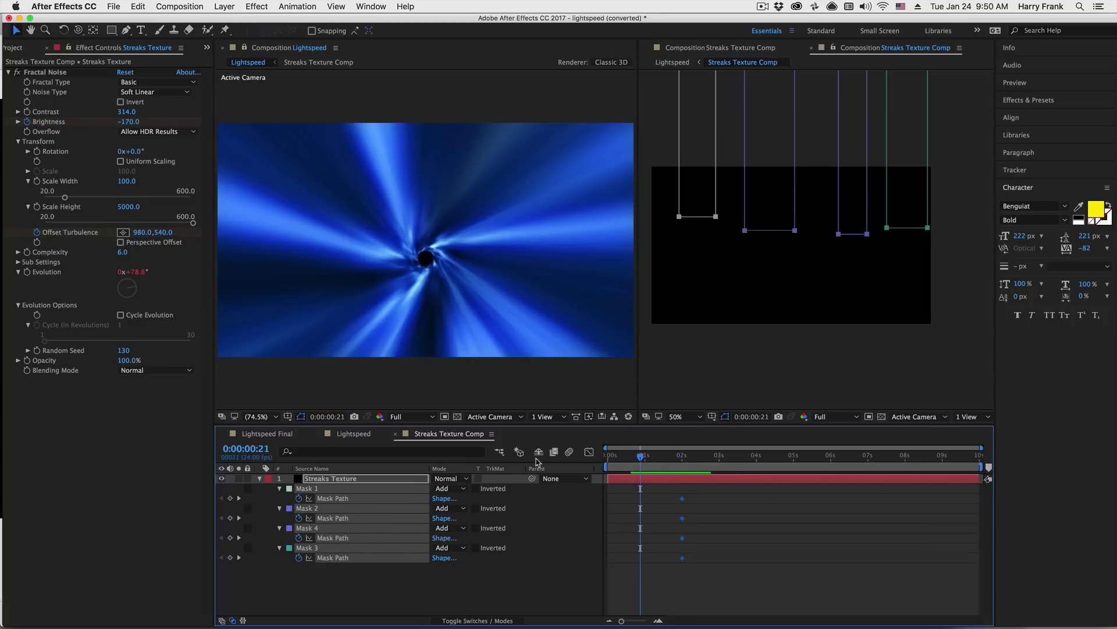
double_click(743, 230)
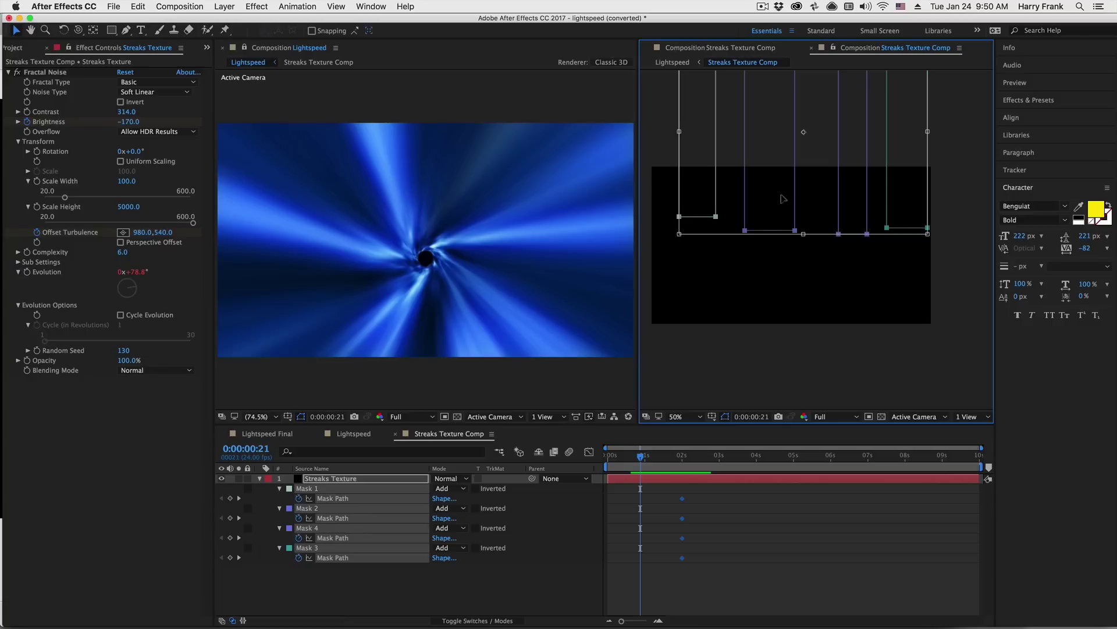
key("shift+Up")
key("shift+Up")
key("shift+Up")
key("shift+Up")
key("shift+Up")
key("shift+Up")
key("shift+Up")
key("shift+Up")
key("shift+Up")
key("shift+Up")
key("shift+Up")
key("shift+Up")
key("shift+Up")
key("shift+Up")
key("shift+Up")
key("shift+Up")
key("shift+Up")
key("shift+Up")
key("shift+Up")
key("shift+Up")
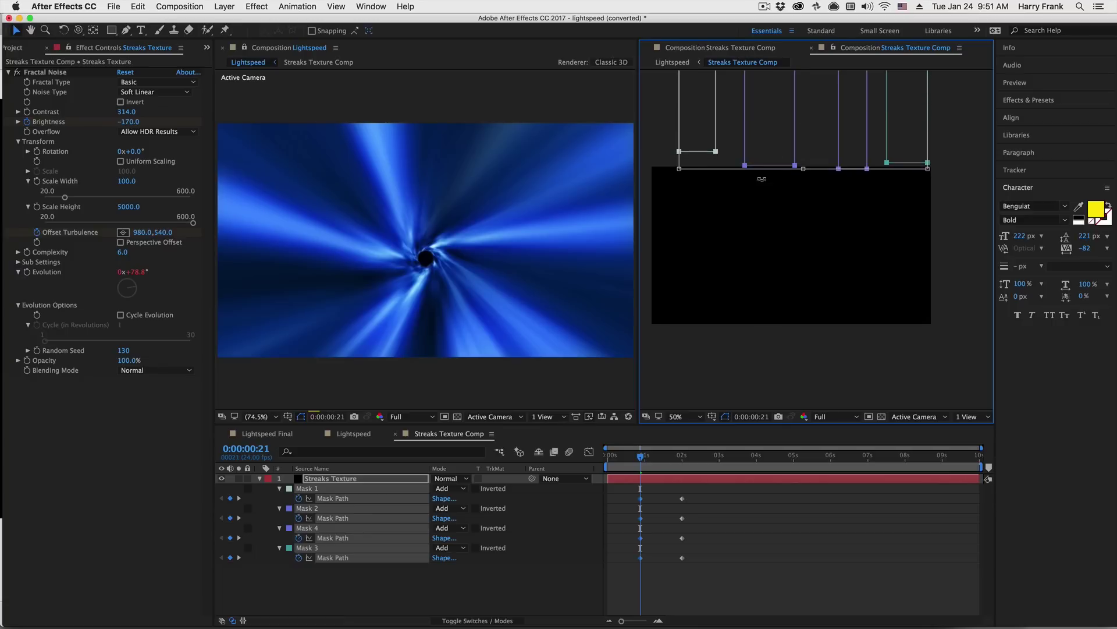
Preview Streaks Texture Comp from about one second to examine how the masked streaks shoot down into the frame
left_click_drag(644, 464, 678, 469)
key("j")
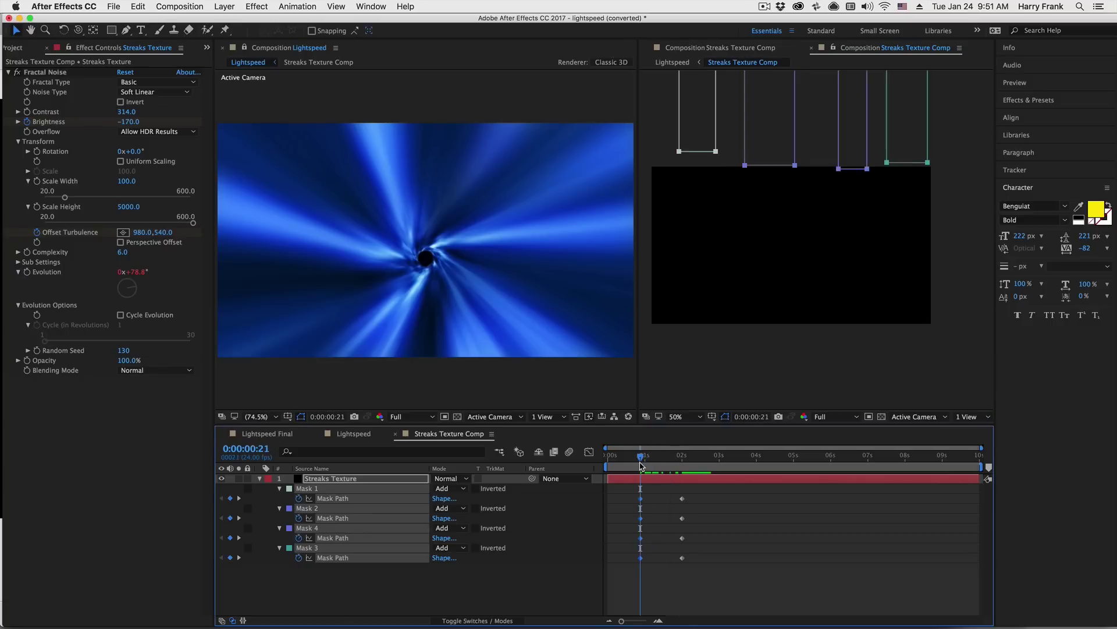
left_click(527, 389)
left_click_drag(642, 458, 655, 460)
key("space")
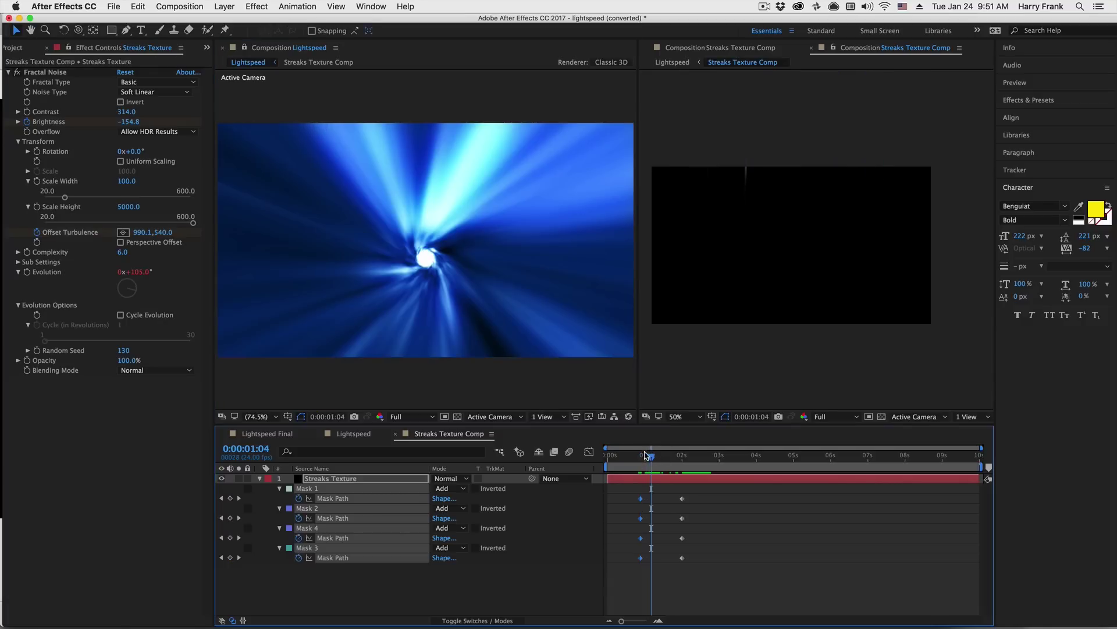
key("space")
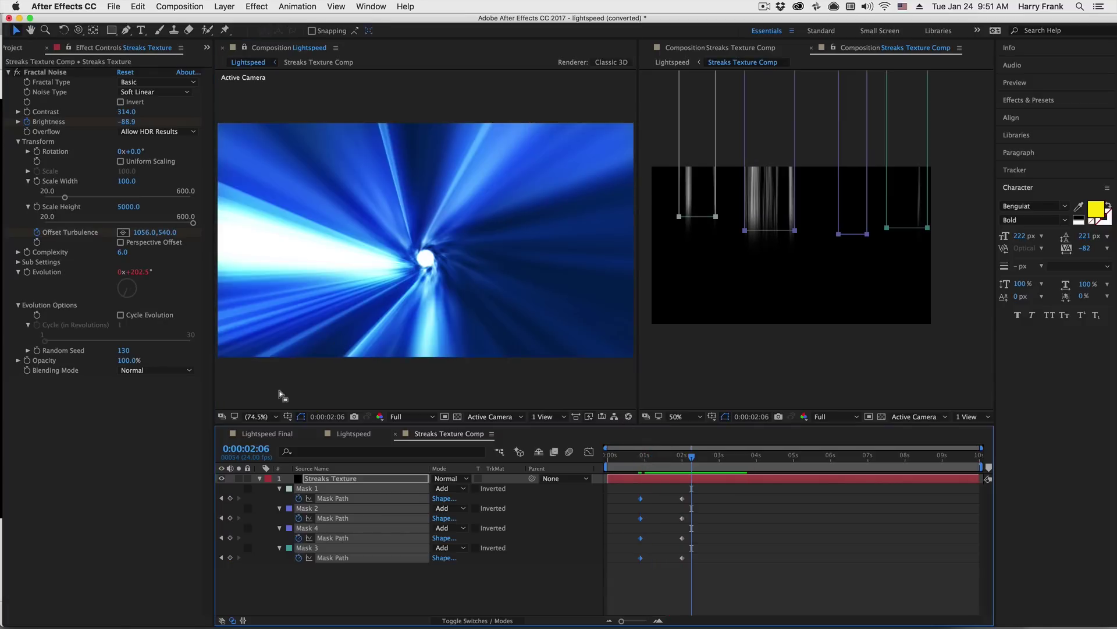
Preview the Lightspeed composition to examine the streaks shooting through the tunnel
left_click(279, 394)
left_click(367, 436)
key("space")
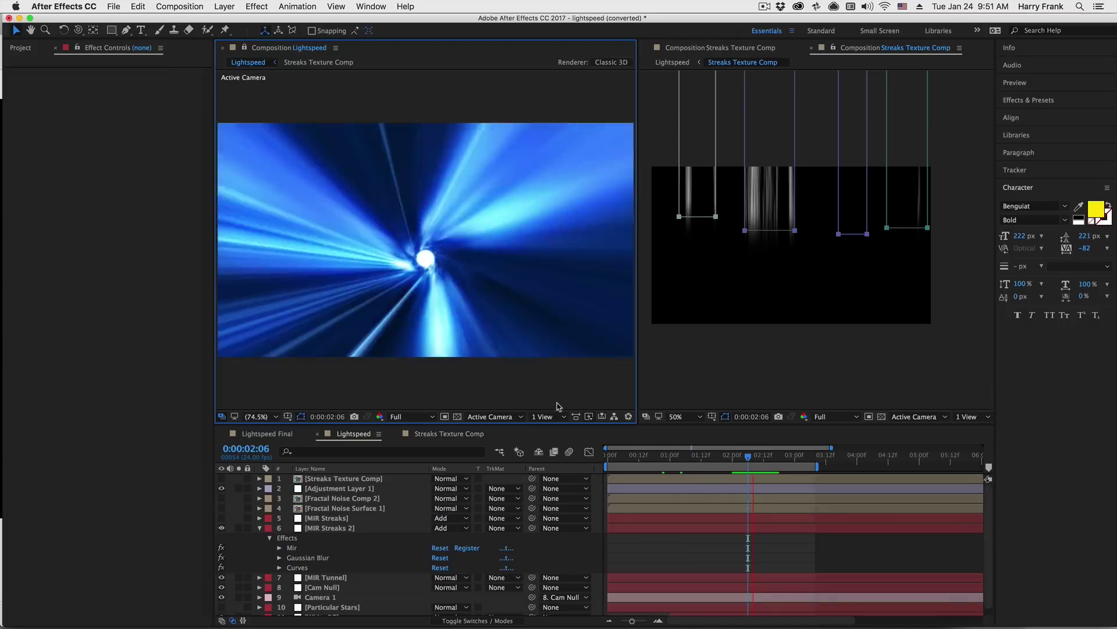
key("space")
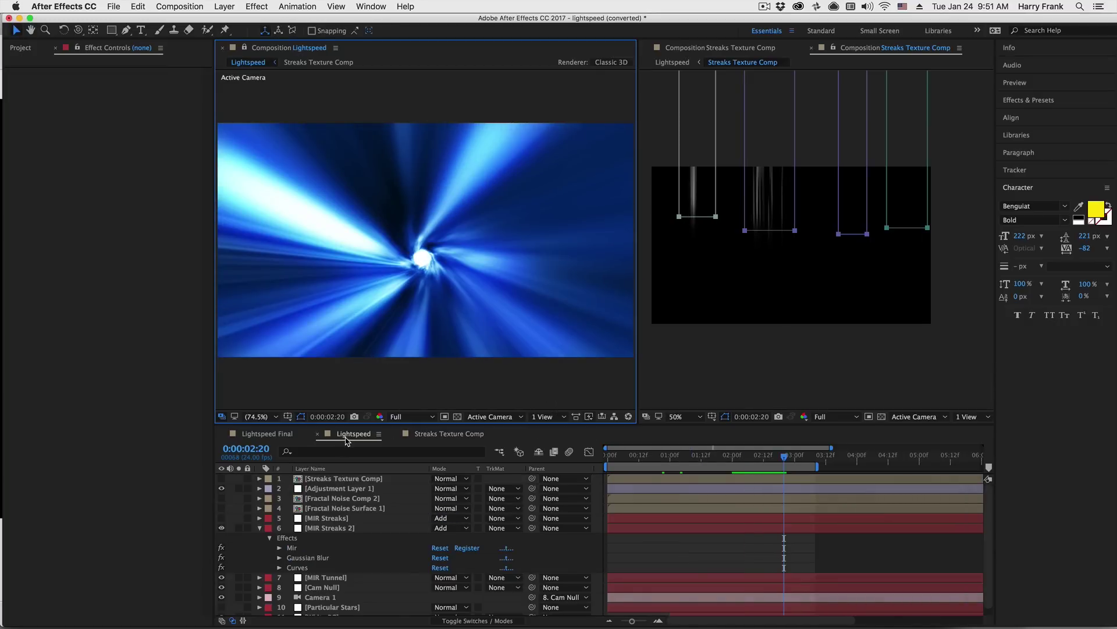
left_click(346, 441)
left_click(636, 457)
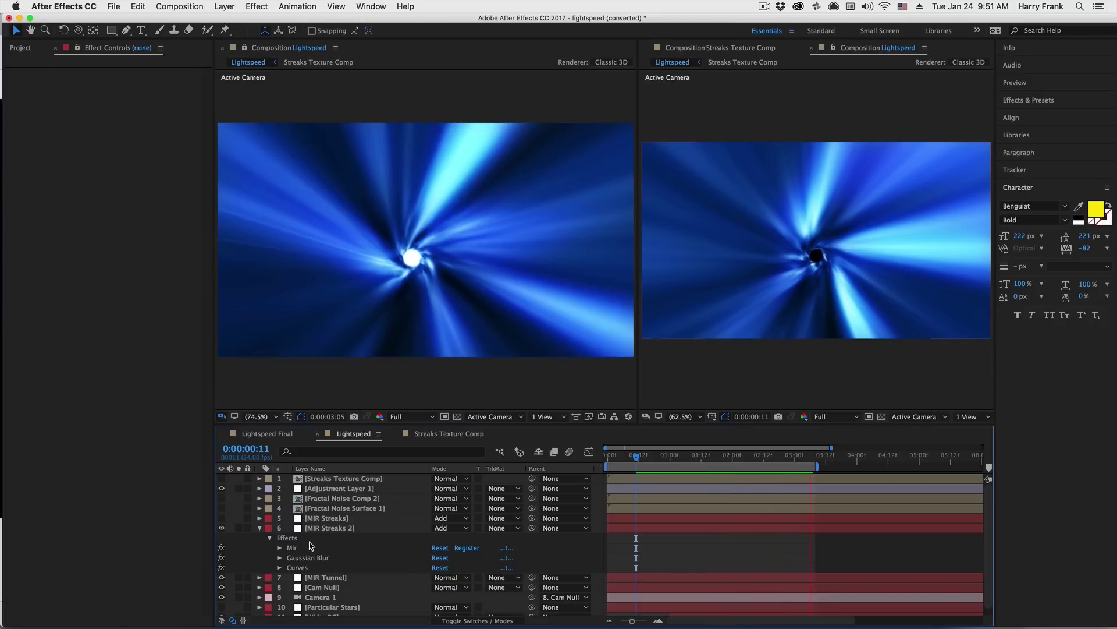
Collapse the MIR Streaks 2 layer's properties and close the Streaks Texture Comp timeline
left_click(319, 529)
key("e")
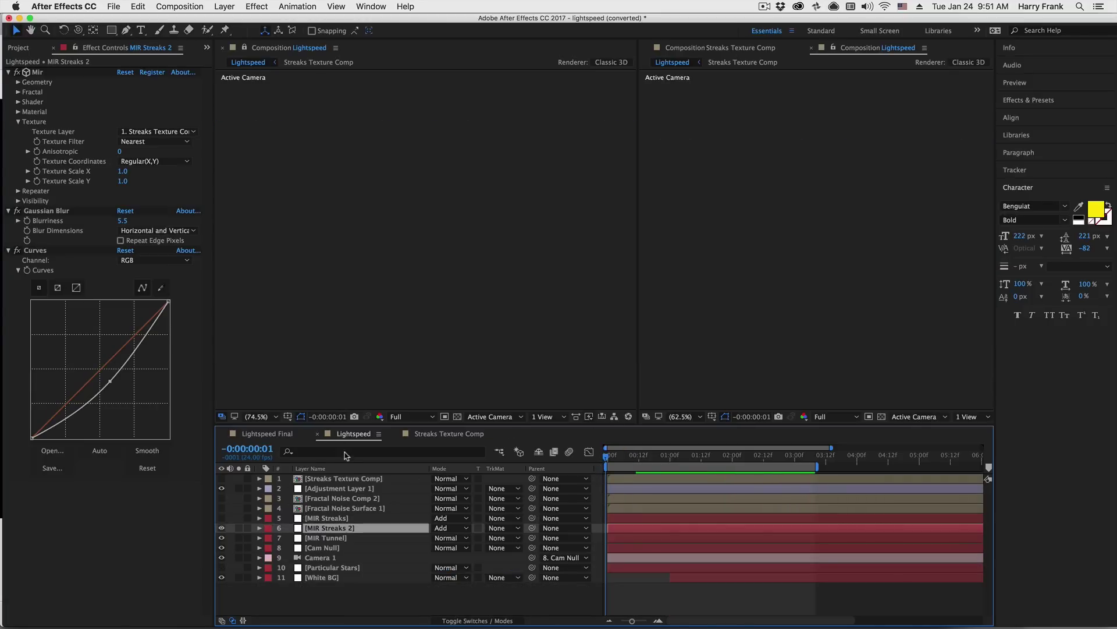
left_click(437, 434)
left_click(397, 434)
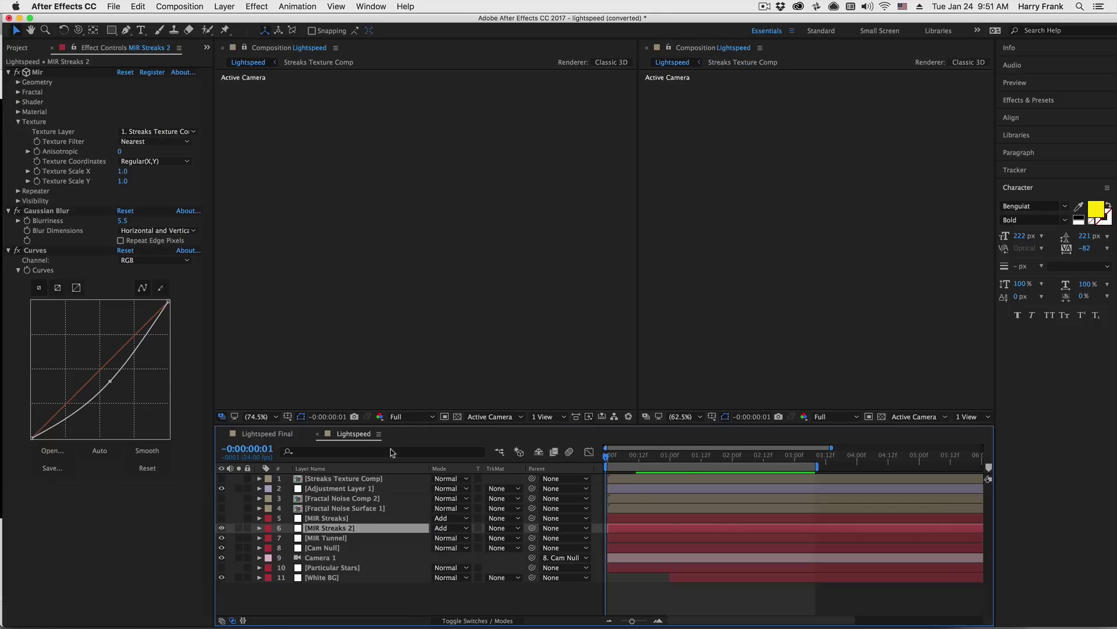
key("space")
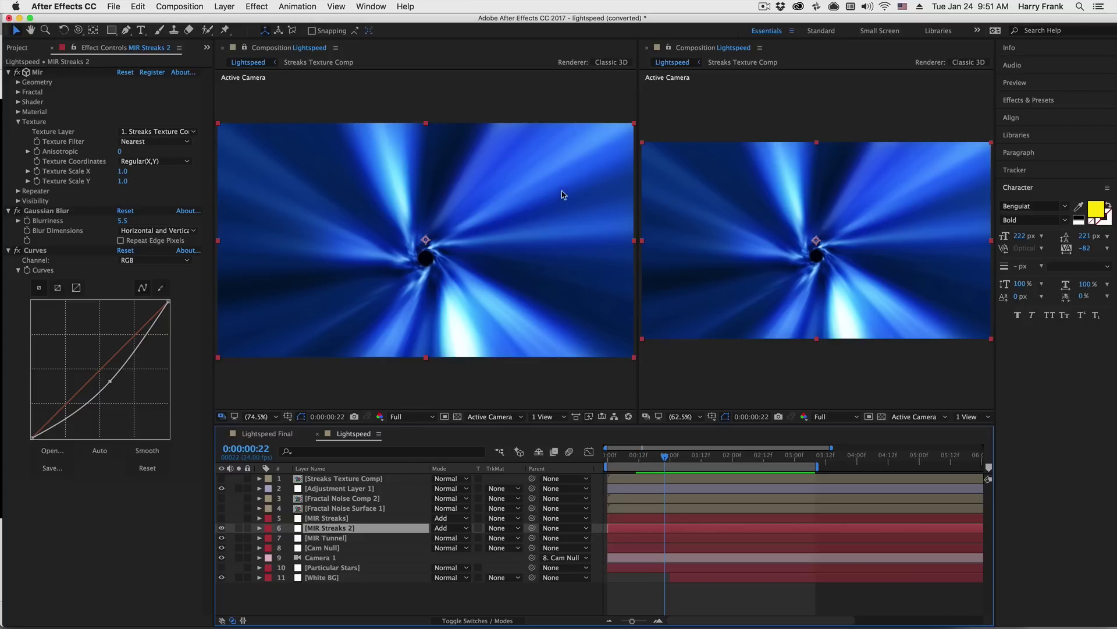
At 0:00:00:20 in Lightspeed, create a black 1920 x 1080 solid named Element 3D above all layers
left_click(309, 599)
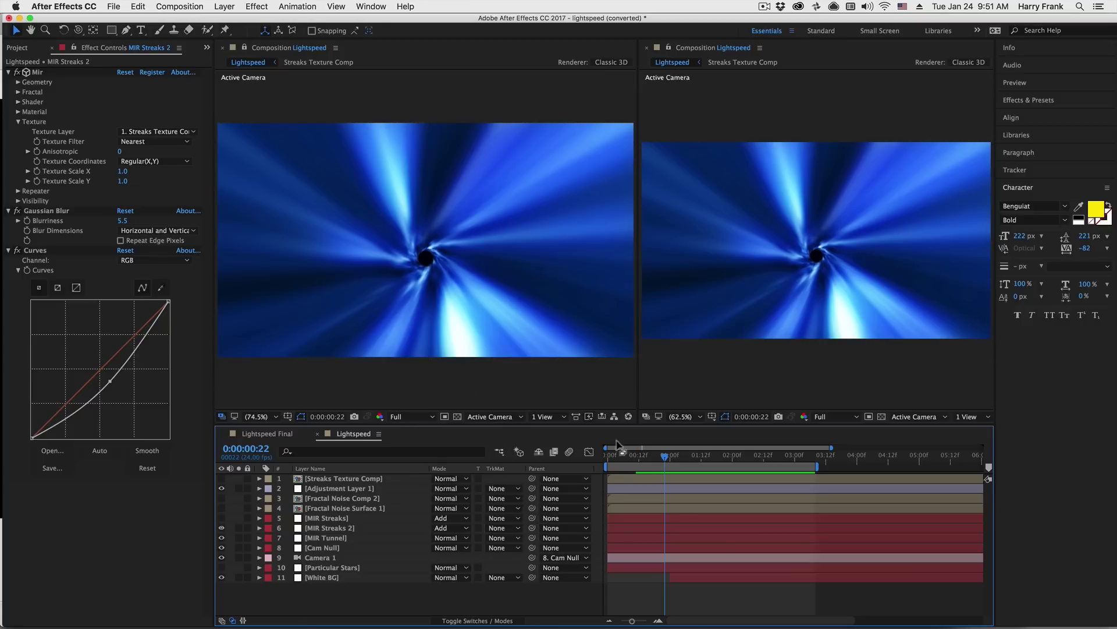
mouse_move(662, 461)
left_mouse_down()
mouse_move(645, 461)
mouse_move(660, 462)
left_mouse_up()
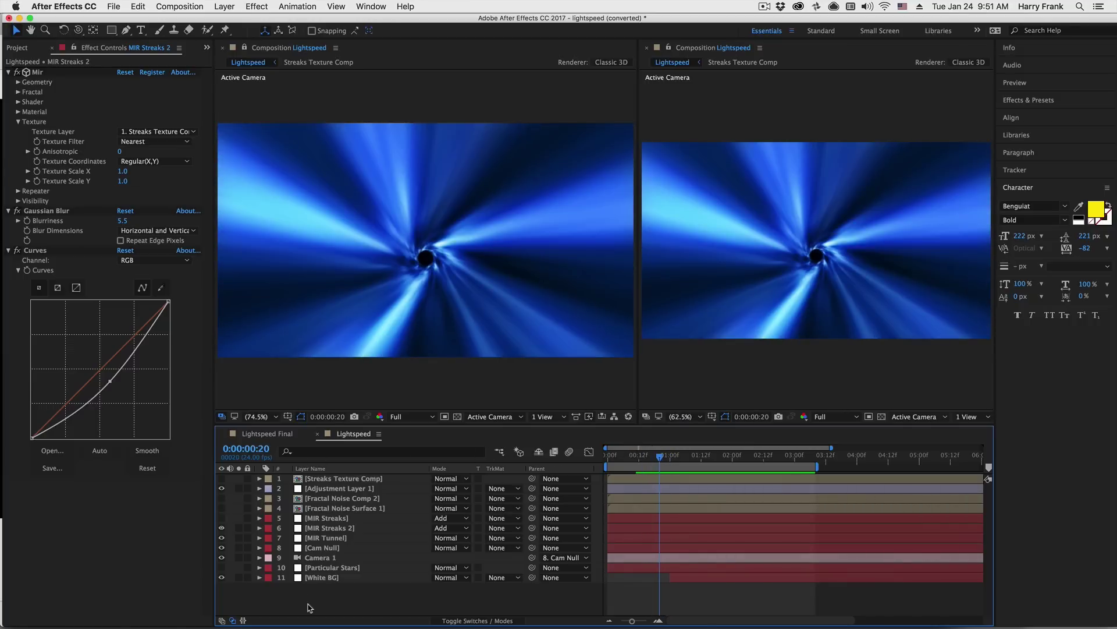
key("super+y")
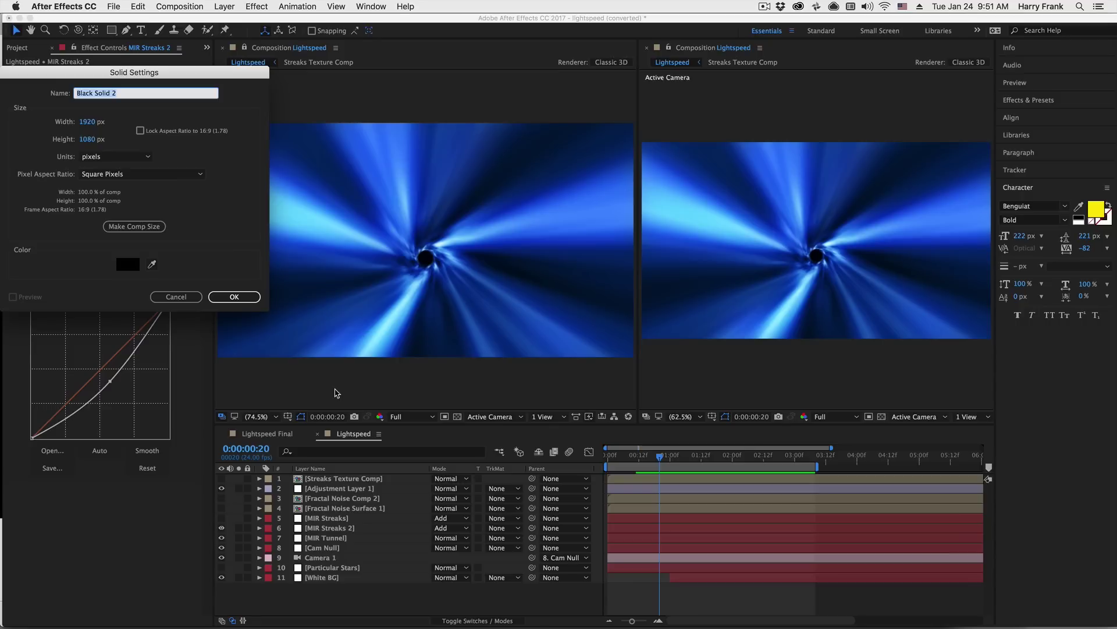
type("ELement 3D")
key("Return")
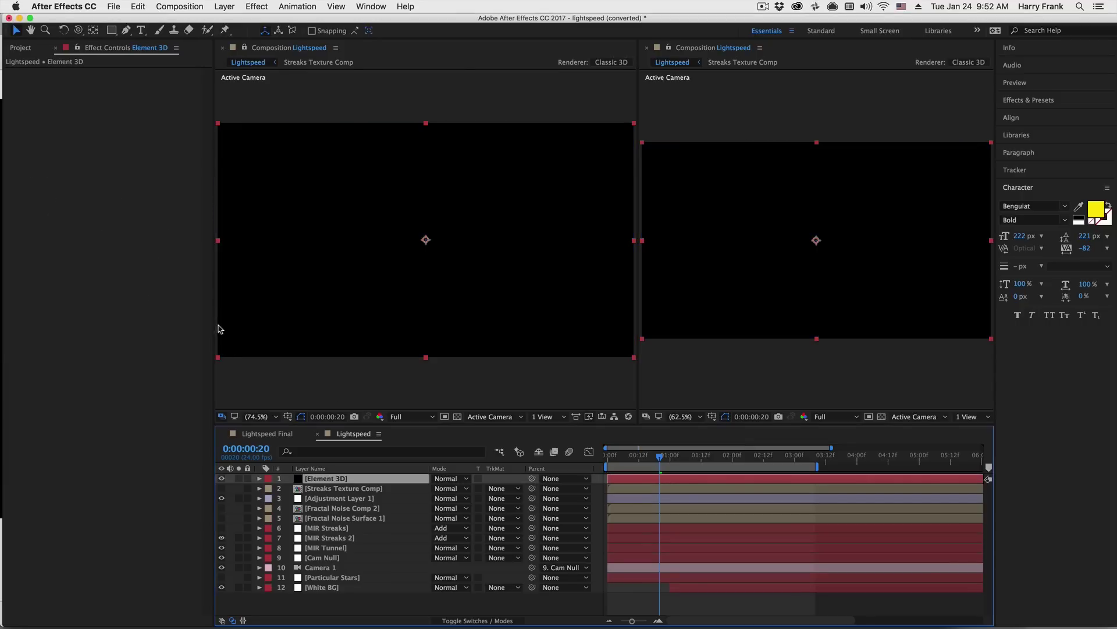
Apply the Video Copilot Element effect to the Element 3D solid and move the current time to 0:00:01:02
left_click(224, 6)
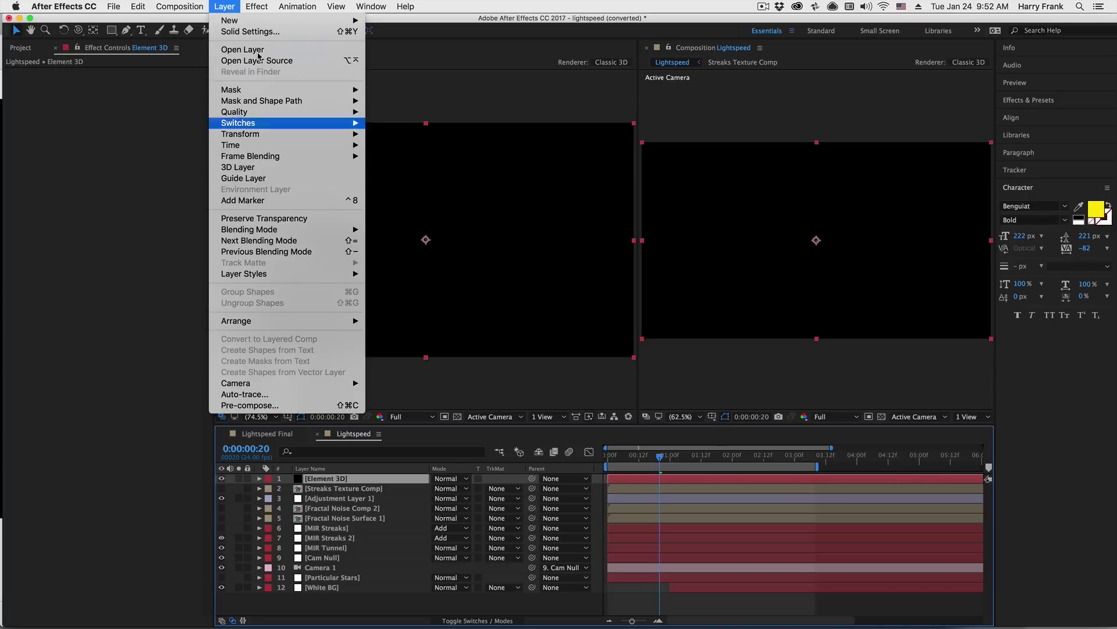
mouse_move(257, 6)
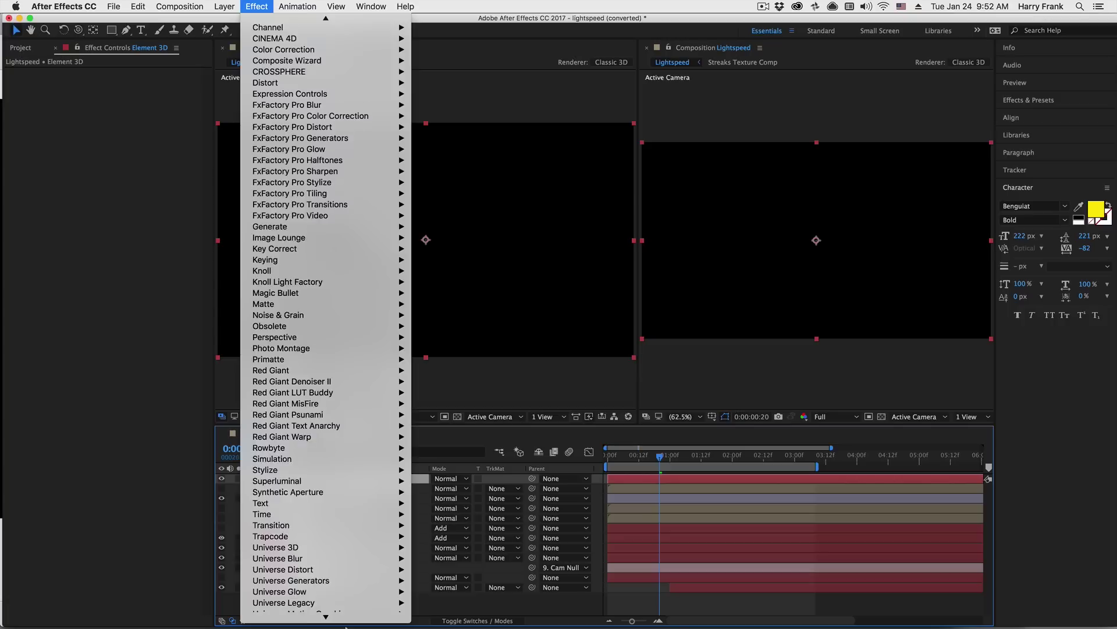
mouse_move(342, 482)
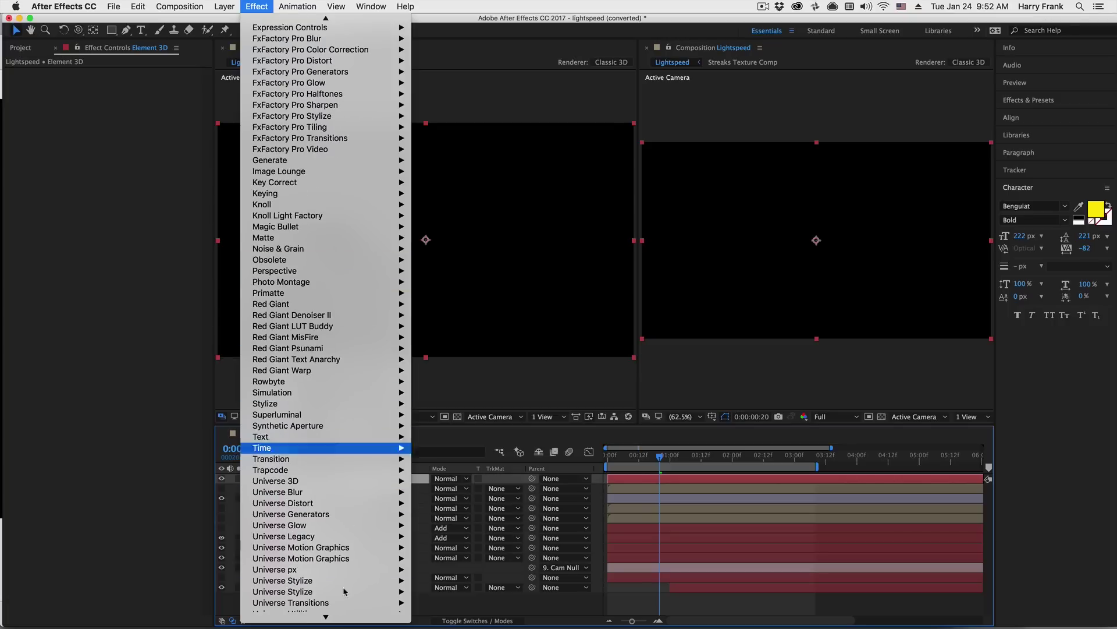
scroll(347, 478, "down", 2)
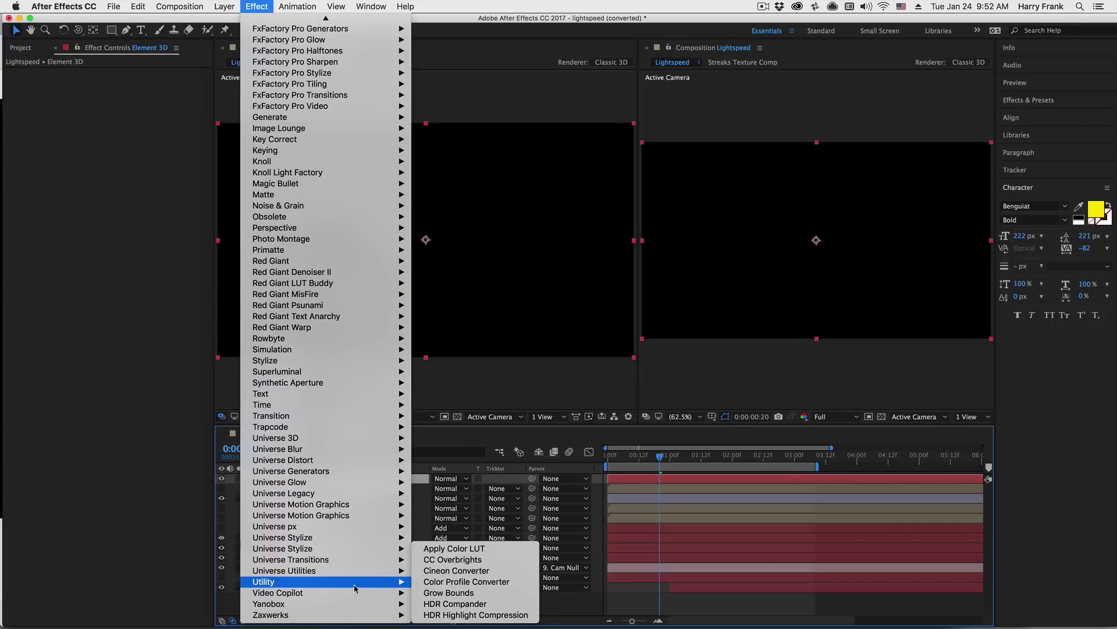
mouse_move(379, 593)
left_click(450, 582)
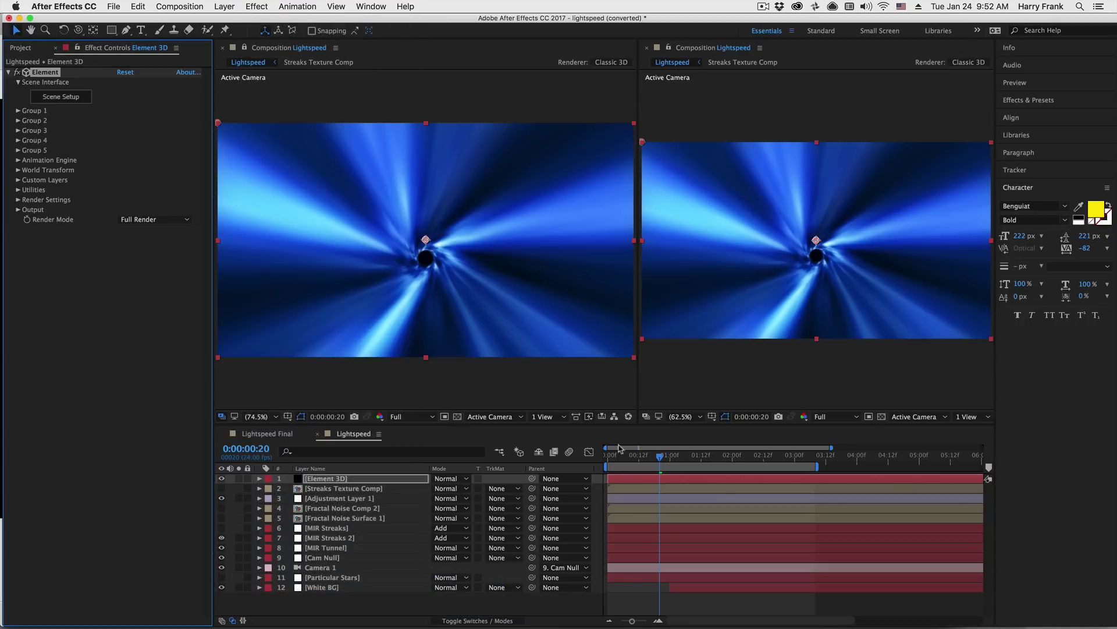
left_click(654, 458)
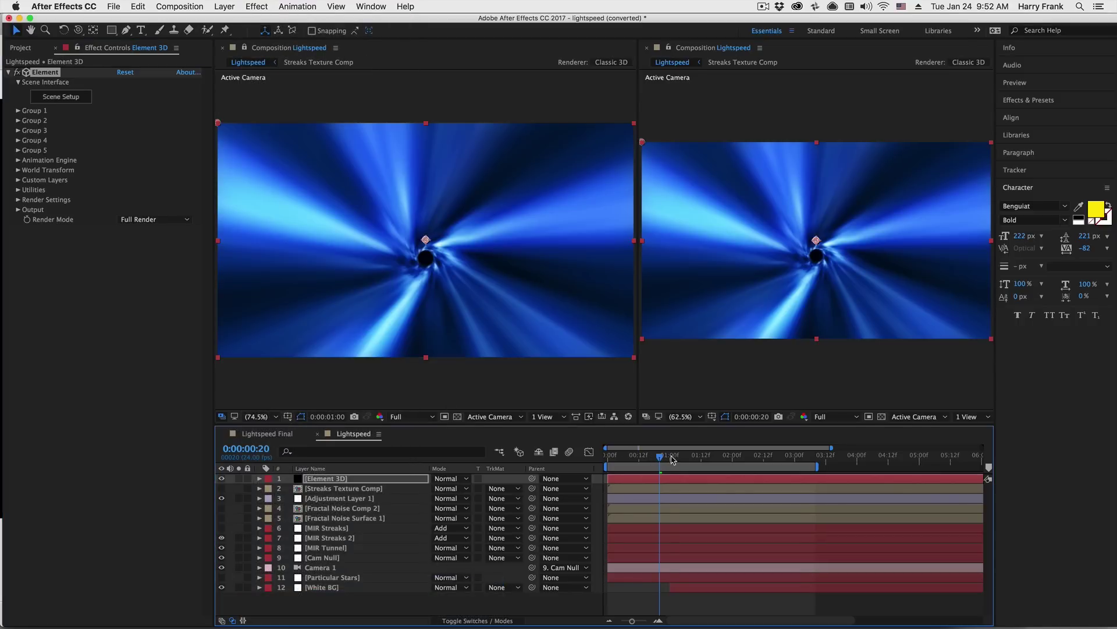
left_click(673, 458)
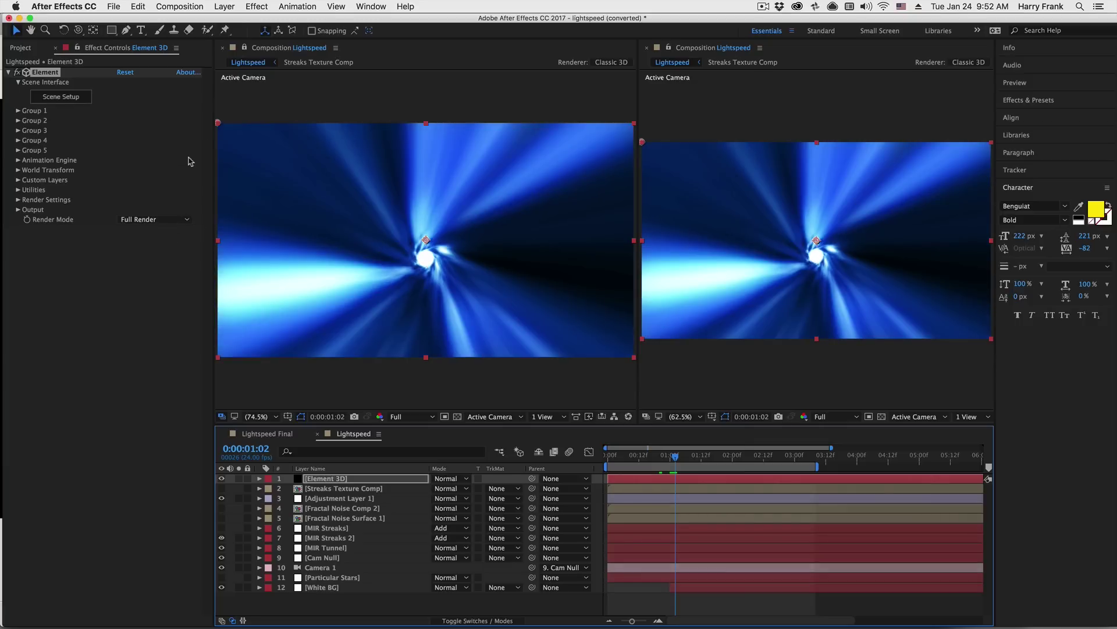
In Element's Scene Setup, add the banana model from the Fresh_Food collection to the scene and accept it
left_click_drag(123, 18, 118, 17)
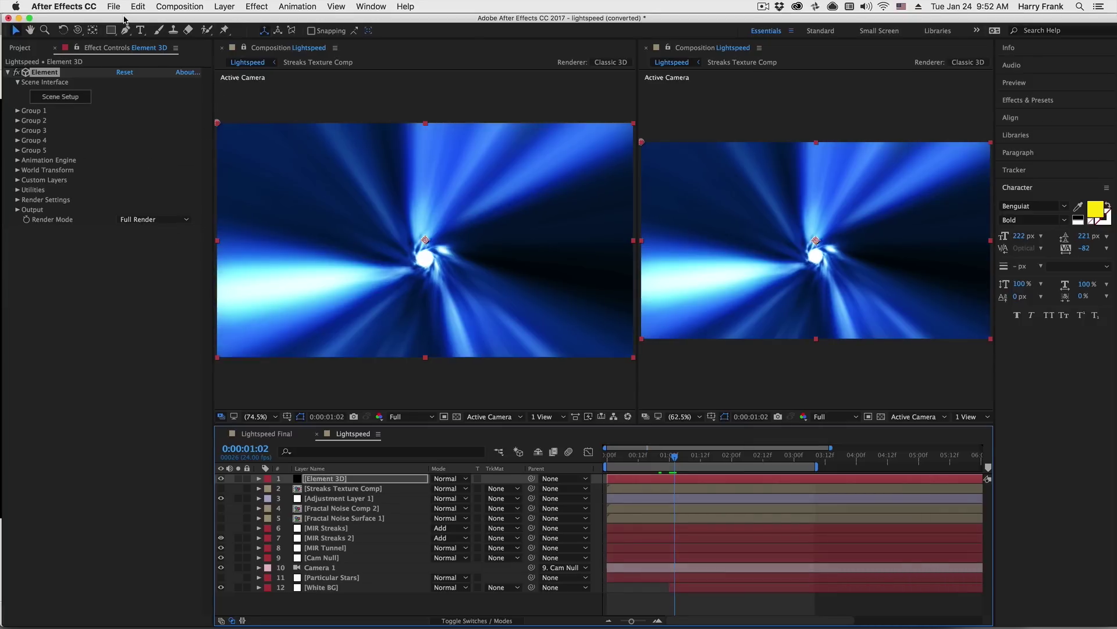
left_click(49, 97)
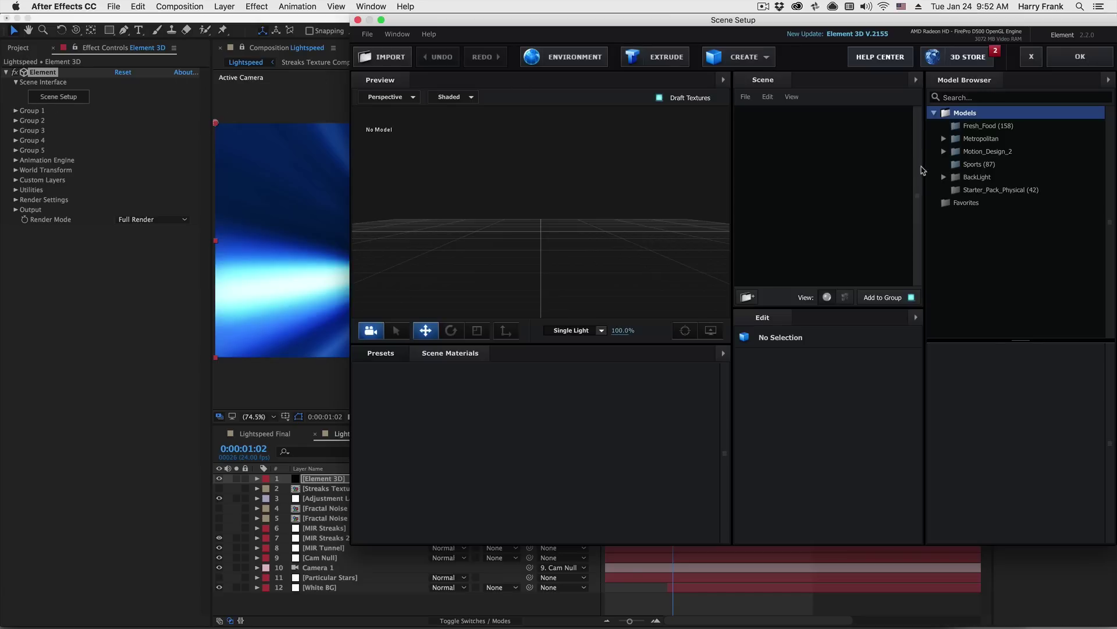
left_click(952, 126)
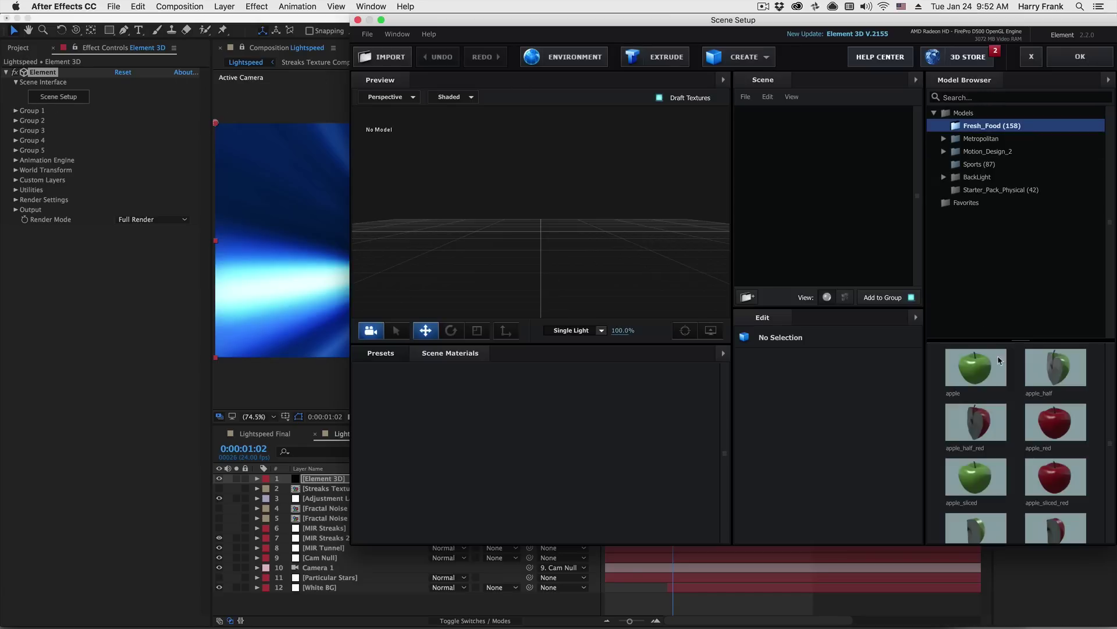
left_click_drag(1107, 387, 1105, 350)
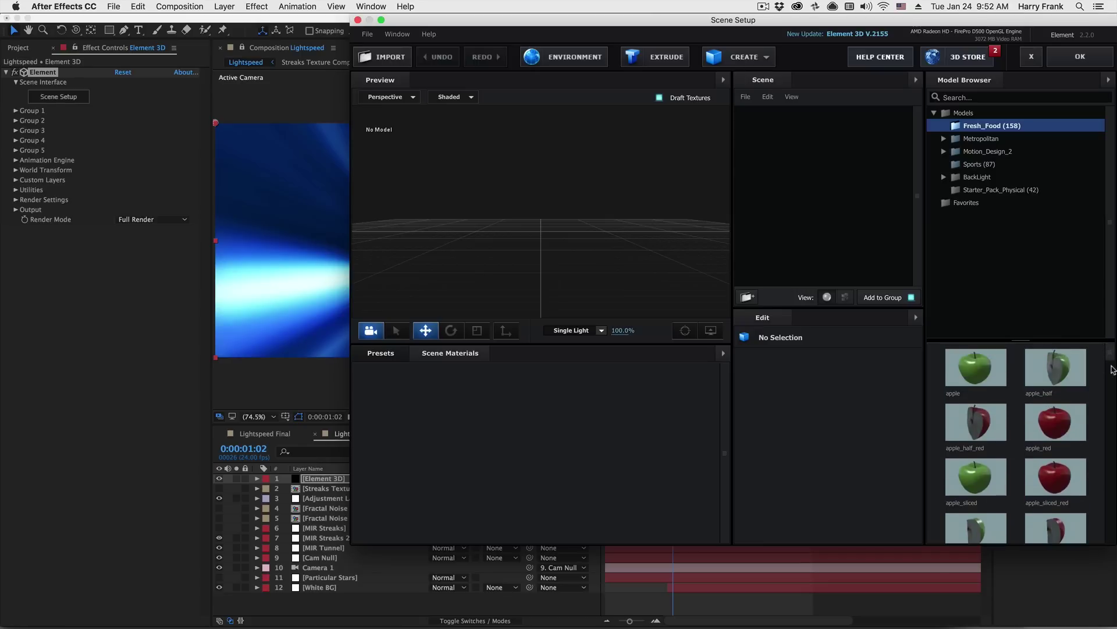
left_click_drag(1111, 359, 1103, 389)
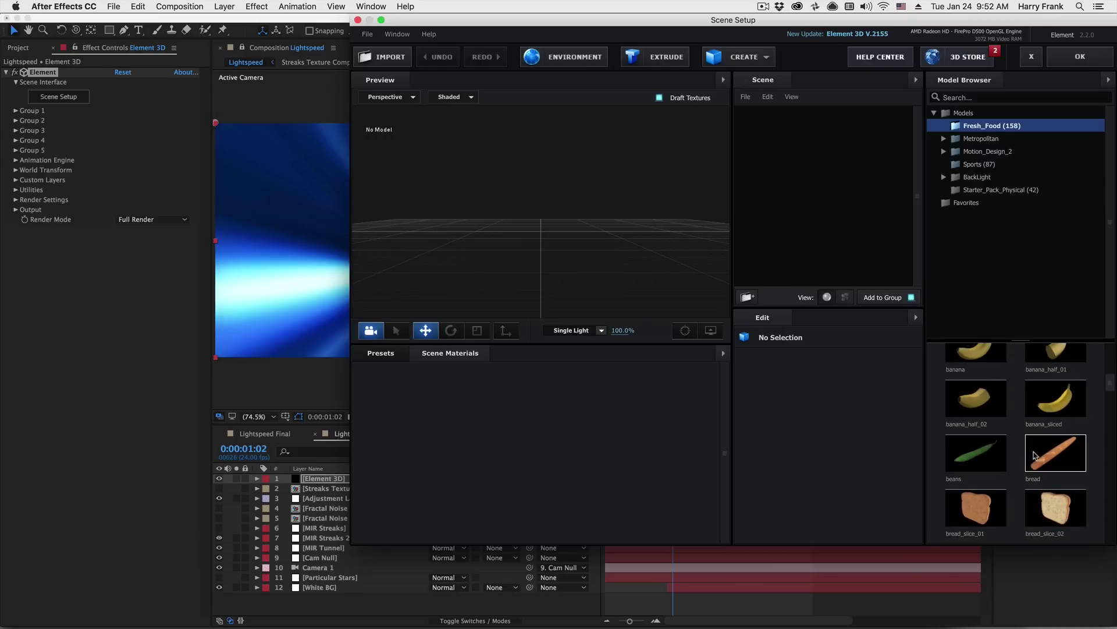
left_click(982, 355)
left_click_drag(482, 270, 762, 285)
left_click(1081, 57)
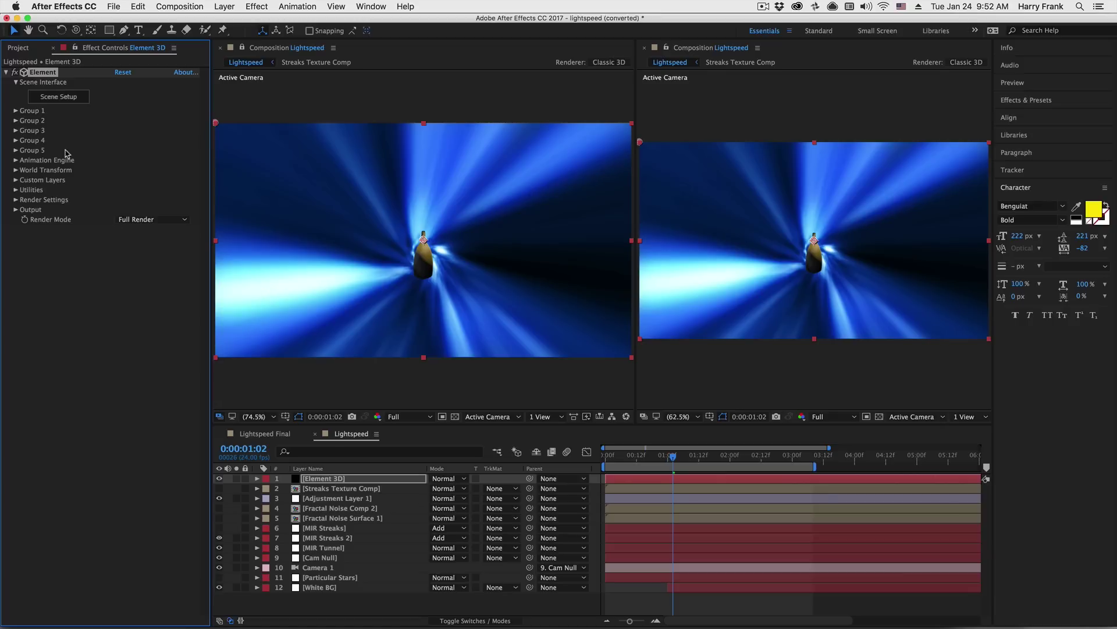
Create a group null for Group 1 of the Element effect
left_click(15, 111)
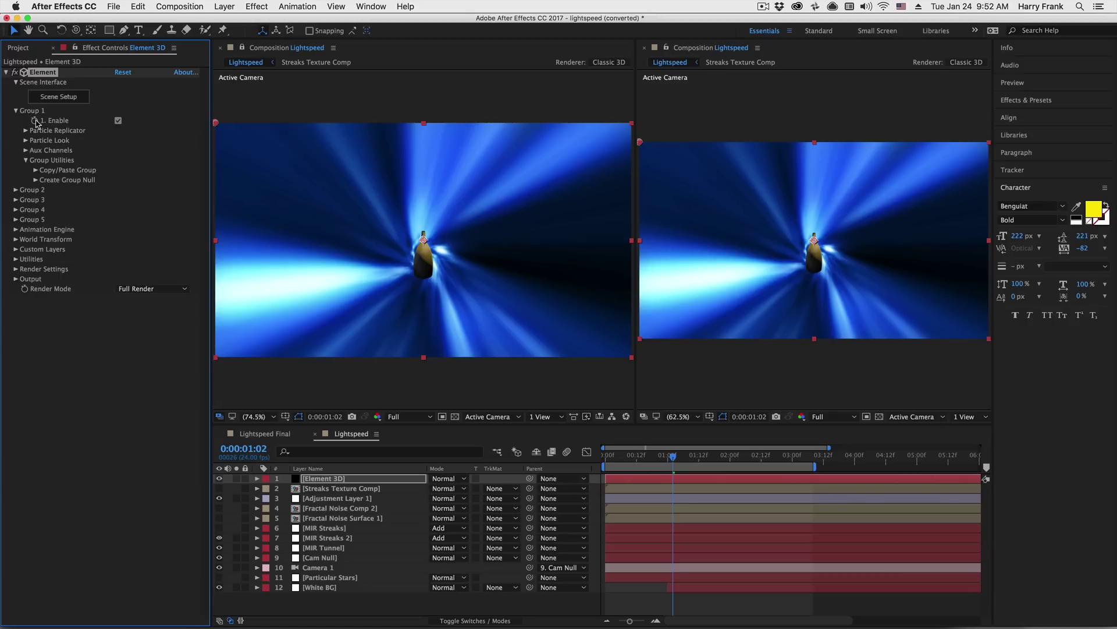
left_click(35, 181)
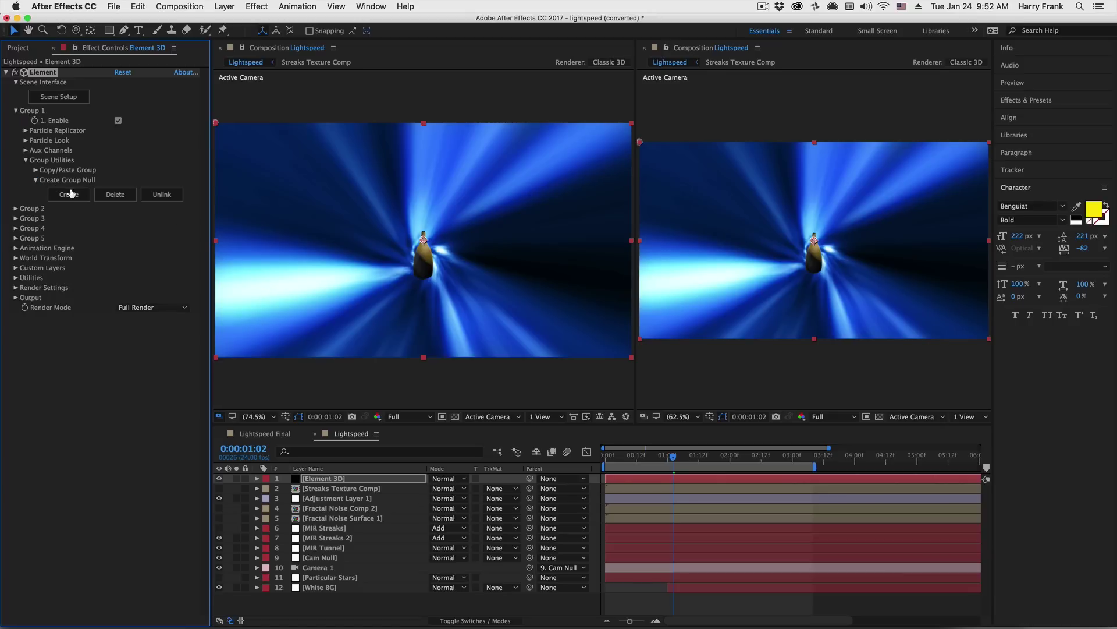
left_click(80, 195)
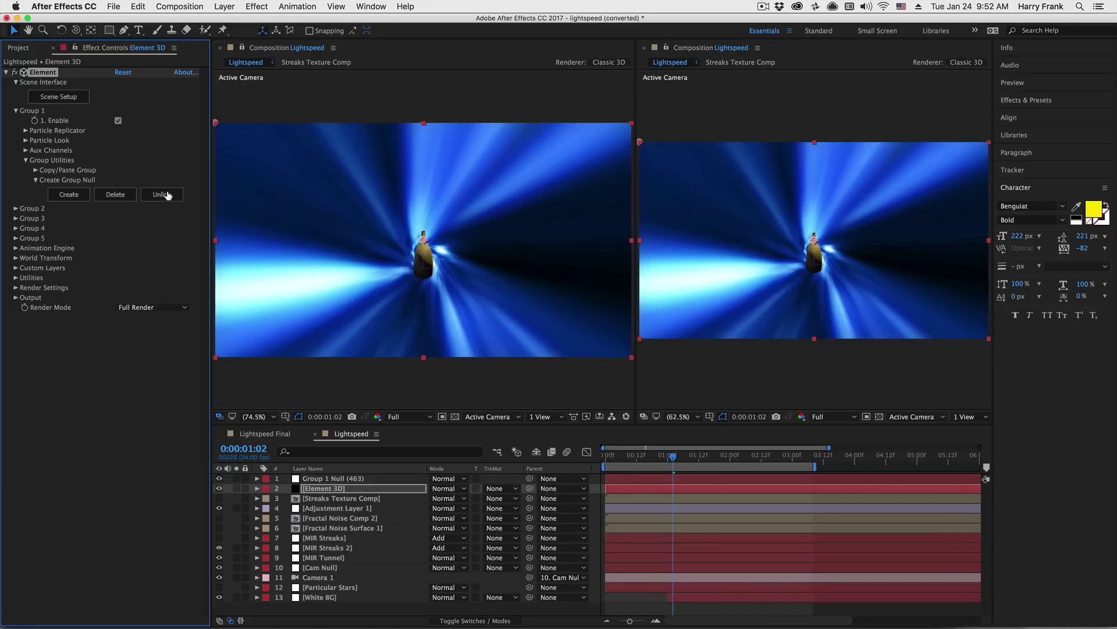
Use the Group 1 null to move the banana slightly off the tunnel's centre and rotate it to show its curved side
left_click(336, 478)
left_click_drag(422, 268, 435, 272)
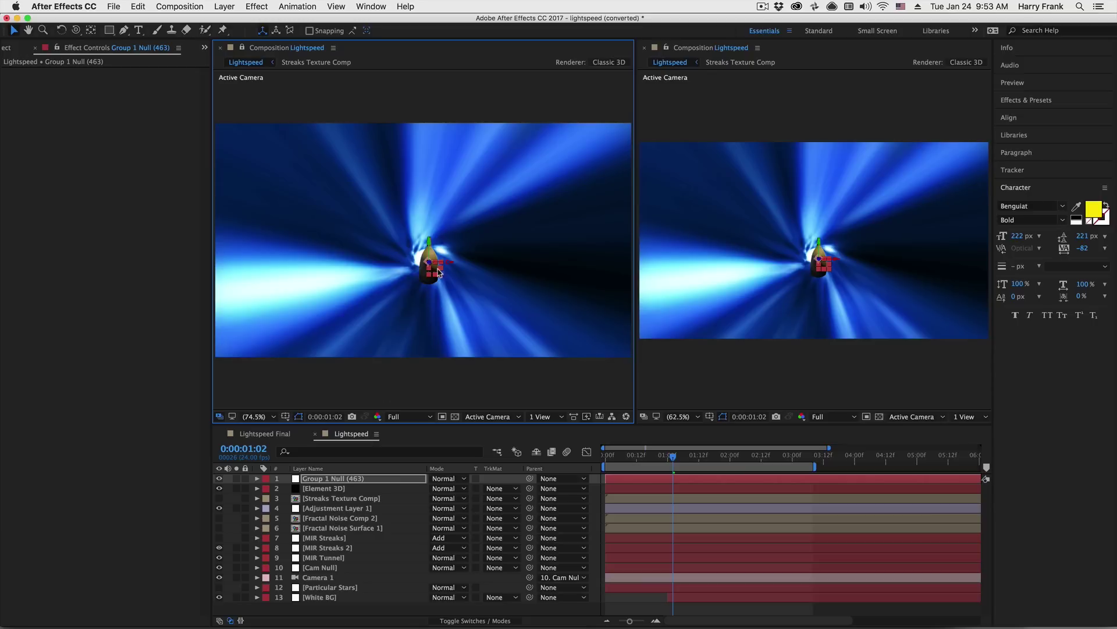
key("w")
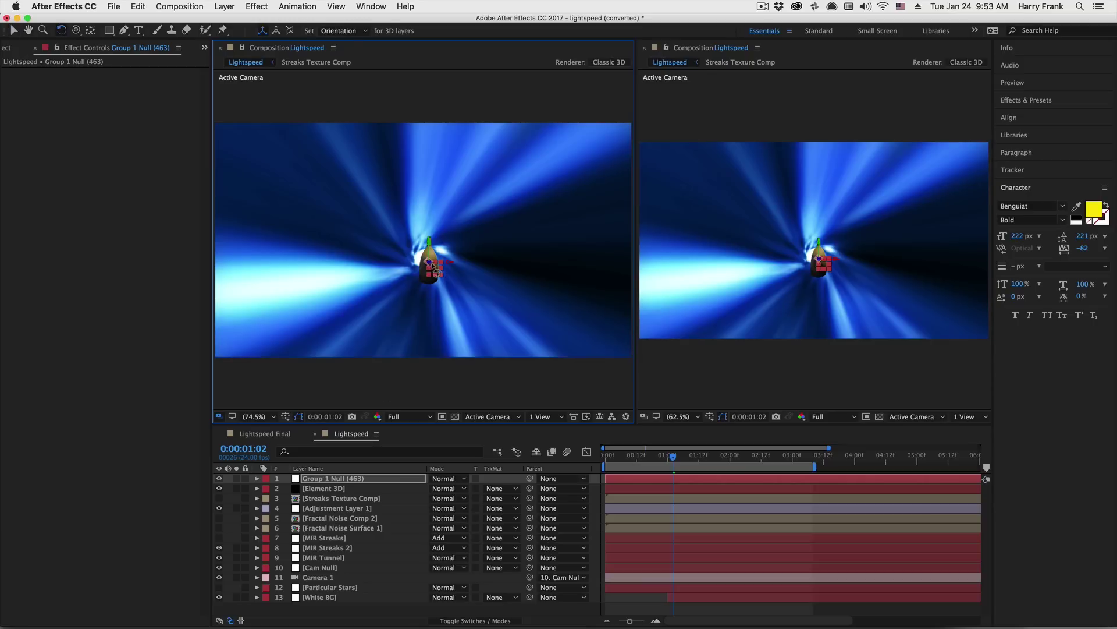
left_click_drag(434, 266, 477, 270)
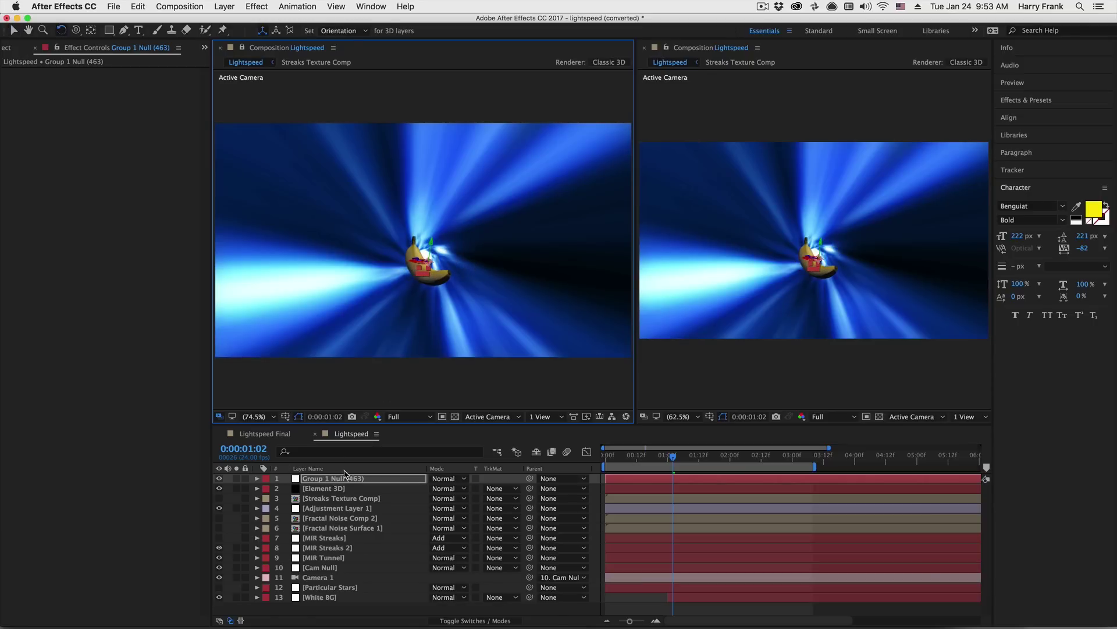
Set the Group 1 null's Orientation to 180°, 0° and 195°
key("r")
left_click(439, 488)
type("18")
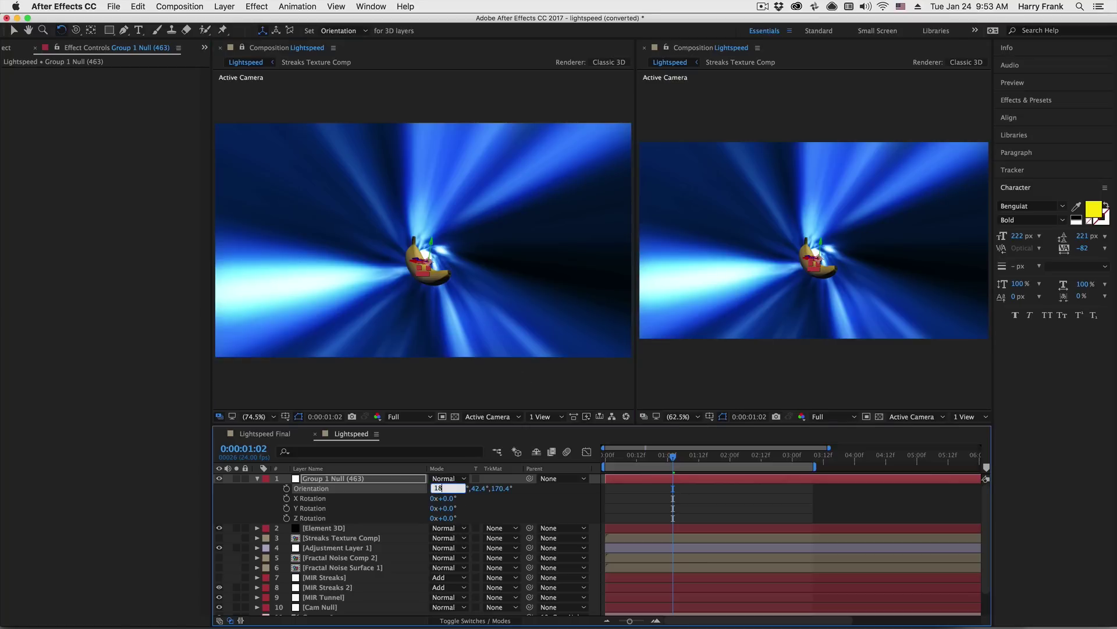
type("0")
key("Tab")
type("0")
key("Tab")
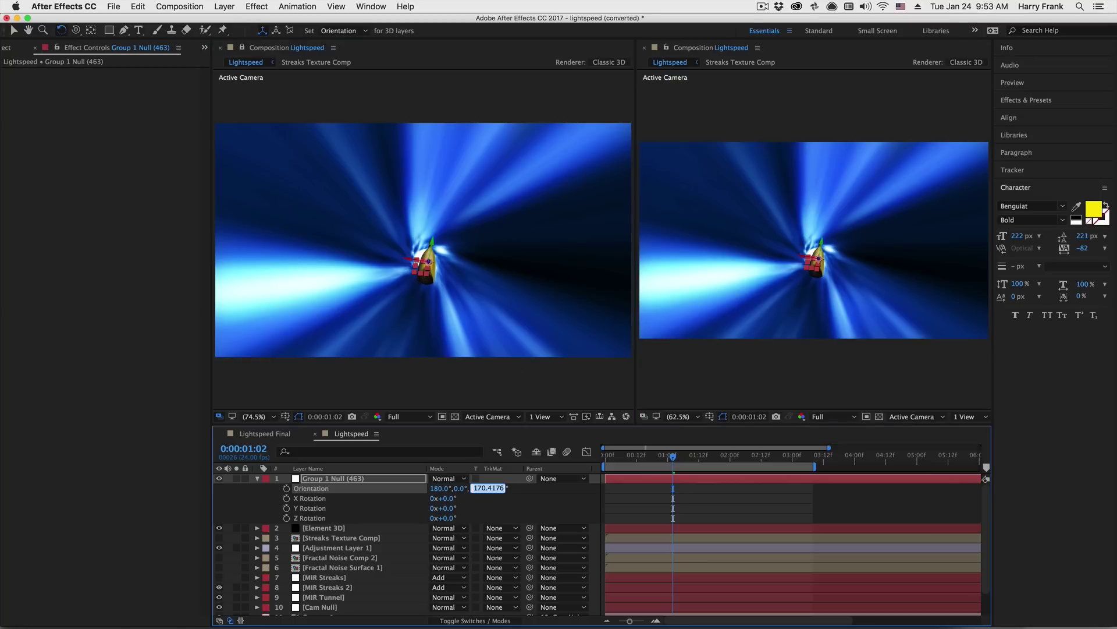
type("0")
key("Return")
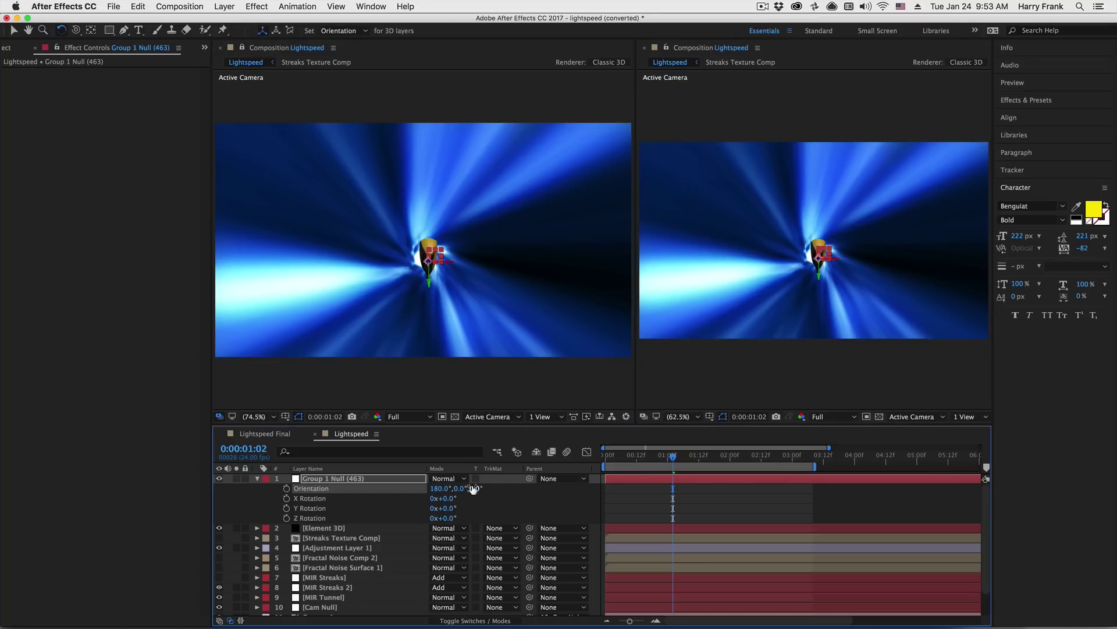
left_click_drag(473, 489, 579, 484)
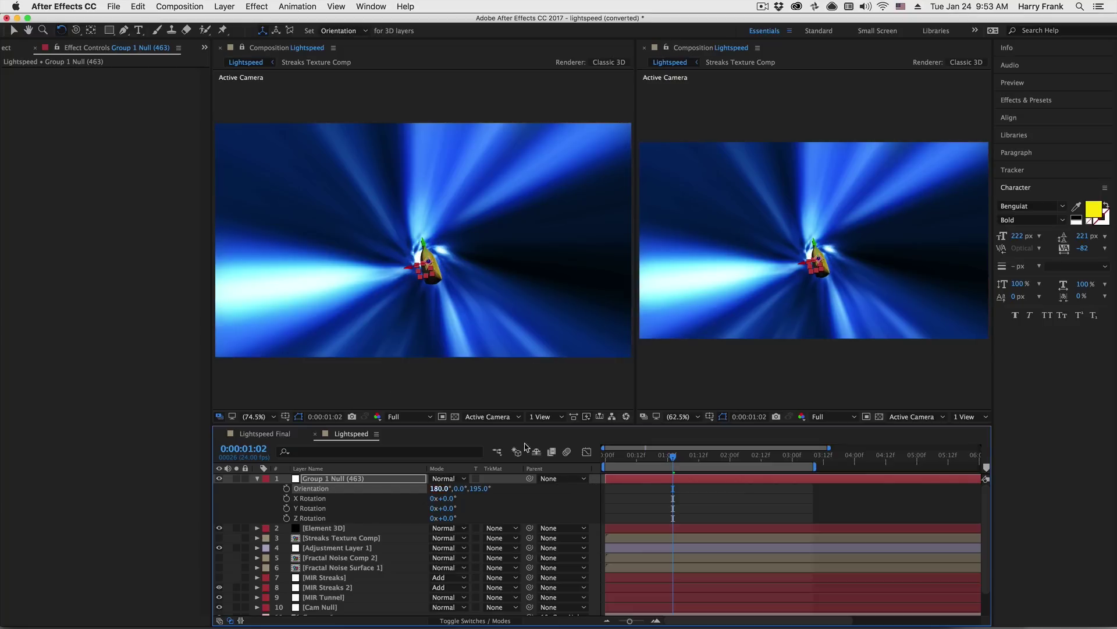
Rotate the Group 1 null to about 157°, 24°, 196° and move the banana to the right of the tunnel's centre
left_click_drag(800, 258, 799, 256)
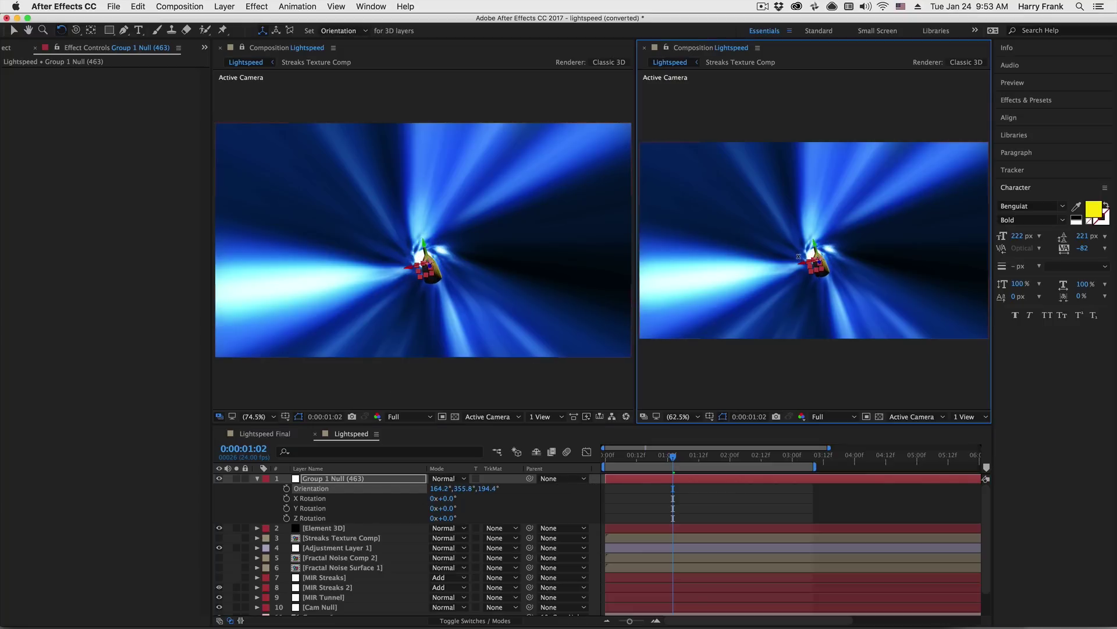
key("v")
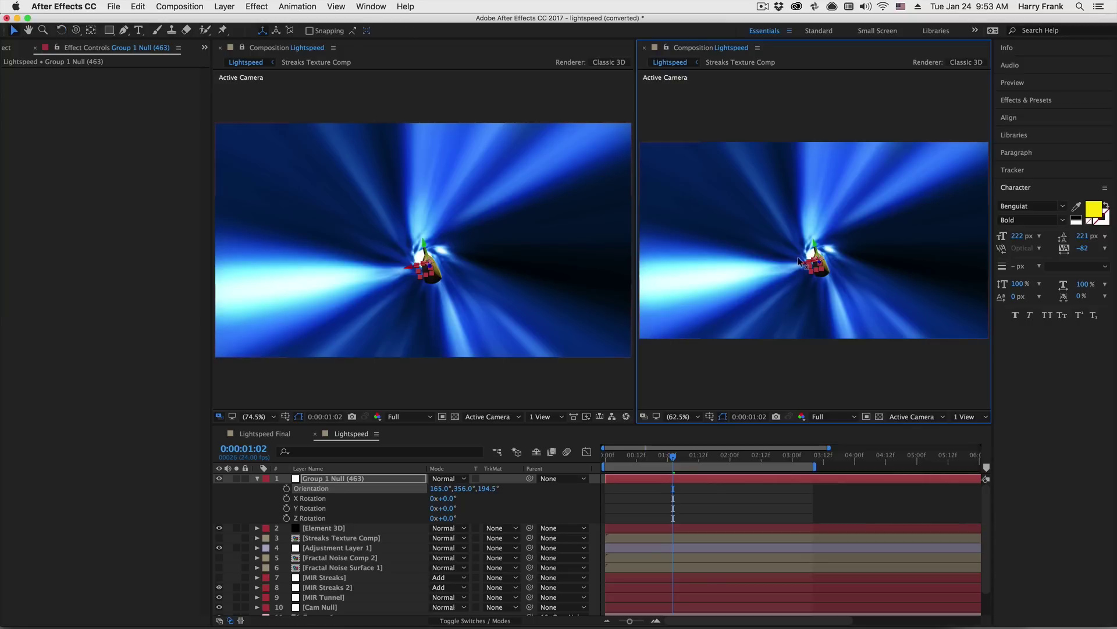
left_click_drag(814, 261, 845, 236)
key("w")
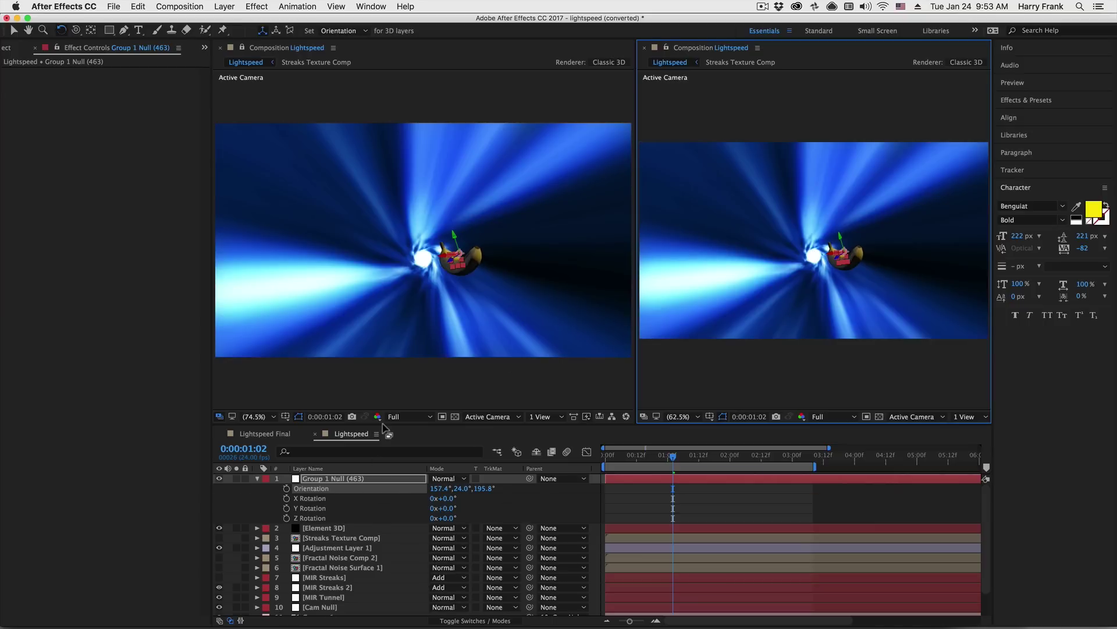
Start keyframing the null's Position, place the keyframe at 0:00:00:17 and set its Z to about 19692, deep in the tunnel
key("p")
left_click(286, 488)
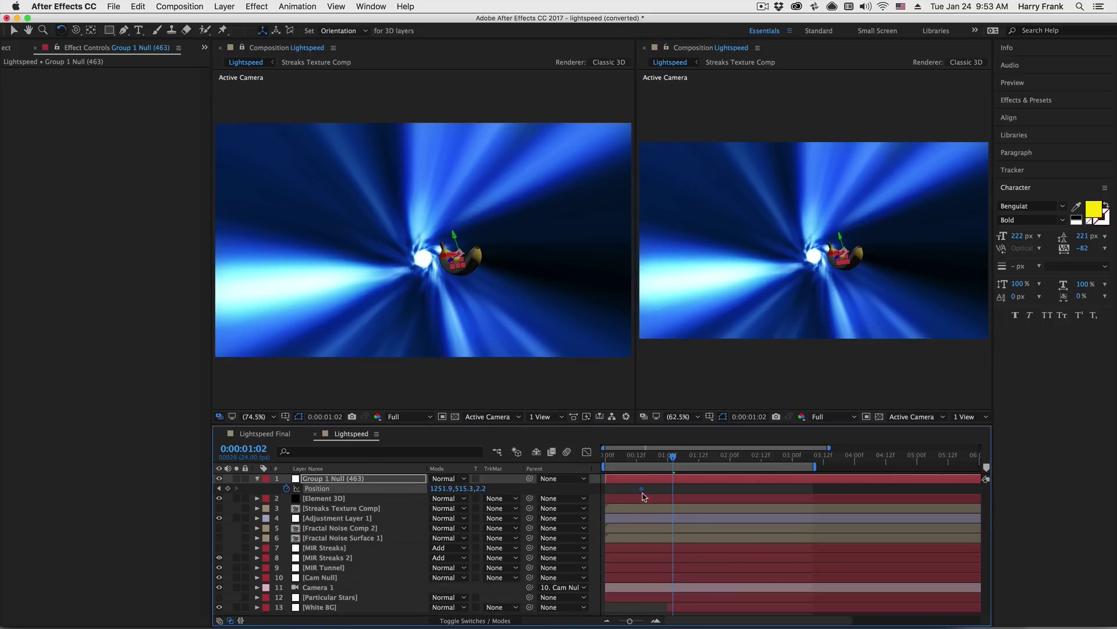
left_click_drag(643, 494, 651, 494)
left_click(650, 457)
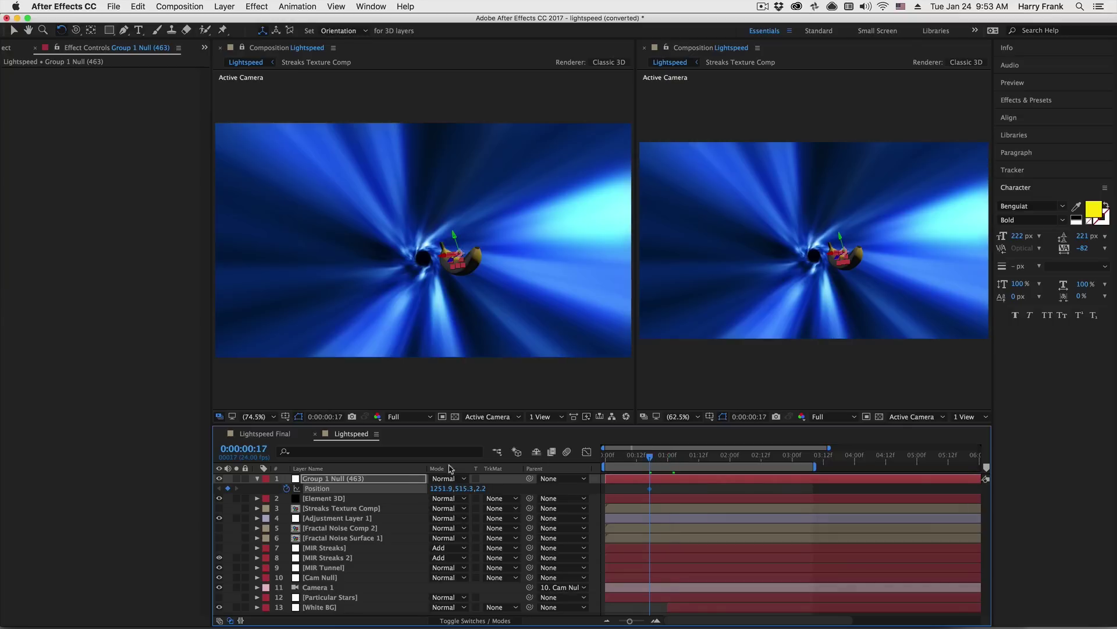
left_click_drag(482, 488, 880, 411)
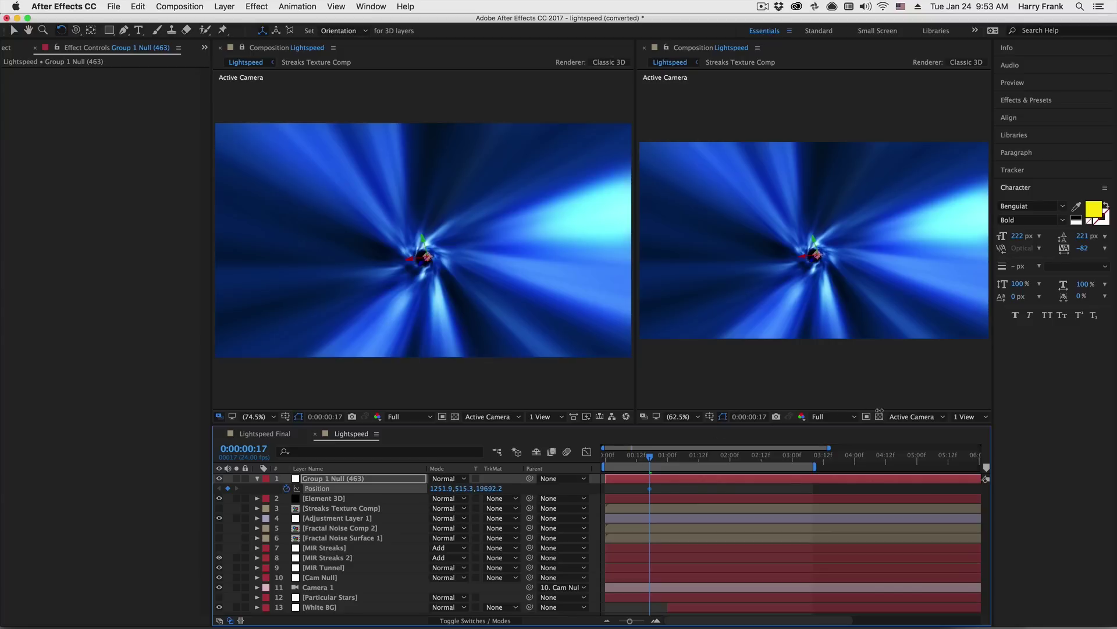
Make the Group 1 null layer and its position keyframe start at about 0:00:00:14
double_click(650, 489)
key("Escape")
left_click_drag(621, 488, 646, 493)
left_click(649, 489)
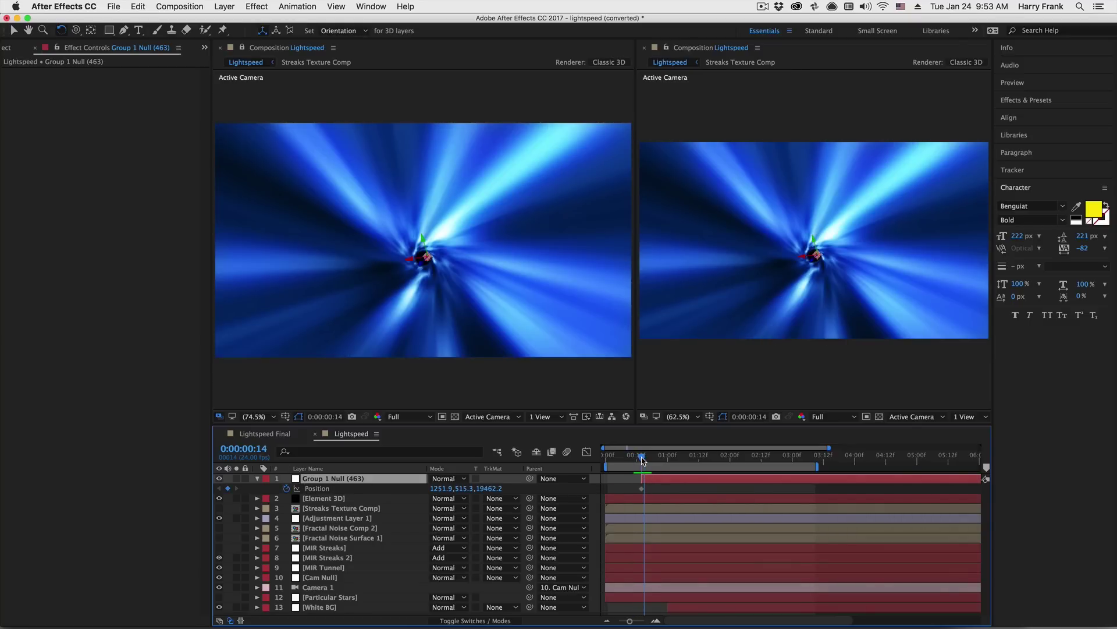
At 0:00:00:14, set the null's Position to about 1549.9 in X and 21512.2 in Z
left_click(643, 461)
left_click(266, 486)
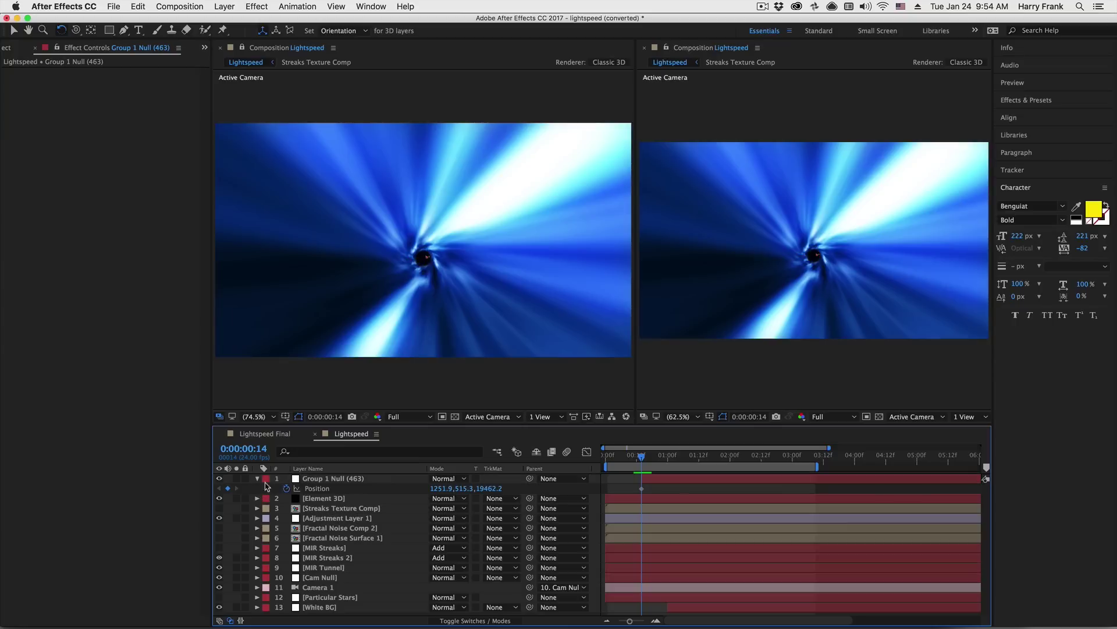
left_click_drag(494, 487, 524, 488)
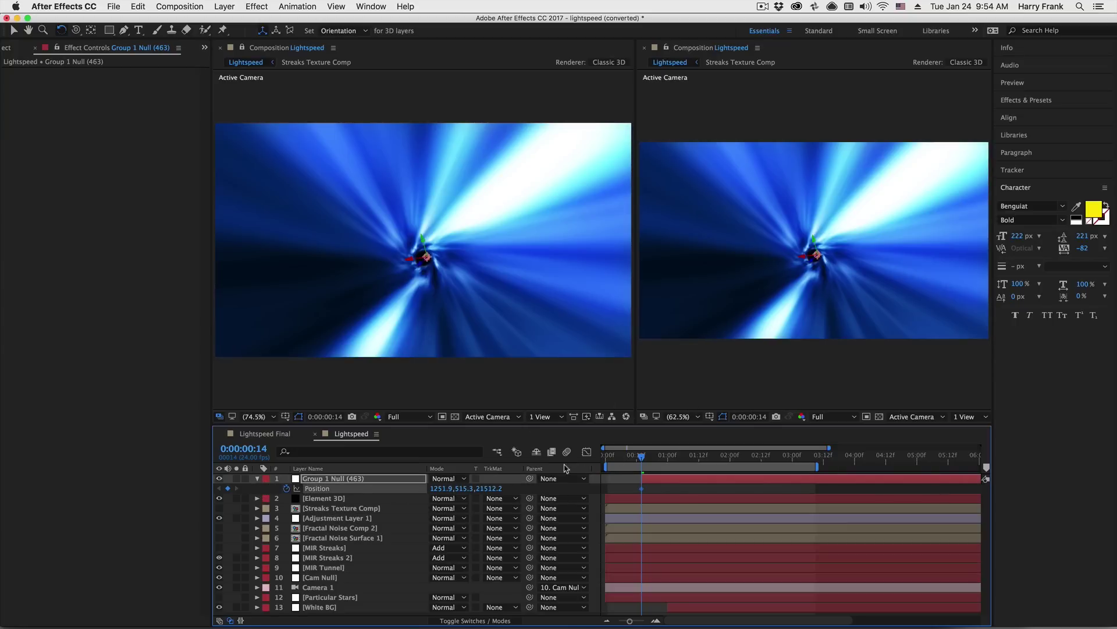
left_click_drag(439, 488, 601, 456)
Add a second position keyframe at 0:00:01:11 with Z at about -3326, so the banana flies past the camera
left_click_drag(662, 458, 697, 458)
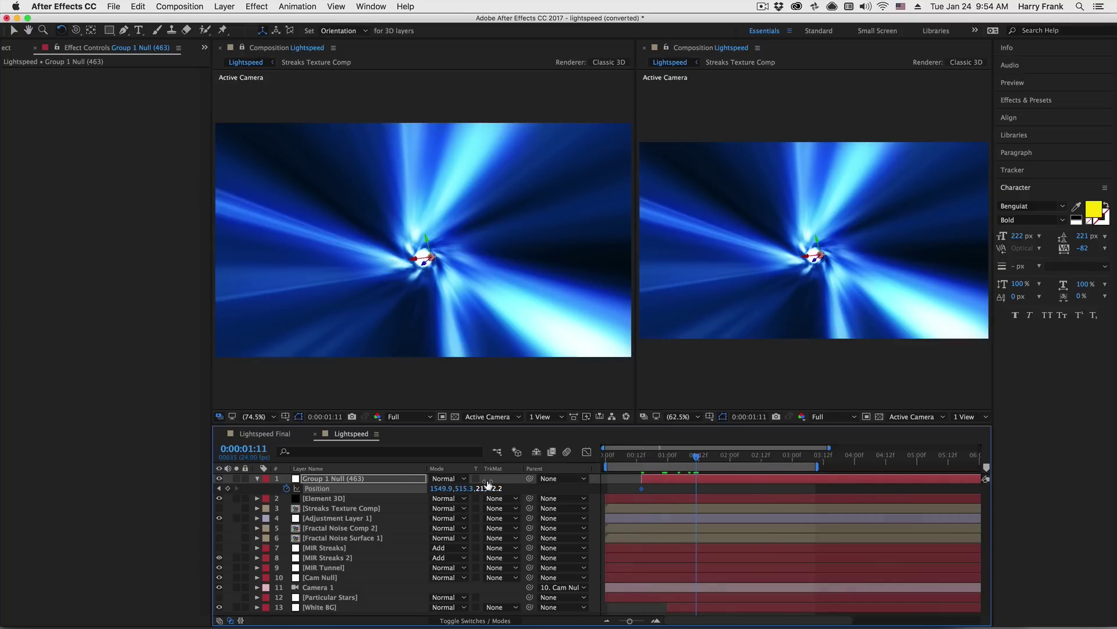
left_click(488, 488)
type("0")
key("Return")
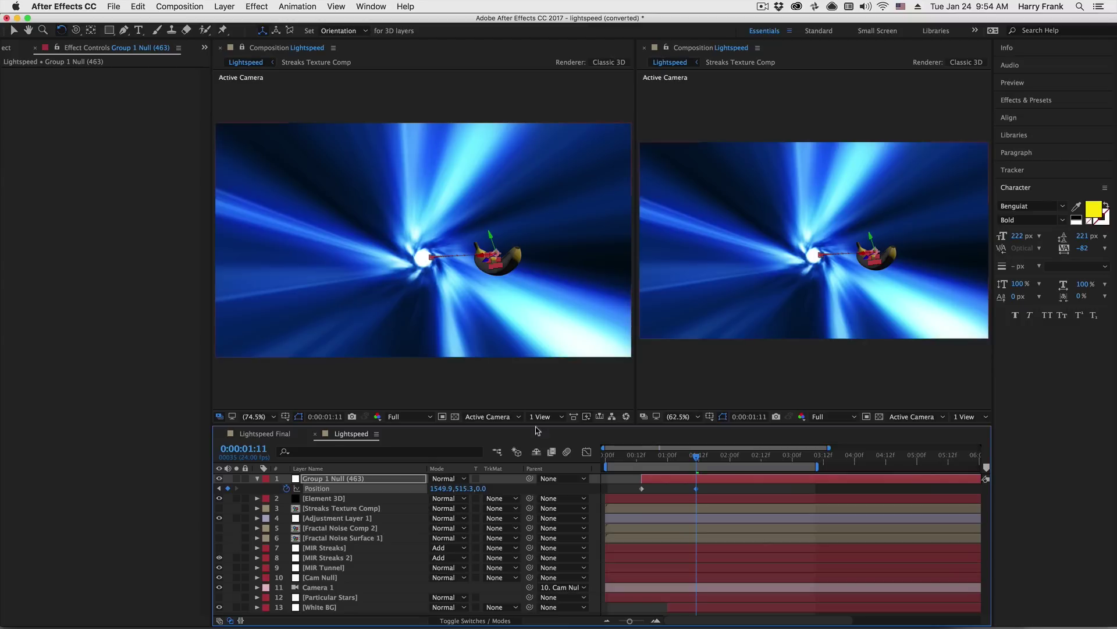
left_click_drag(478, 488, 455, 484)
left_click_drag(340, 479, 249, 508)
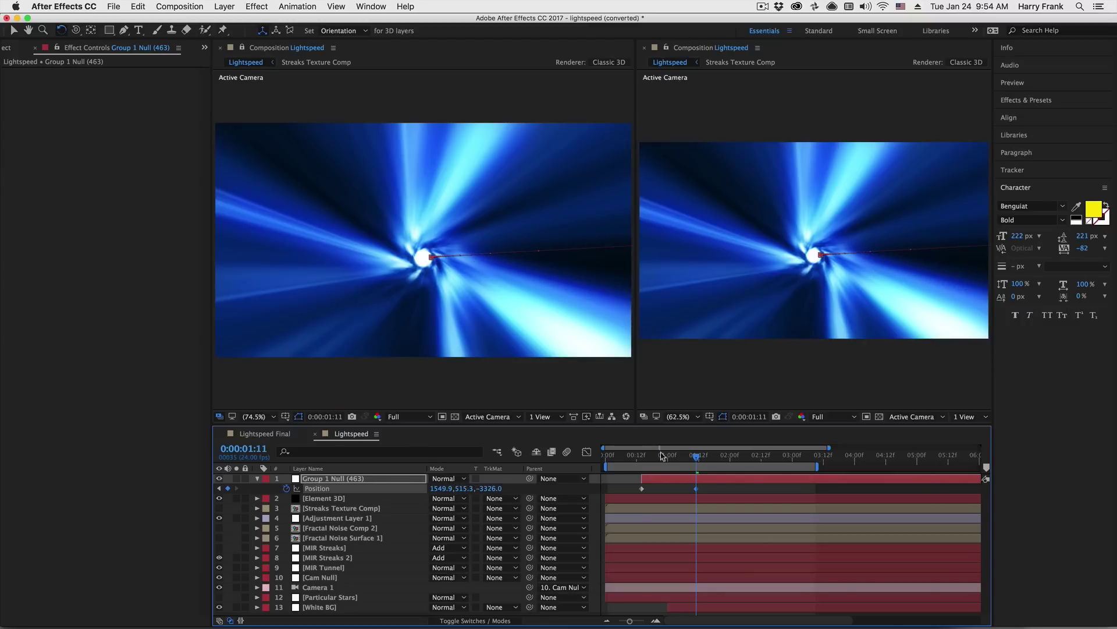
Try a slower flight by moving the second position keyframe to about 0:00:02:09, and preview it
left_click_drag(697, 488, 753, 499)
left_click(634, 455)
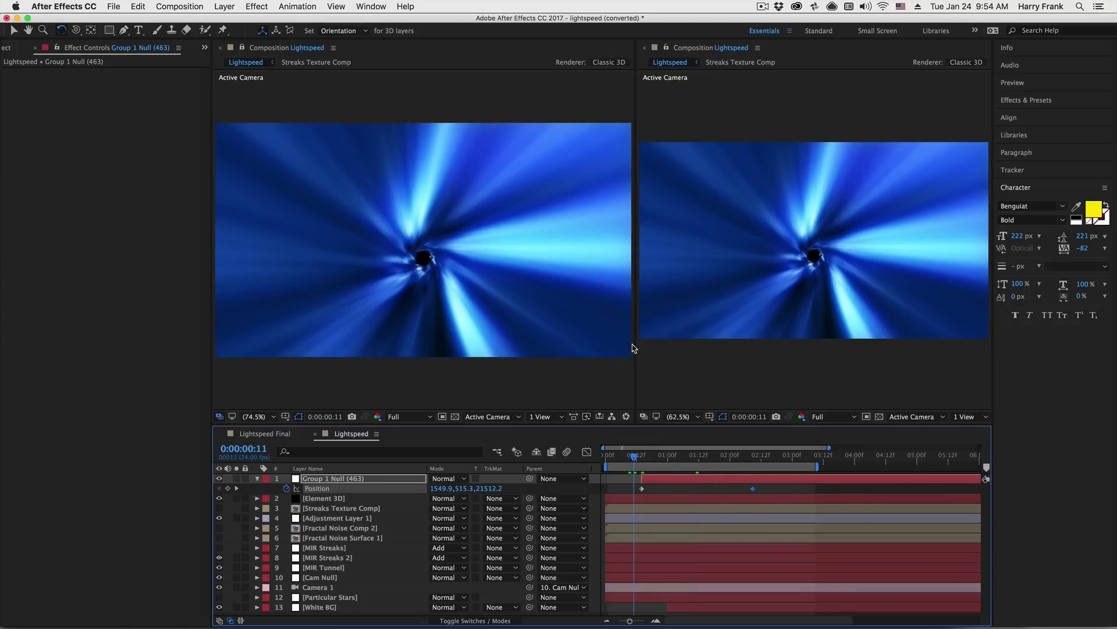
key("space")
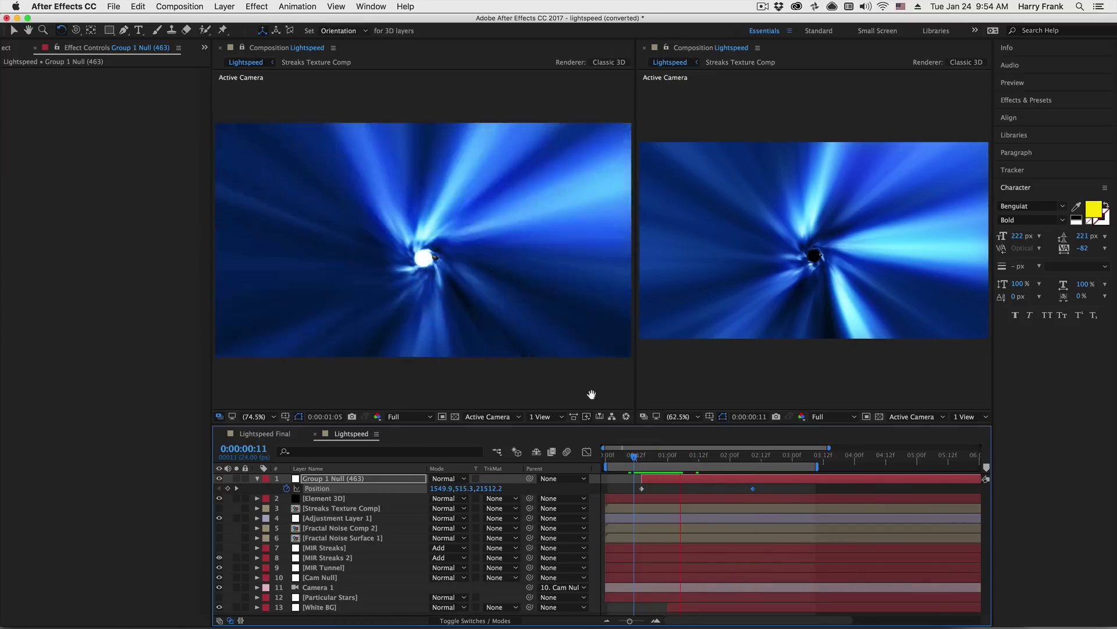
key("space")
Move the null's position keyframes to about 0:00:00:16 and 0:00:01:19 and preview the banana's flight
left_click_drag(755, 491, 727, 482)
left_click(649, 455)
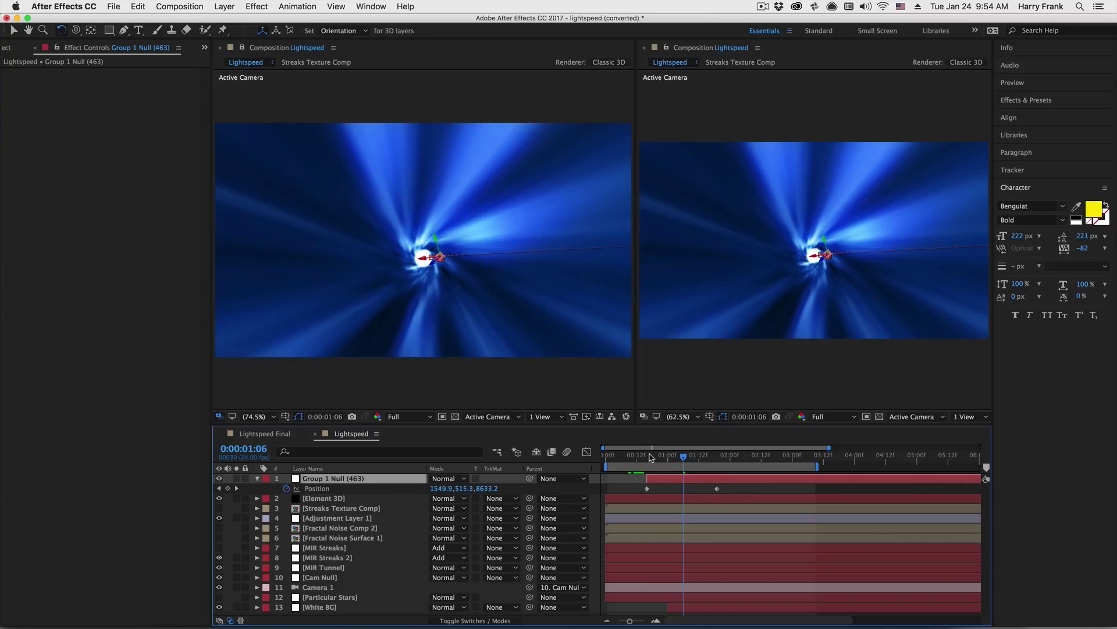
key("space")
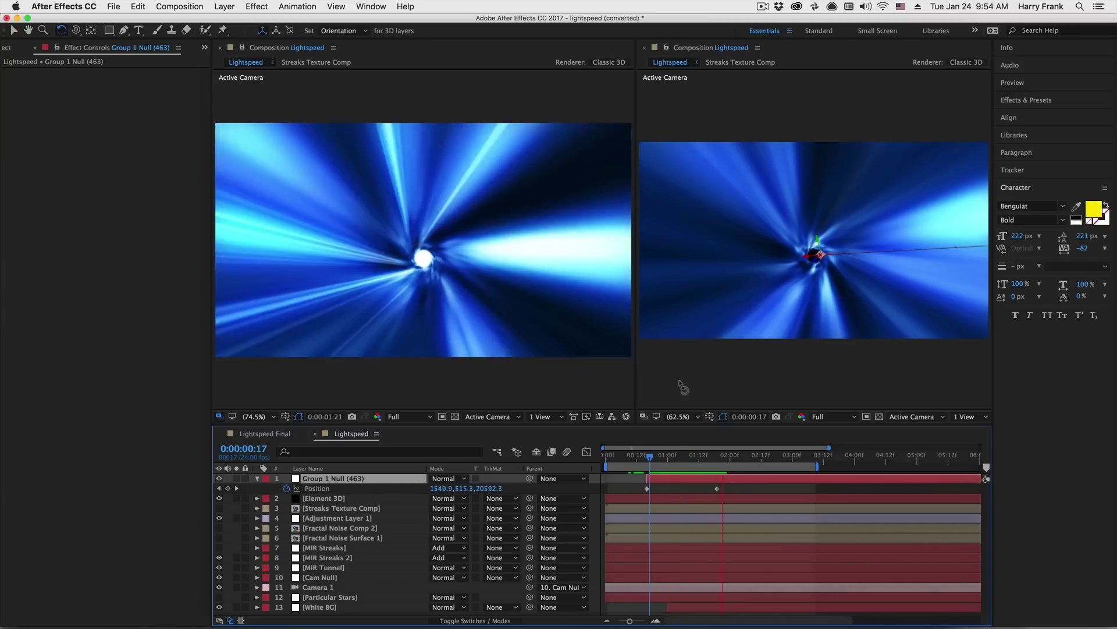
key("space")
Enable motion blur for the composition and the Element 3D layer, and check the banana's blur at 0:00:01:16
left_click(566, 453)
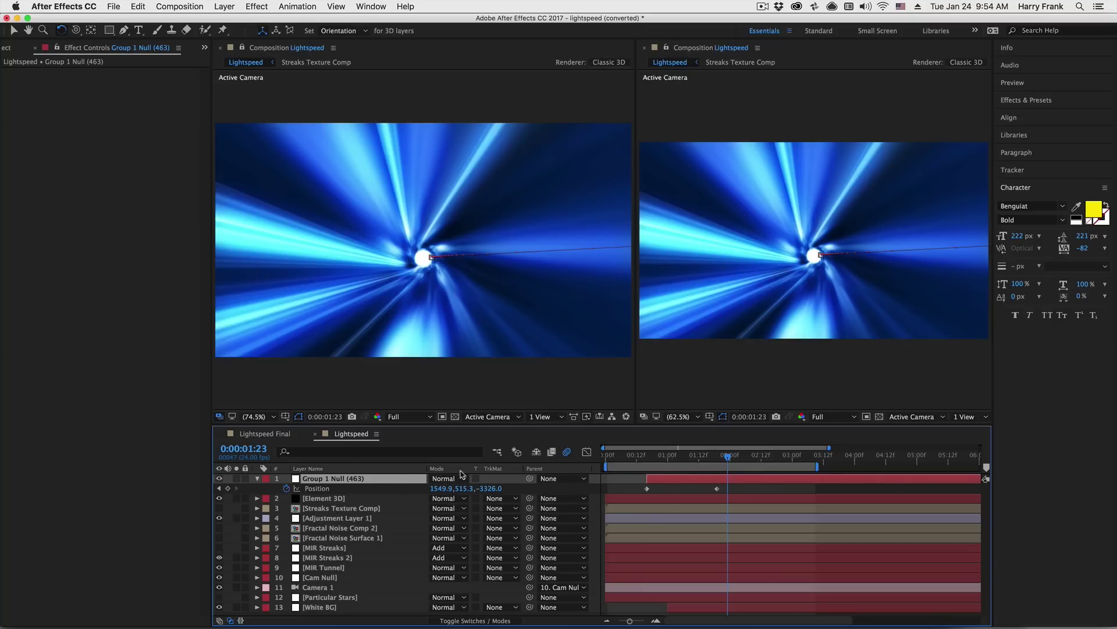
key("u")
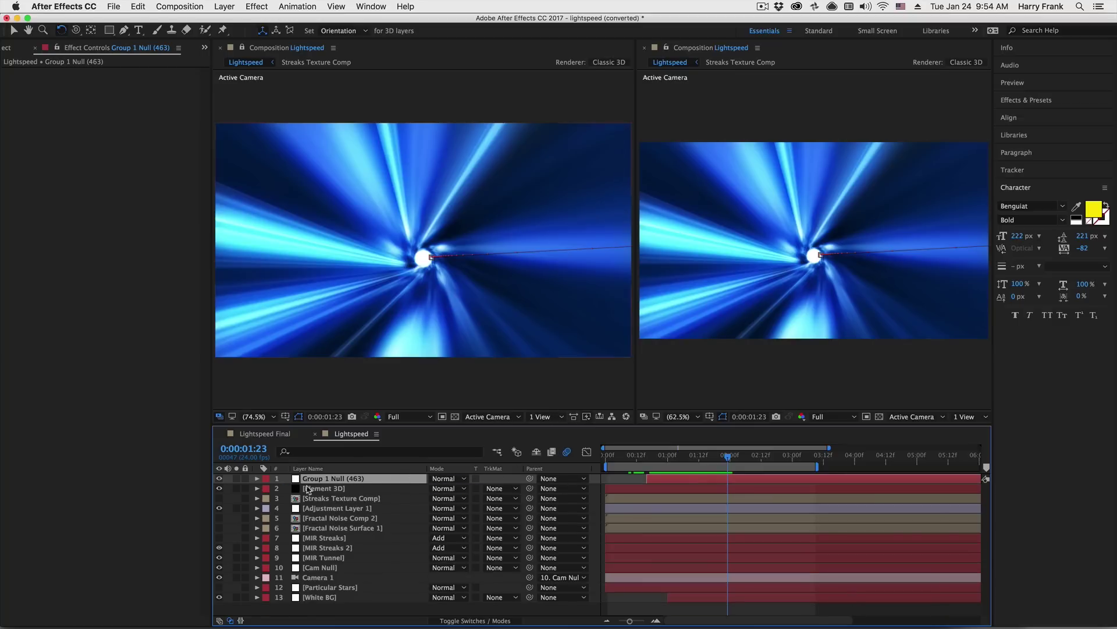
left_click(330, 490)
key("e")
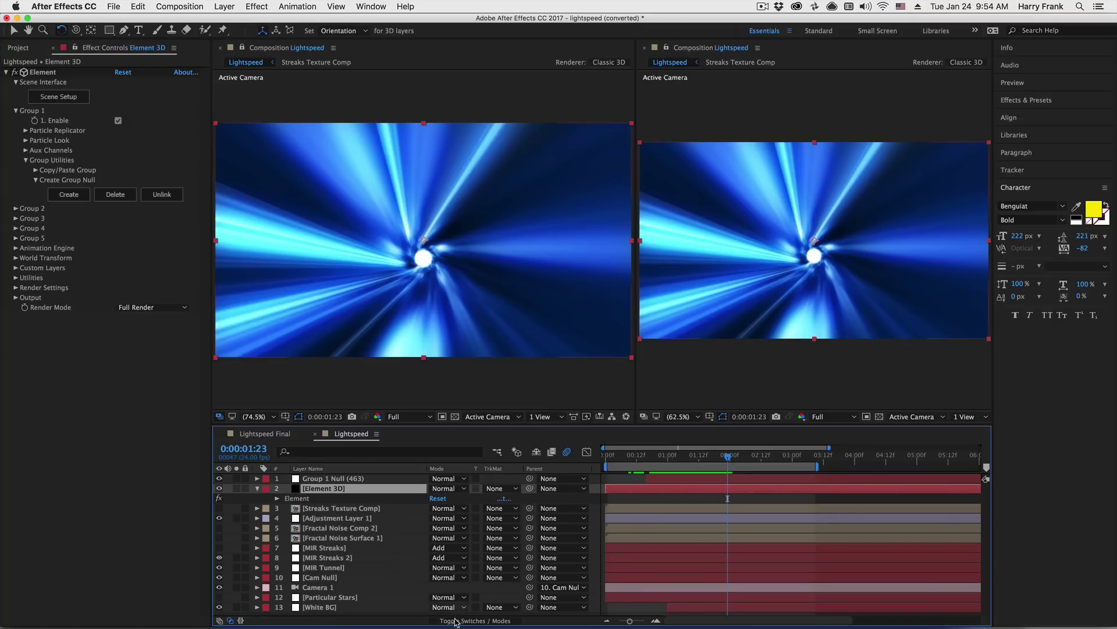
key("F4")
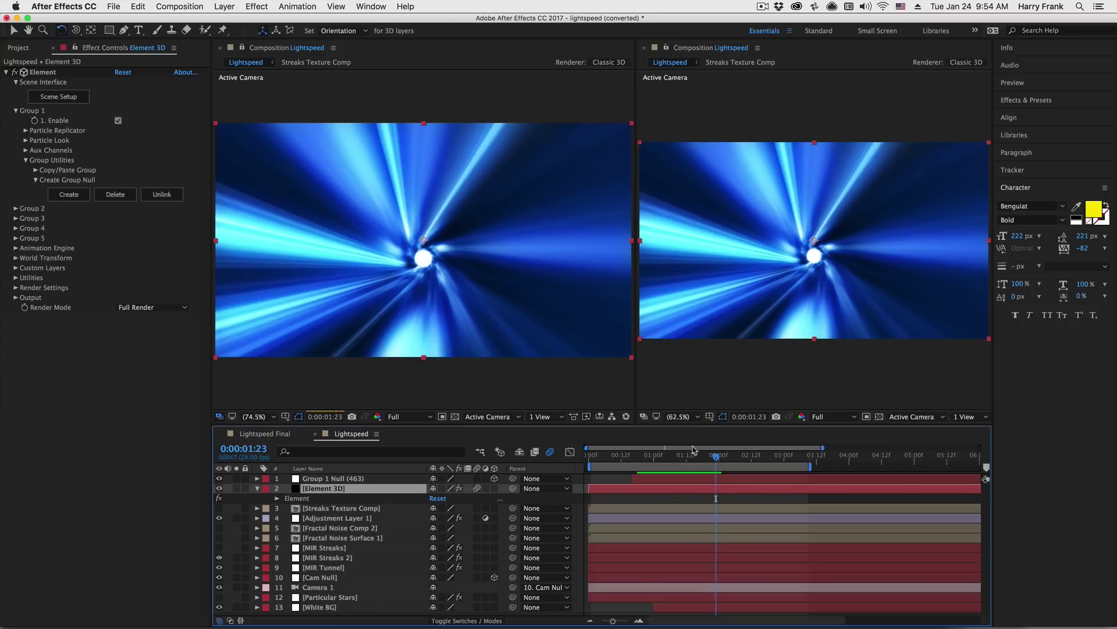
left_click_drag(669, 458, 699, 465)
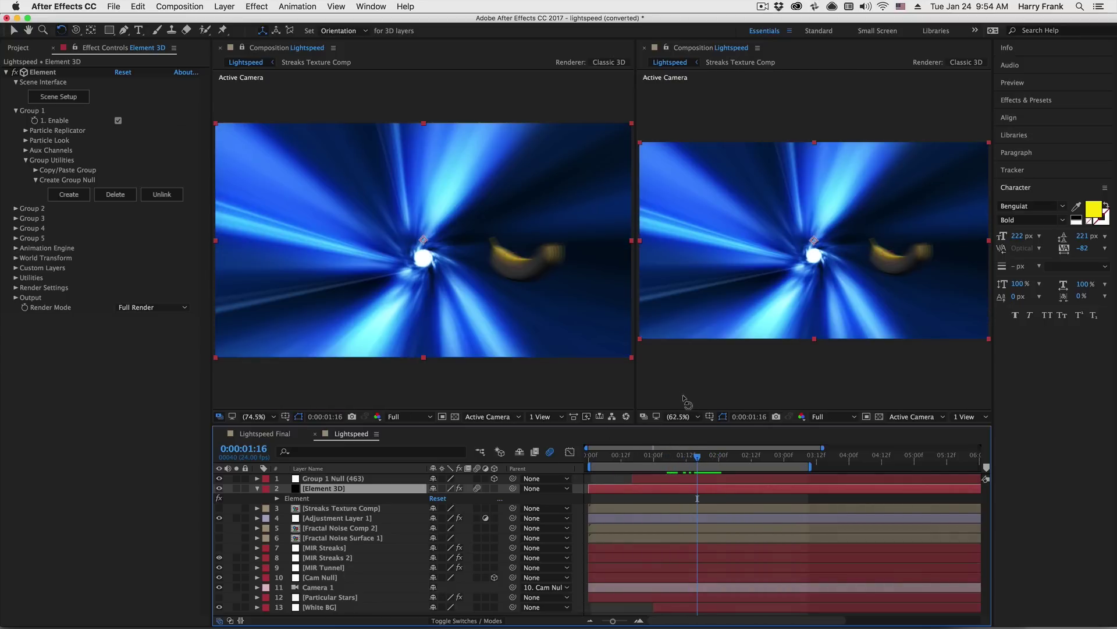
Try the Element effect's output Multisampling at 16, and undo it
left_click(15, 298)
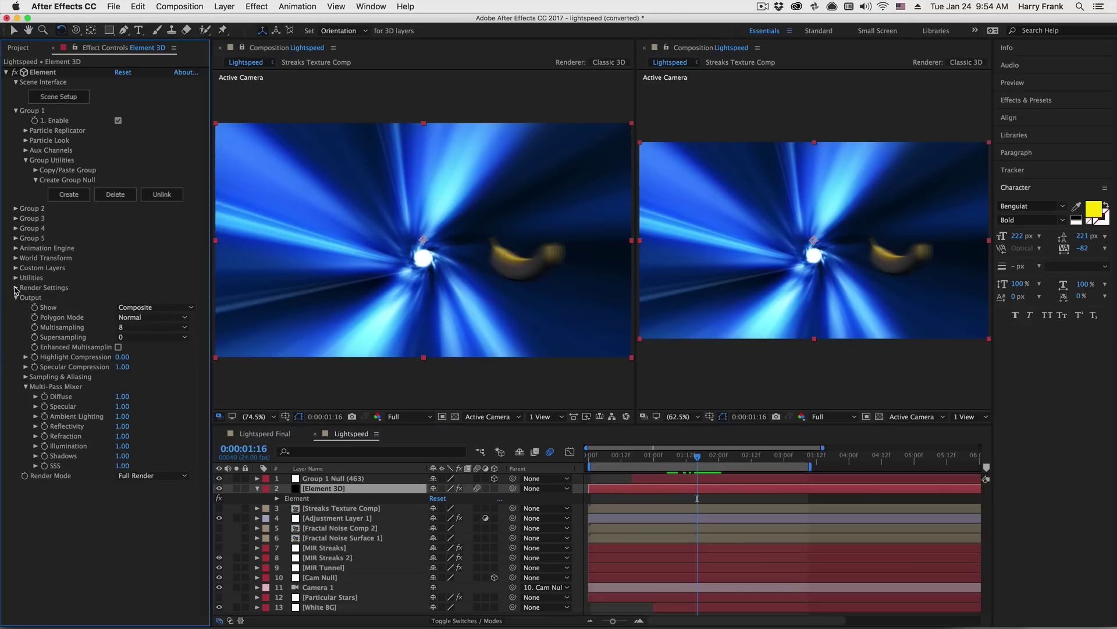
left_click(16, 288)
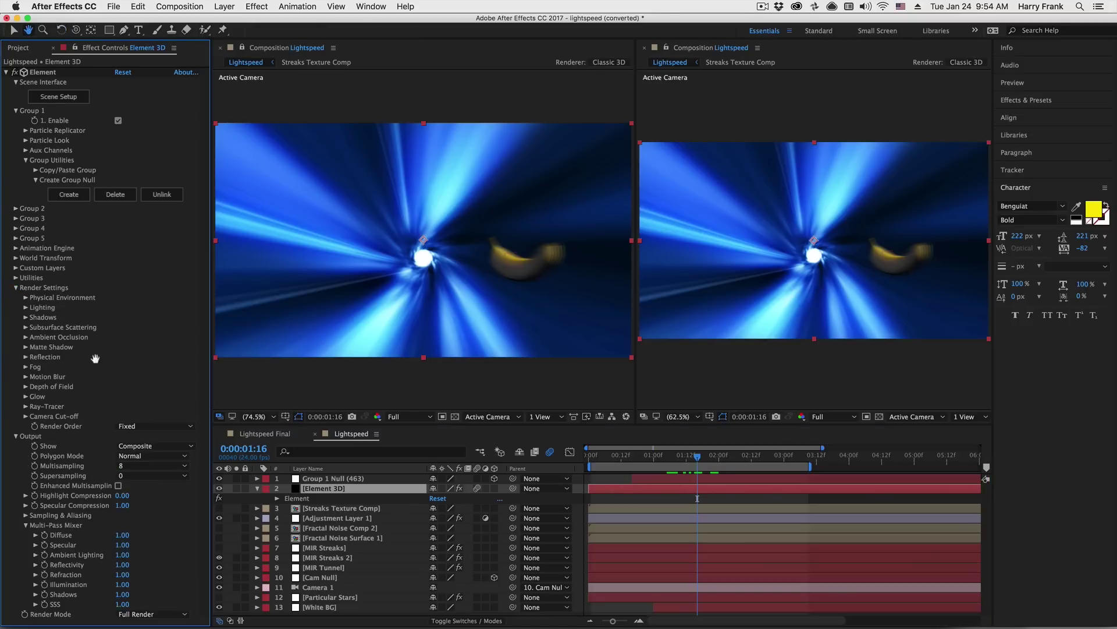
left_click(134, 466)
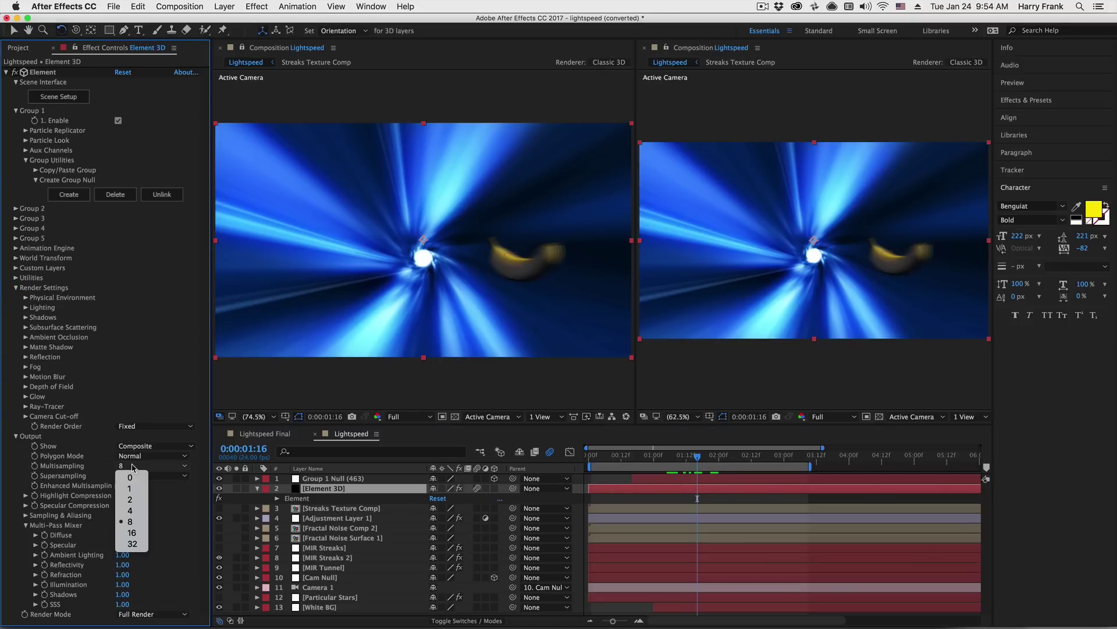
left_click(138, 534)
key("super+z")
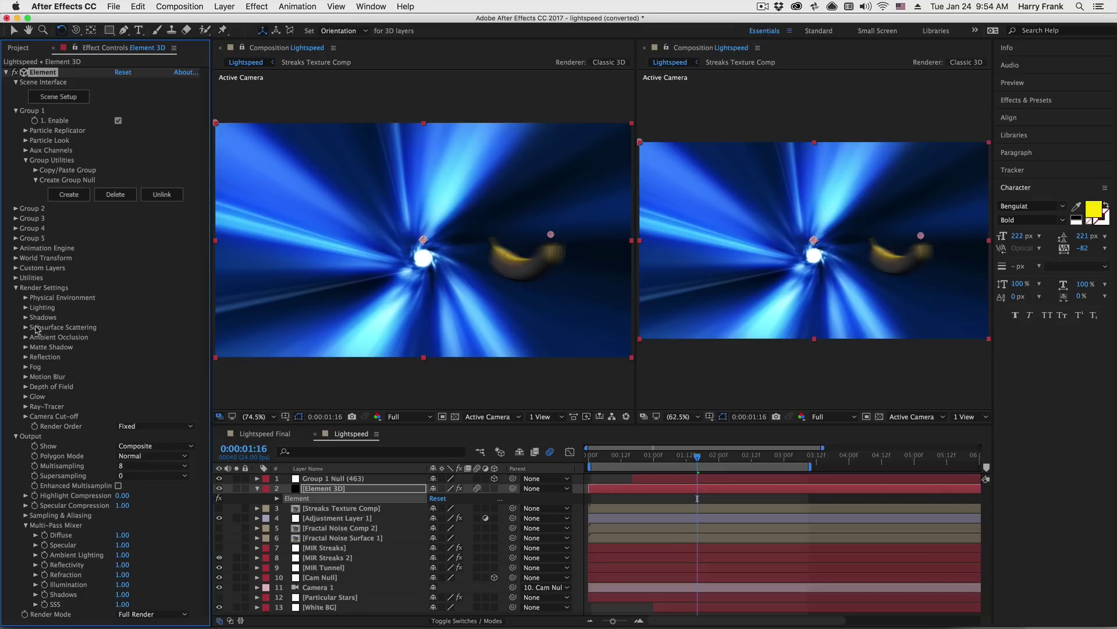
Set Motion Blur Samples to 32 in Element's render settings
left_click(26, 377)
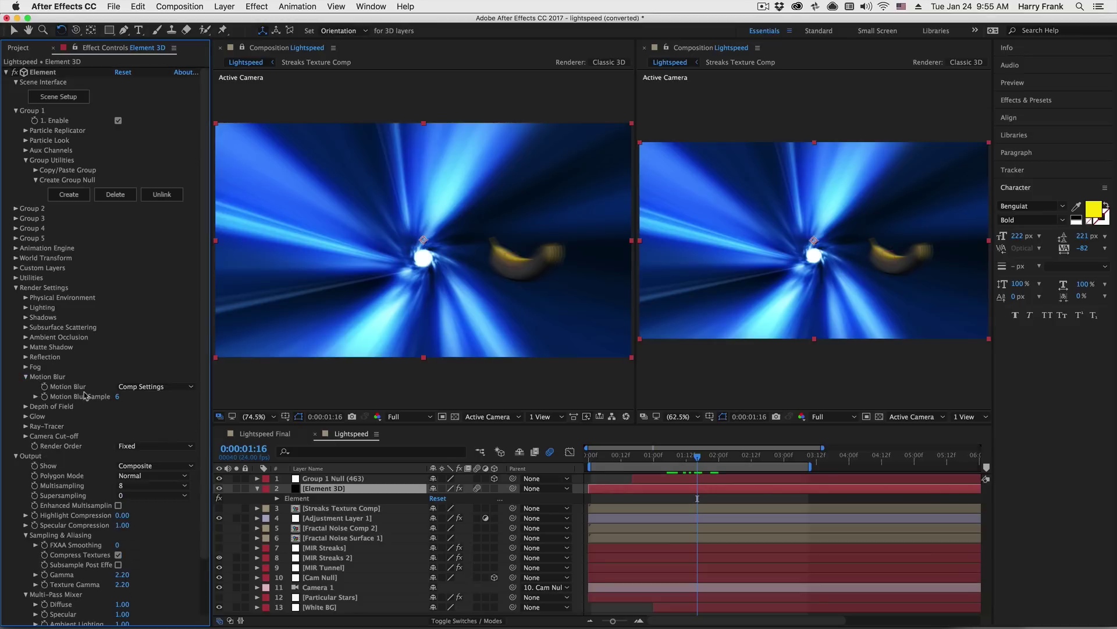
left_click(118, 396)
type("32")
key("Return")
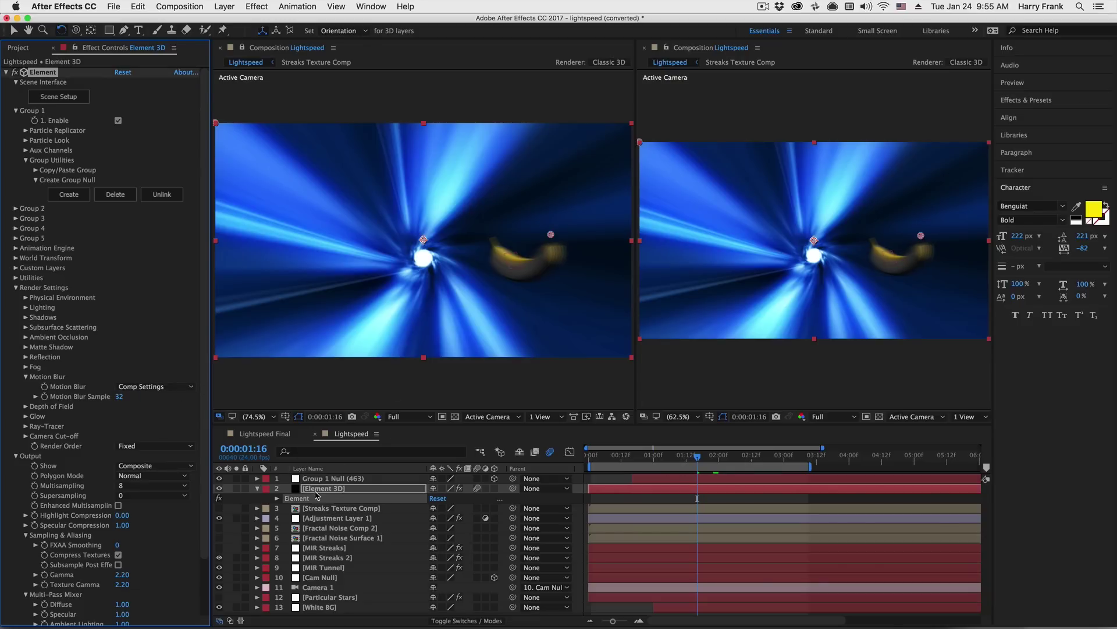
Move the Element 3D layer directly below Adjustment Layer 1 and reveal the adjustment layer's Glow and Curves effects
mouse_move(315, 490)
left_mouse_down()
mouse_move(321, 518)
mouse_move(322, 498)
left_mouse_up()
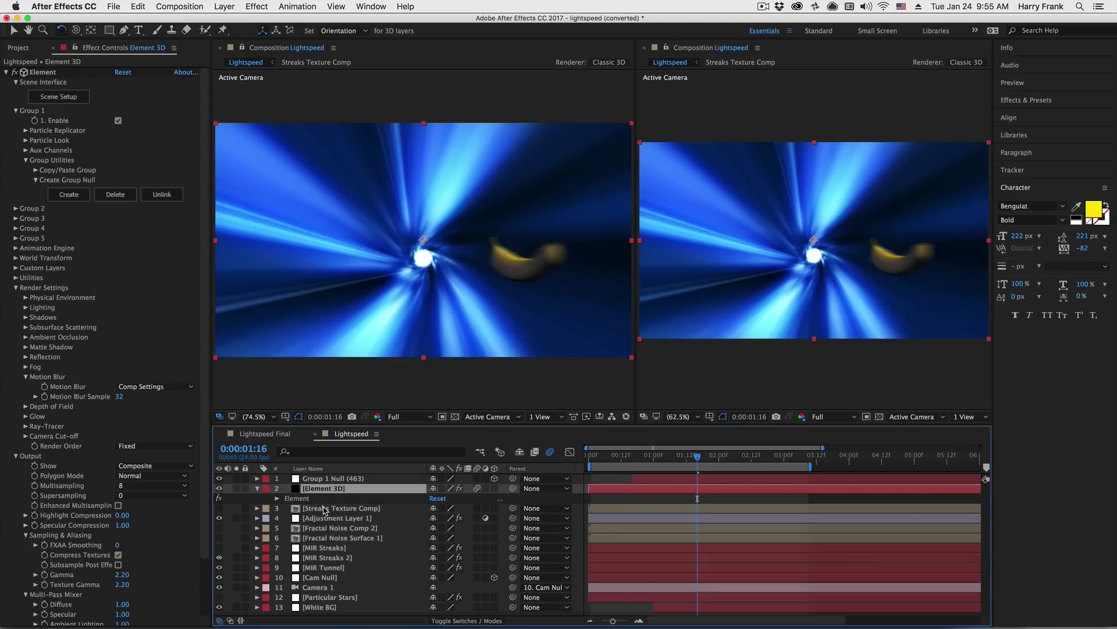
left_click(330, 518)
key("e")
key("e")
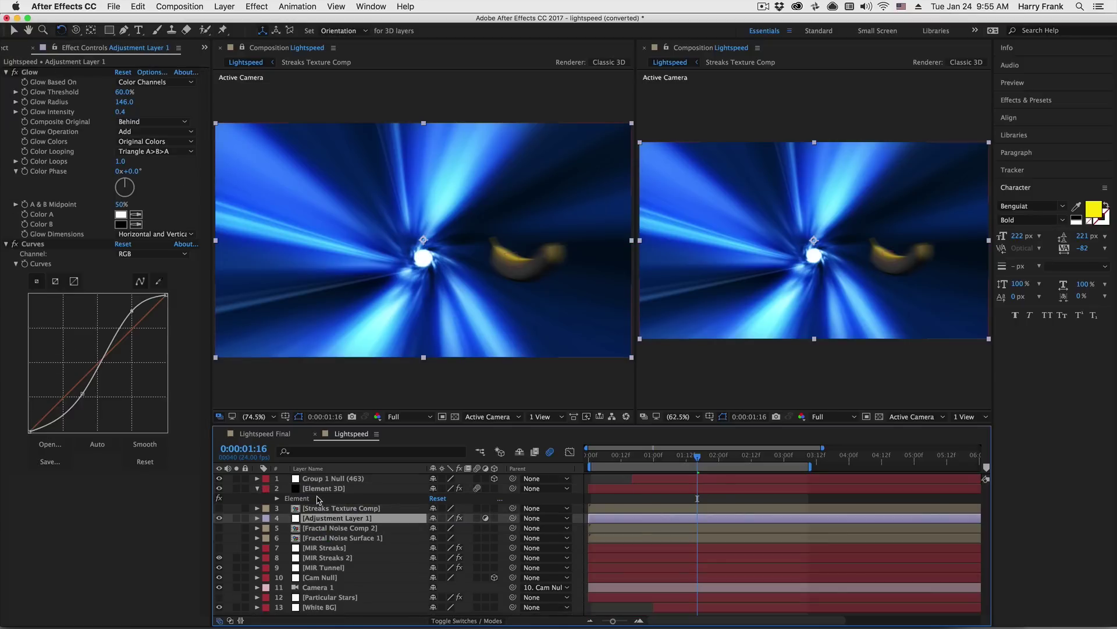
left_click(316, 491)
left_click_drag(313, 491, 335, 527)
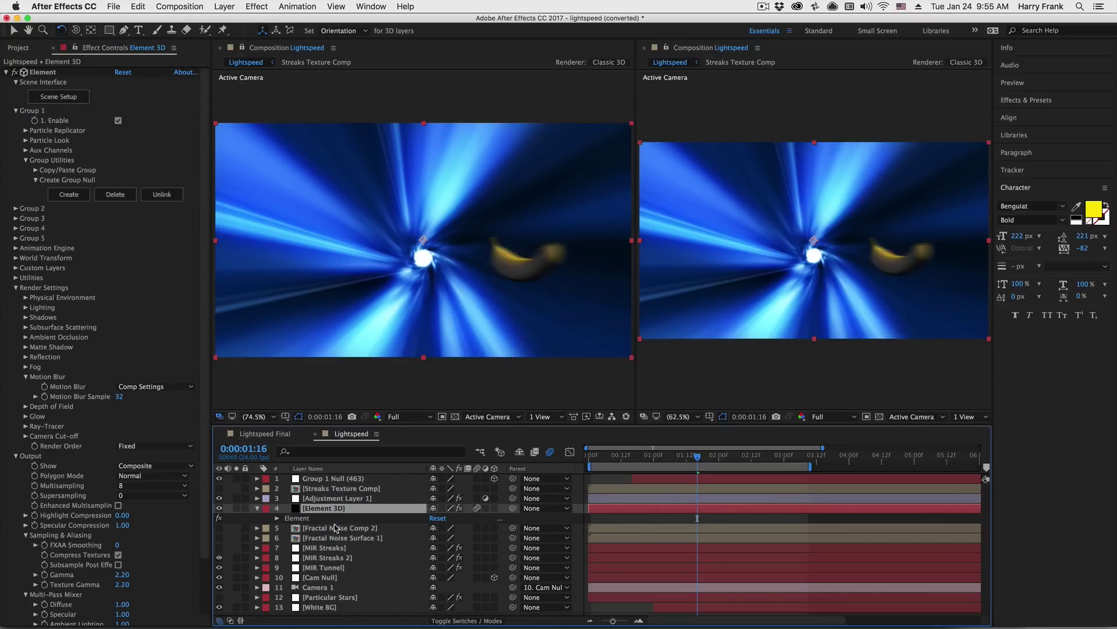
left_click(308, 499)
key("e")
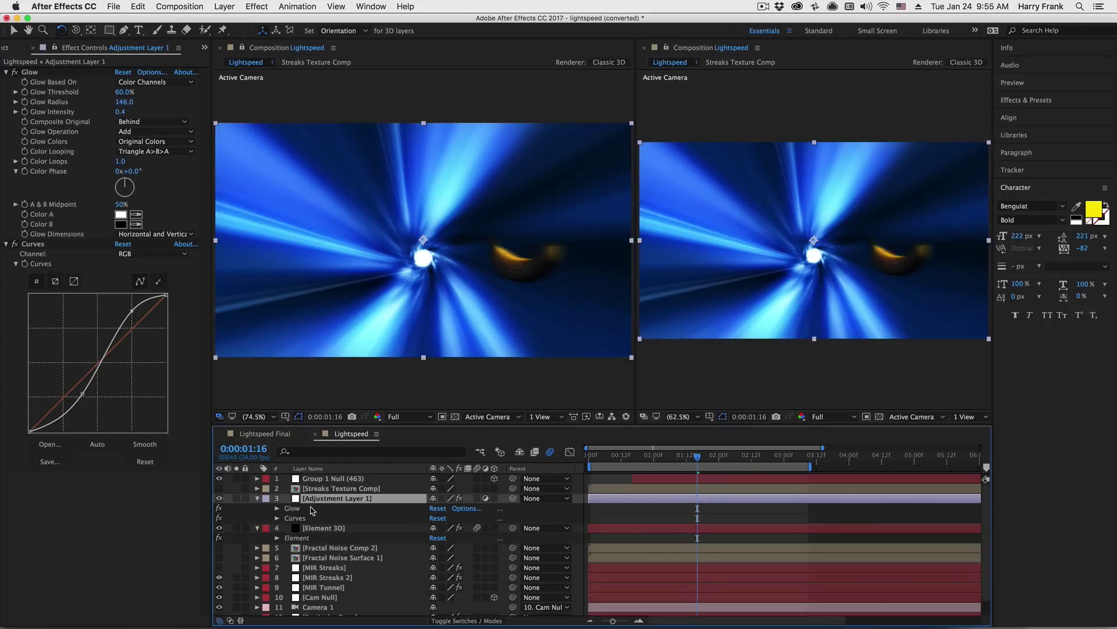
Duplicate Adjustment Layer 1 and arrange the Element 3D layer between the two copies
left_click(320, 528)
left_click_drag(320, 528, 323, 498)
left_click(326, 518)
key("ctrl+d")
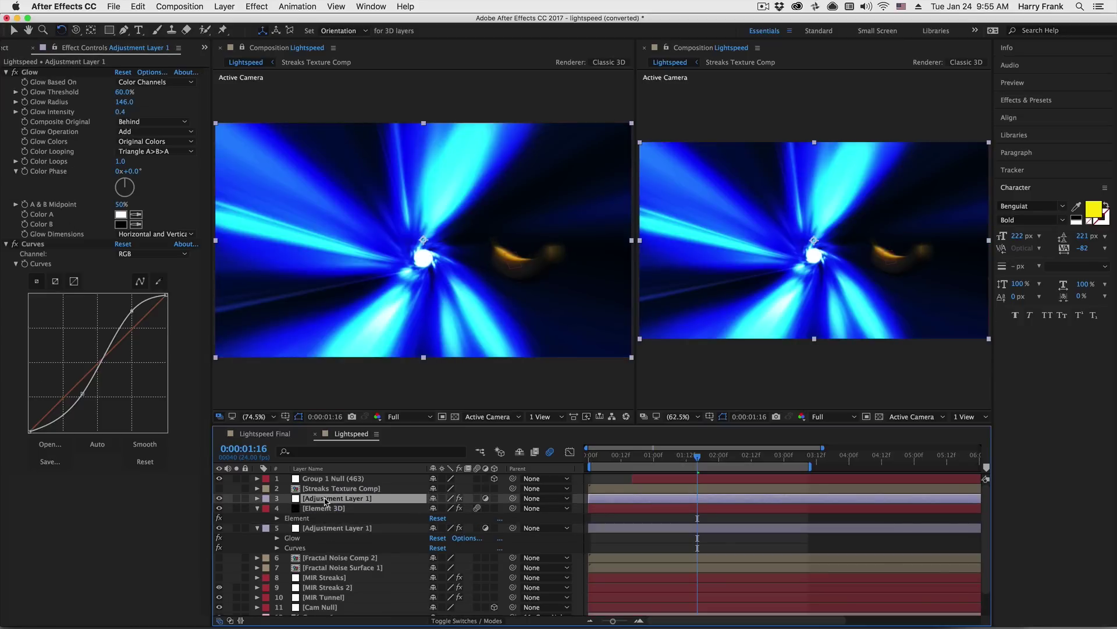
Transfer Glow and Curves from the upper Adjustment Layer 1 copy to the Element 3D layer, deleting the emptied copy
key("e")
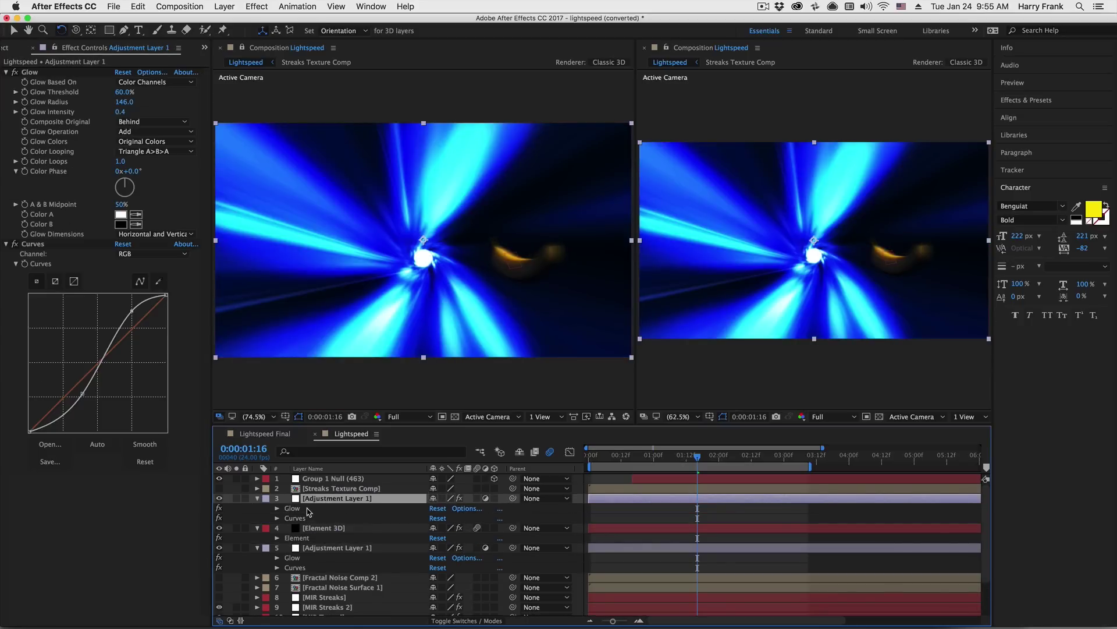
left_click(292, 508)
left_click(295, 518, "shift")
key("Delete")
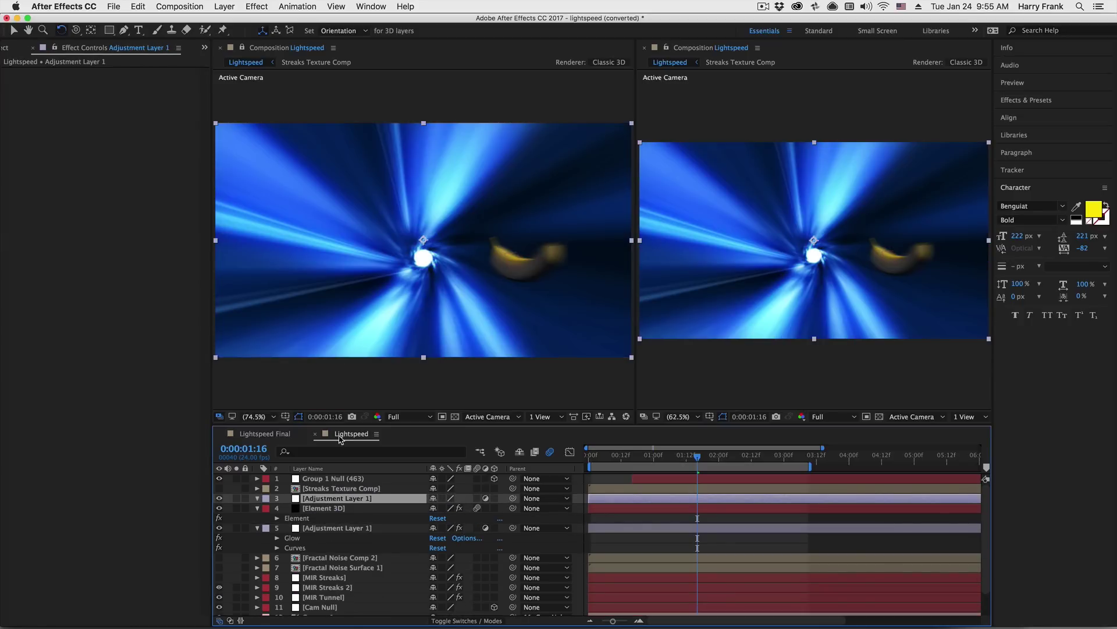
key("Delete")
left_click(332, 498)
key("super+v")
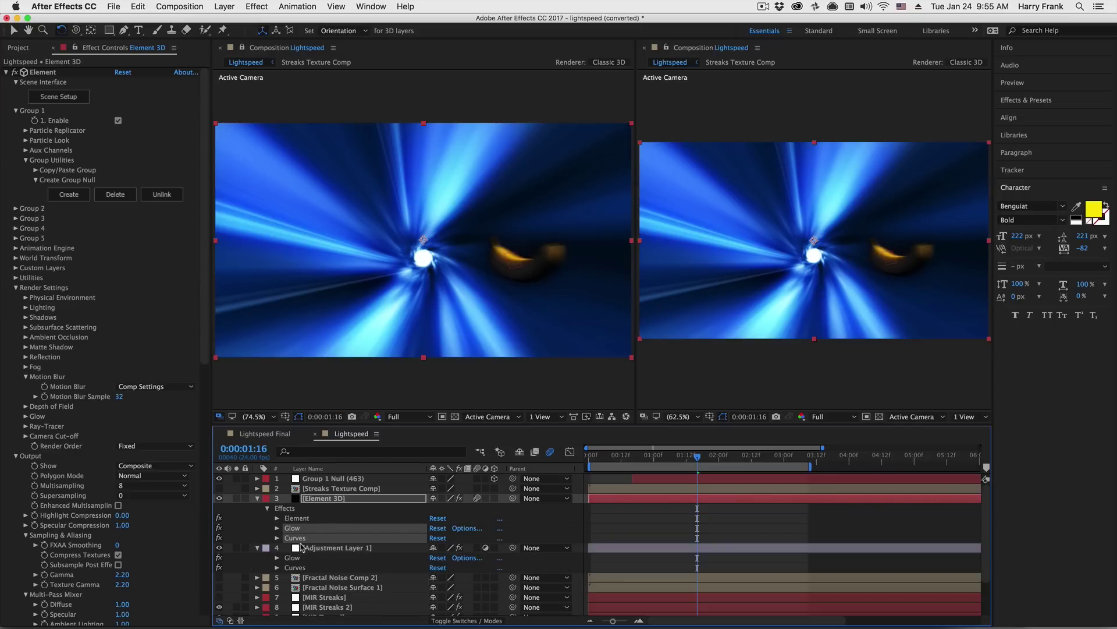
Set the Element 3D layer's Glow Threshold to 72.9% and flatten its RGB curve to just below the diagonal
scroll(204, 349, "down", 3)
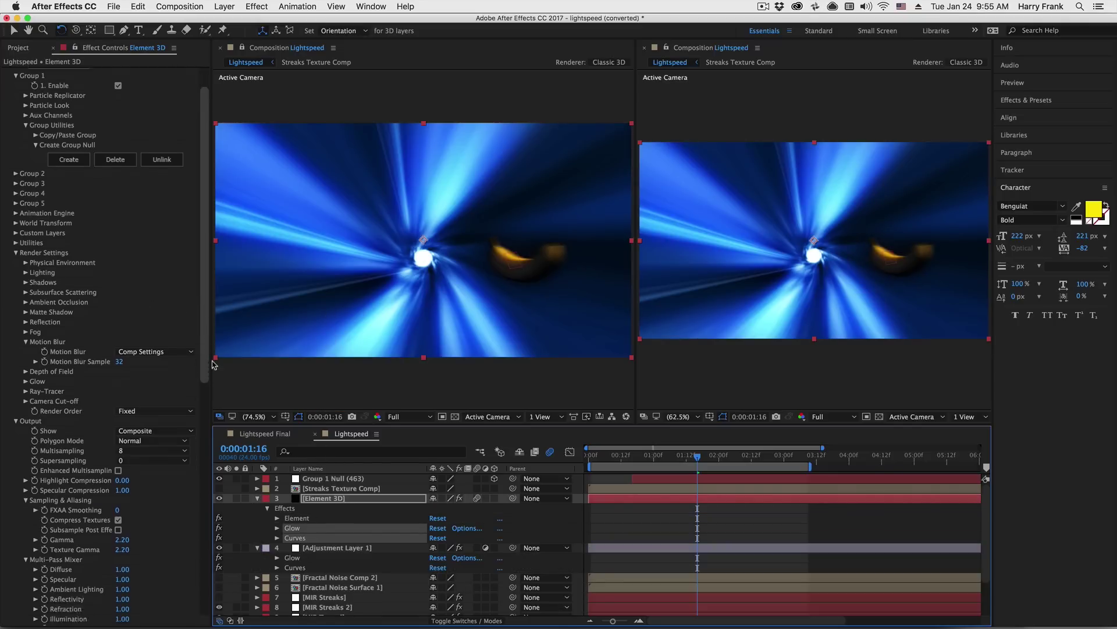
scroll(204, 361, "down", 15)
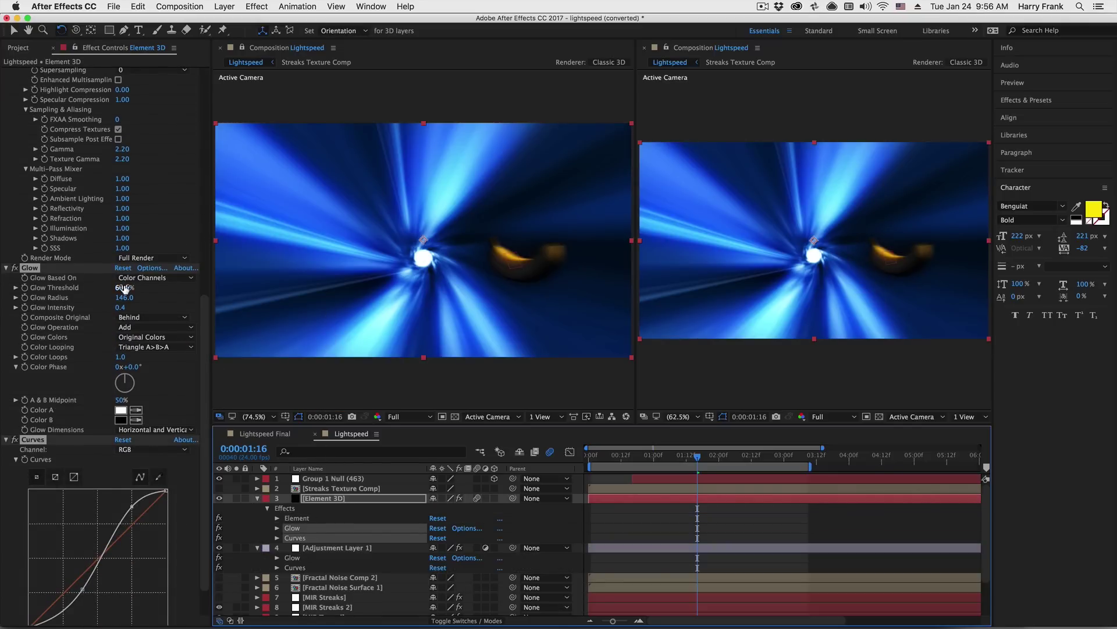
left_click_drag(124, 288, 147, 281)
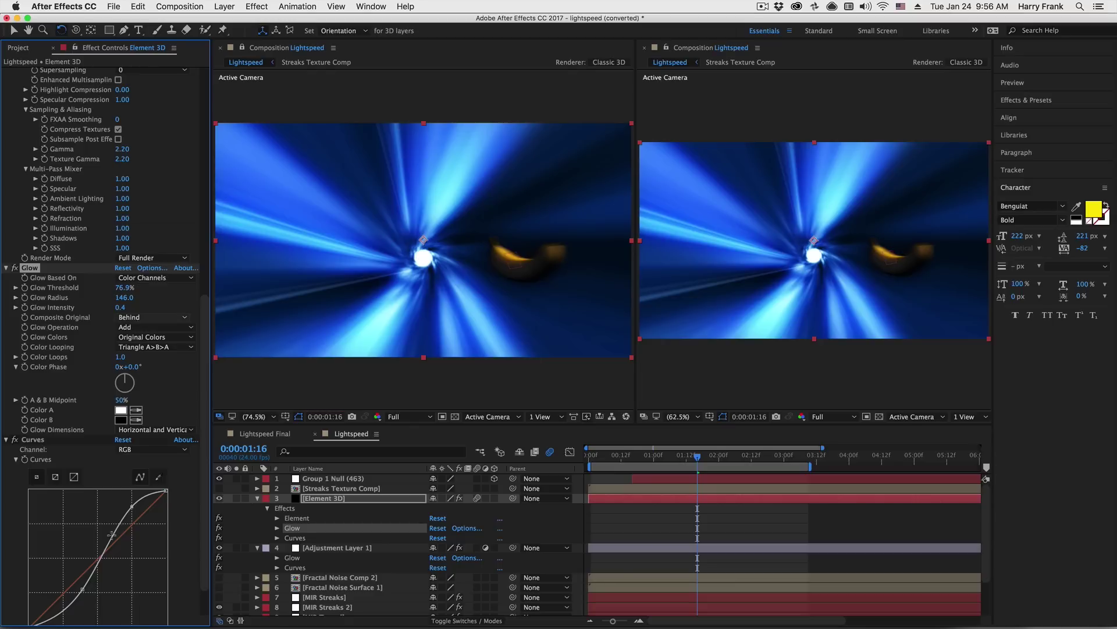
left_click_drag(131, 506, 135, 523)
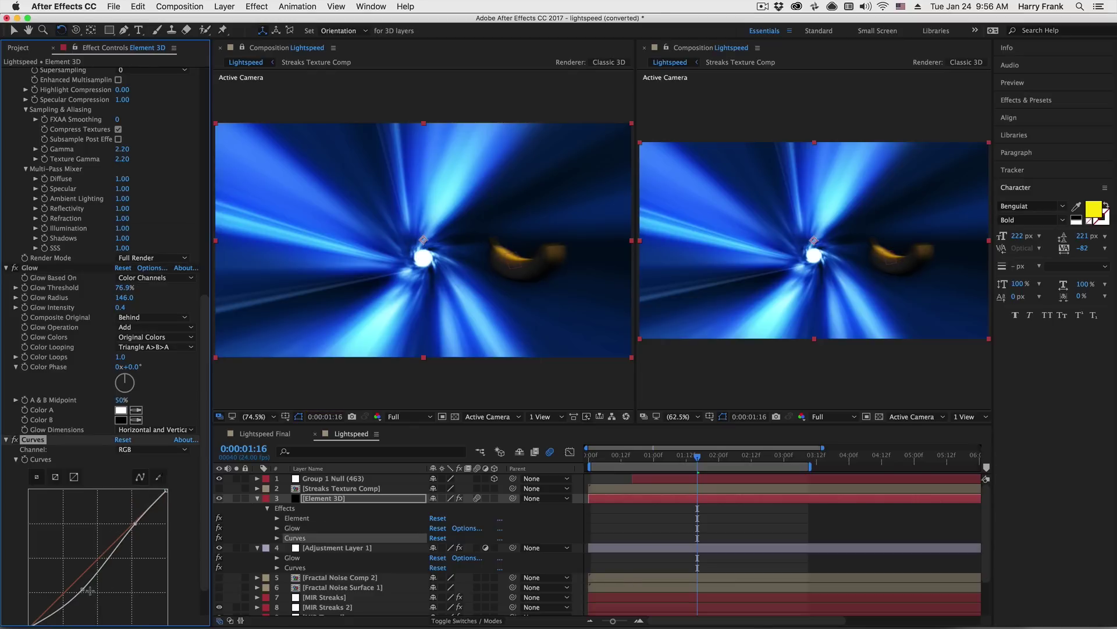
left_click_drag(80, 588, 86, 581)
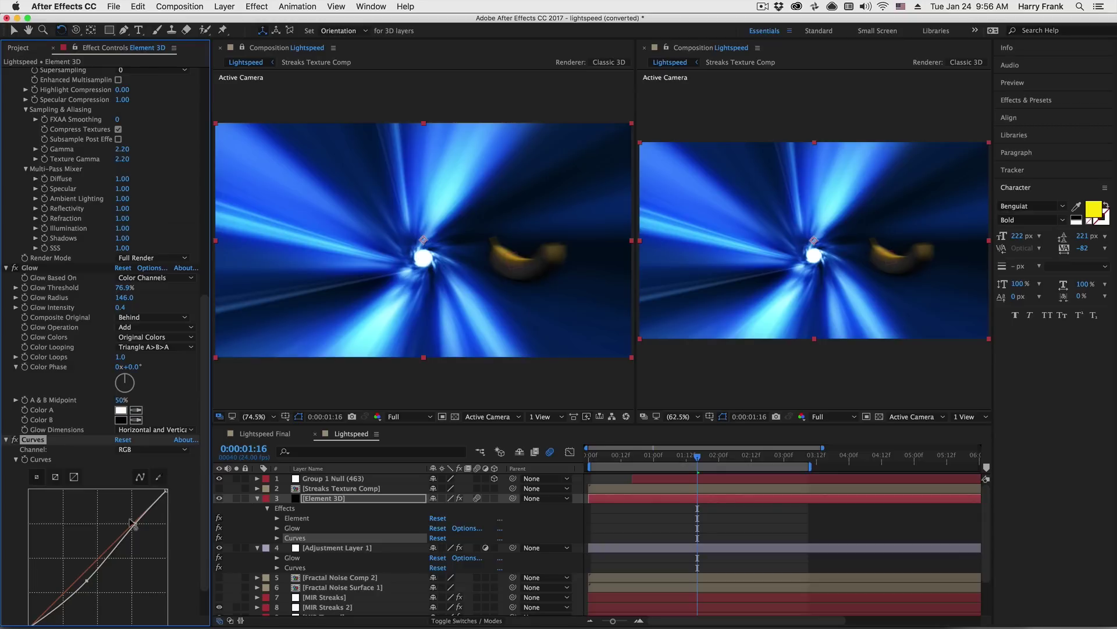
left_click_drag(130, 518, 128, 530)
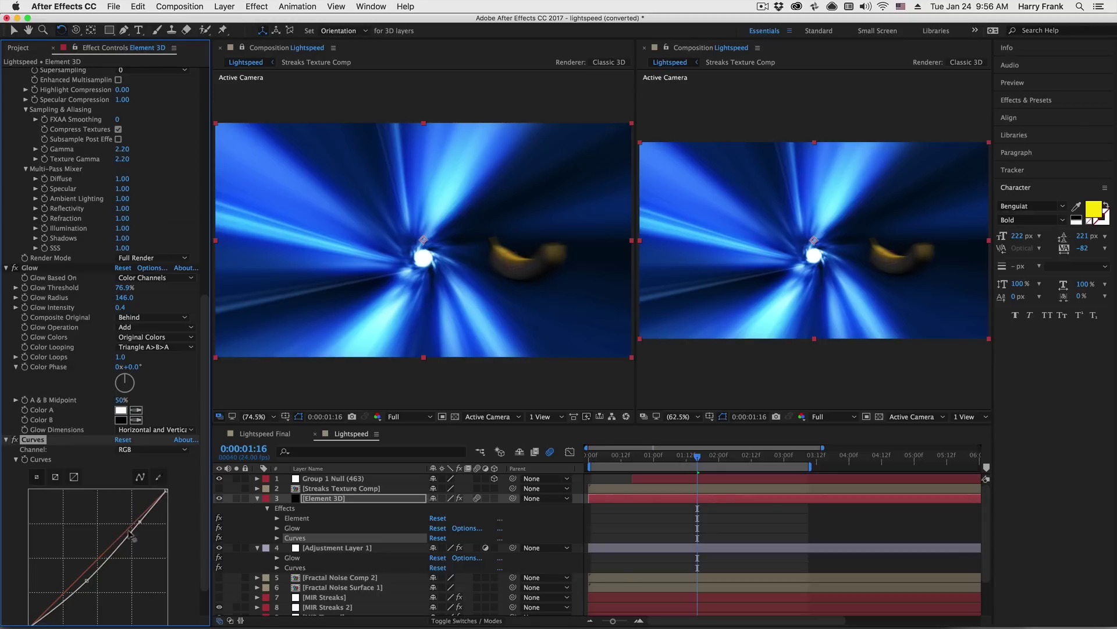
left_click_drag(87, 580, 89, 580)
left_click_drag(124, 288, 170, 274)
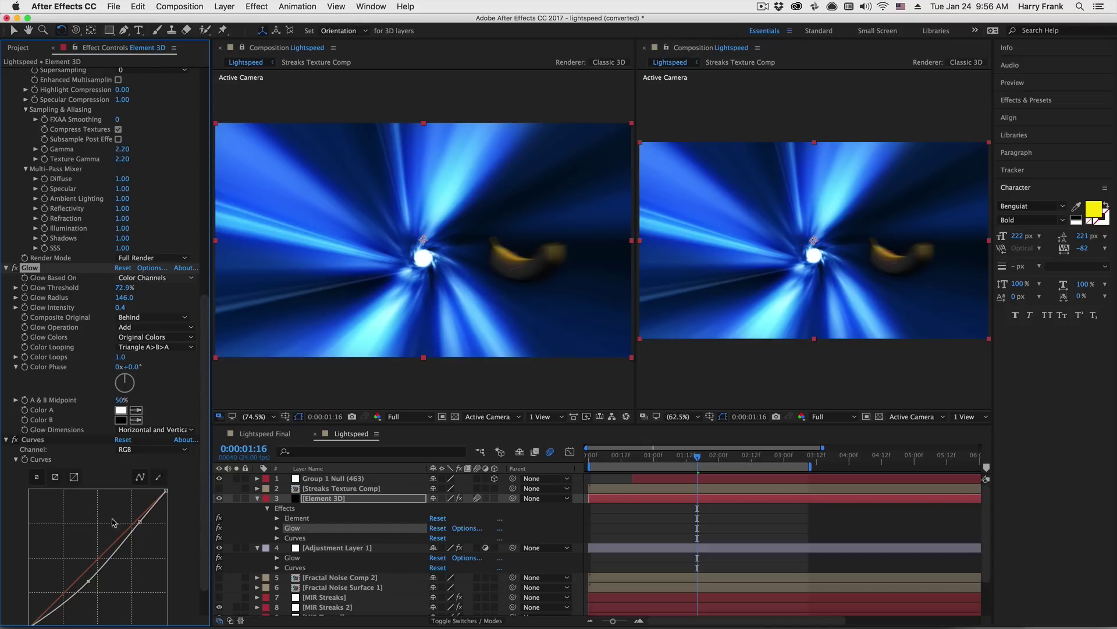
left_click_drag(85, 578, 89, 569)
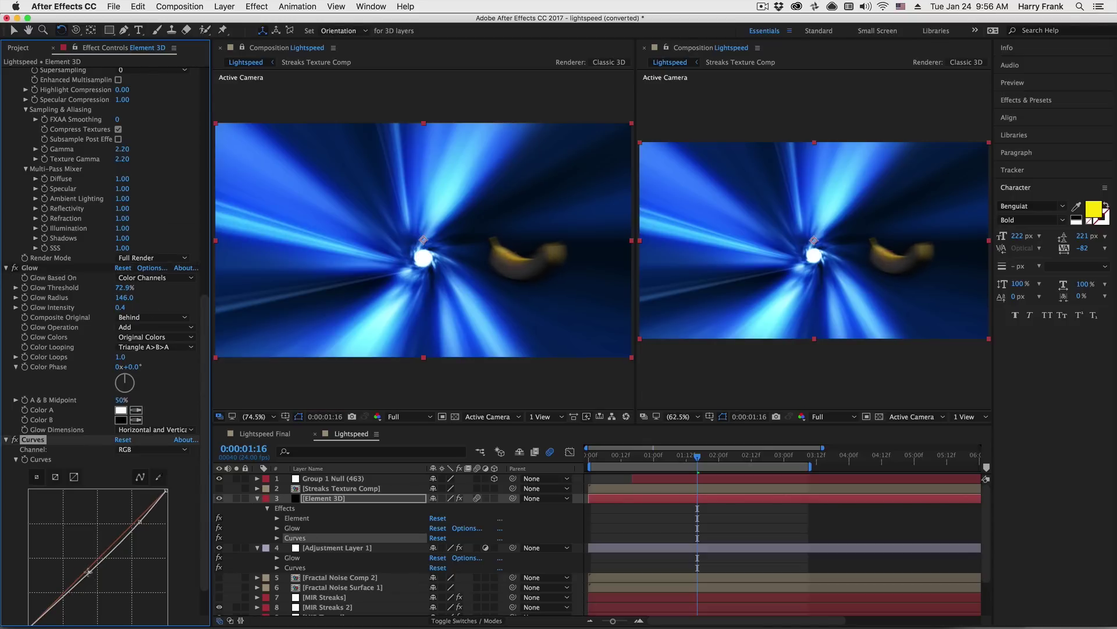
Lower the midtones of the Element 3D layer's Red curve and slightly raise the lower part of its Blue curve
left_click(7, 440)
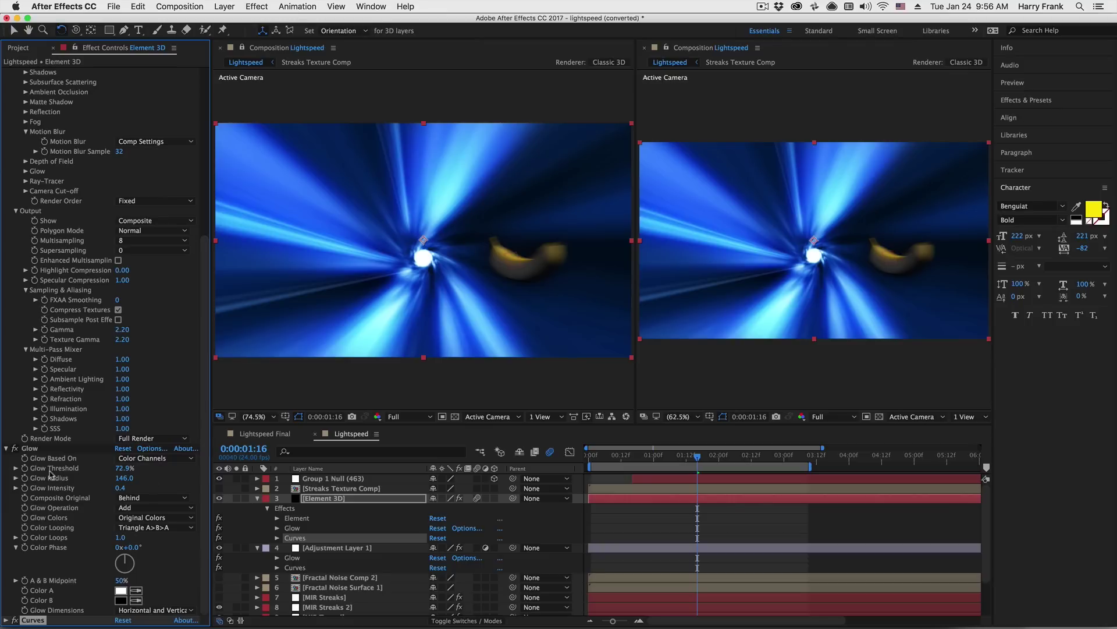
left_click(7, 619)
left_click(148, 405)
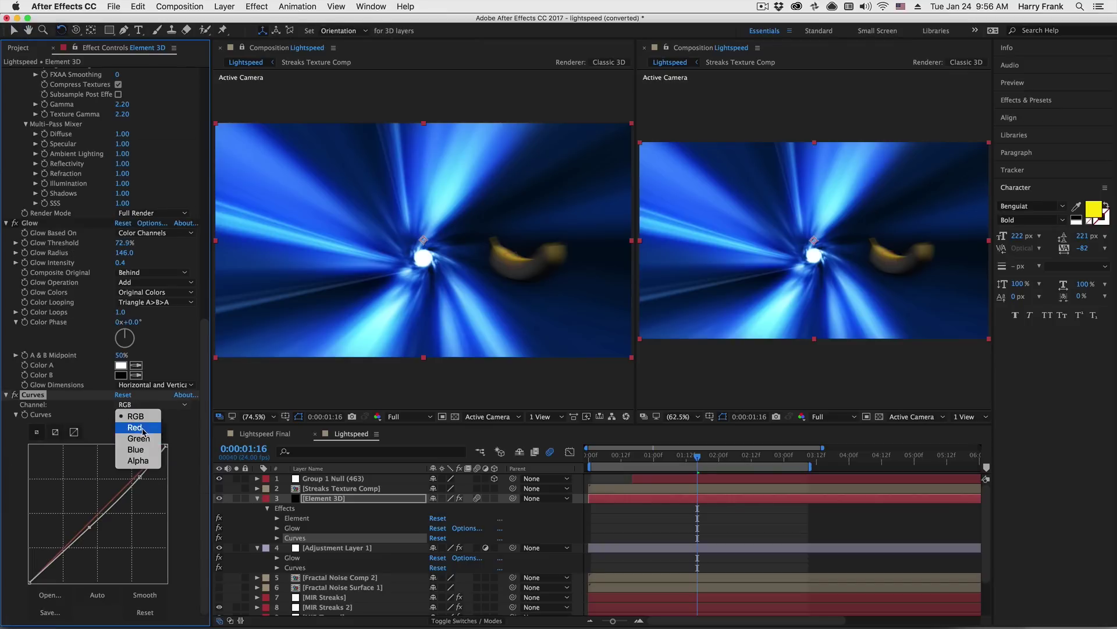
left_click(143, 429)
left_click_drag(96, 511, 107, 523)
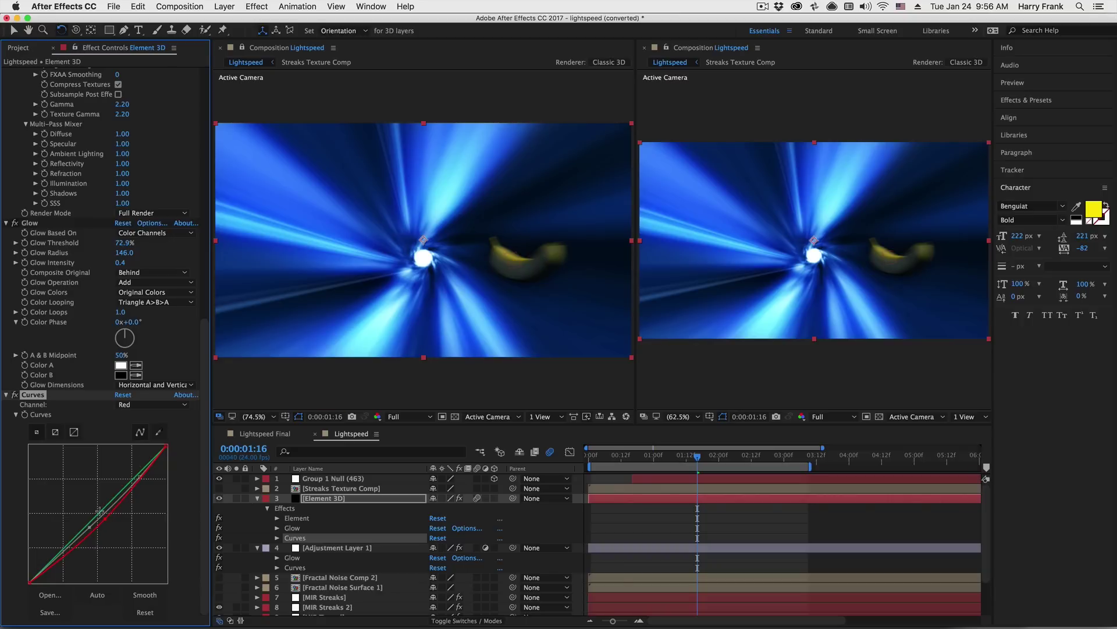
left_click(138, 404)
left_click(137, 449)
left_click_drag(64, 538, 62, 536)
Collapse the Element 3D layer's existing effect settings and add the Key Correct Light Wrap effect
left_click(7, 223)
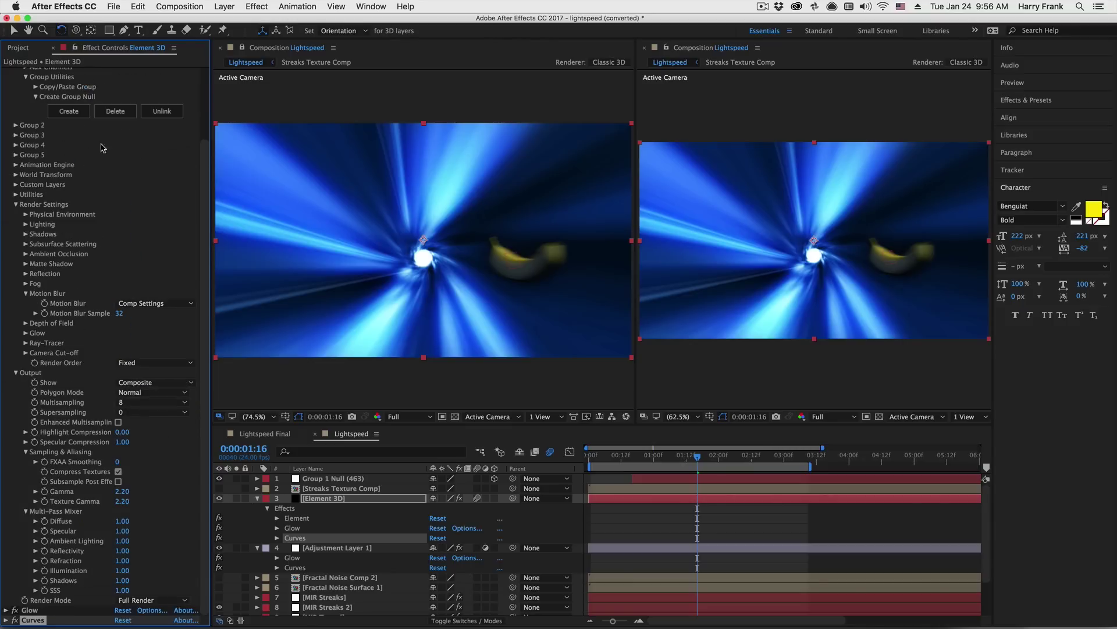
scroll(198, 159, "up", 3)
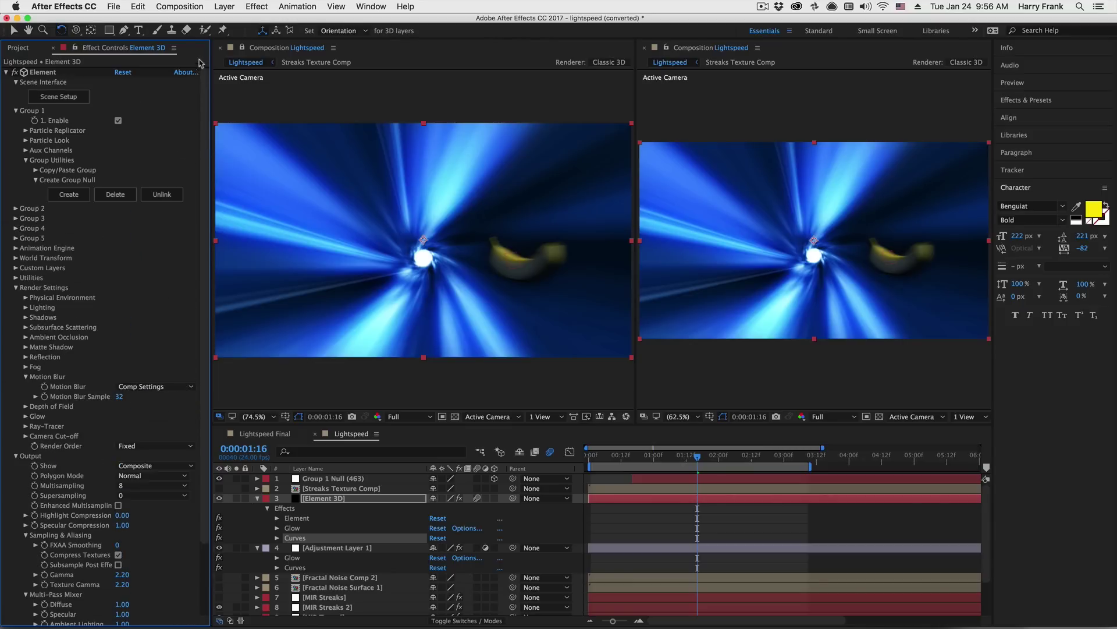
left_click(6, 71)
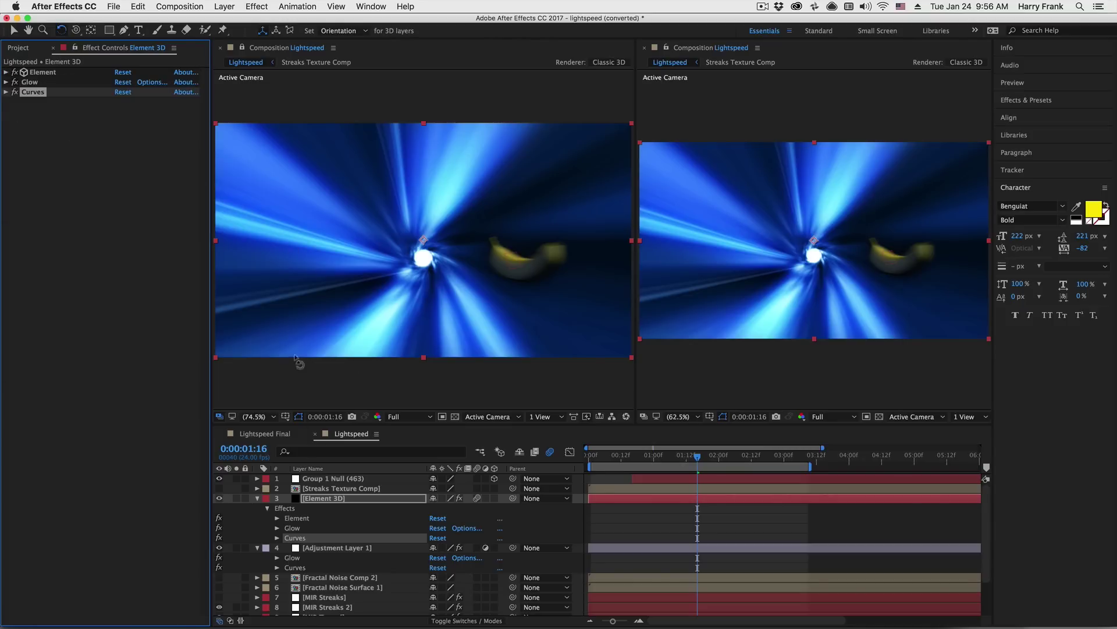
left_click(258, 3)
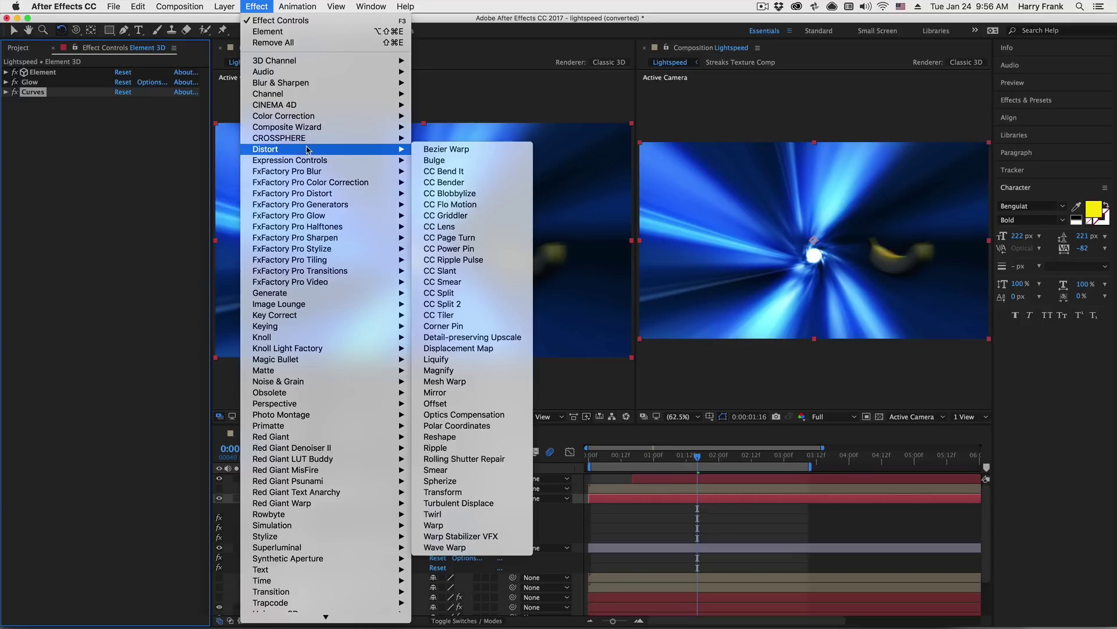
mouse_move(318, 126)
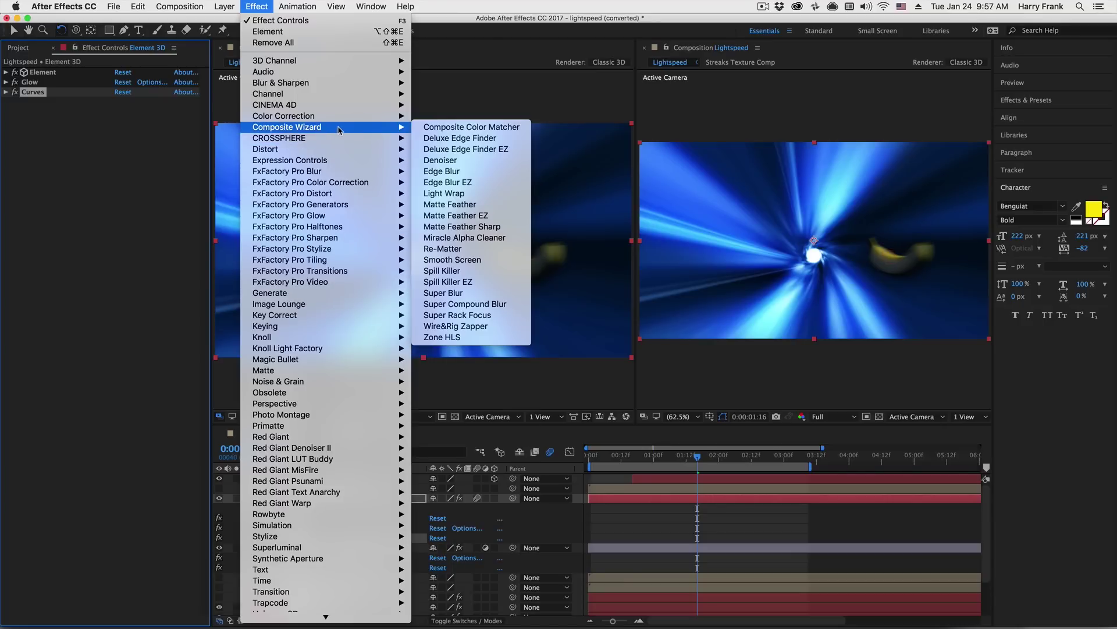
mouse_move(285, 318)
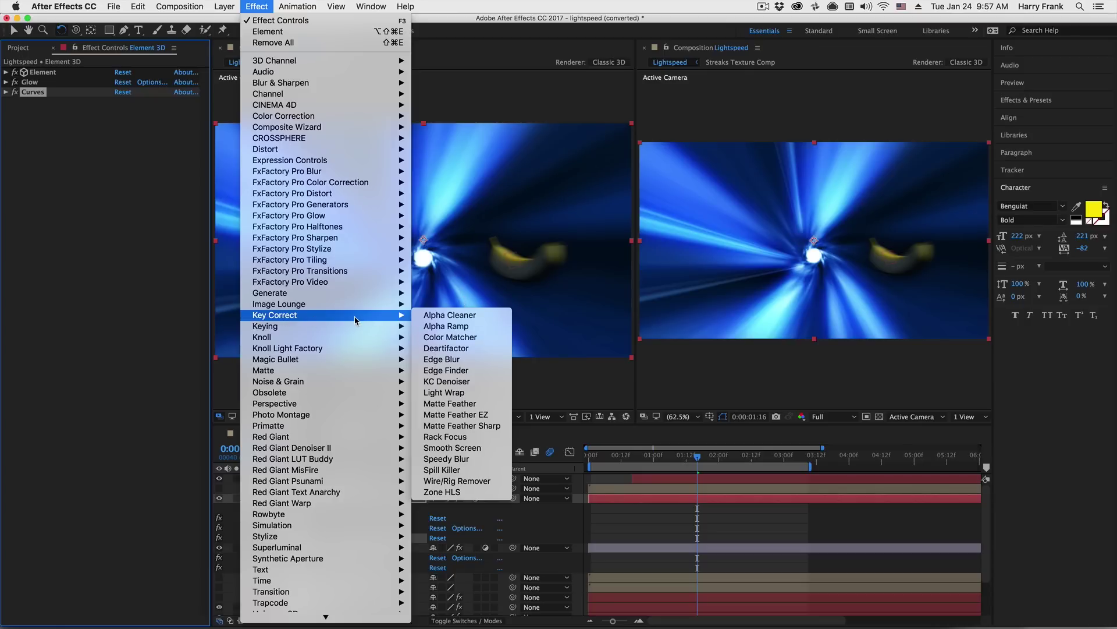
left_click(476, 392)
left_click(255, 6)
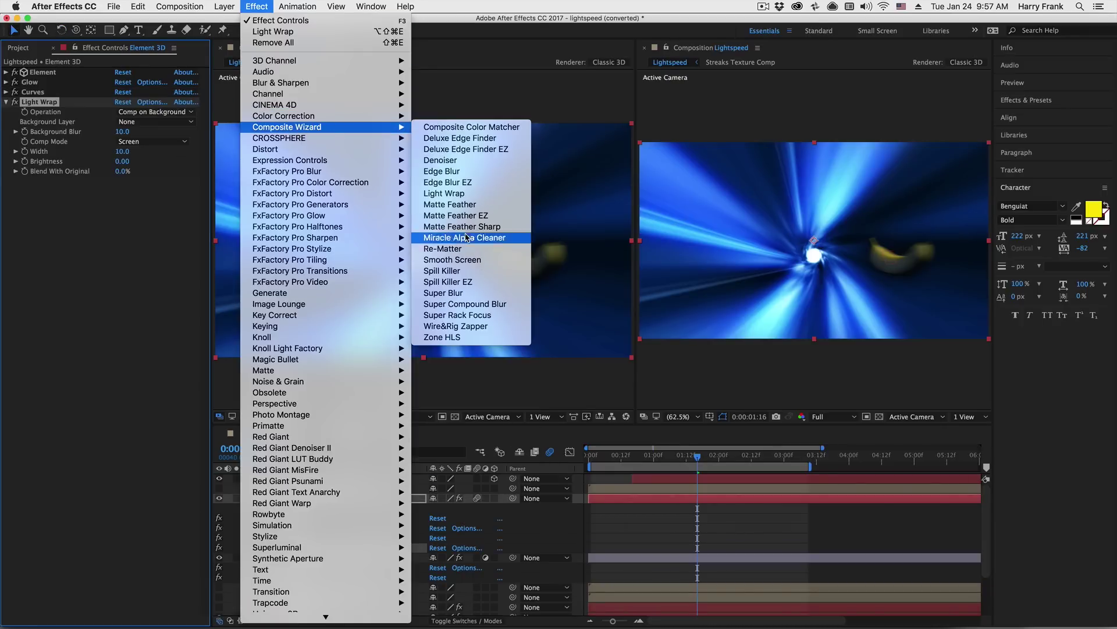
left_click(140, 120)
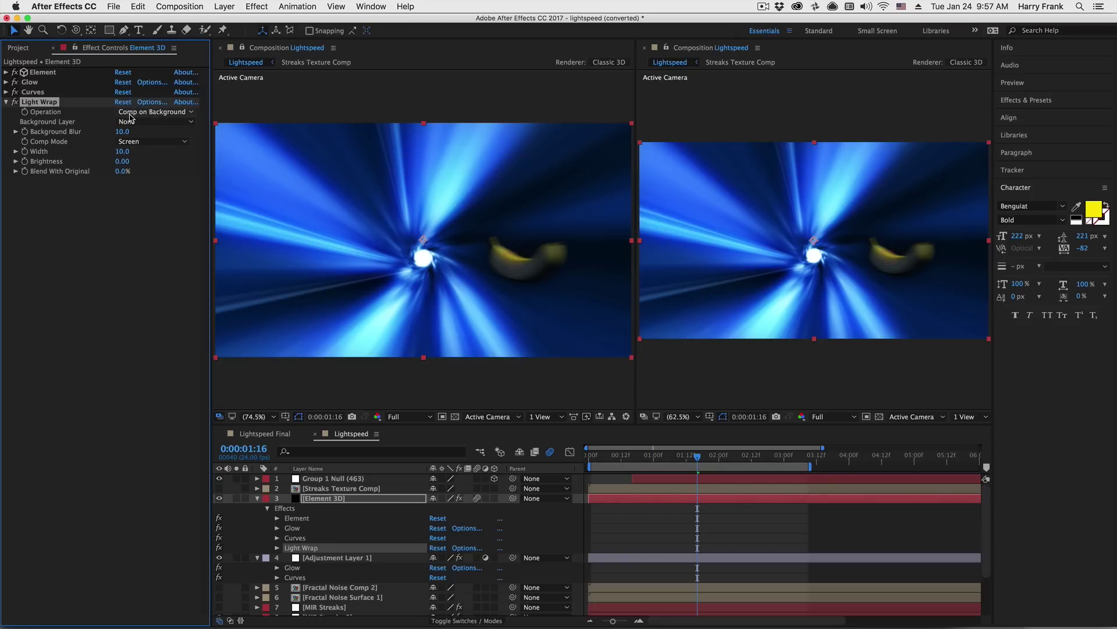
Set Light Wrap's Background Layer to Fractal Noise Surface 1 and move the effect directly above Glow
left_click(131, 120)
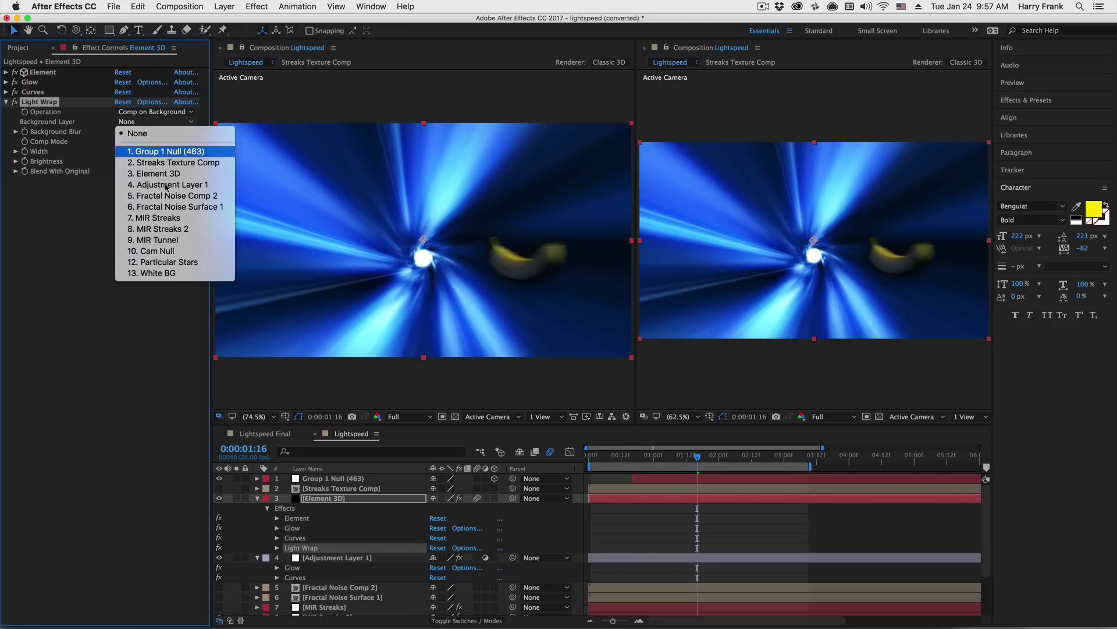
left_click(116, 345)
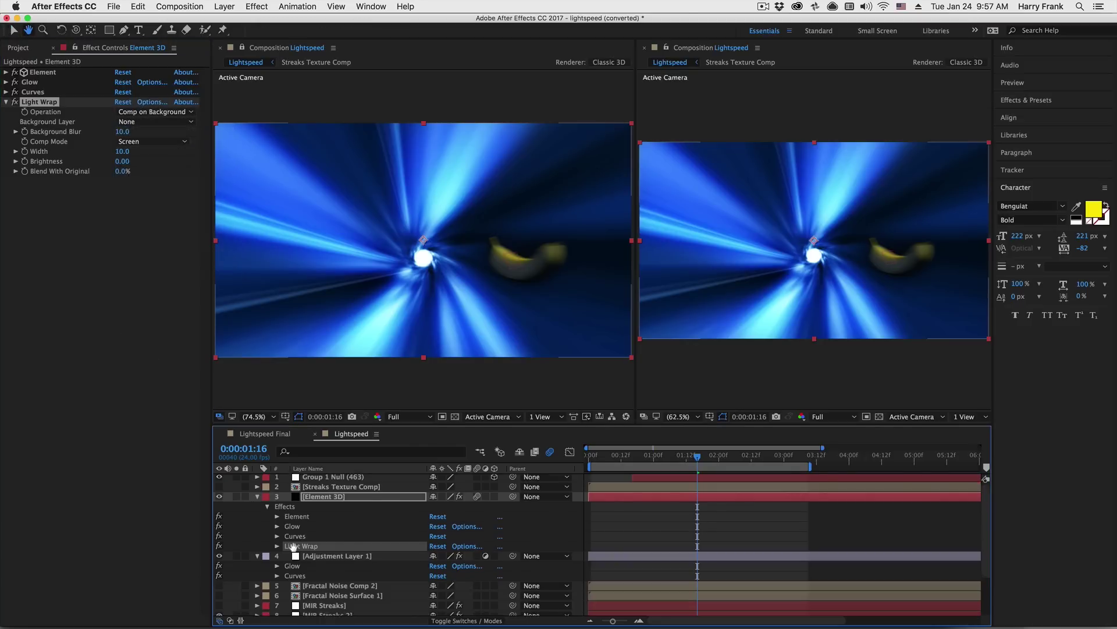
scroll(349, 553, "down", 1)
left_click(154, 112)
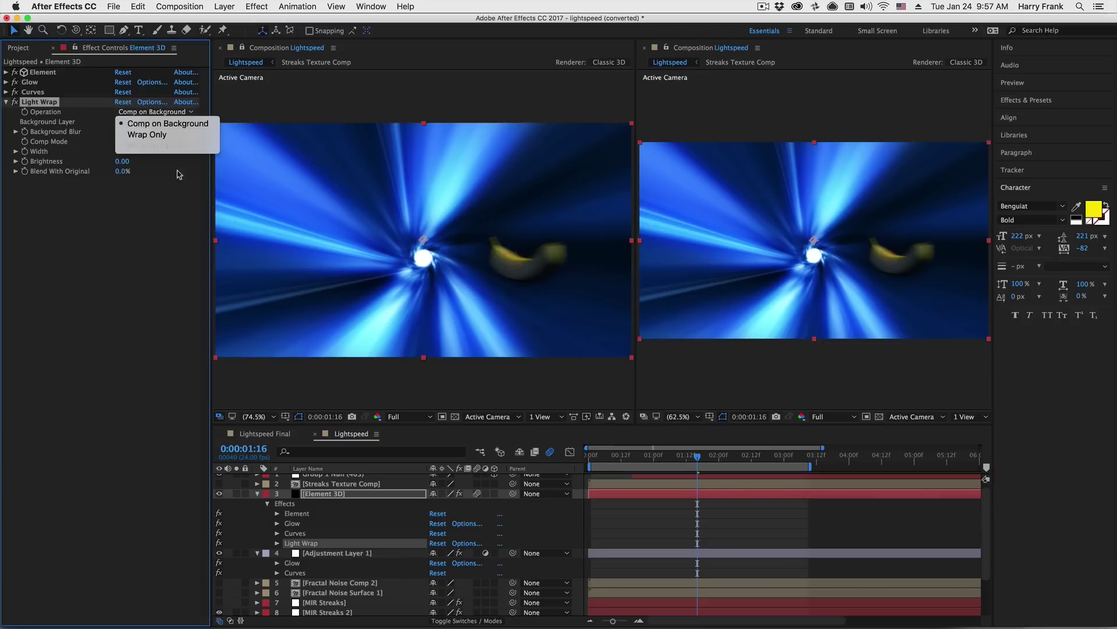
left_click(146, 123)
left_click(139, 121)
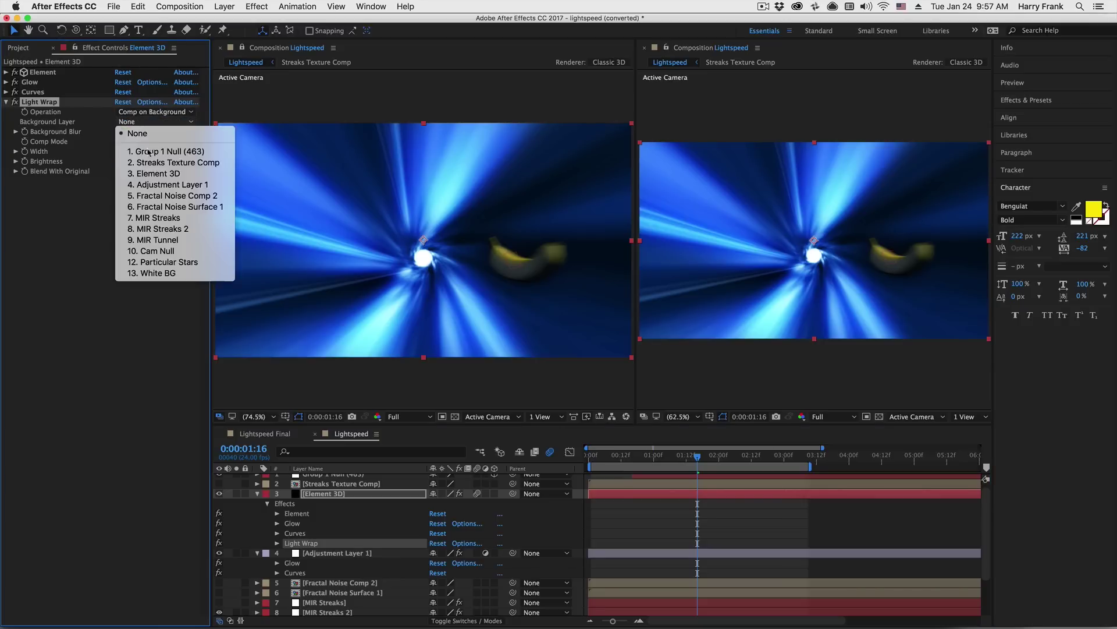
left_click(183, 208)
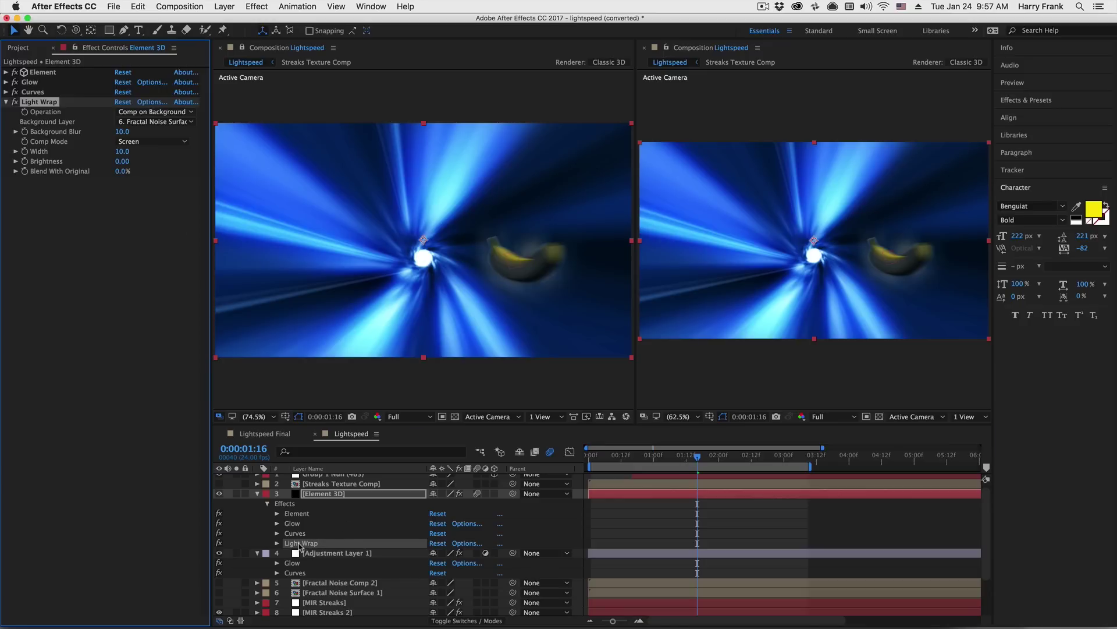
left_click_drag(300, 545, 302, 522)
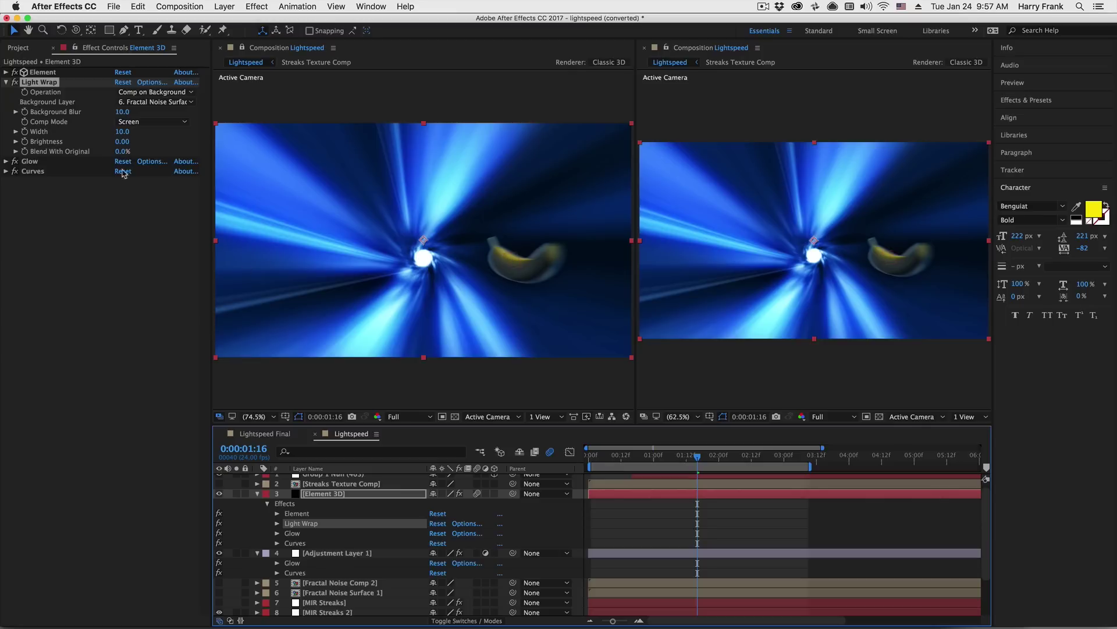
Set Light Wrap's Background Blur to 7, Width to 4 and Blend With Original to 59%
left_click(123, 111)
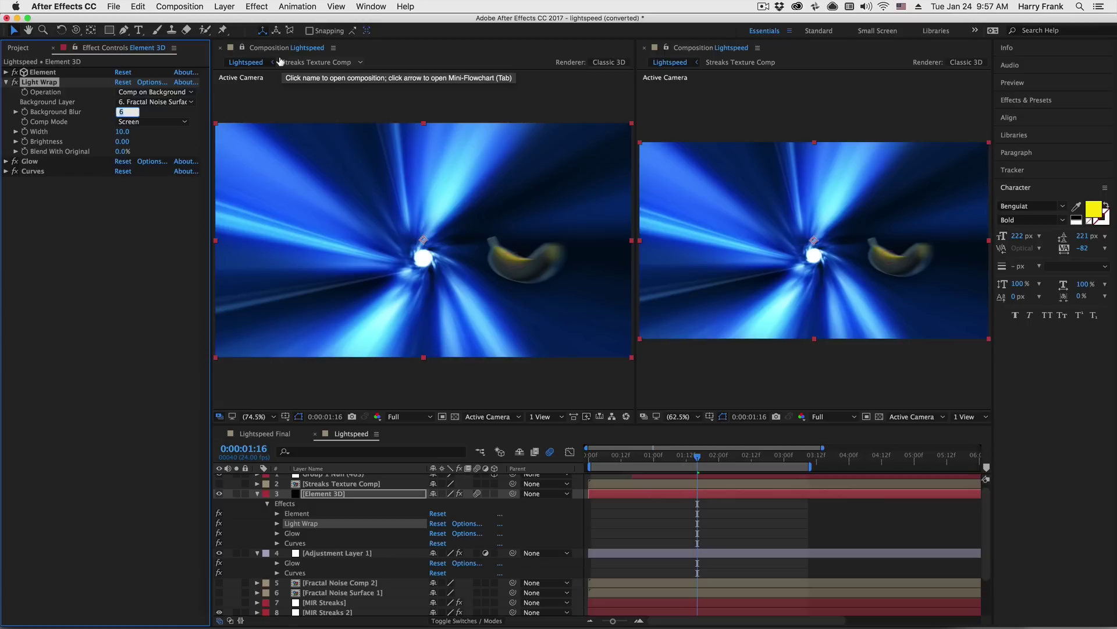
key("Tab")
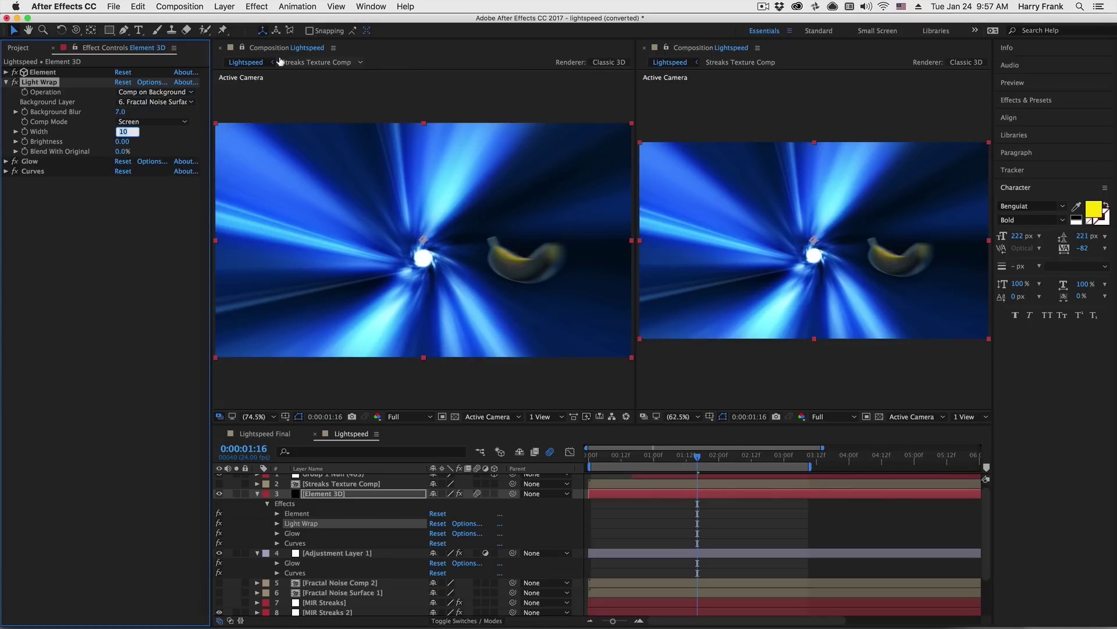
type("9")
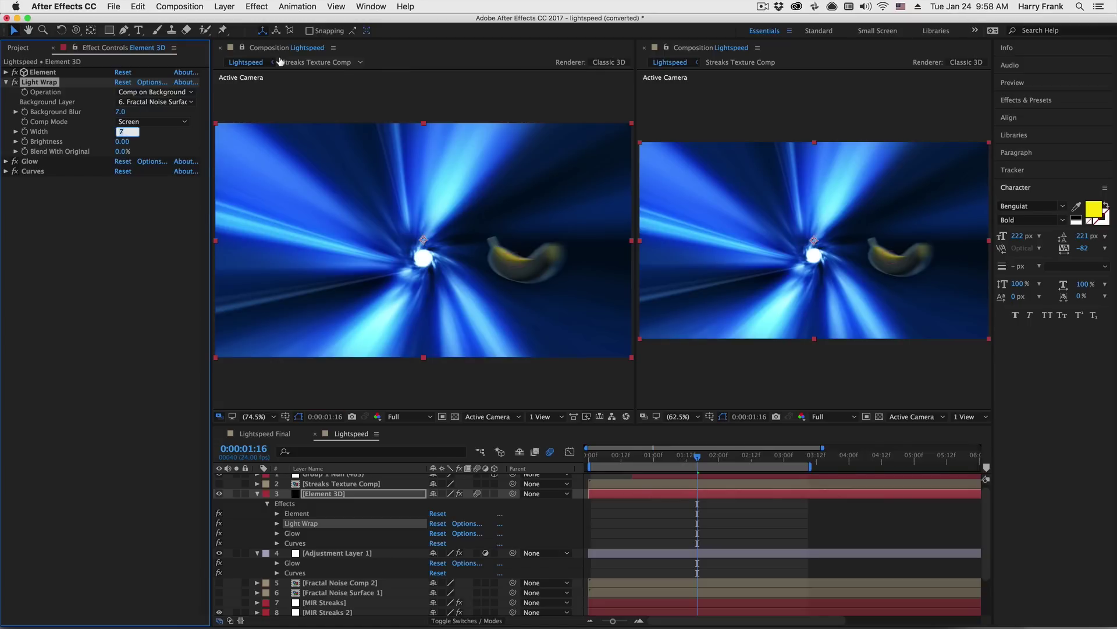
key("Return")
left_click_drag(123, 150, 250, 146)
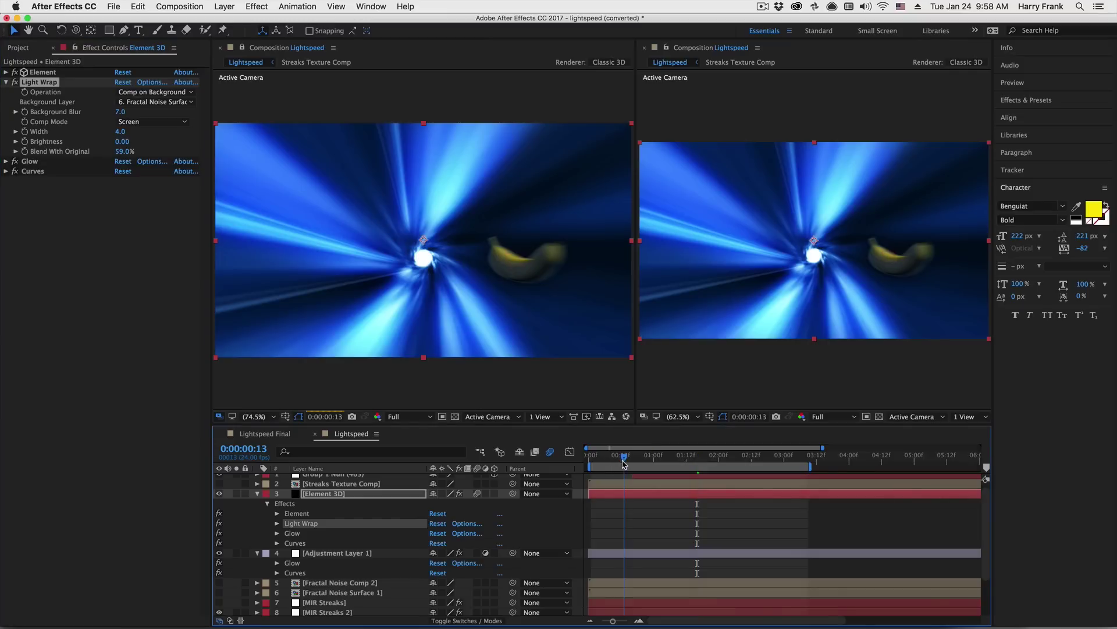
Fade in the Element 3D layer with Opacity keyframes of 0% at 0:00:00:15 and 100% about three frames after it
mouse_move(622, 460)
left_mouse_down()
mouse_move(651, 469)
mouse_move(630, 470)
left_mouse_up()
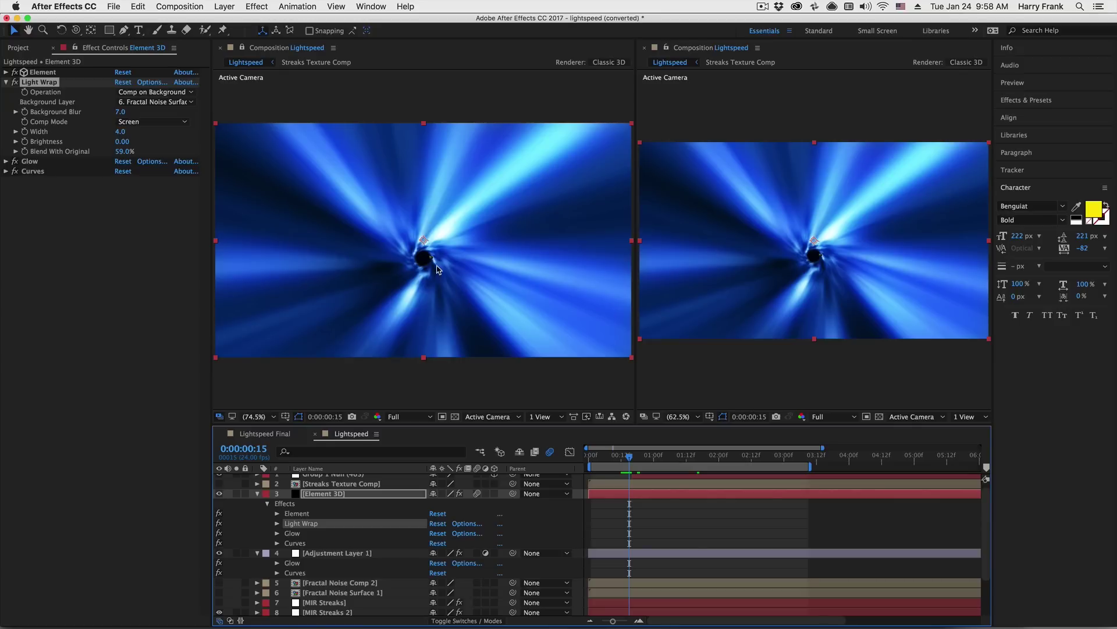
left_click(329, 494)
key("t")
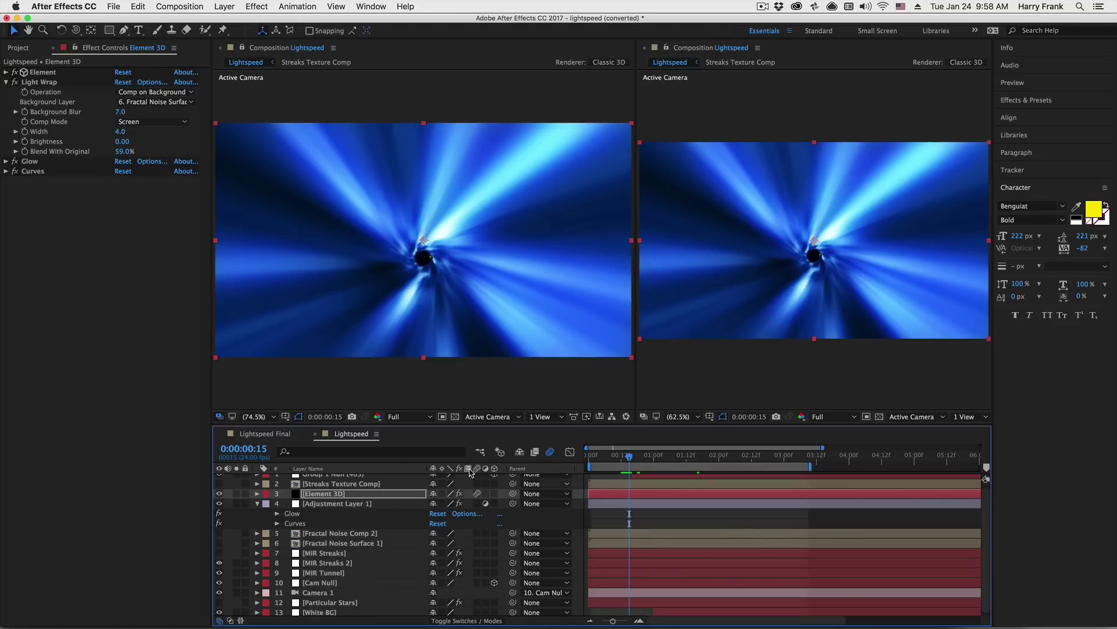
left_click(286, 503)
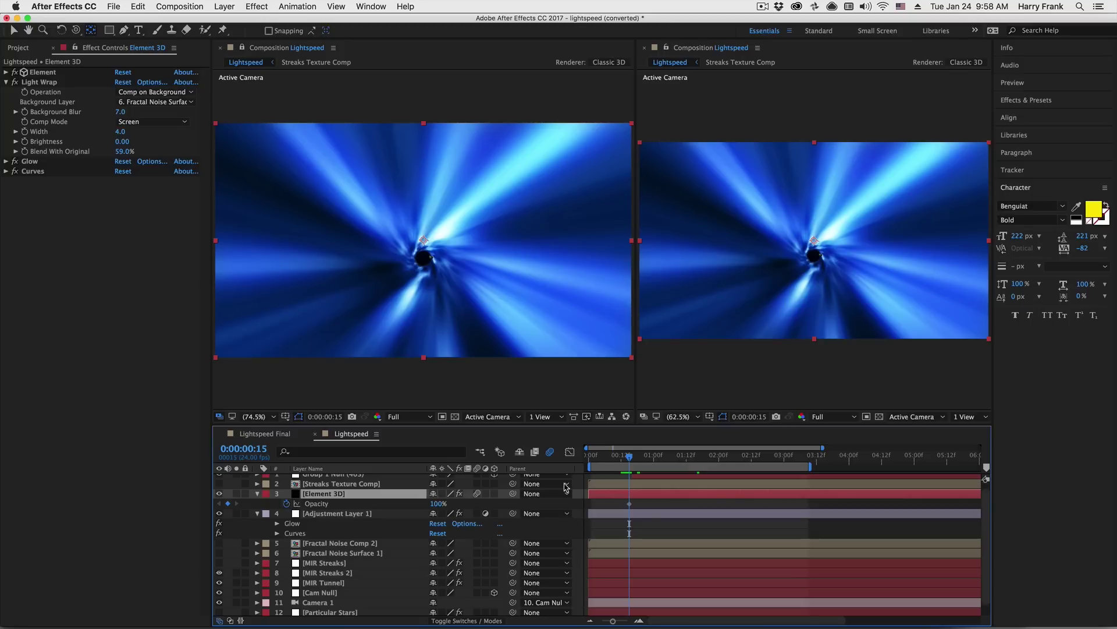
left_click_drag(629, 503, 637, 503)
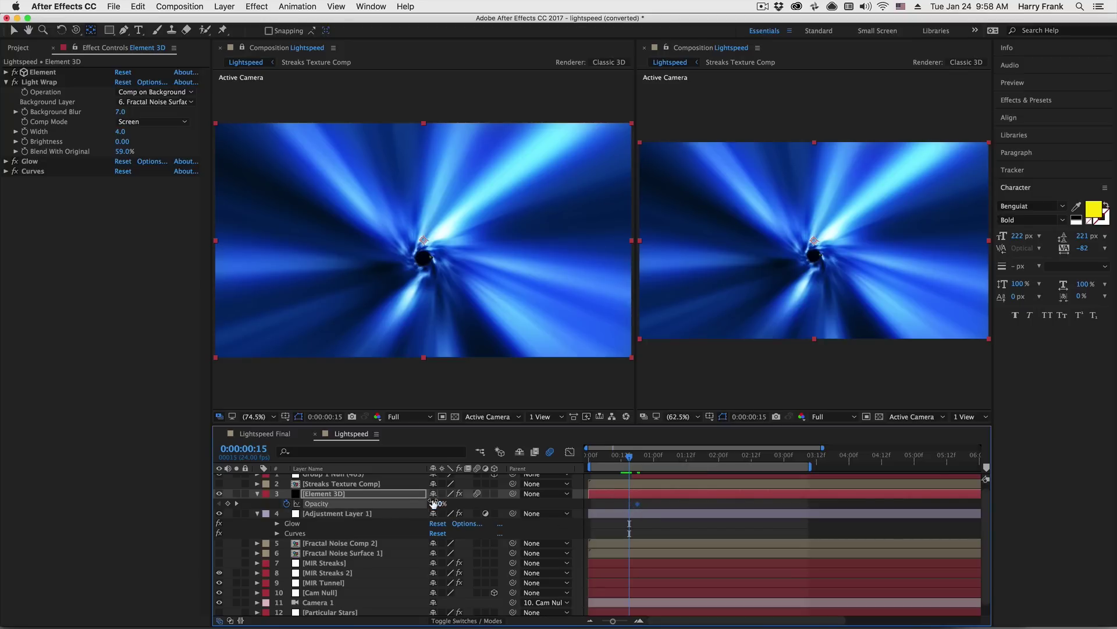
left_click_drag(434, 503, 292, 523)
key("u")
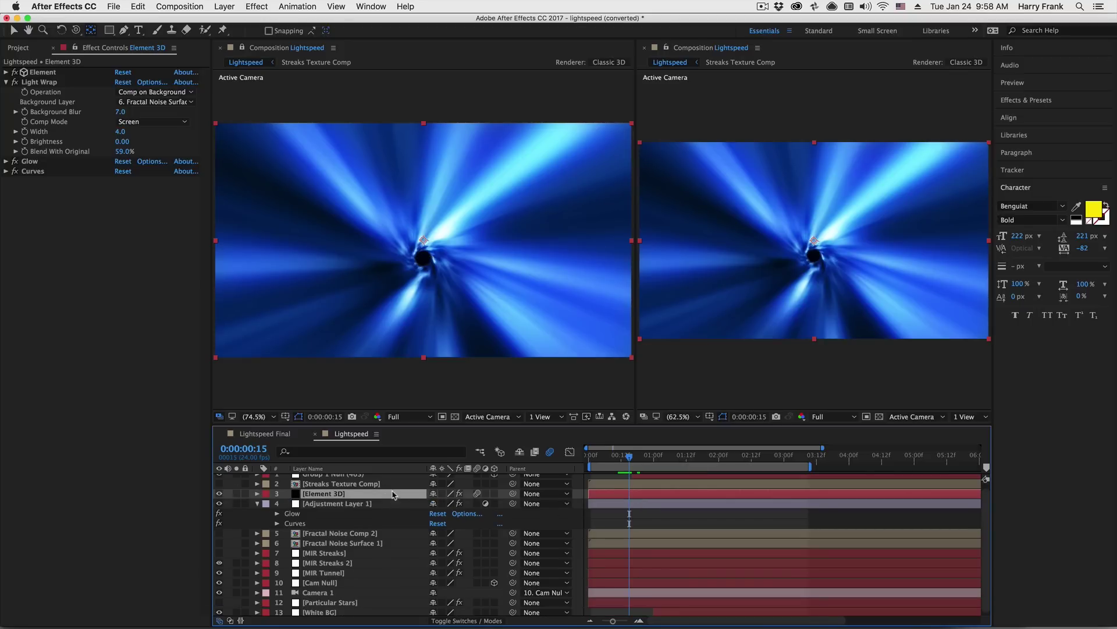
key("u")
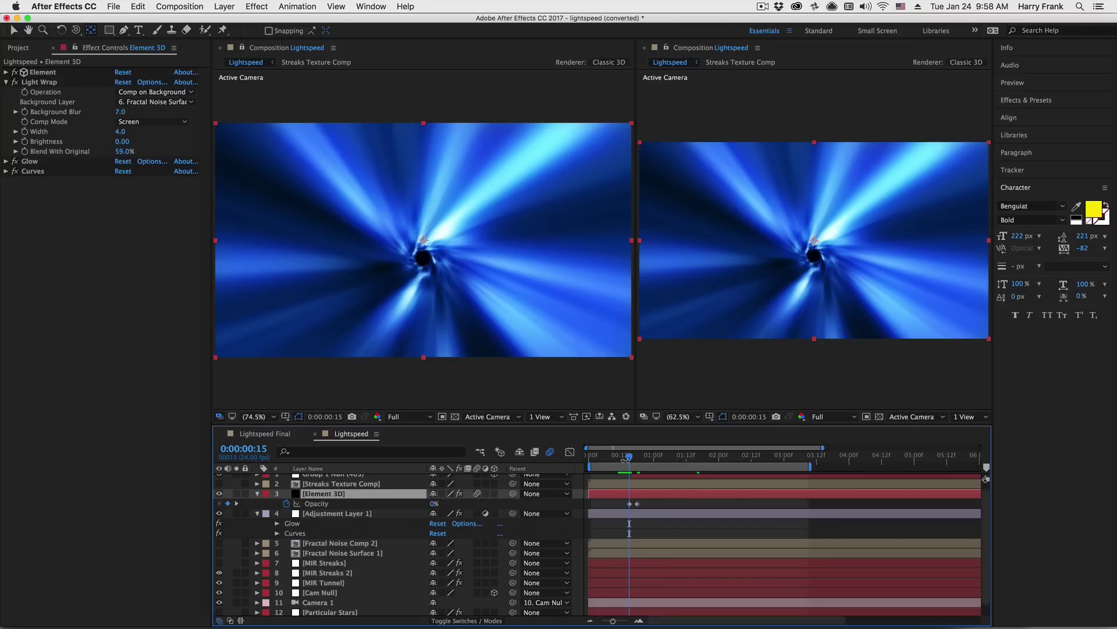
Check the banana at 0:00:01:14, switch to the Lightspeed Final composition and list the effects of the MIR Sweeps and KLF layers
left_click_drag(634, 461, 677, 460)
left_click(691, 461)
left_click(265, 433)
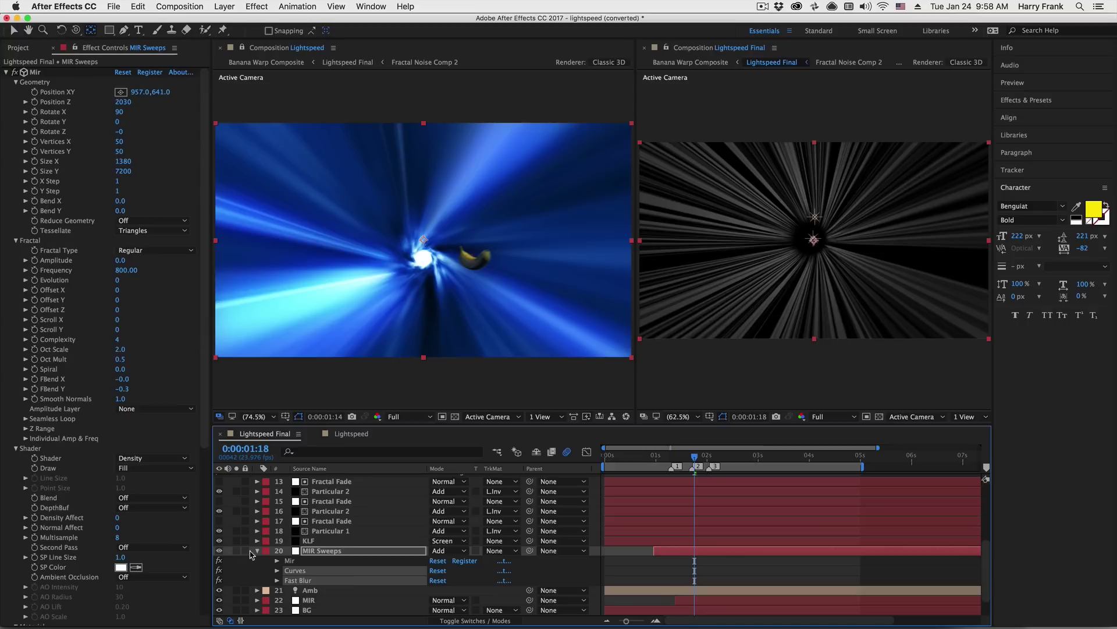
key("e")
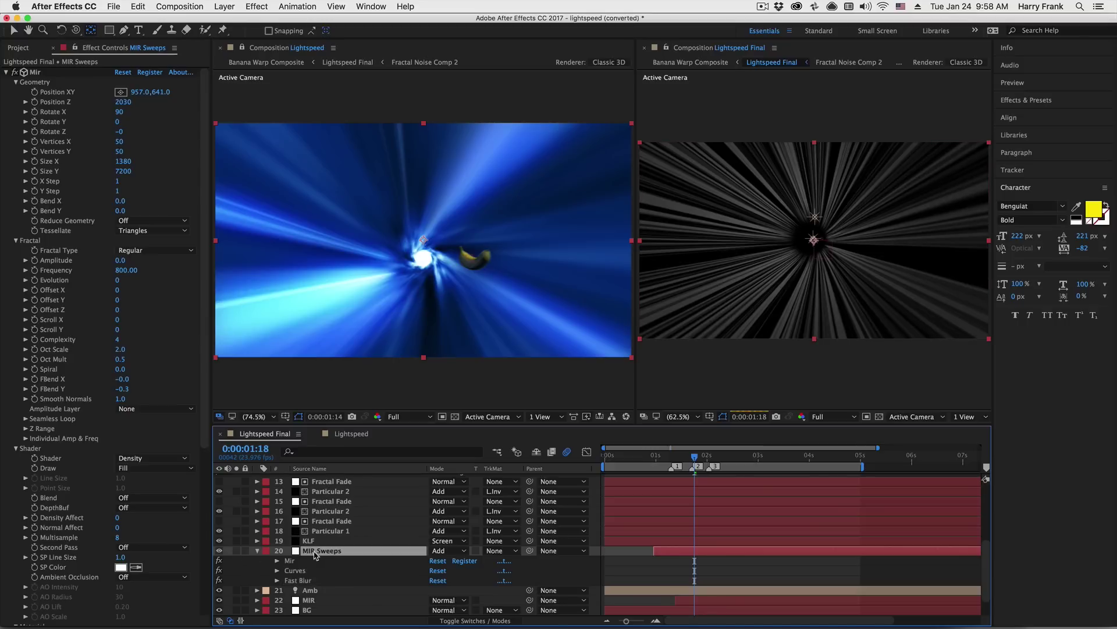
left_click(317, 540)
key("e")
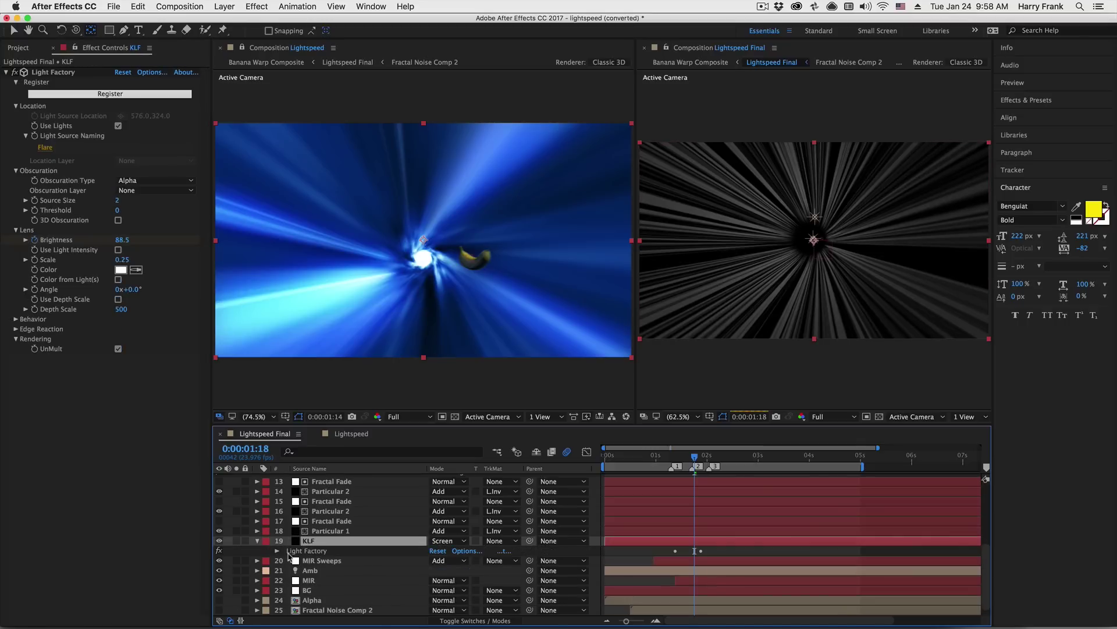
Solo the KLF layer and scrub from 0:00:00:19 to 0:00:01:16 to examine its Light Factory flare
left_click(236, 541)
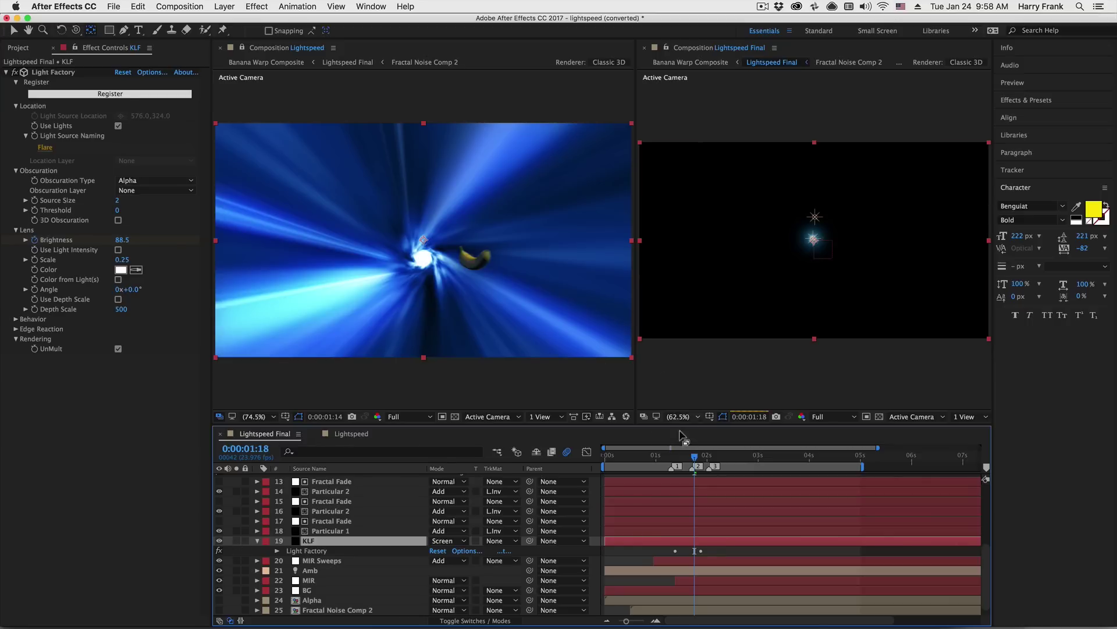
left_click(646, 455)
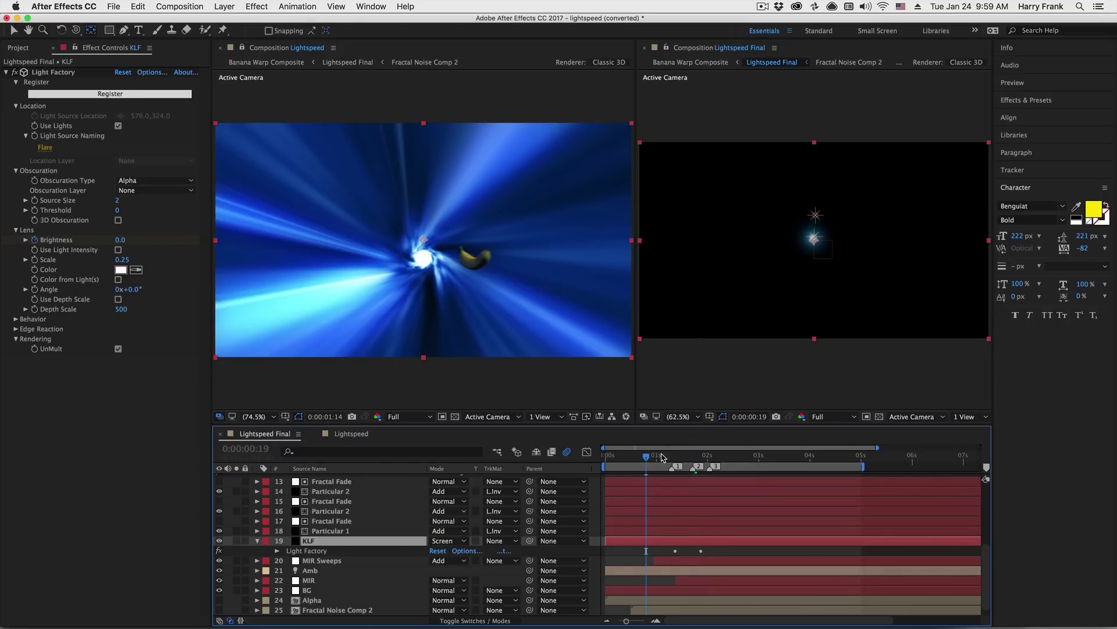
left_click_drag(662, 457, 691, 458)
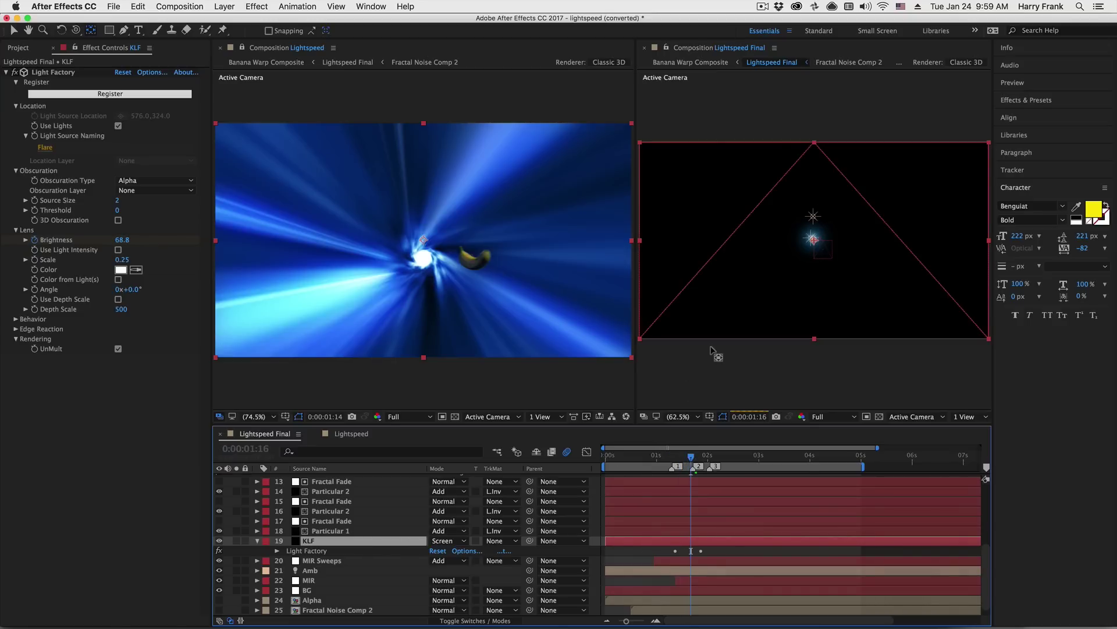
Examine the complete Lightspeed Final tunnel with all layers between 0:00:02:22 and 0:00:02:02
key("space")
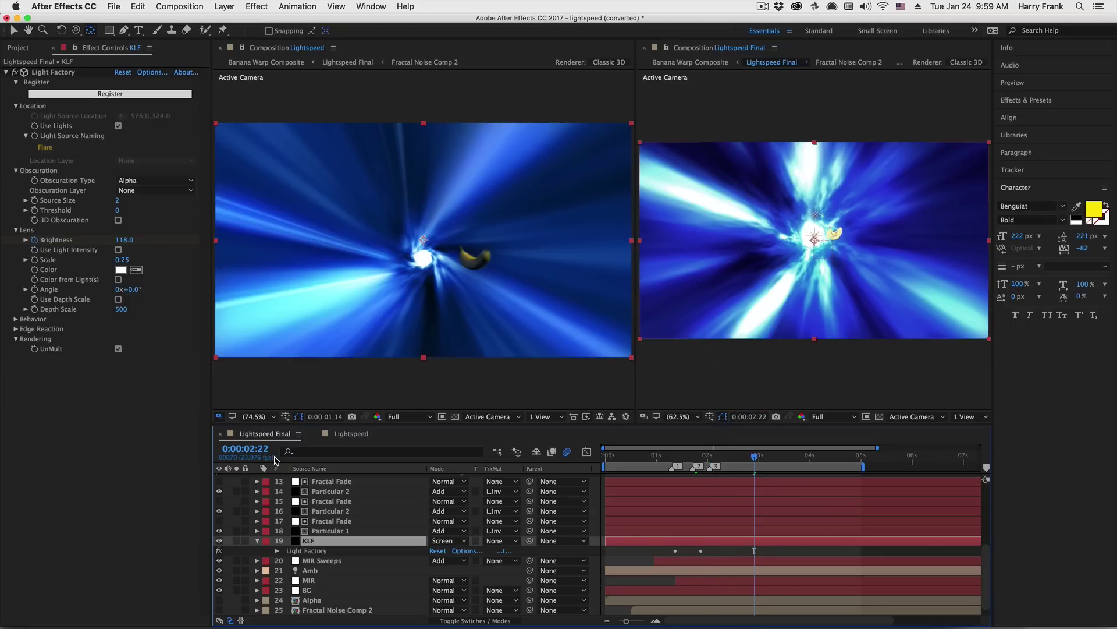
key("shift+Page_Up")
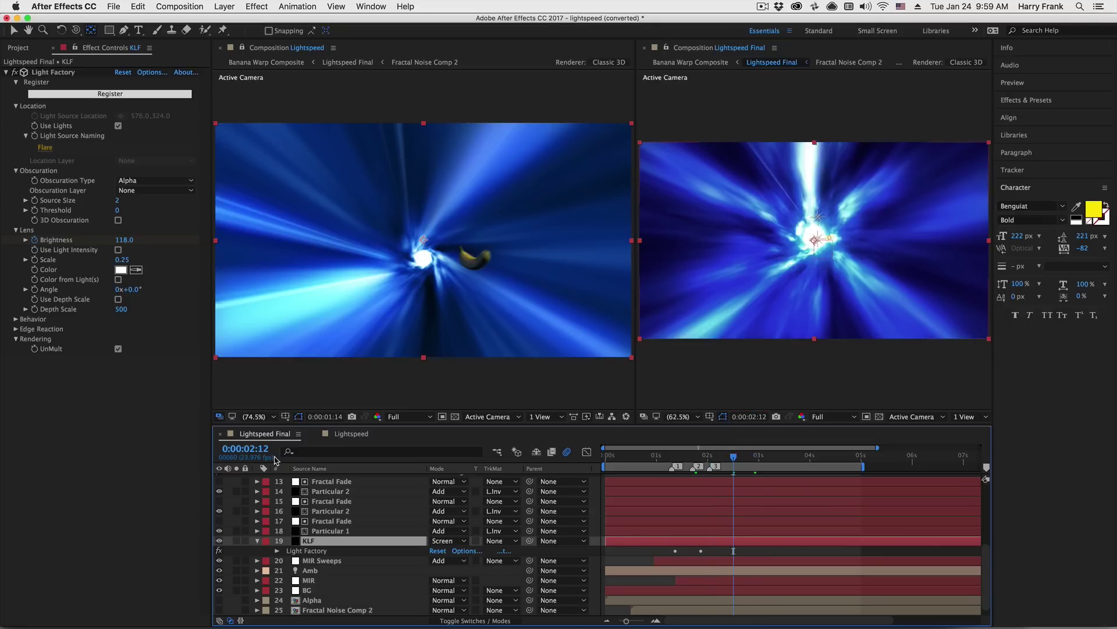
key("shift+Page_Up")
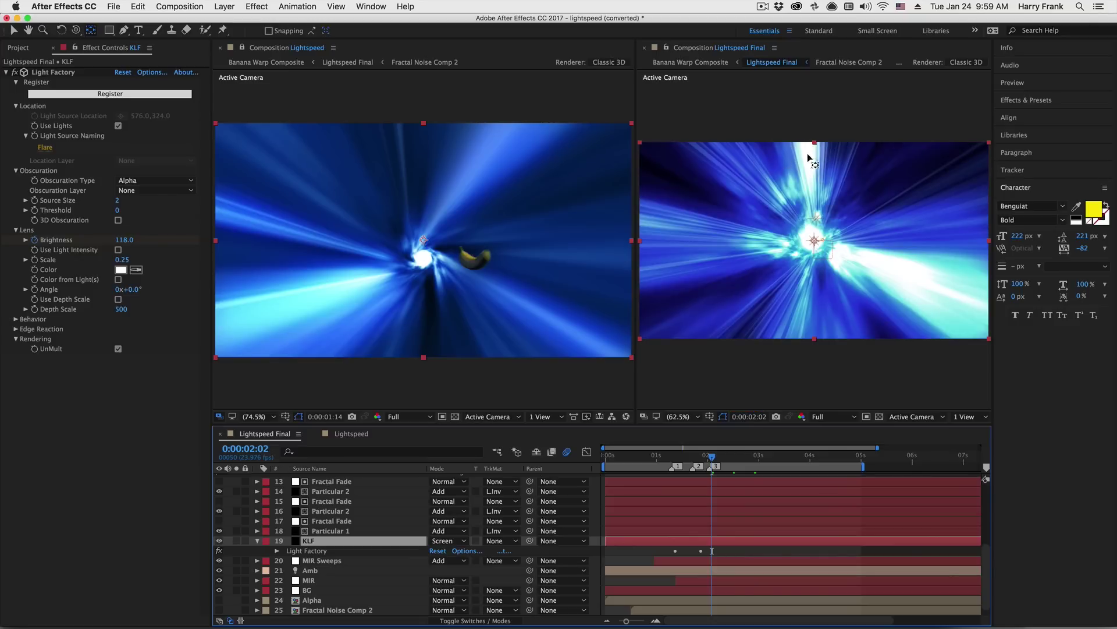
key("v")
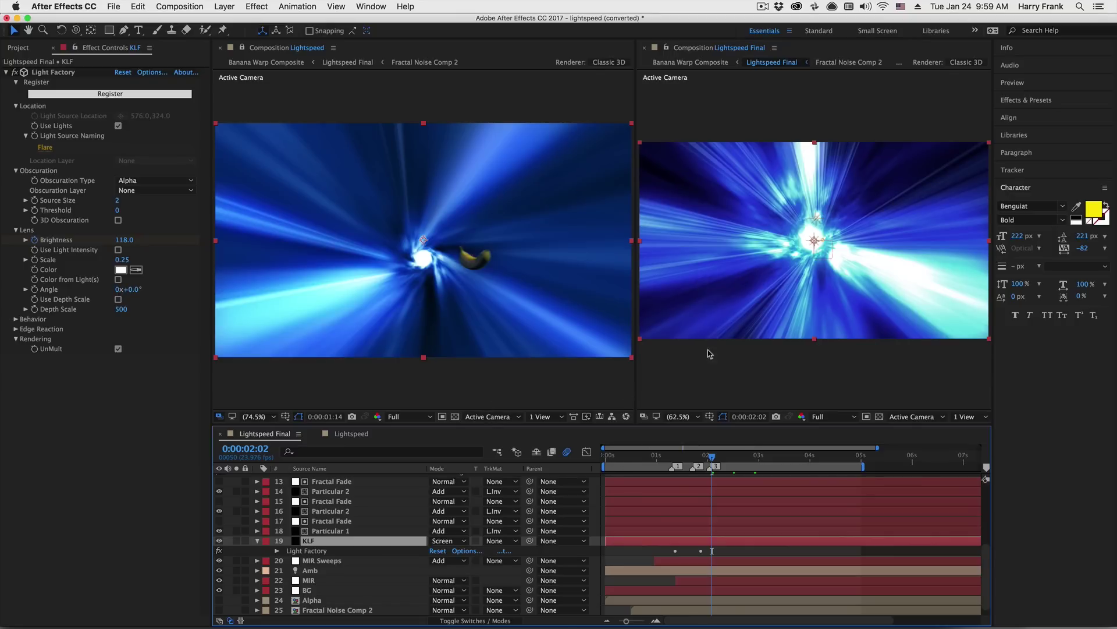
left_click_drag(674, 463, 732, 460)
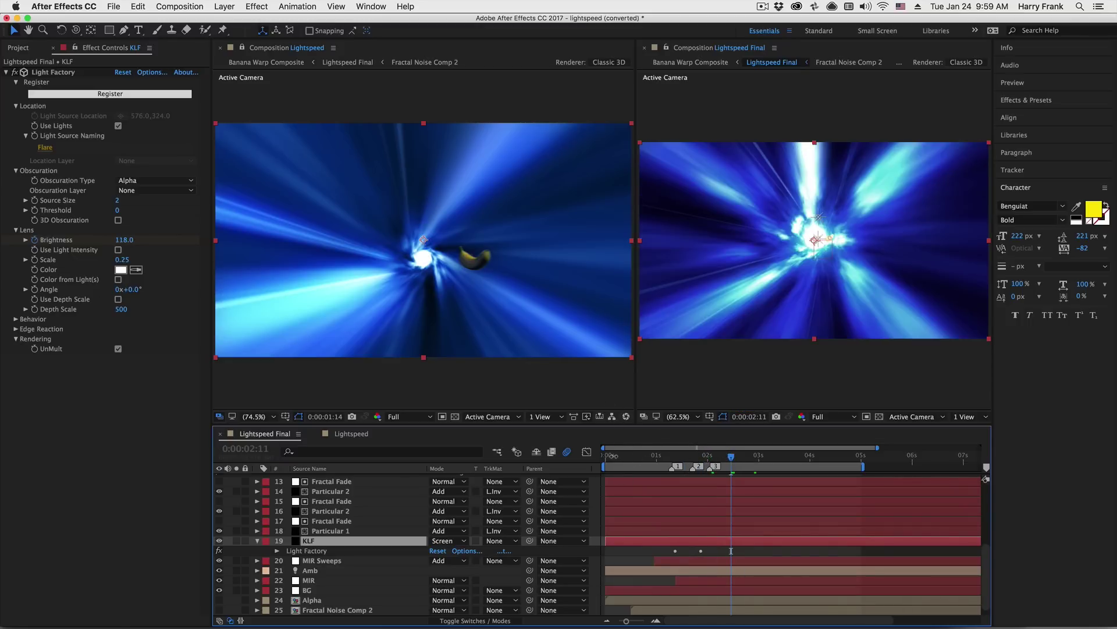
Review Lightspeed Final from the starfield at 0:00:00:05 through the tunnel to the banana at 0:00:03:13
left_click(616, 457)
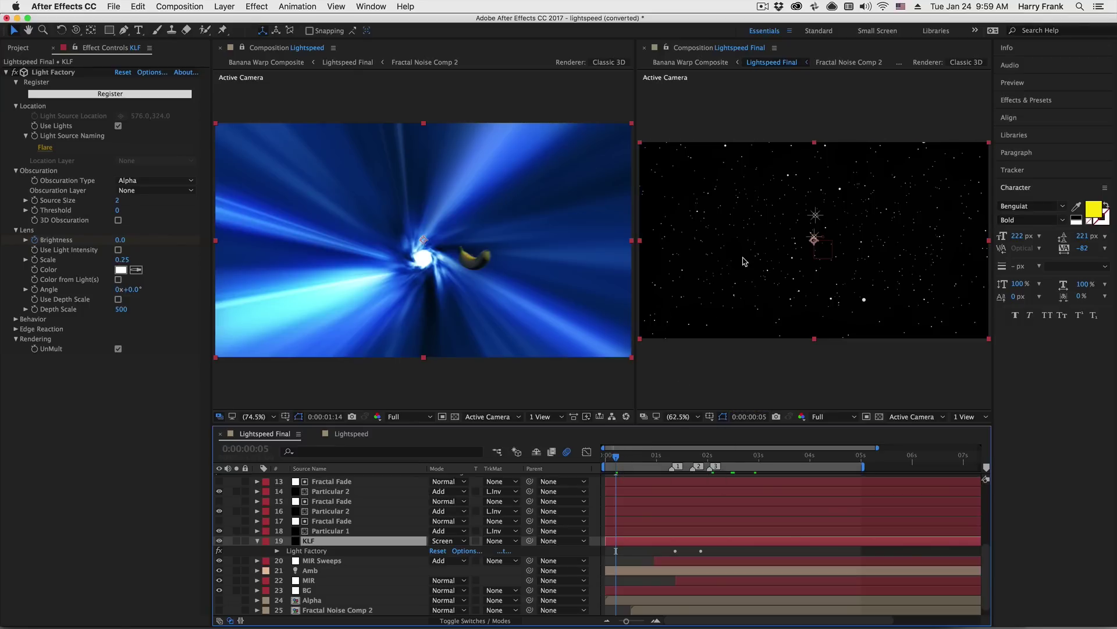
key("space")
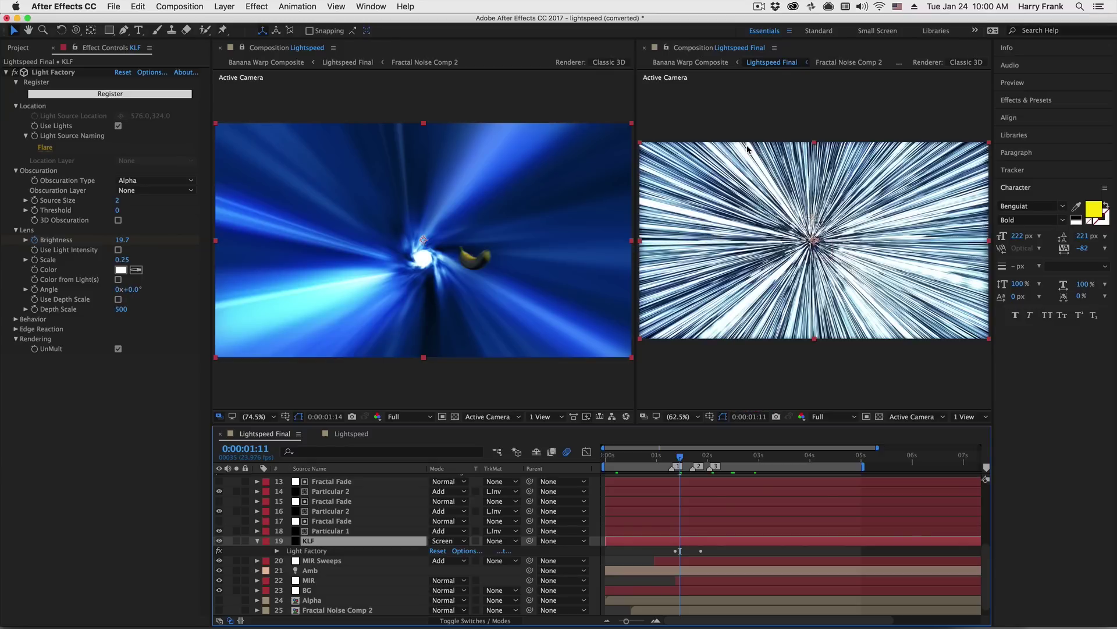
key("k")
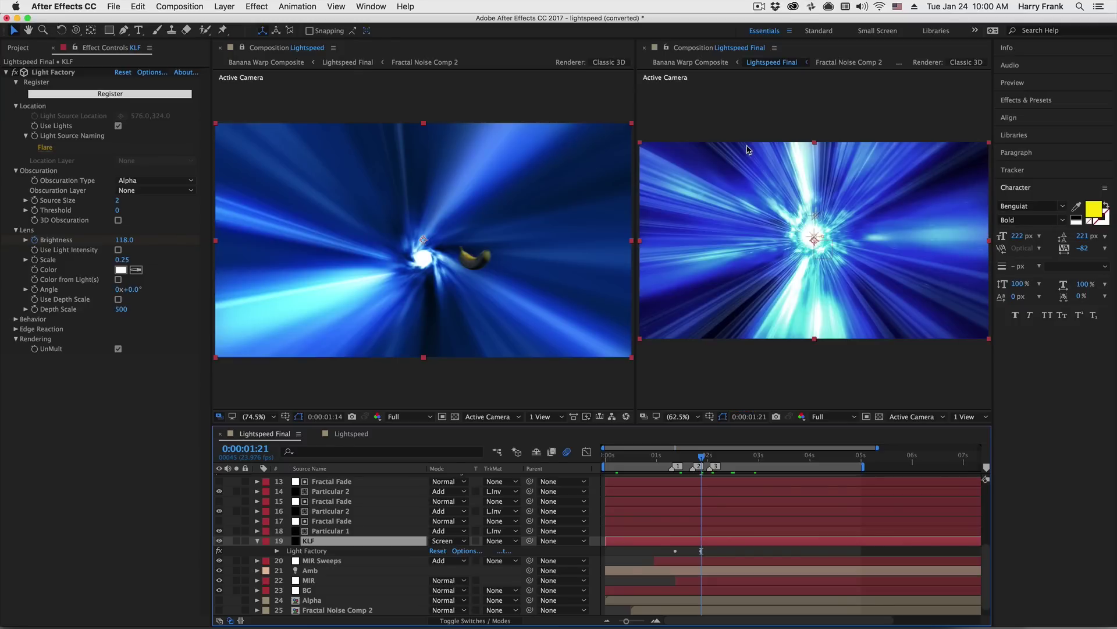
key("shift+Page_Down")
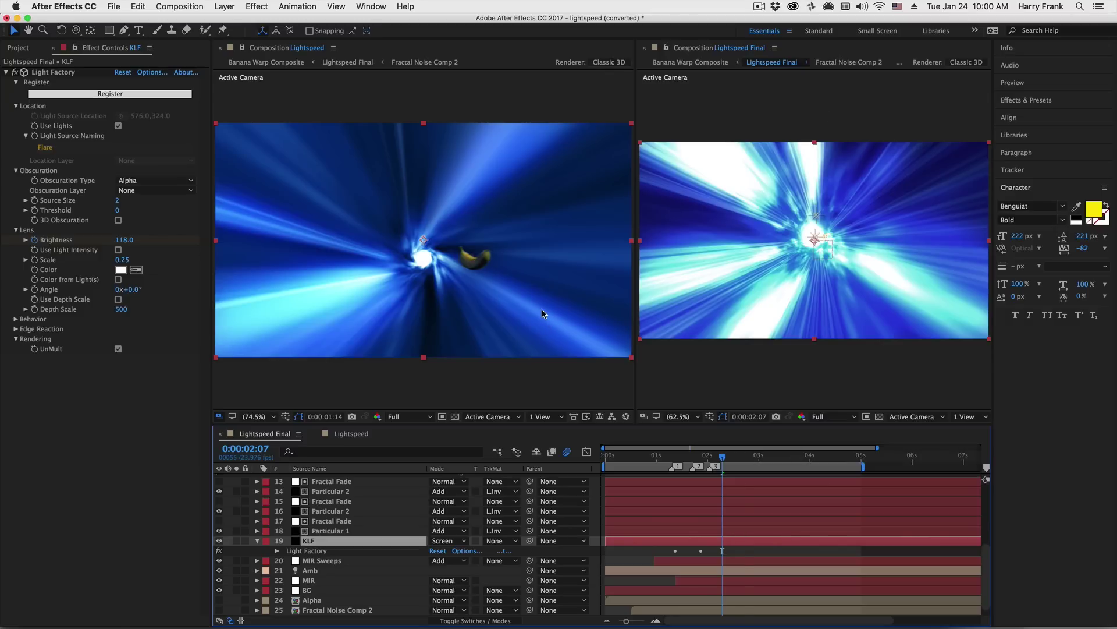
key("shift+Page_Down")
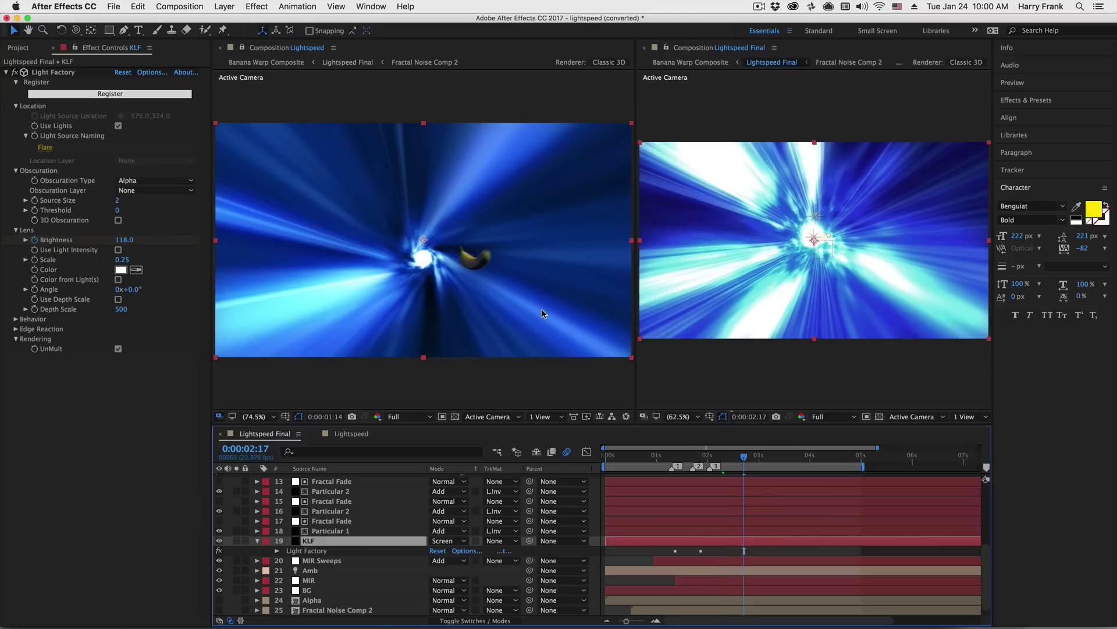
key("shift+Page_Down")
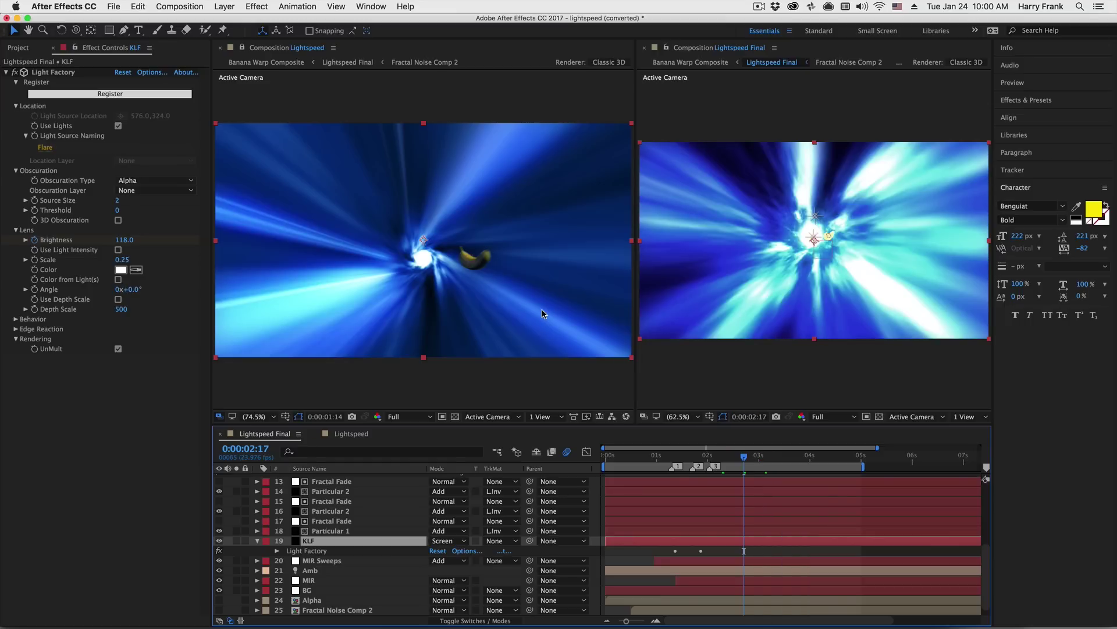
key("shift+Page_Down")
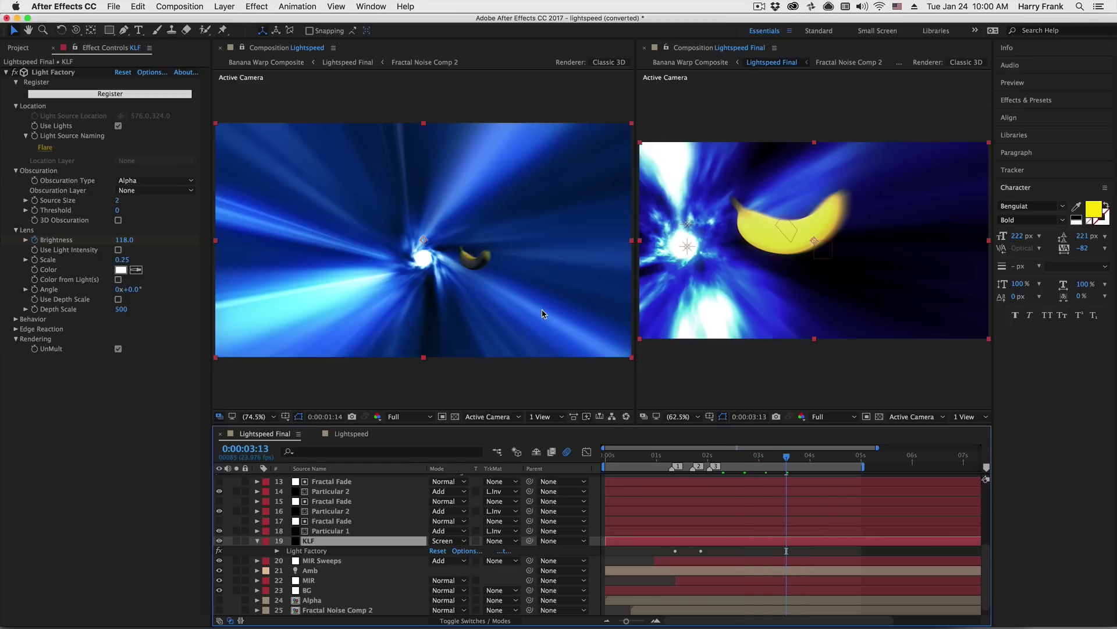